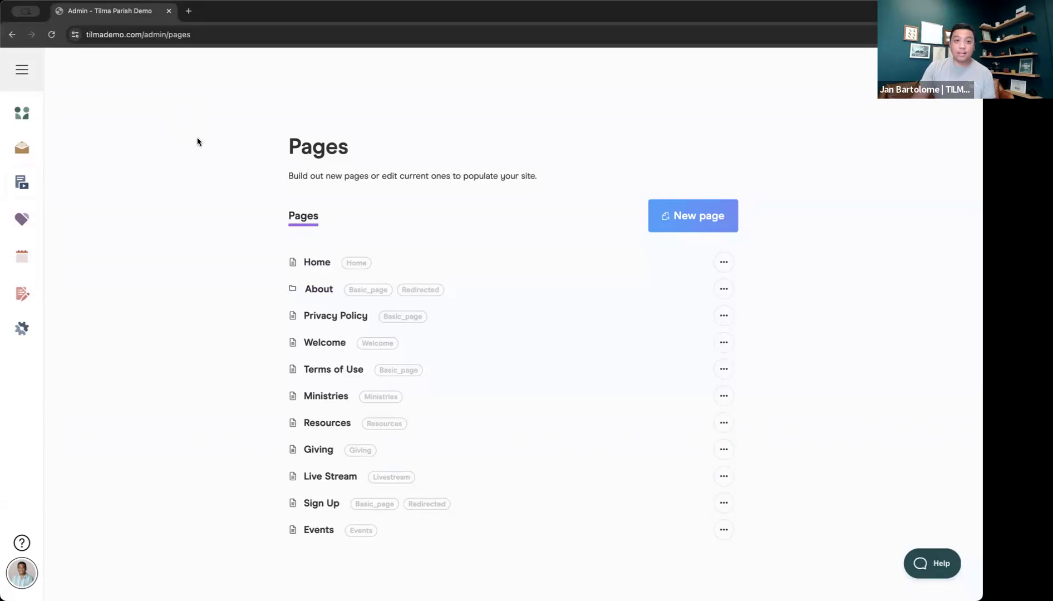
Step: Show the sections under Content in the admin navigation and open the Pages list
{"action": "mouse_move", "coordinate": [59, 110]}
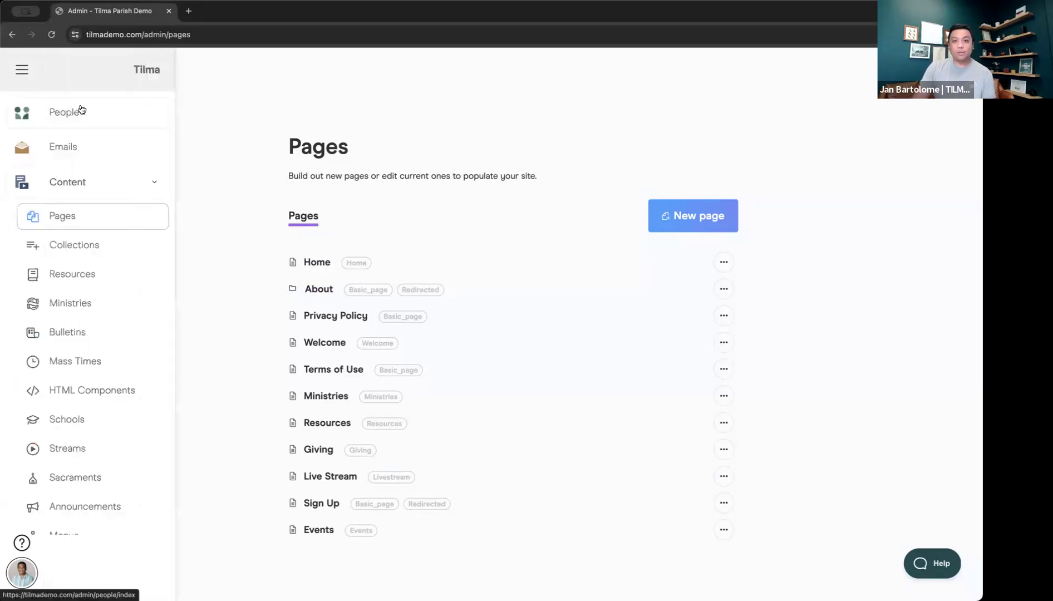
{"action": "left_click", "coordinate": [89, 184]}
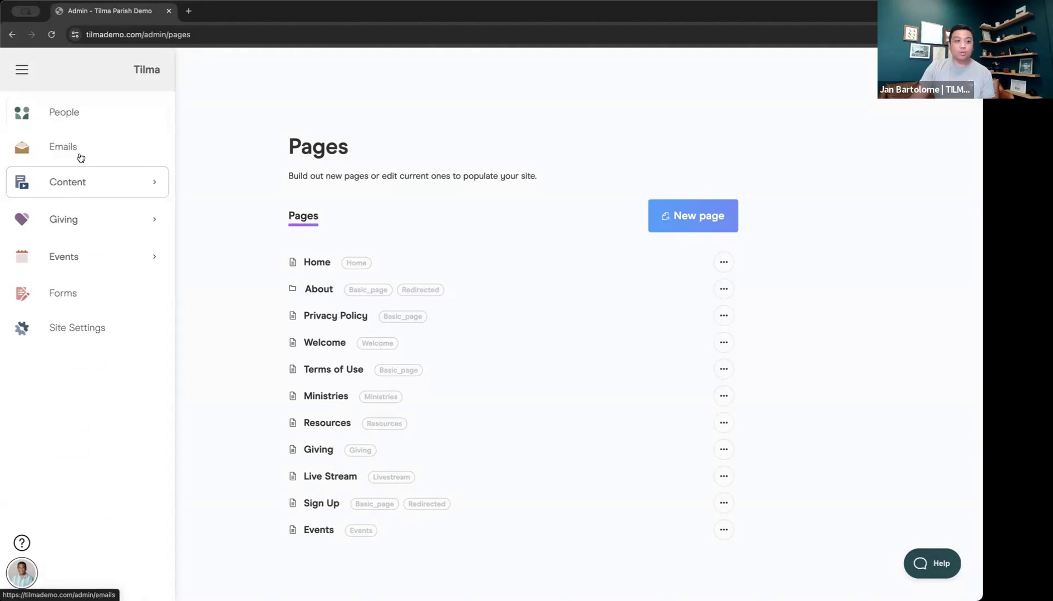
{"action": "left_click", "coordinate": [67, 183]}
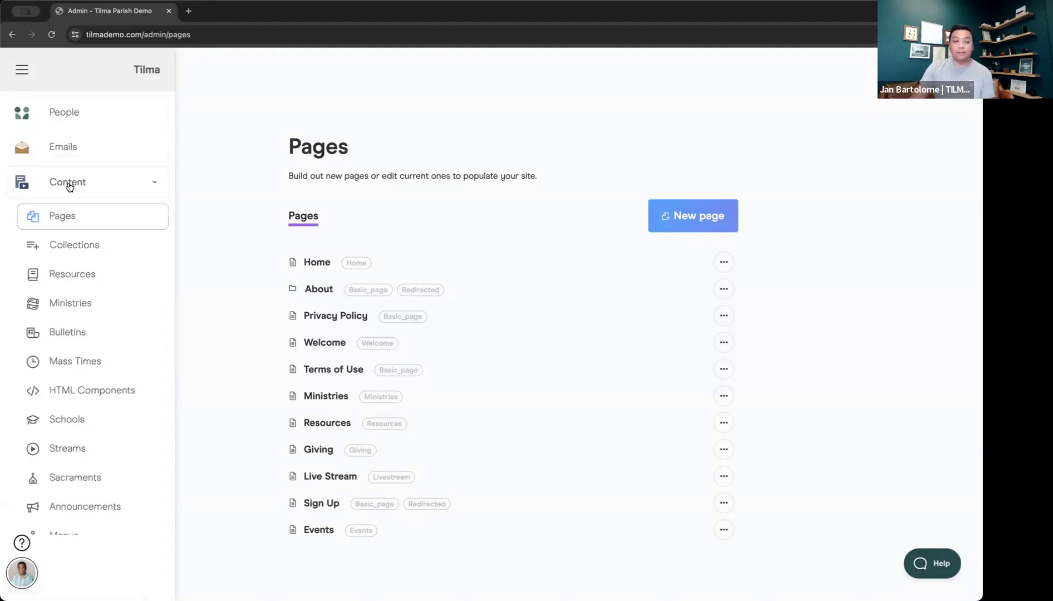
{"action": "left_click", "coordinate": [63, 219]}
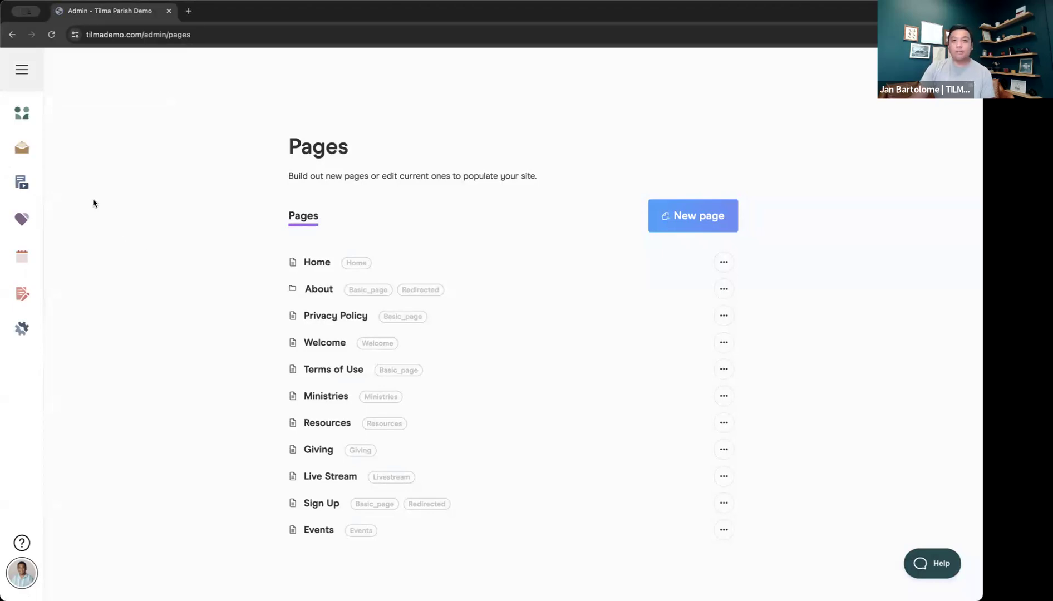
{"action": "mouse_move", "coordinate": [35, 190]}
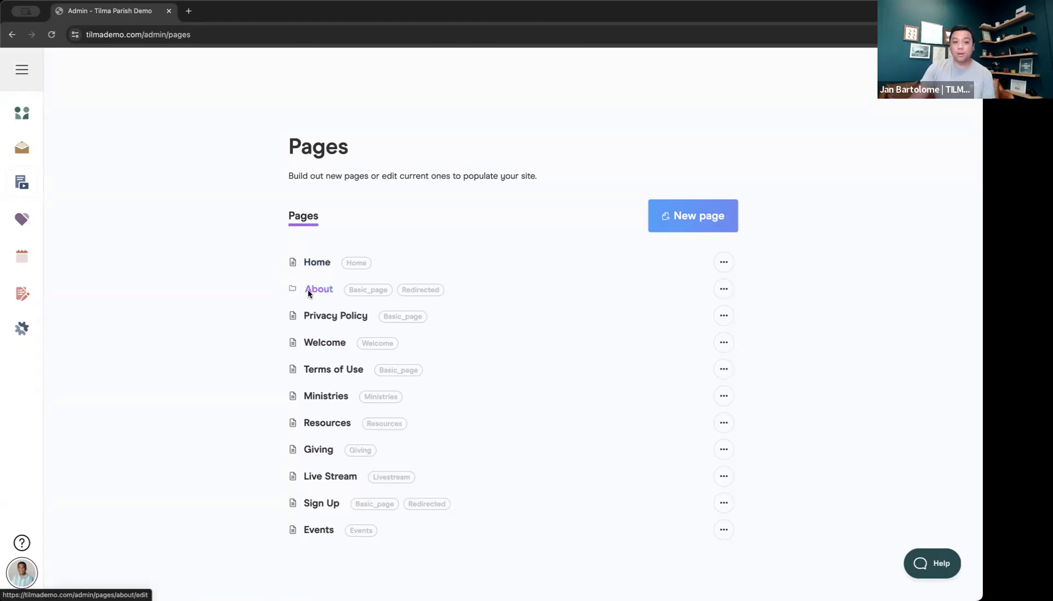
Step: Expand the About page to view its child pages, then collapse it again
{"action": "left_click", "coordinate": [292, 289]}
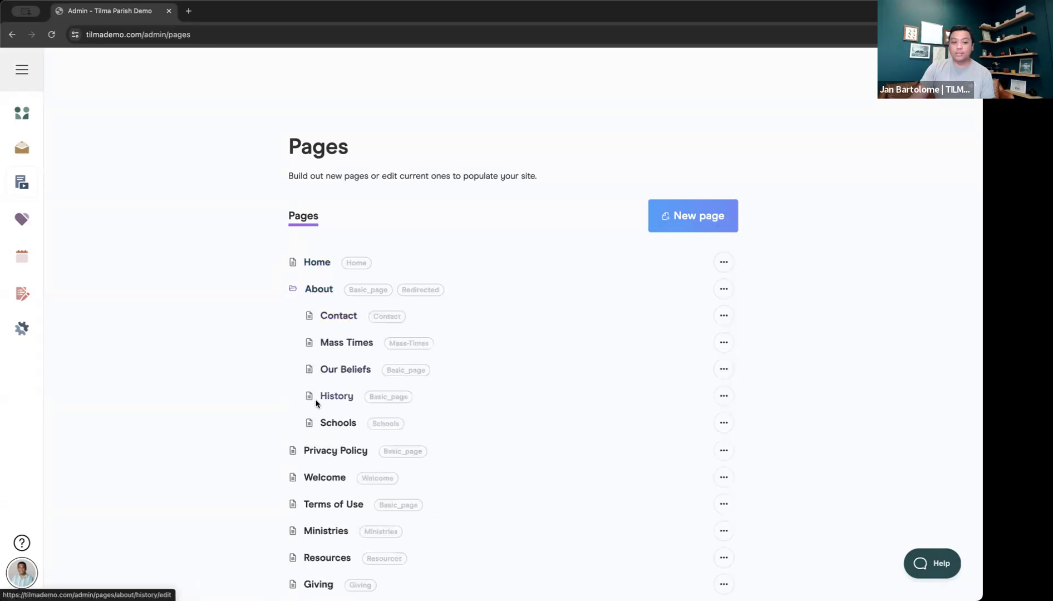
{"action": "left_click", "coordinate": [293, 290]}
{"action": "left_click", "coordinate": [293, 290]}
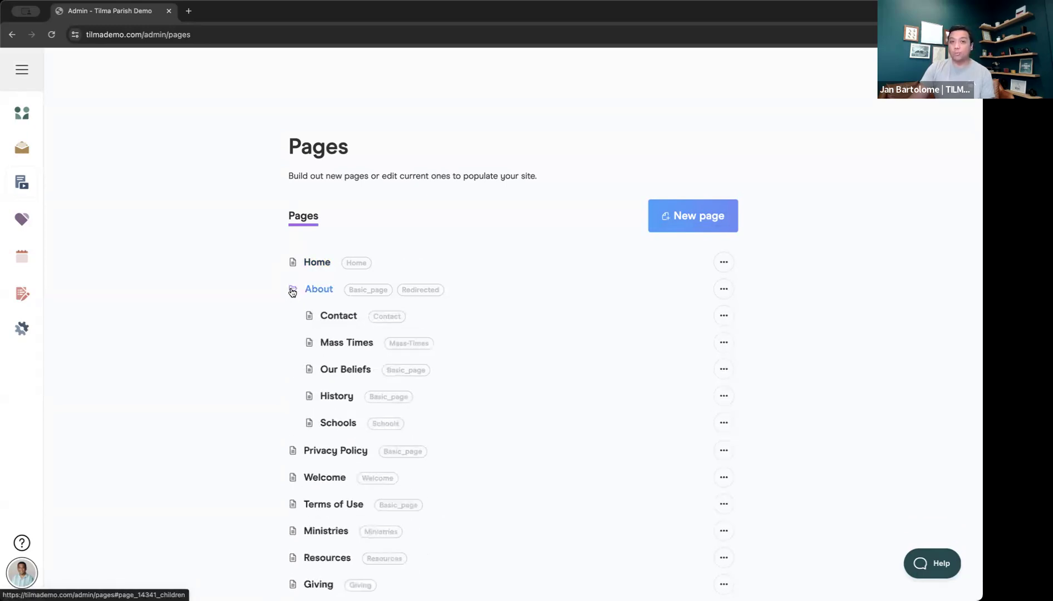
{"action": "left_click", "coordinate": [292, 290]}
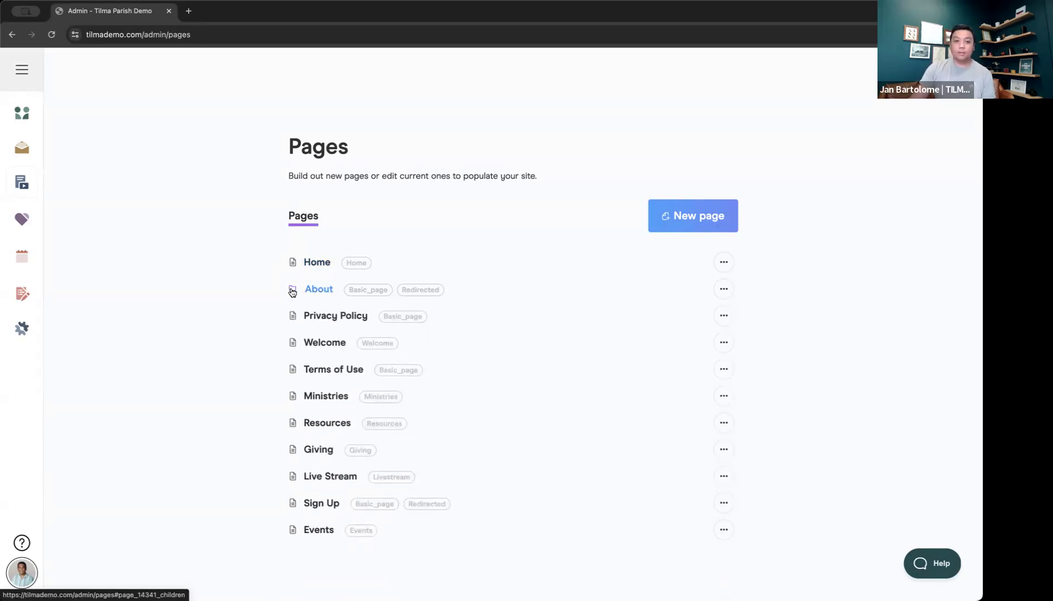
{"action": "scroll", "coordinate": [277, 326], "scroll_direction": "down", "scroll_amount": 1}
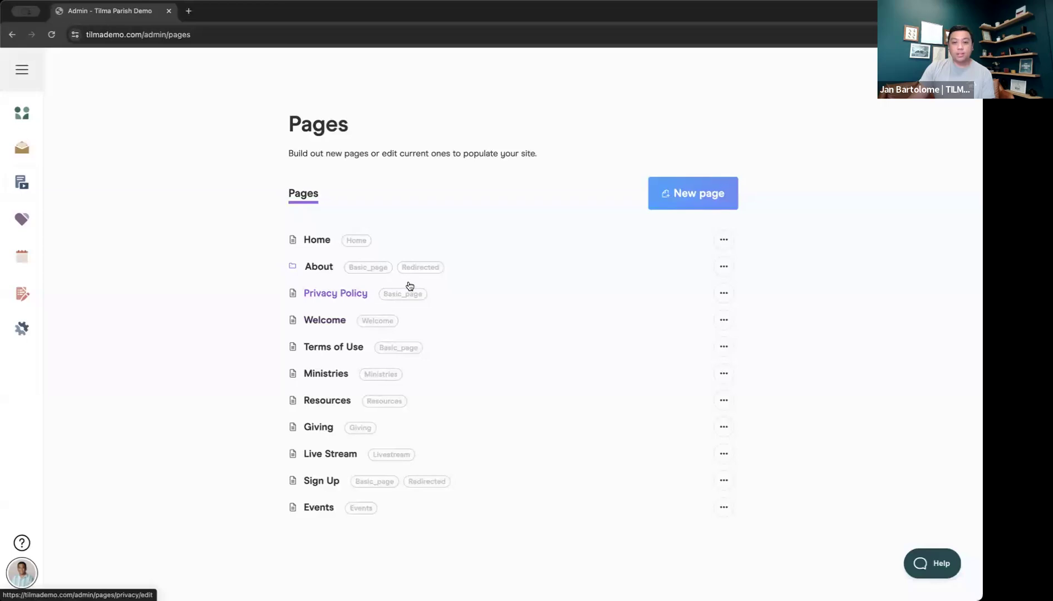
Step: Create a new page and title it "Basic Page Demo"
{"action": "left_click", "coordinate": [723, 241]}
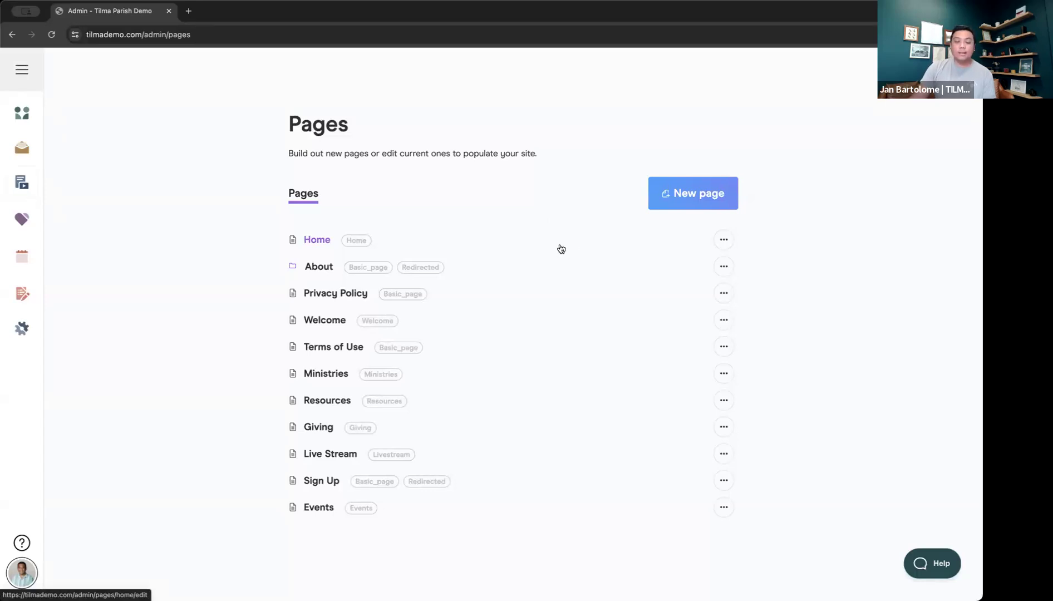
{"action": "left_click", "coordinate": [720, 194]}
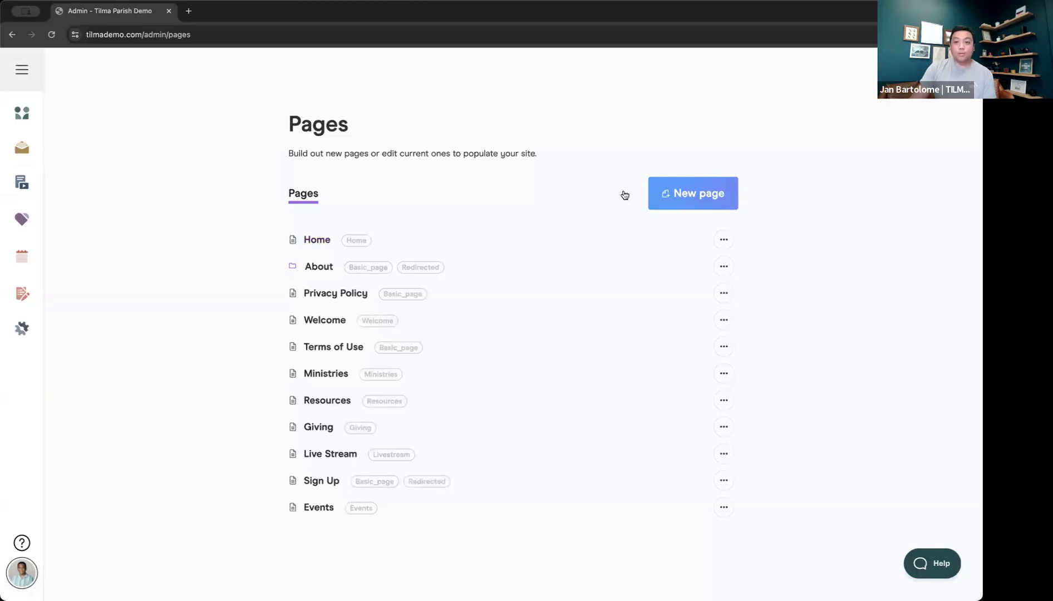
{"action": "left_click", "coordinate": [679, 201]}
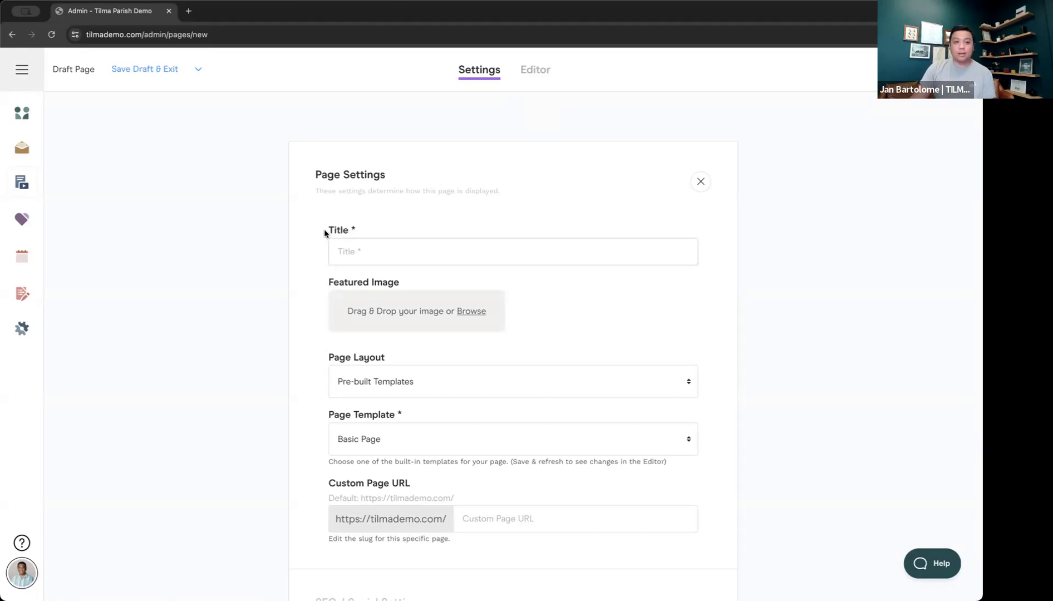
{"action": "left_click_drag", "start_coordinate": [351, 230], "coordinate": [358, 231]}
{"action": "left_click", "coordinate": [360, 253]}
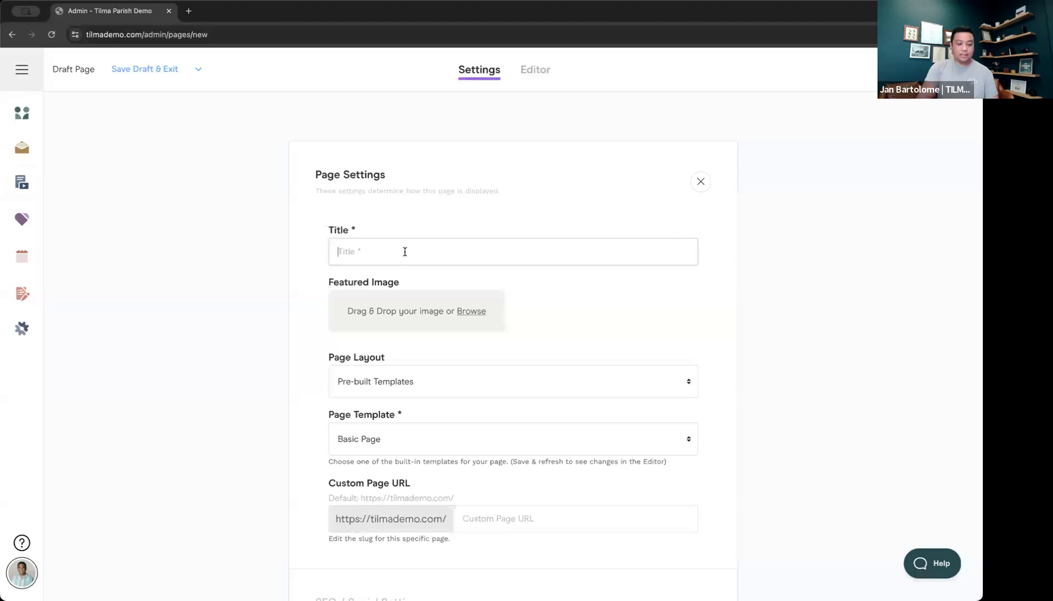
{"action": "type", "text": "Basic Page Demo"}
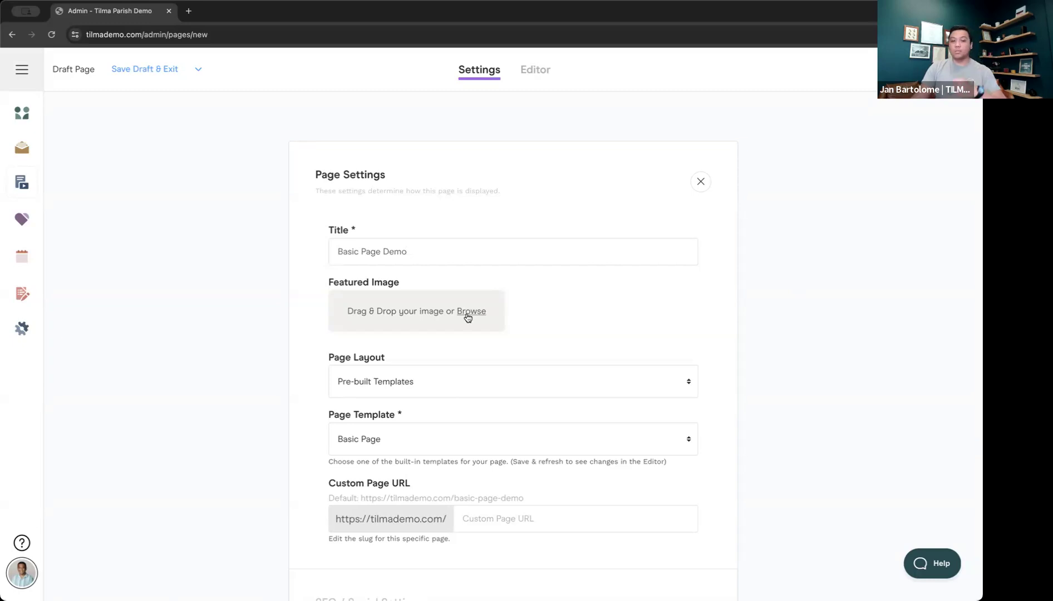
Step: Upload the parish building photo as the page's featured image and move its focal point onto the entrance roof
{"action": "left_click", "coordinate": [470, 311]}
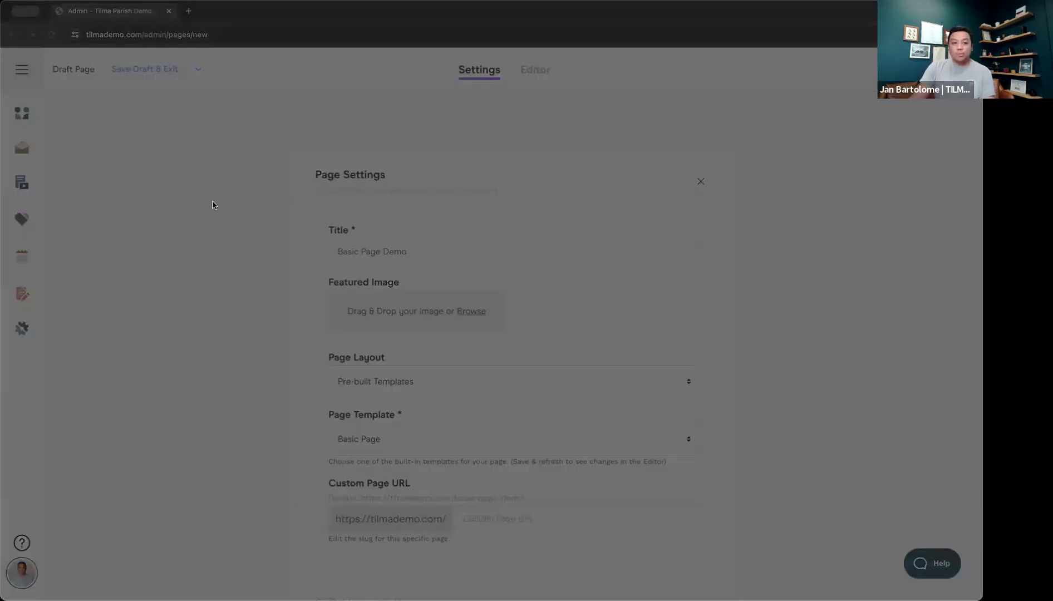
{"action": "double_click", "coordinate": [295, 196]}
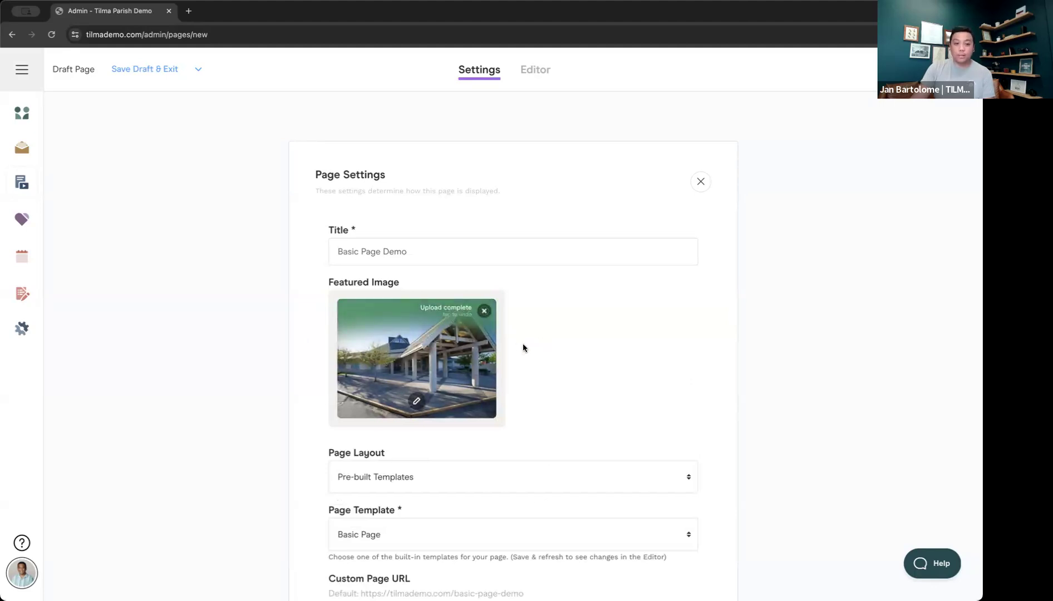
{"action": "left_click", "coordinate": [416, 400]}
{"action": "left_click_drag", "start_coordinate": [296, 217], "coordinate": [322, 209]}
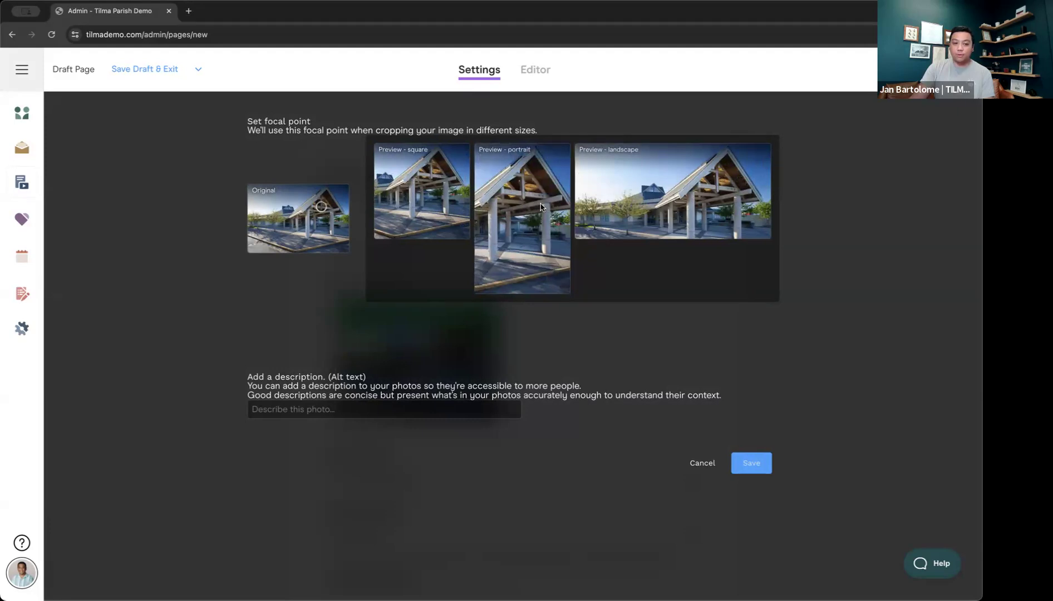
Step: Add the alt text "Saint Matthew's Parish Building Entrance" to the featured image and save the image settings
{"action": "left_click", "coordinate": [299, 411]}
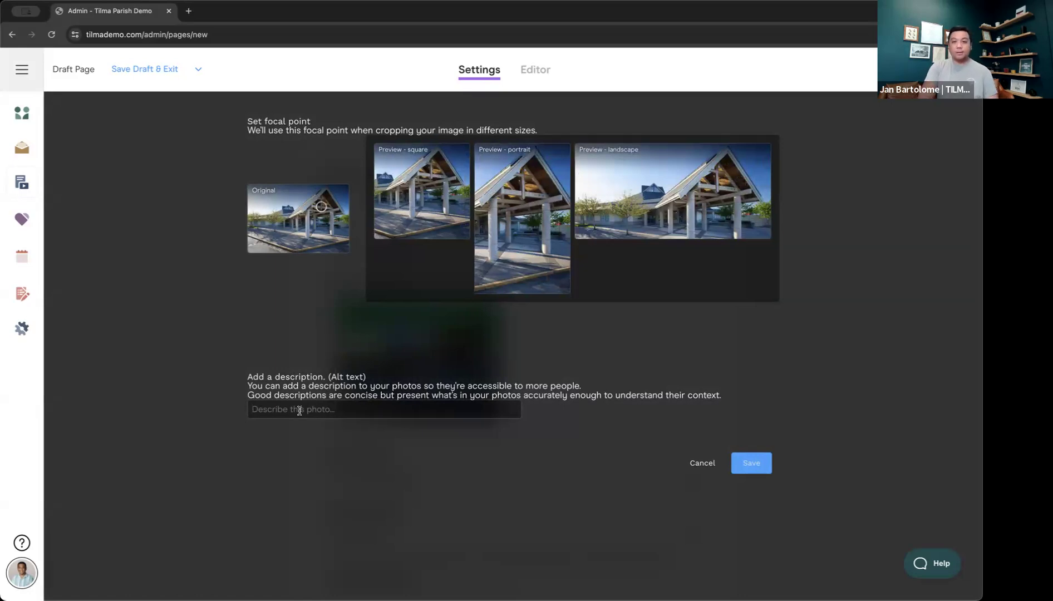
{"action": "type", "text": "Saint M"}
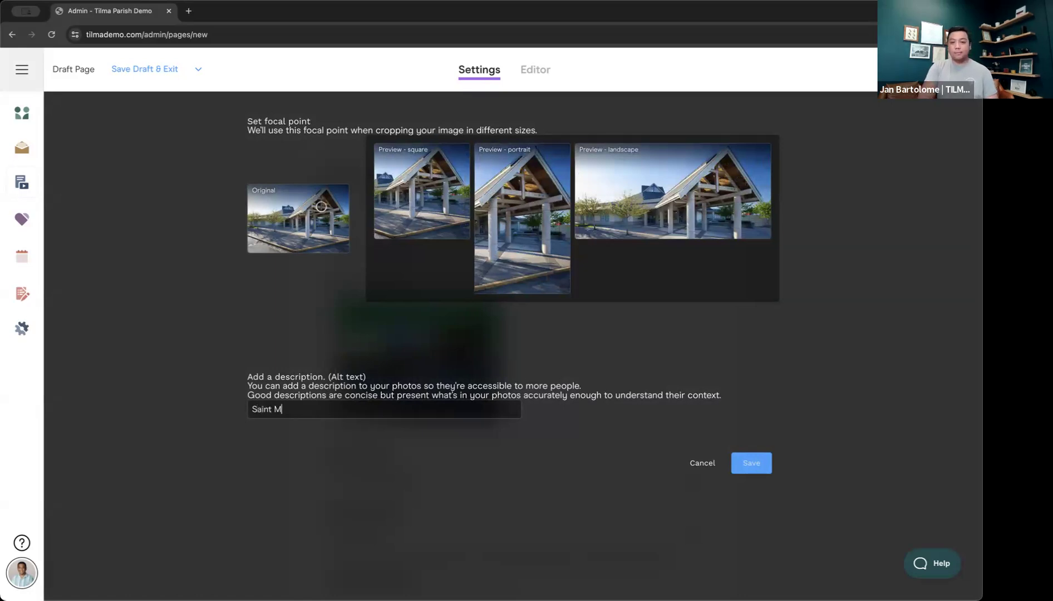
{"action": "type", "text": "atthew's Parish Building Entrance"}
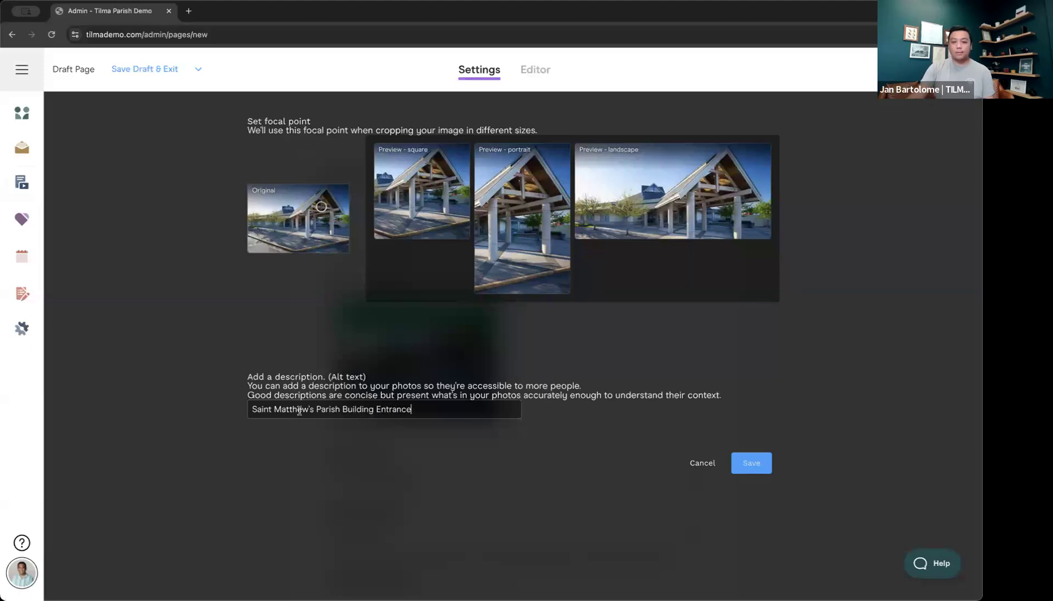
{"action": "left_click", "coordinate": [757, 467]}
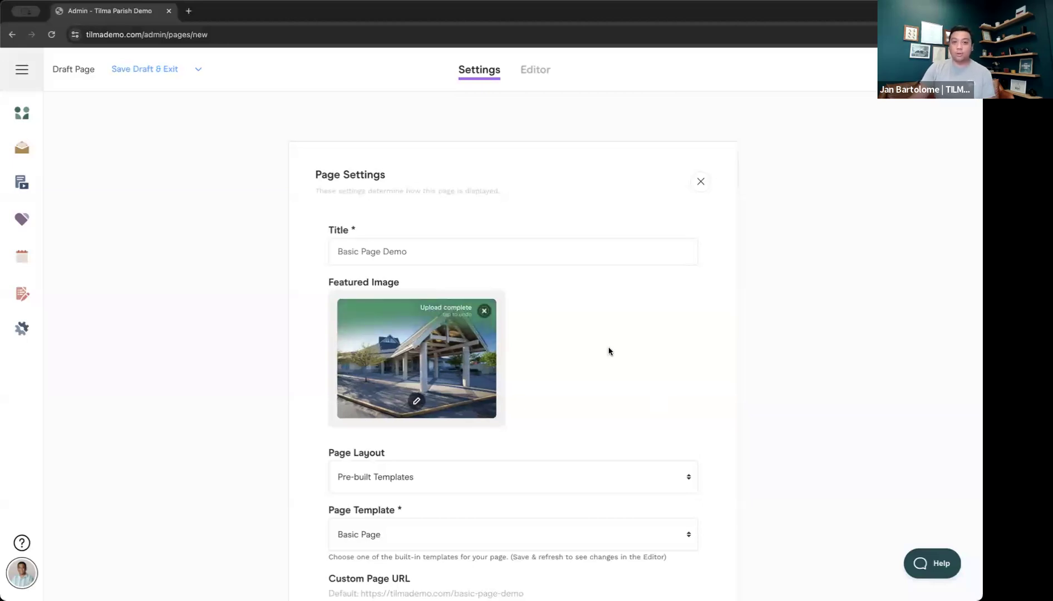
Step: Look through the available page templates, leaving Basic Page selected
{"action": "scroll", "coordinate": [614, 334], "scroll_direction": "down", "scroll_amount": 4}
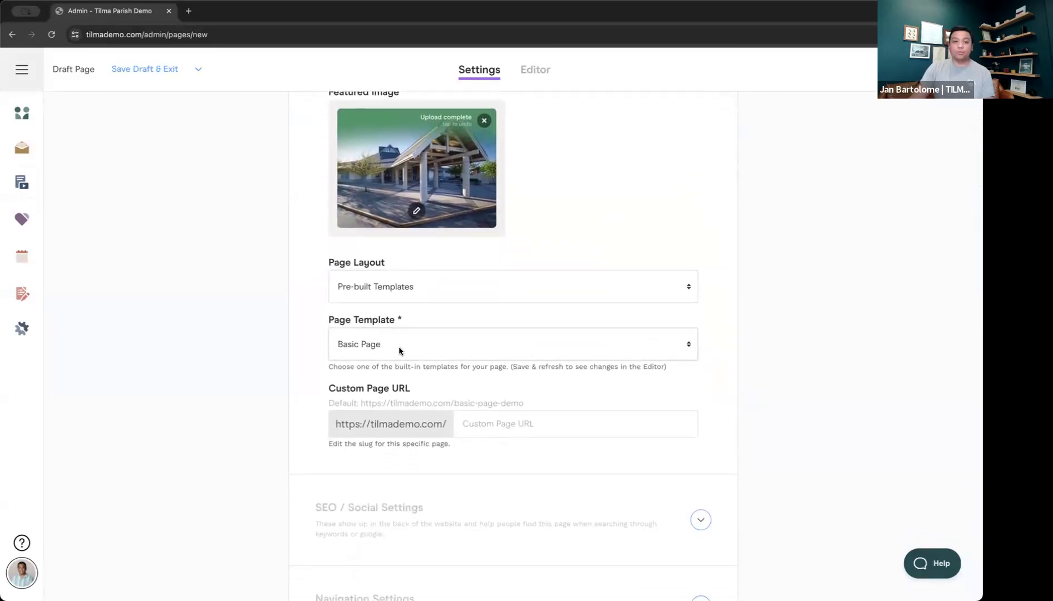
{"action": "left_click", "coordinate": [373, 344]}
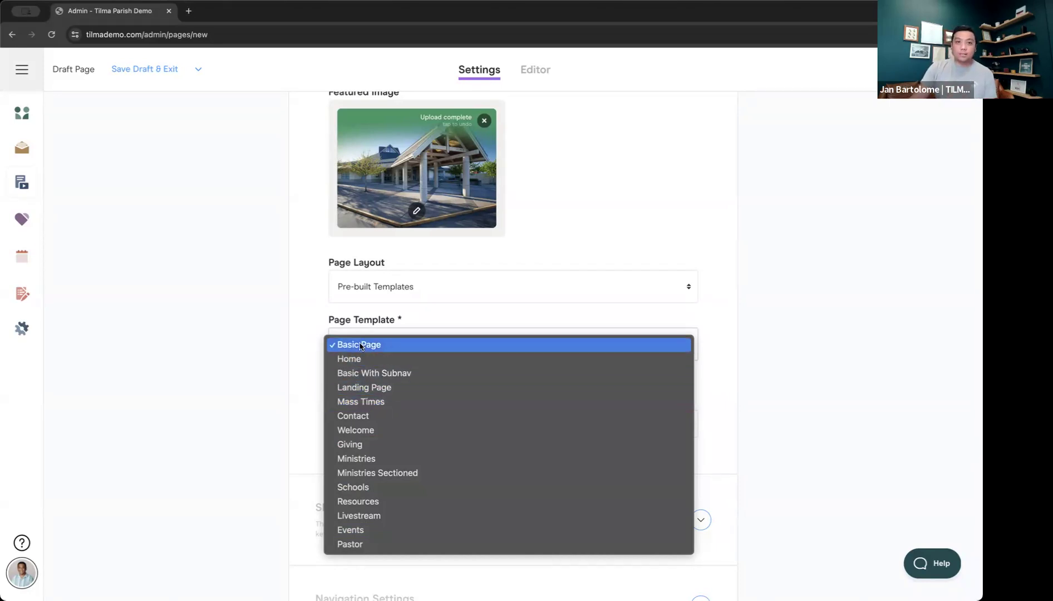
{"action": "left_click", "coordinate": [217, 309]}
{"action": "scroll", "coordinate": [294, 313], "scroll_direction": "down", "scroll_amount": 1}
{"action": "scroll", "coordinate": [294, 313], "scroll_direction": "down", "scroll_amount": 5}
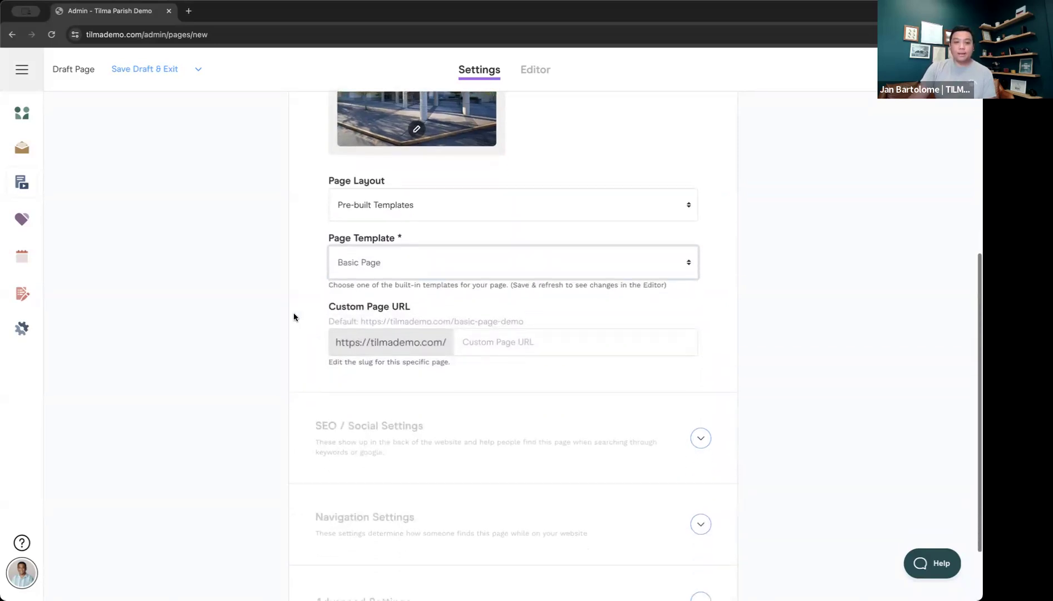
Step: Compare the page title with the ending of the default page URL
{"action": "scroll", "coordinate": [294, 313], "scroll_direction": "up", "scroll_amount": 4}
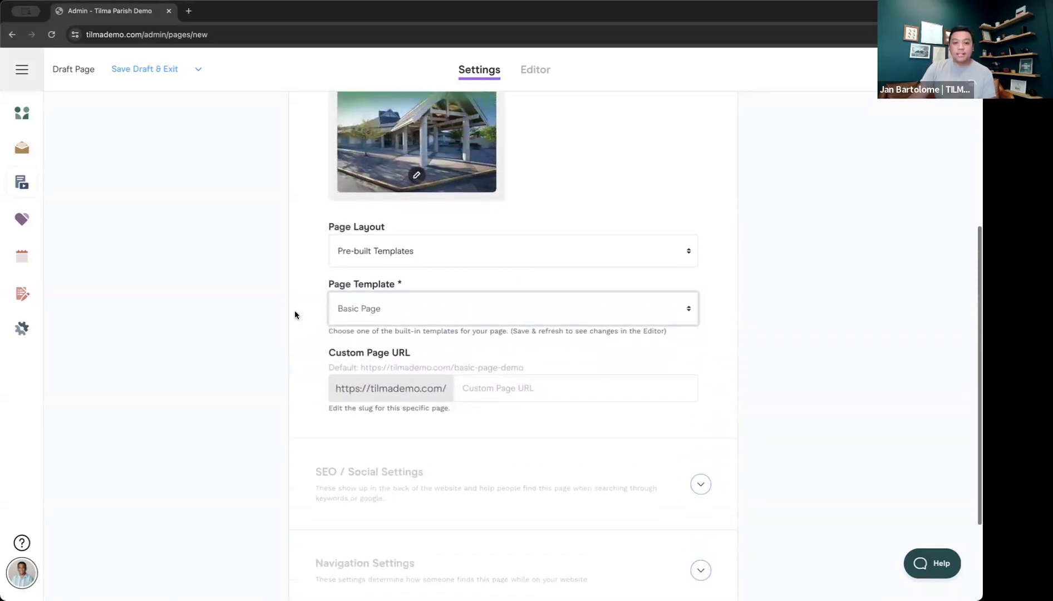
{"action": "scroll", "coordinate": [329, 369], "scroll_direction": "up", "scroll_amount": 6}
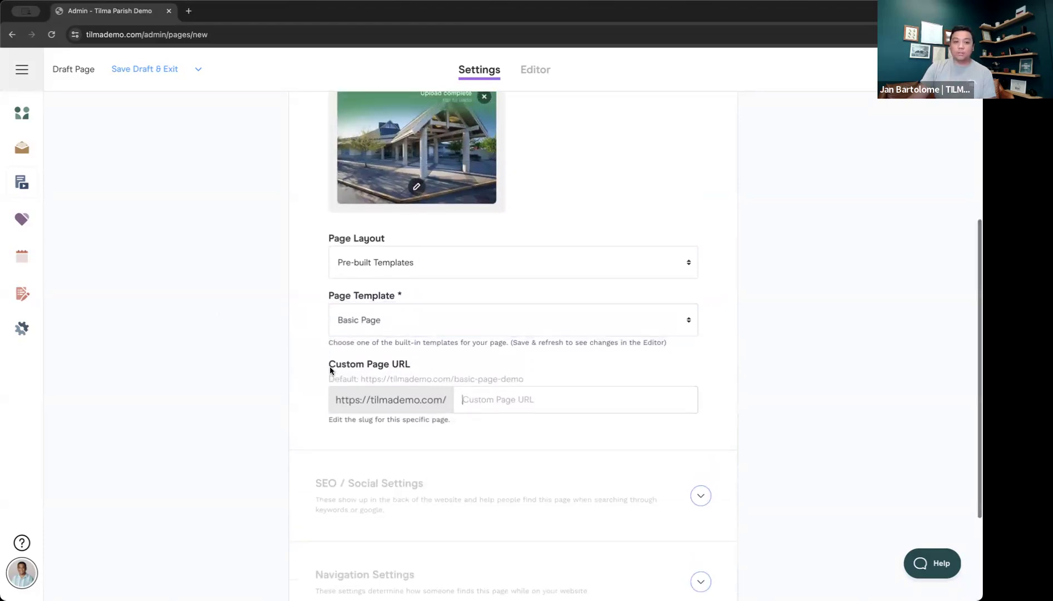
{"action": "left_click_drag", "start_coordinate": [337, 155], "coordinate": [412, 160]}
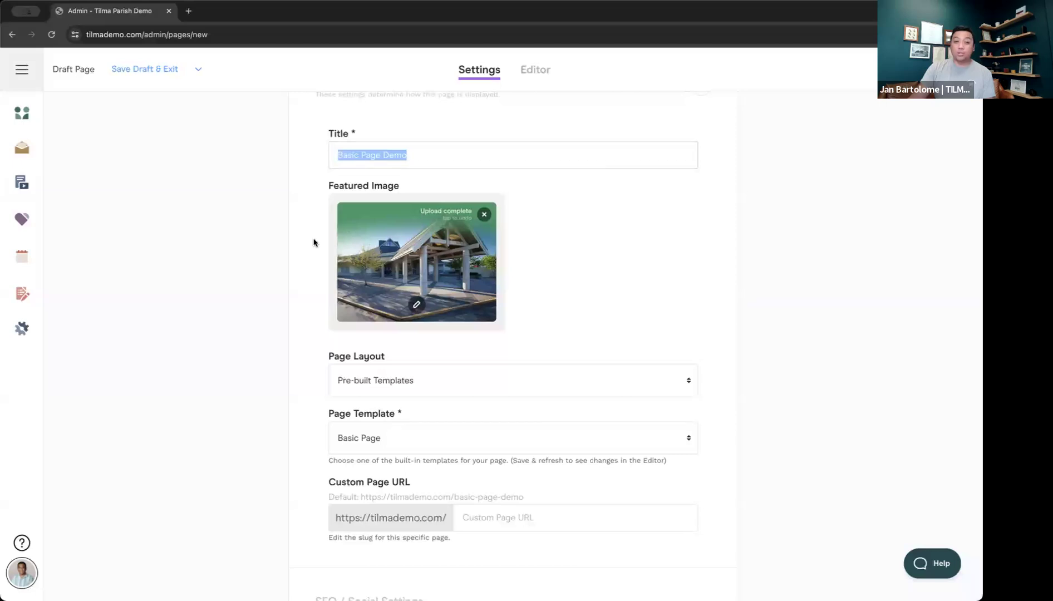
{"action": "scroll", "coordinate": [322, 445], "scroll_direction": "down", "scroll_amount": 1}
{"action": "left_click", "coordinate": [351, 468]}
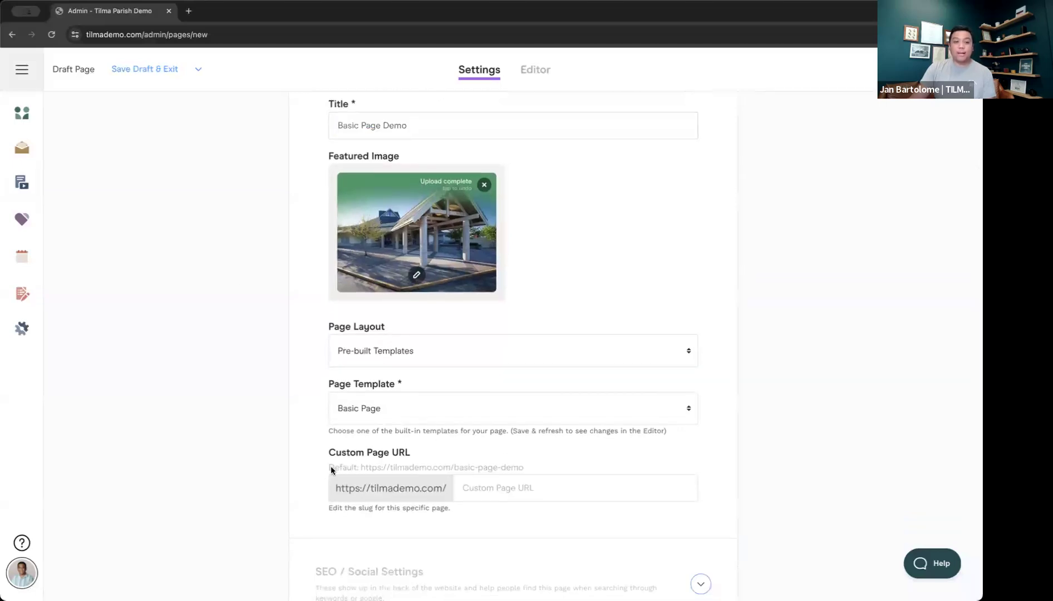
{"action": "left_click_drag", "start_coordinate": [361, 467], "coordinate": [497, 467]}
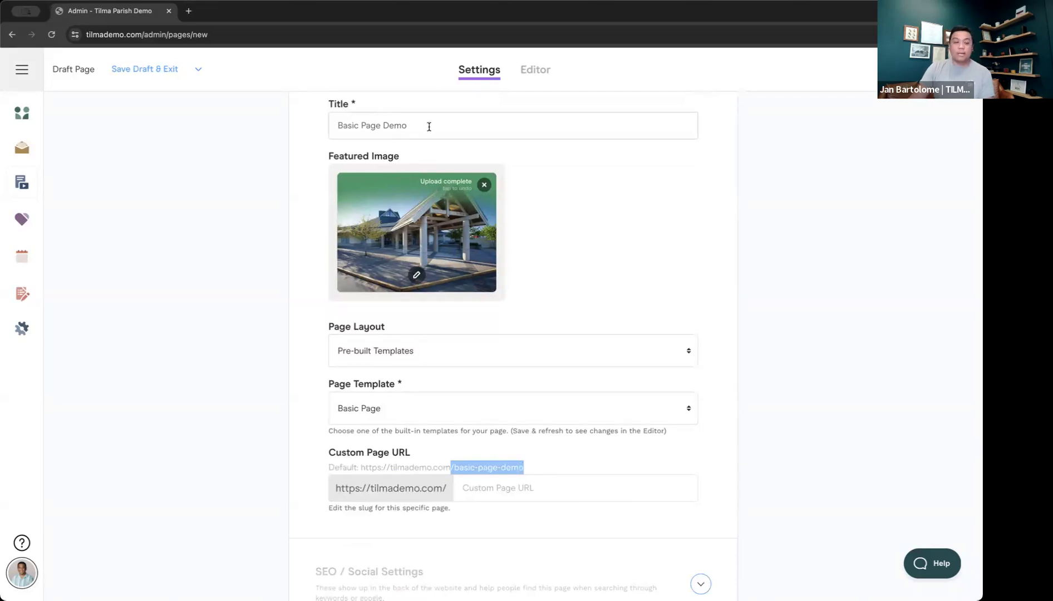
{"action": "left_click_drag", "start_coordinate": [429, 126], "coordinate": [322, 121]}
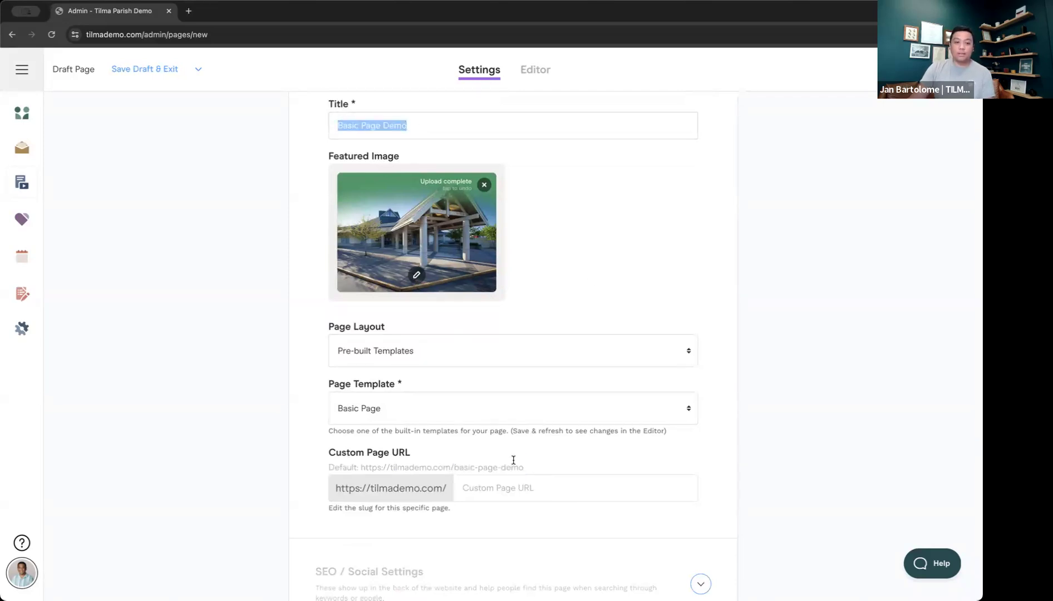
{"action": "left_click_drag", "start_coordinate": [535, 470], "coordinate": [448, 469]}
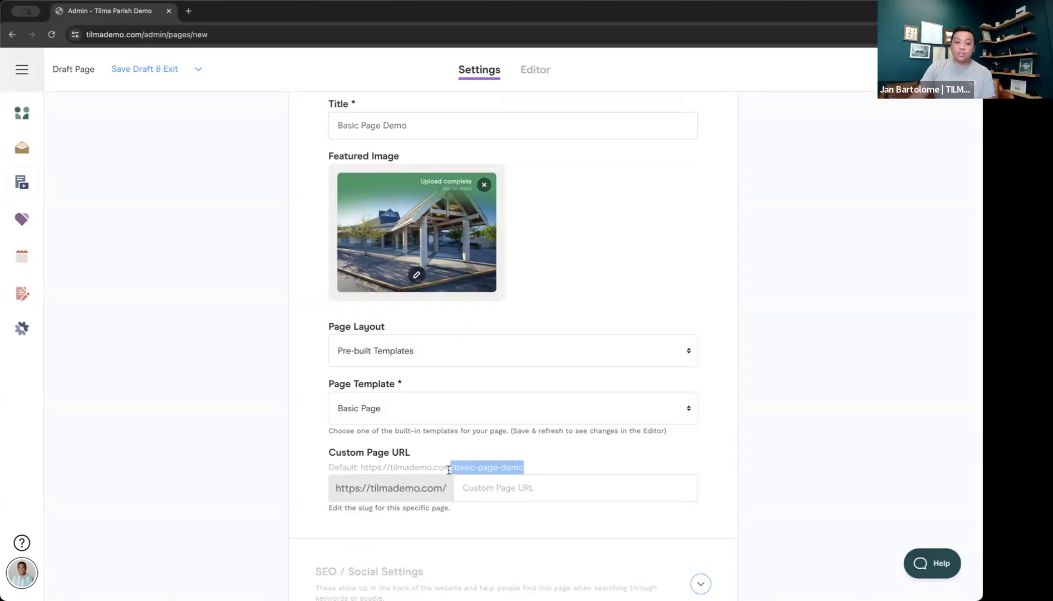
Step: Set the custom page URL slug to "demo-page"
{"action": "left_click", "coordinate": [470, 488]}
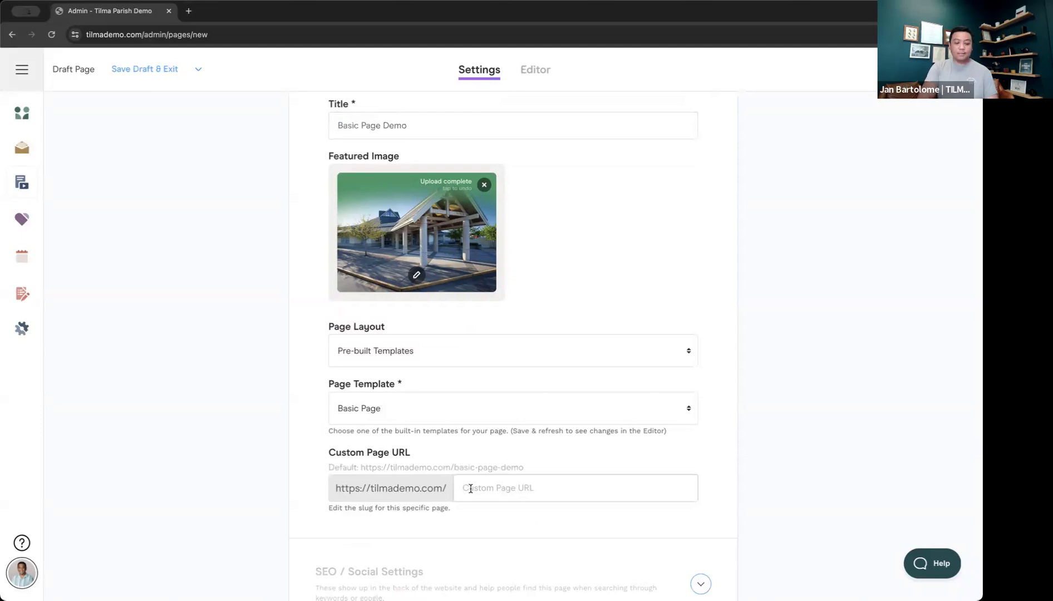
{"action": "type", "text": "demo="}
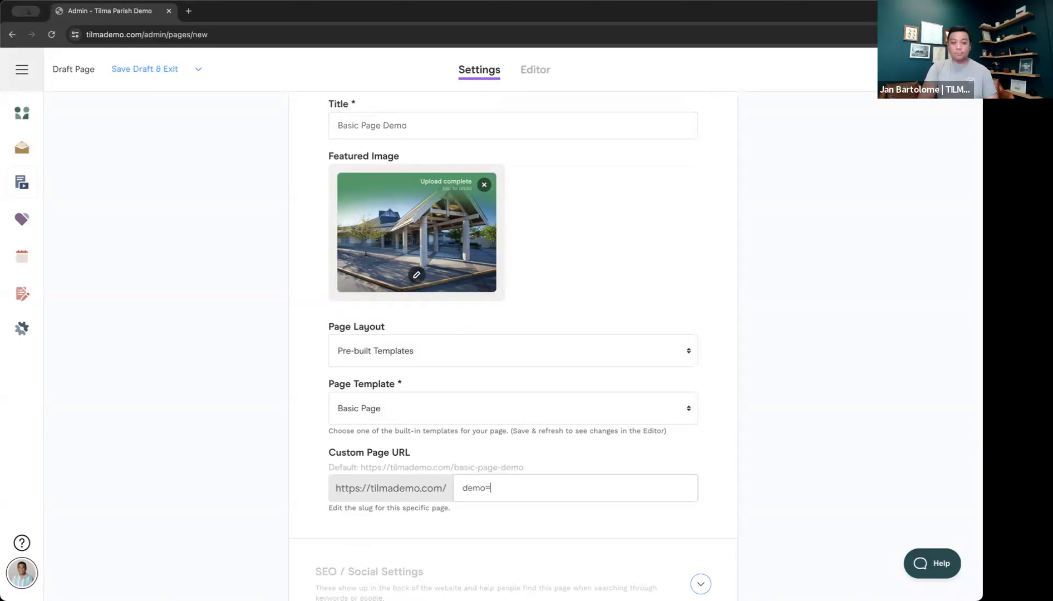
{"action": "key", "text": "BackSpace"}
{"action": "type", "text": "-page"}
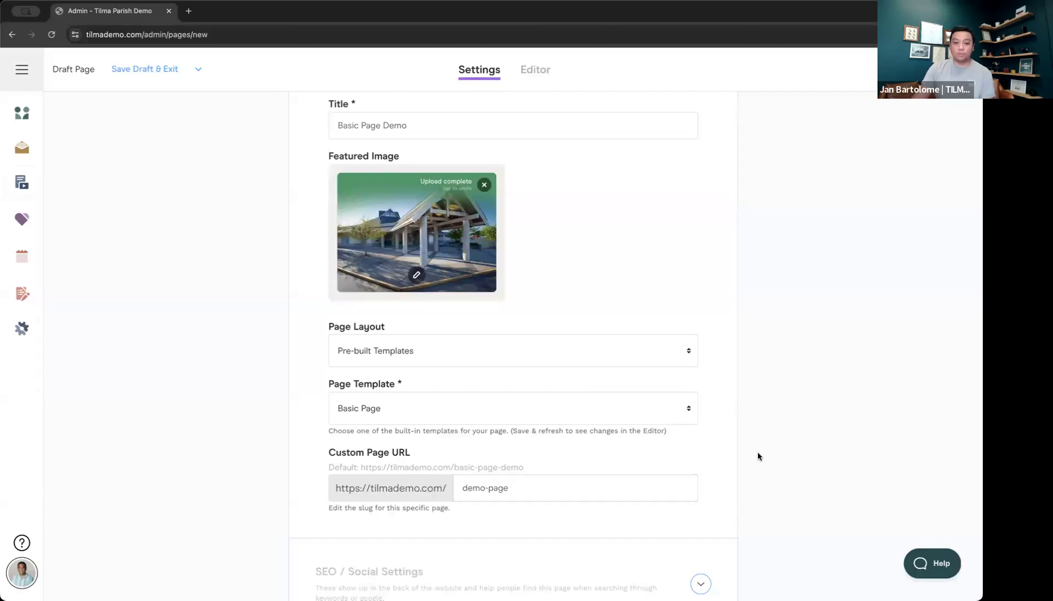
{"action": "scroll", "coordinate": [709, 430], "scroll_direction": "down", "scroll_amount": 5}
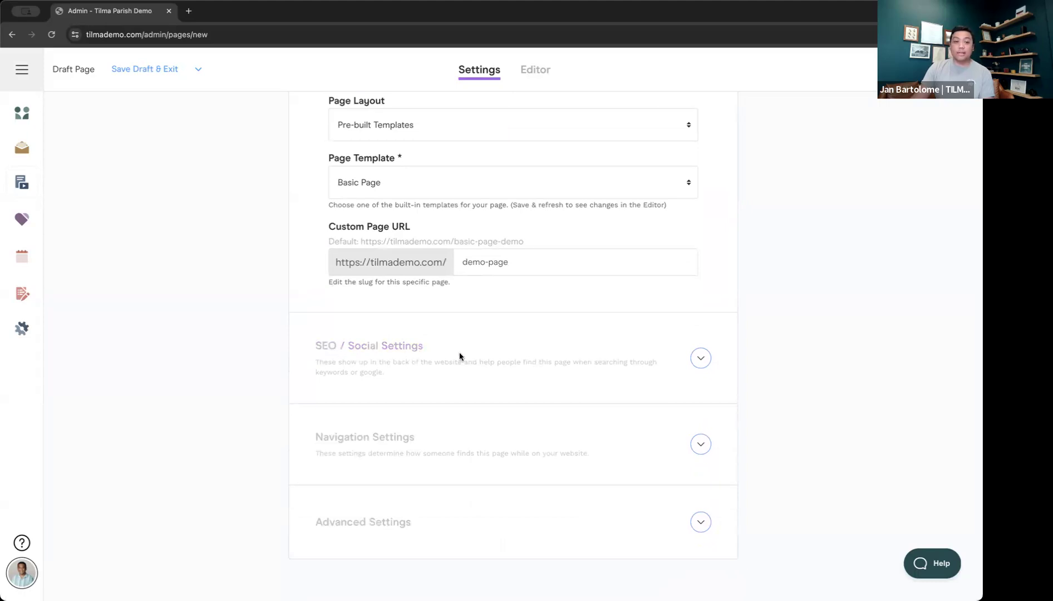
Step: Set the page's browser title to "Tilma Page Demo" in the SEO / Social Settings
{"action": "left_click", "coordinate": [701, 359]}
{"action": "scroll", "coordinate": [707, 361], "scroll_direction": "down", "scroll_amount": 4}
{"action": "scroll", "coordinate": [798, 357], "scroll_direction": "up", "scroll_amount": 3}
{"action": "scroll", "coordinate": [793, 355], "scroll_direction": "up", "scroll_amount": 1}
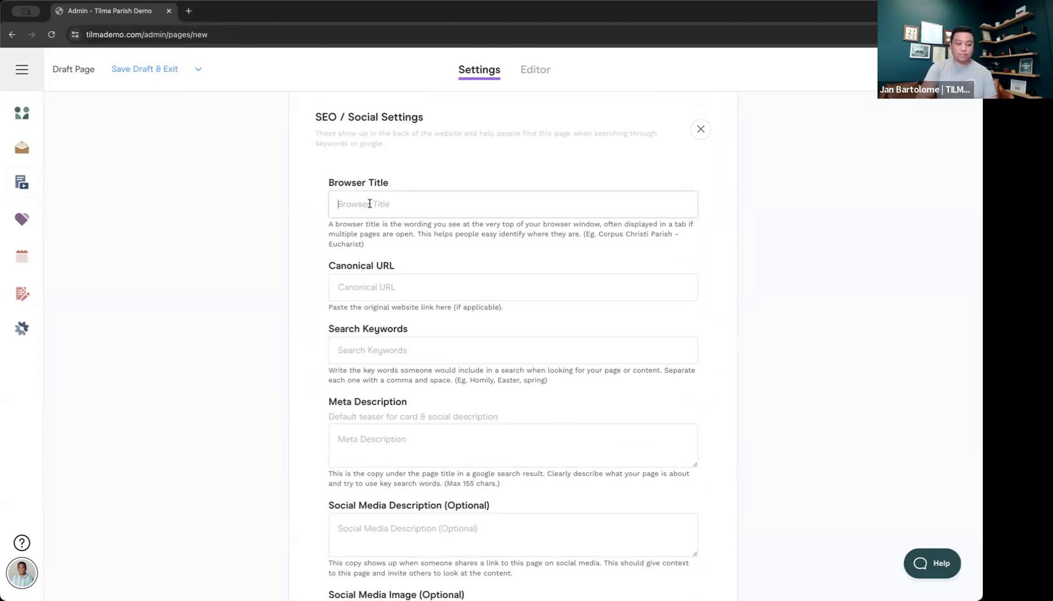
{"action": "type", "text": "Tilma "}
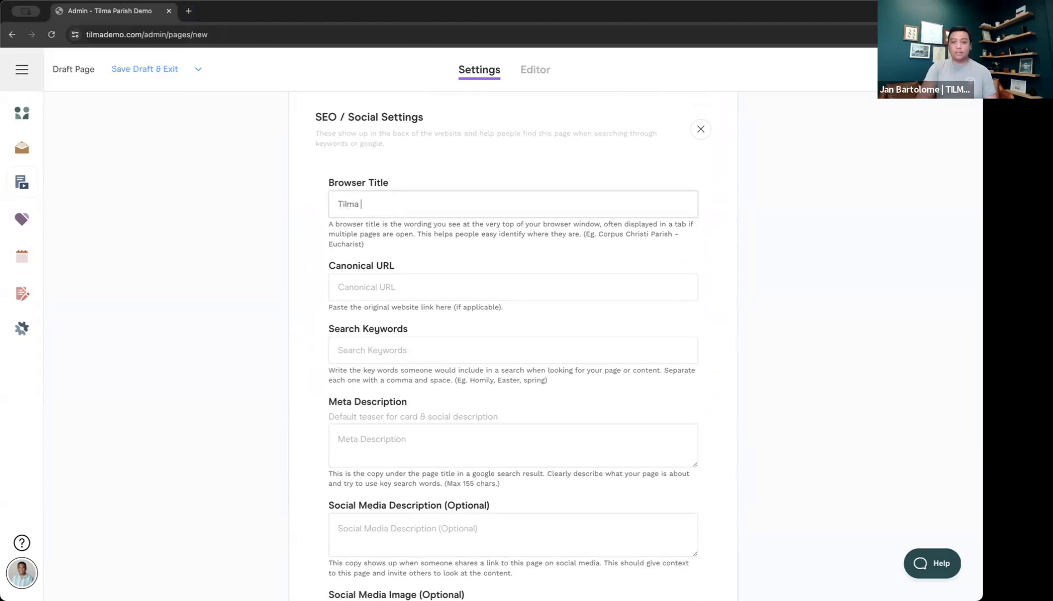
{"action": "type", "text": "Page Demo"}
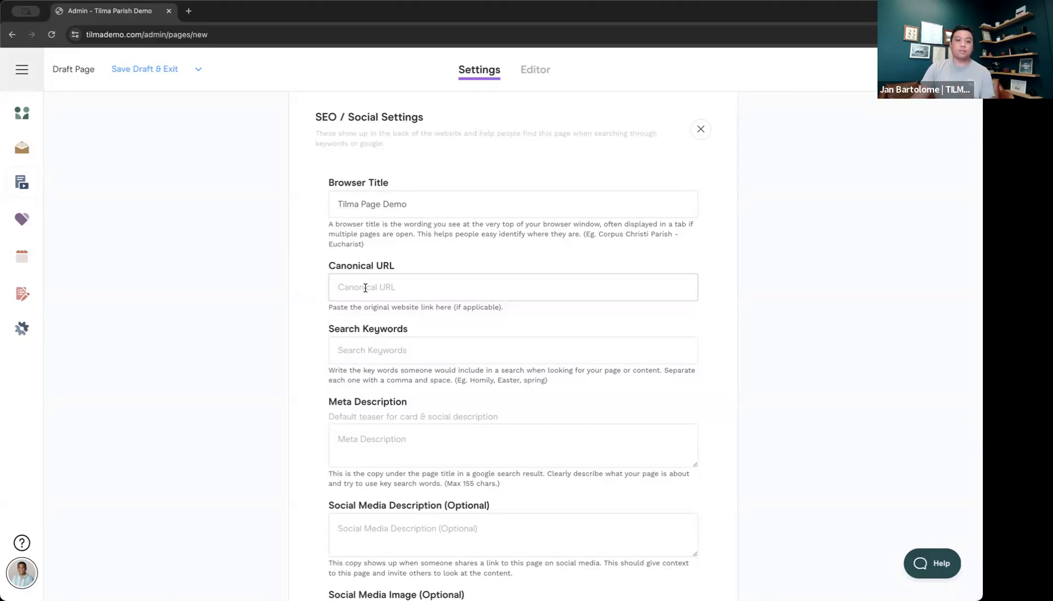
Step: Read the guidance for the Canonical URL, Search Keywords, Meta Description and social media fields
{"action": "left_click_drag", "start_coordinate": [402, 265], "coordinate": [276, 263]}
{"action": "left_click", "coordinate": [398, 261]}
{"action": "scroll", "coordinate": [306, 300], "scroll_direction": "down", "scroll_amount": 1}
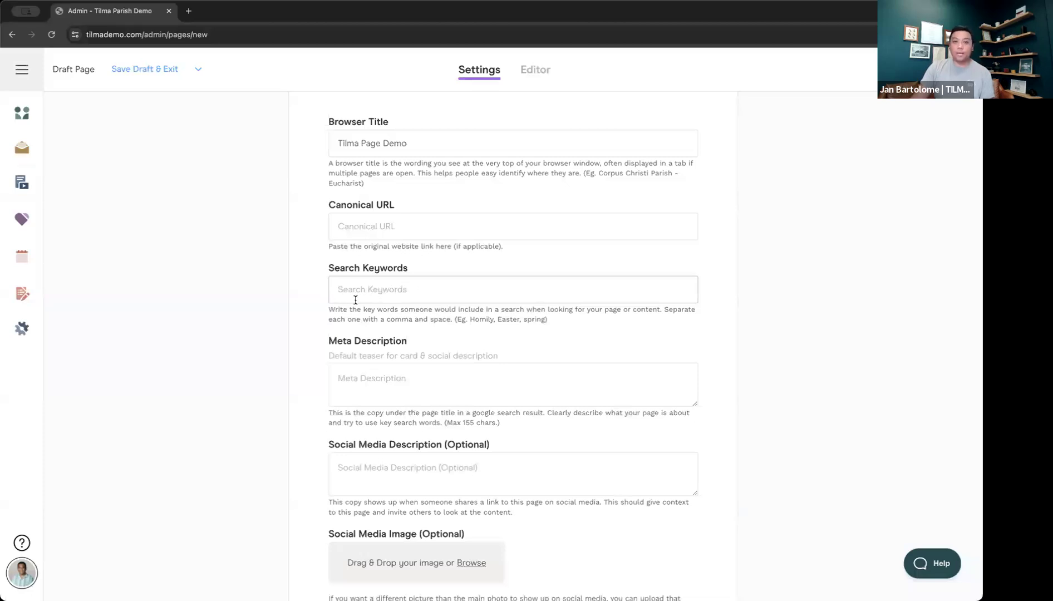
{"action": "scroll", "coordinate": [304, 312], "scroll_direction": "down", "scroll_amount": 2}
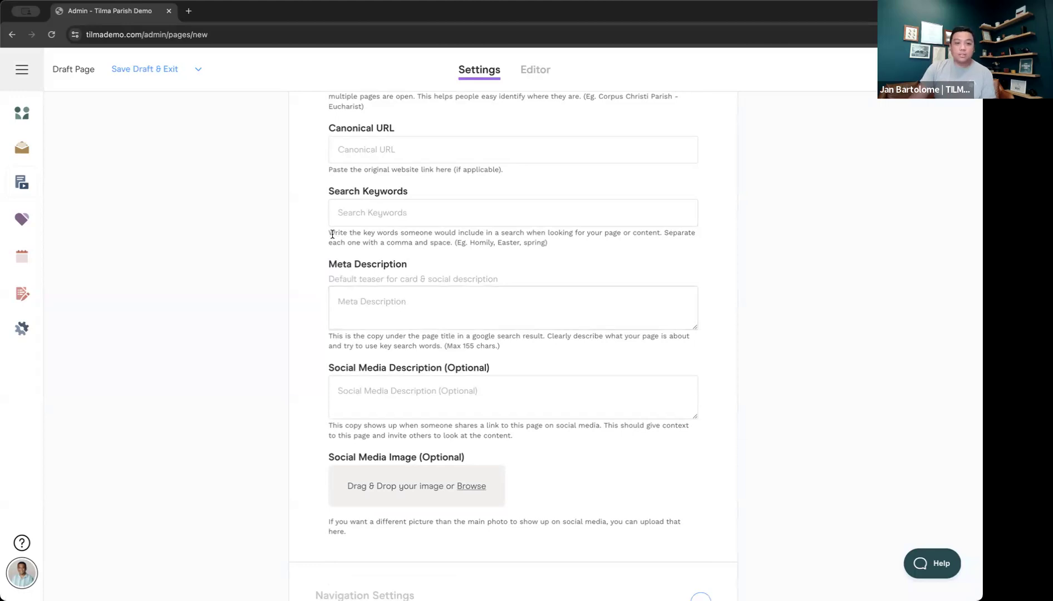
{"action": "left_click_drag", "start_coordinate": [327, 234], "coordinate": [559, 243]}
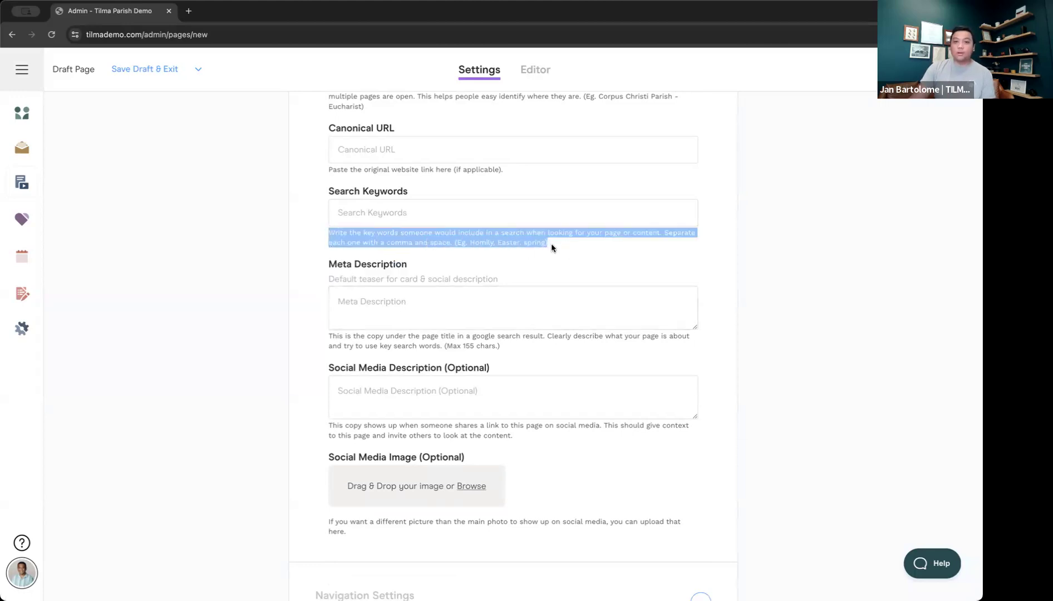
{"action": "left_click", "coordinate": [551, 244]}
{"action": "left_click_drag", "start_coordinate": [329, 335], "coordinate": [538, 346]}
{"action": "left_click", "coordinate": [511, 347]}
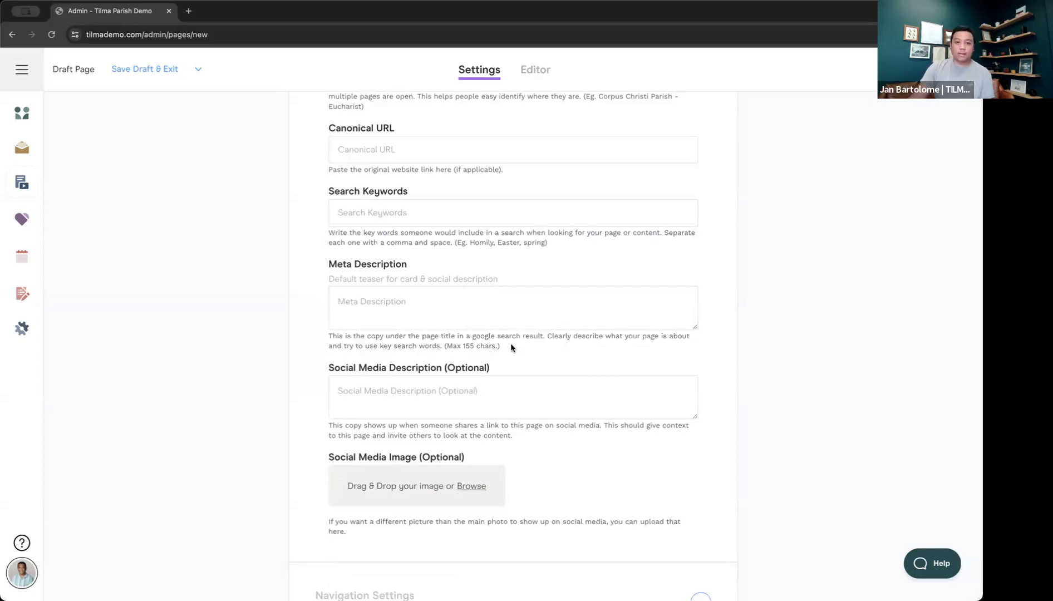
{"action": "scroll", "coordinate": [510, 345], "scroll_direction": "down", "scroll_amount": 2}
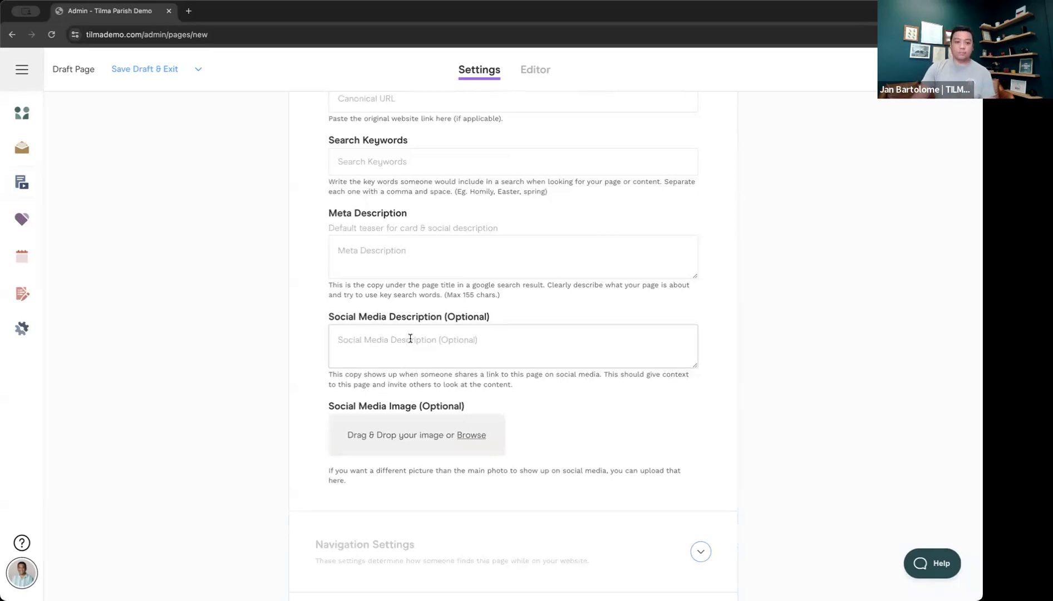
{"action": "scroll", "coordinate": [471, 354], "scroll_direction": "down", "scroll_amount": 2}
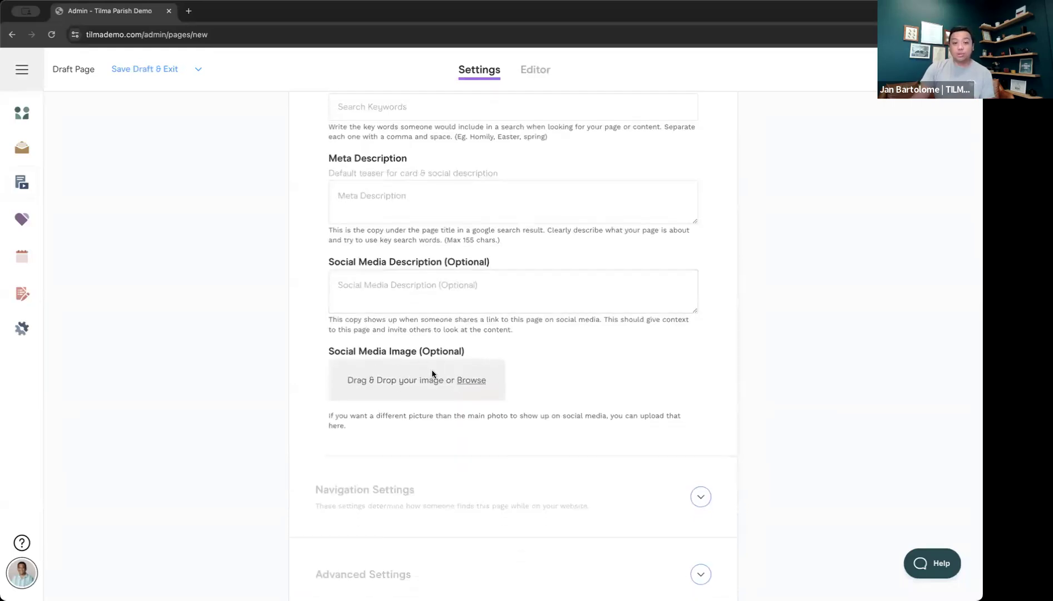
Step: Review the featured image and the other options in the Page Settings section
{"action": "scroll", "coordinate": [464, 383], "scroll_direction": "up", "scroll_amount": 14}
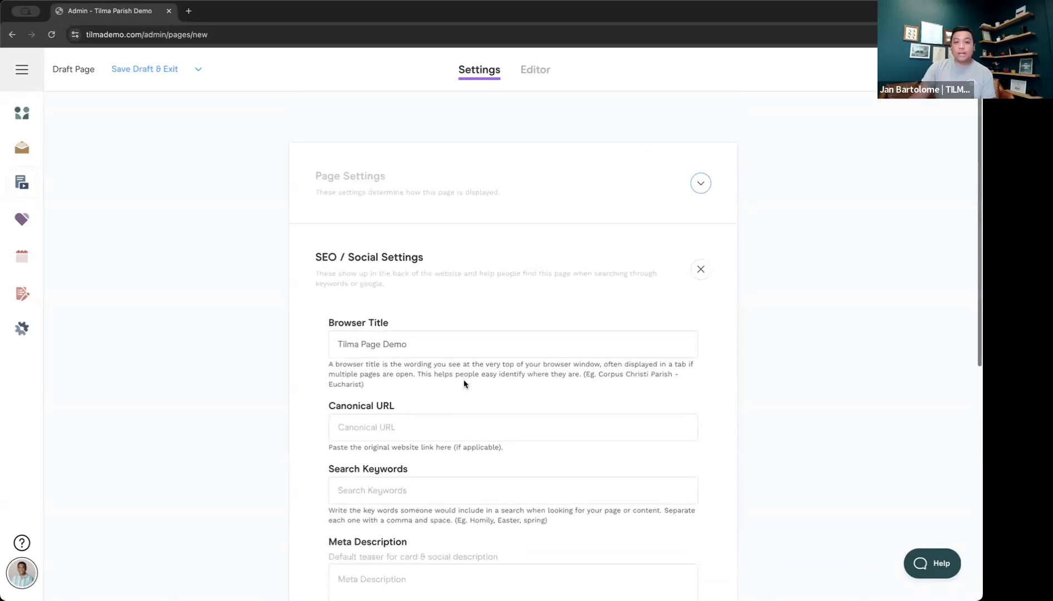
{"action": "left_click", "coordinate": [697, 184]}
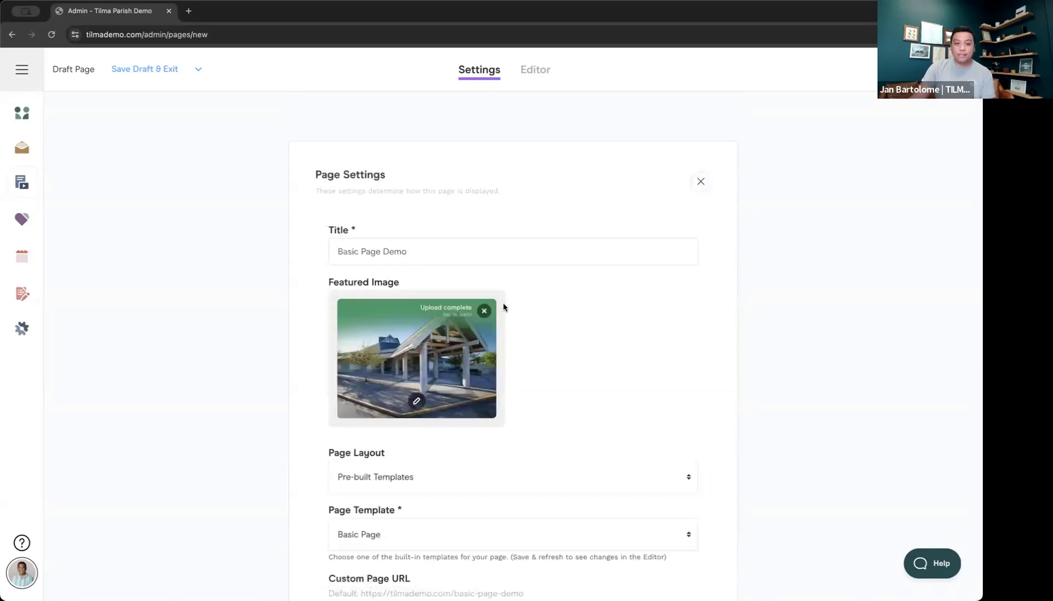
{"action": "scroll", "coordinate": [559, 336], "scroll_direction": "down", "scroll_amount": 13}
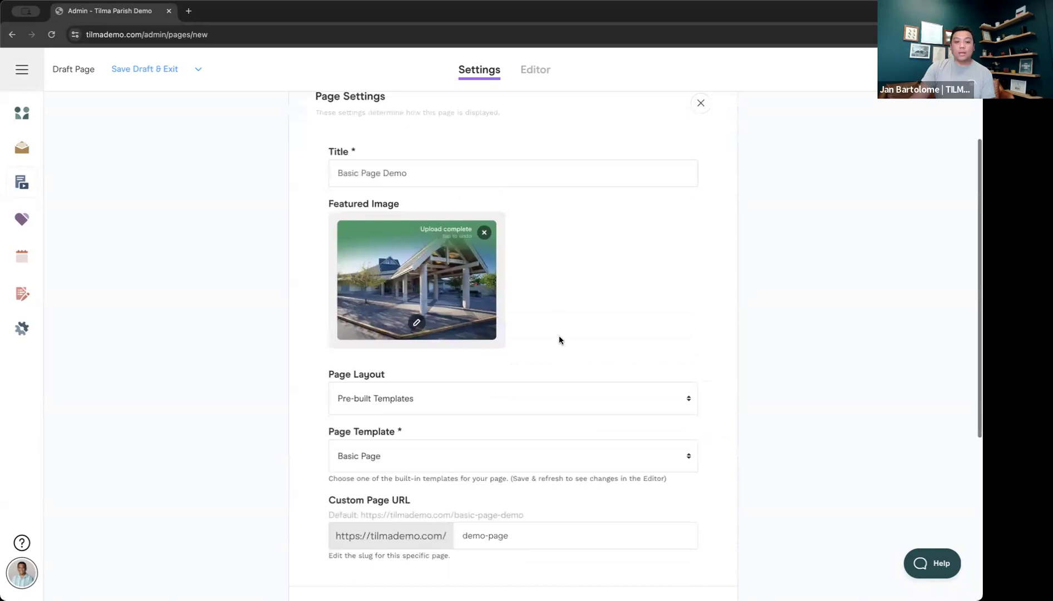
Step: Upload the parish building entrance photo as the social media image in the SEO / Social Settings
{"action": "left_click", "coordinate": [700, 354]}
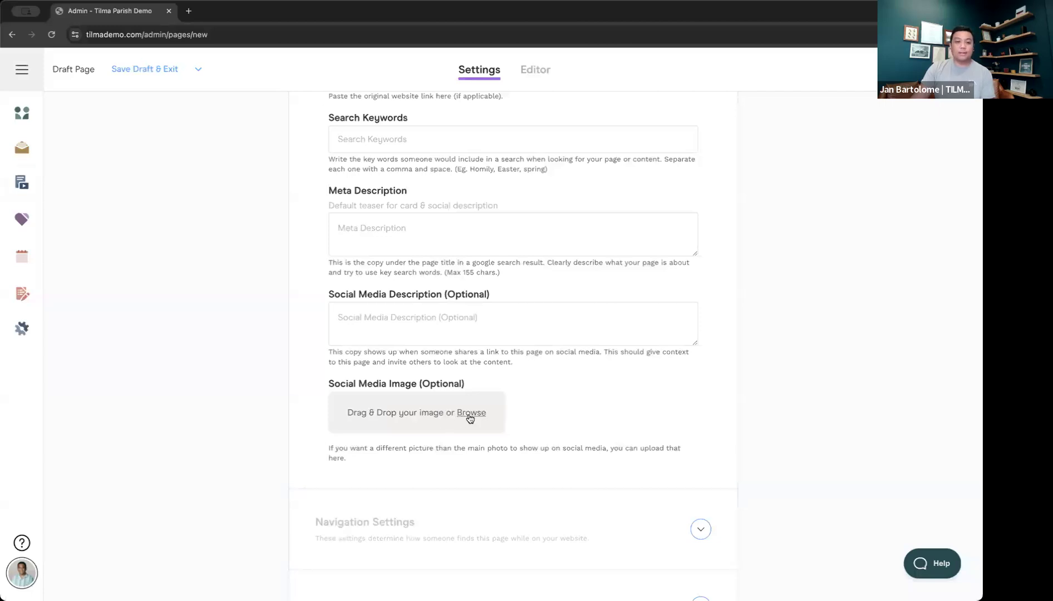
{"action": "left_click", "coordinate": [469, 417]}
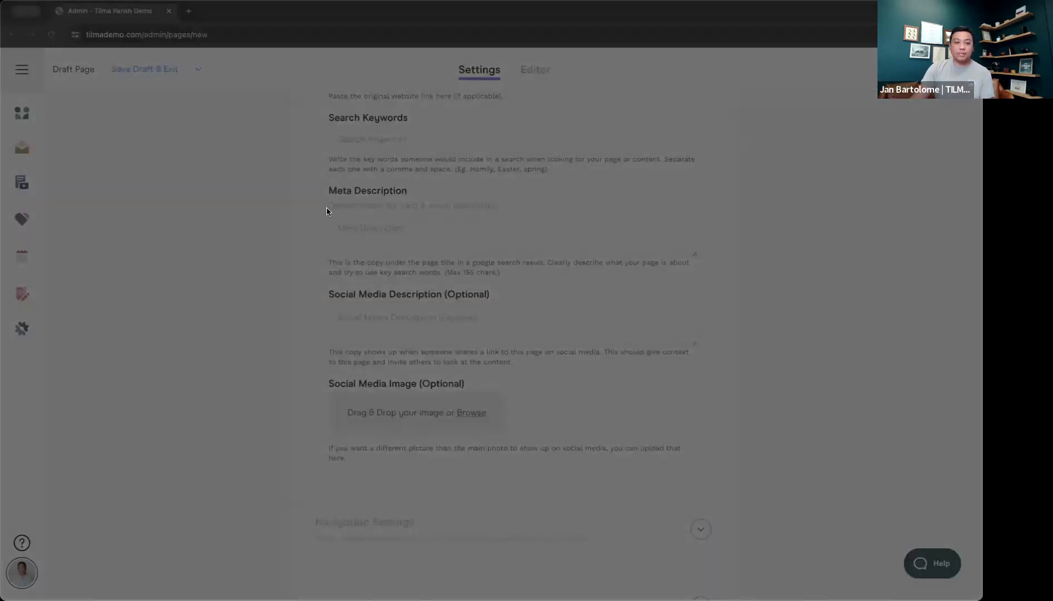
{"action": "double_click", "coordinate": [286, 196]}
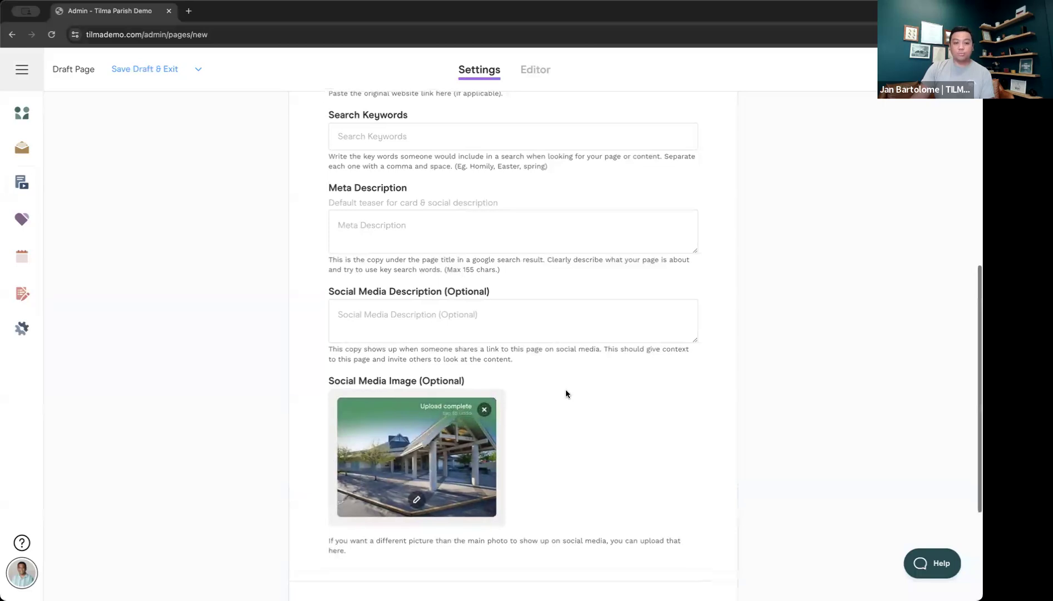
Step: Enter "/about/contact" as the page's redirect URL in the Navigation Settings
{"action": "scroll", "coordinate": [565, 389], "scroll_direction": "down", "scroll_amount": 5}
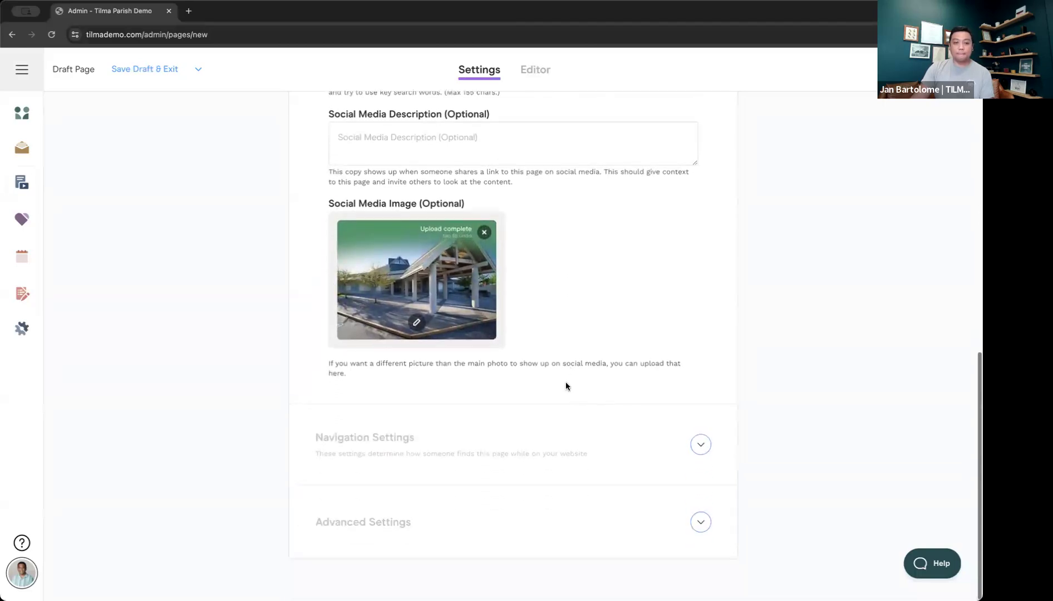
{"action": "left_click", "coordinate": [700, 444]}
{"action": "scroll", "coordinate": [712, 364], "scroll_direction": "up", "scroll_amount": 1}
{"action": "scroll", "coordinate": [787, 331], "scroll_direction": "down", "scroll_amount": 1}
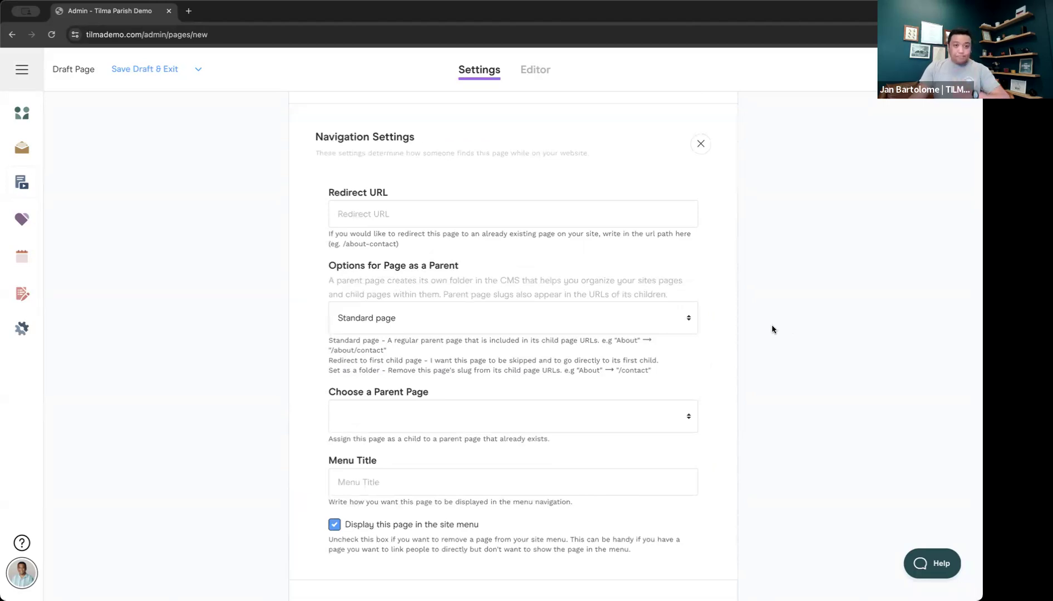
{"action": "scroll", "coordinate": [773, 328], "scroll_direction": "down", "scroll_amount": 1}
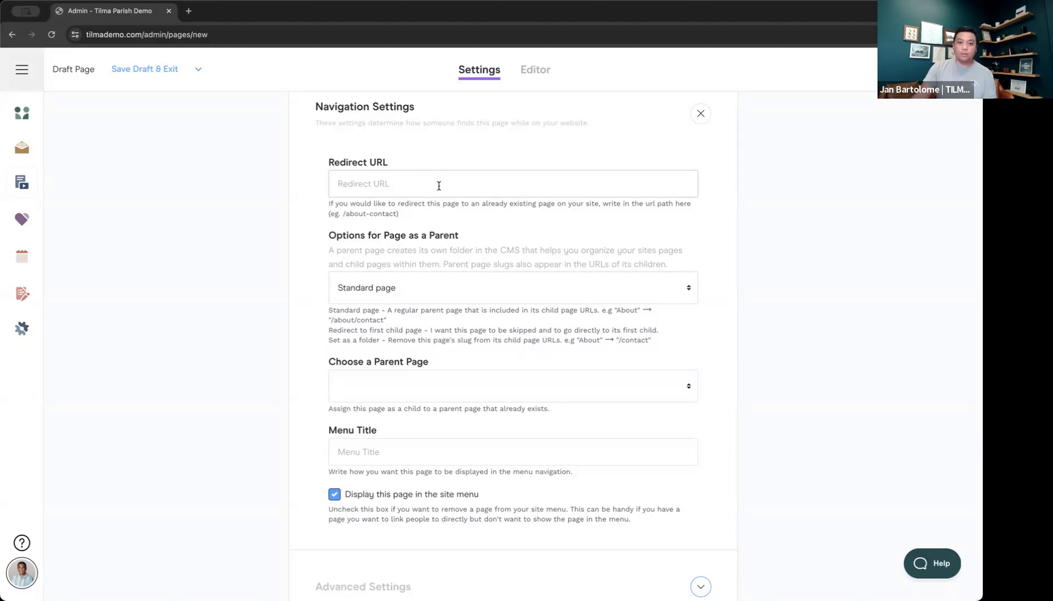
{"action": "type", "text": "/"}
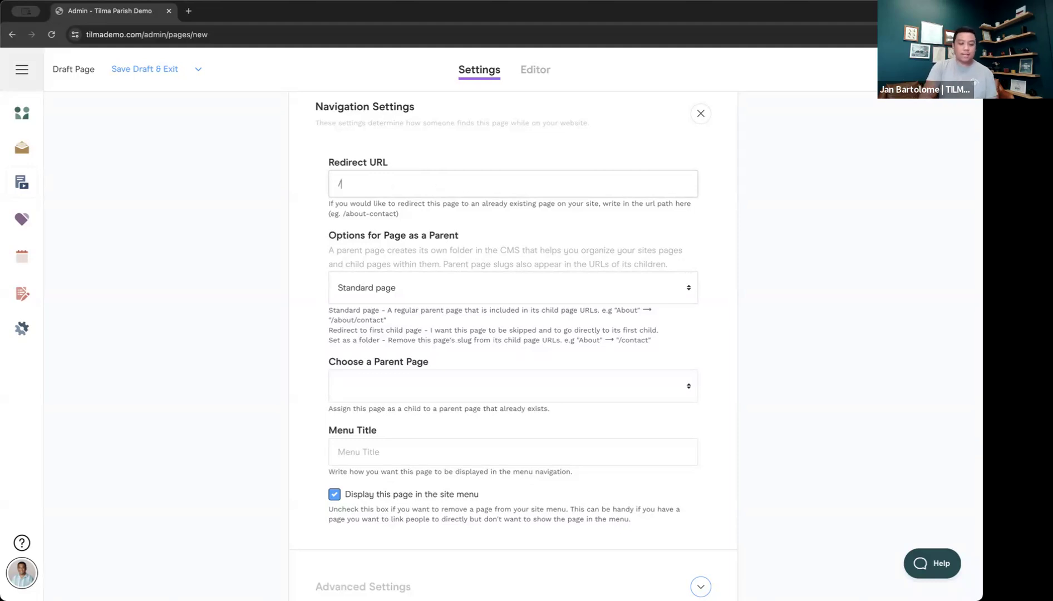
{"action": "type", "text": "about/contact"}
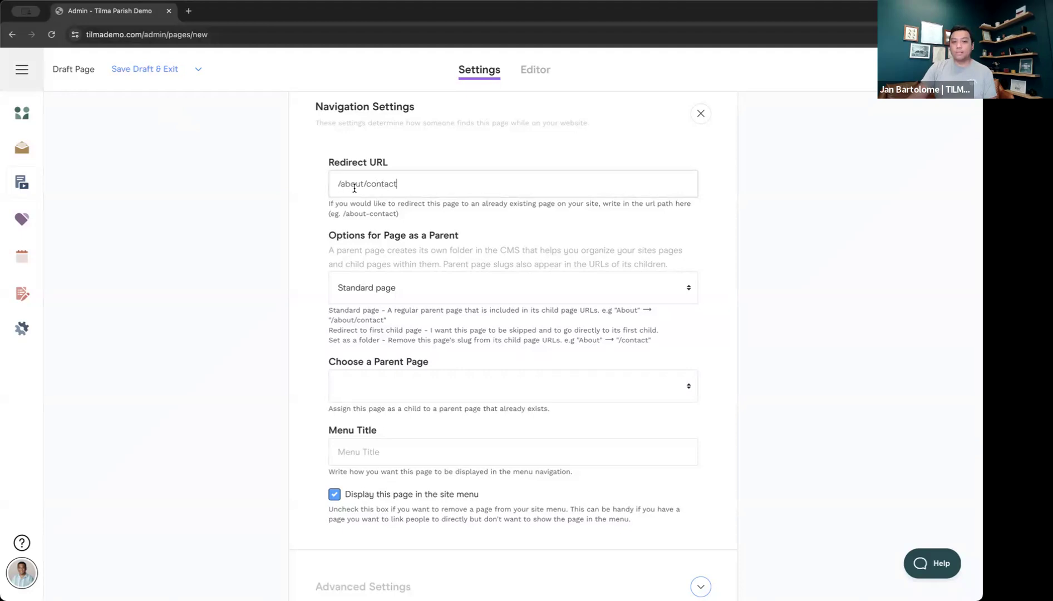
{"action": "key", "text": "super+a"}
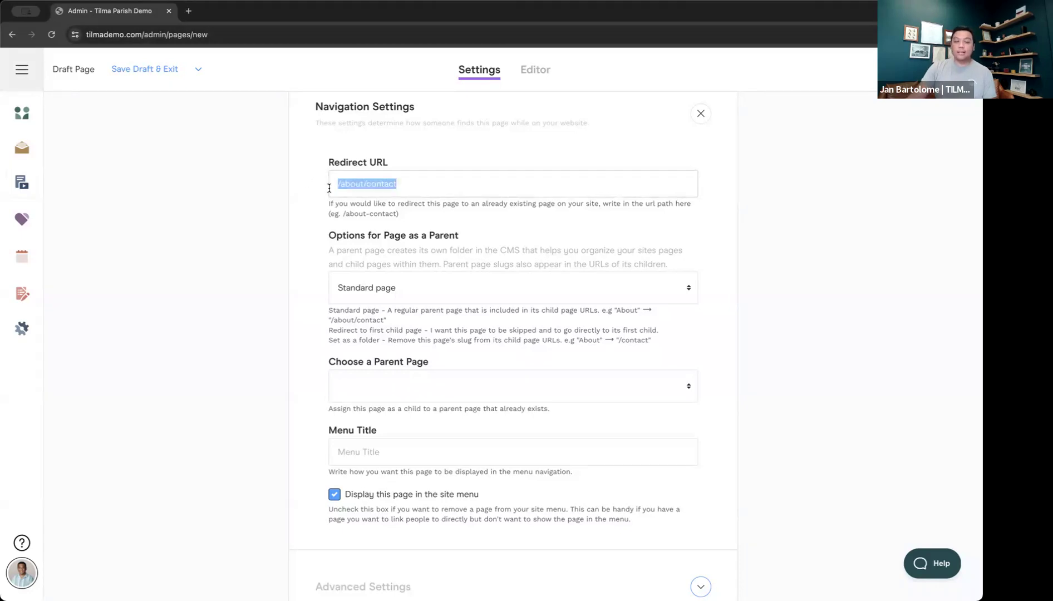
Step: Check the default page URL and the custom slug in the Page Settings section
{"action": "scroll", "coordinate": [328, 188], "scroll_direction": "up", "scroll_amount": 5}
{"action": "left_click", "coordinate": [699, 182]}
{"action": "scroll", "coordinate": [601, 219], "scroll_direction": "down", "scroll_amount": 4}
{"action": "left_click_drag", "start_coordinate": [372, 403], "coordinate": [545, 405]}
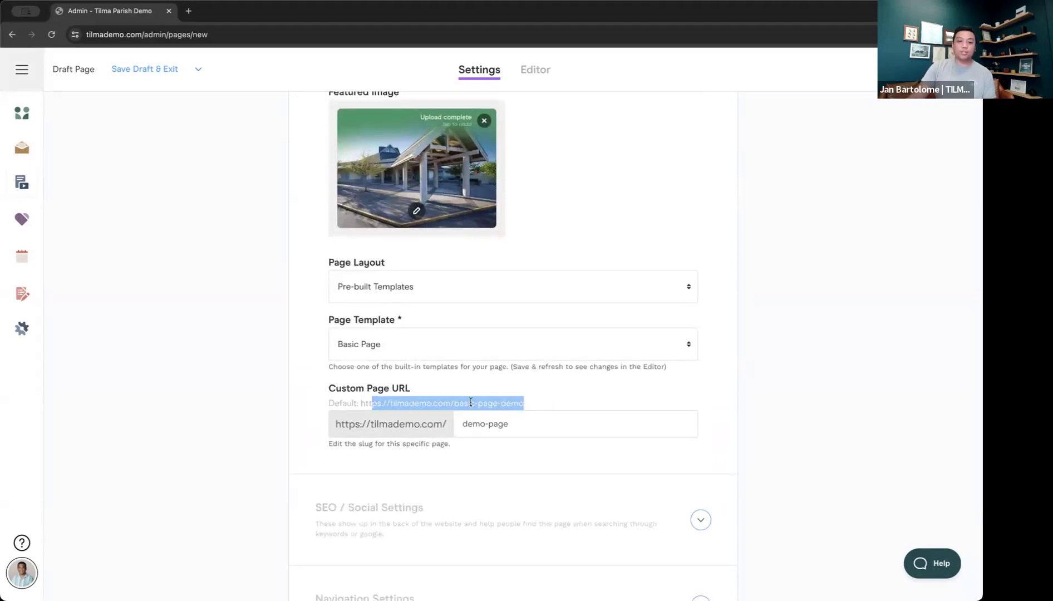
{"action": "scroll", "coordinate": [534, 393], "scroll_direction": "down", "scroll_amount": 3}
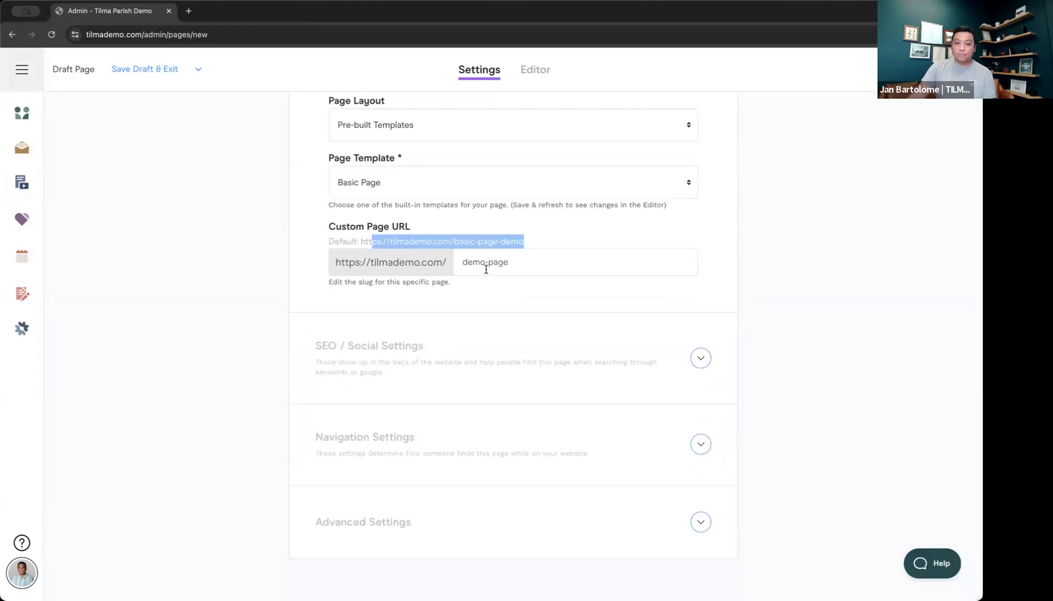
Step: Clear the redirect URL in the Navigation Settings
{"action": "left_click", "coordinate": [700, 444]}
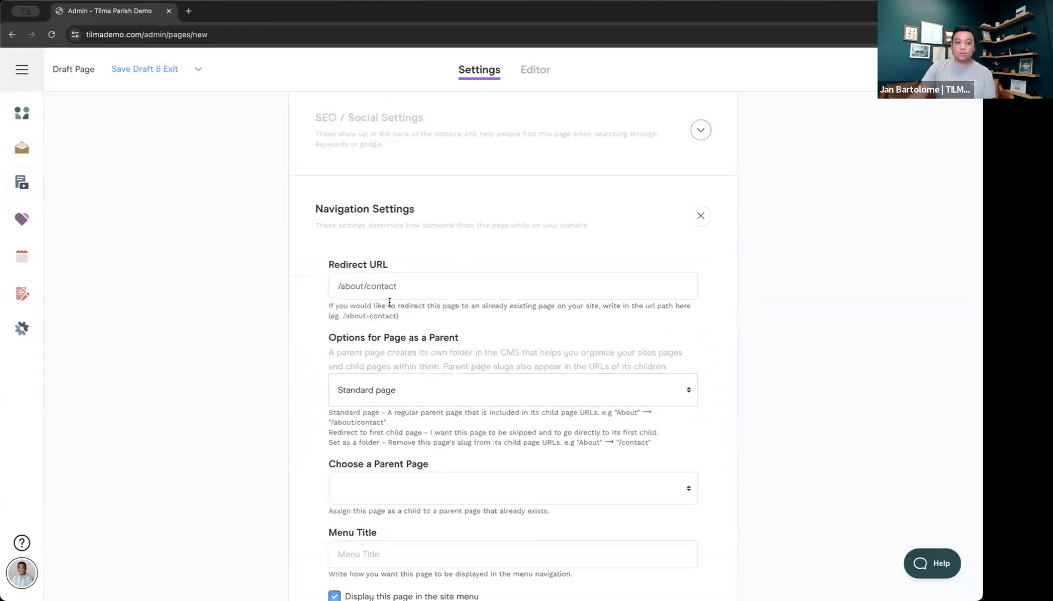
{"action": "left_click", "coordinate": [415, 286]}
{"action": "left_click_drag", "start_coordinate": [423, 287], "coordinate": [300, 278]}
{"action": "key", "text": "BackSpace"}
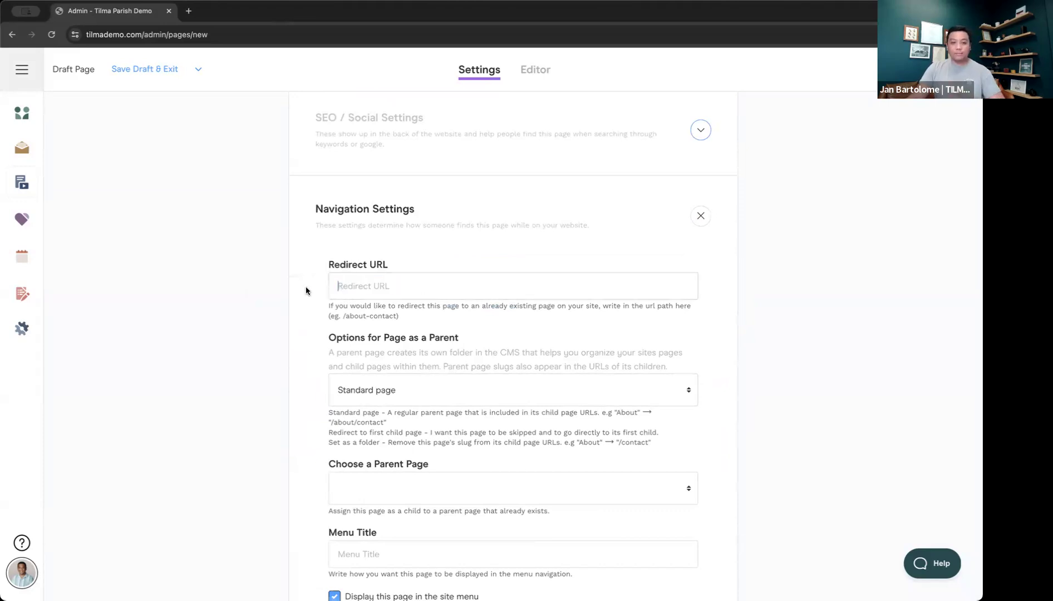
Step: Open the site's Pages list in a separate browser tab before the draft's tab and expand the About folder to view its child pages
{"action": "scroll", "coordinate": [255, 315], "scroll_direction": "down", "scroll_amount": 3}
{"action": "scroll", "coordinate": [255, 315], "scroll_direction": "down", "scroll_amount": 1}
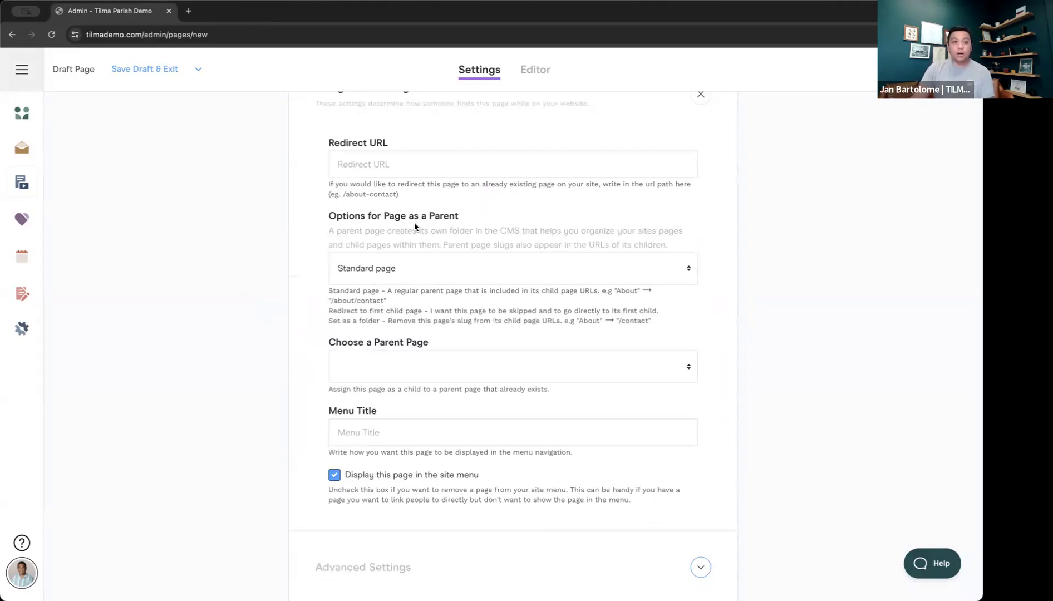
{"action": "left_click", "coordinate": [76, 218], "text": "super"}
{"action": "left_click_drag", "start_coordinate": [242, 16], "coordinate": [139, 14]}
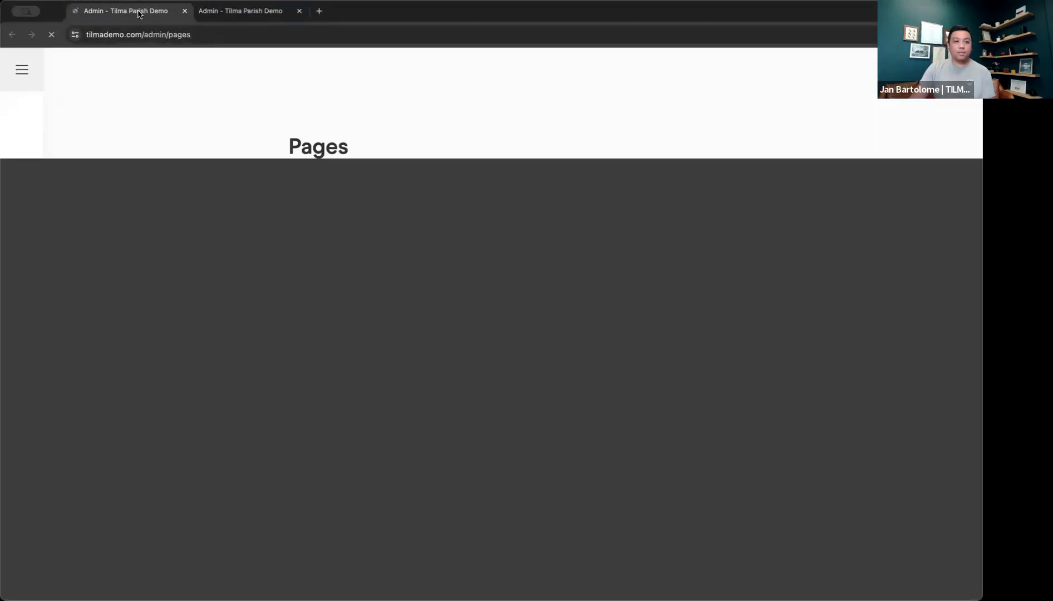
{"action": "scroll", "coordinate": [284, 272], "scroll_direction": "down", "scroll_amount": 1}
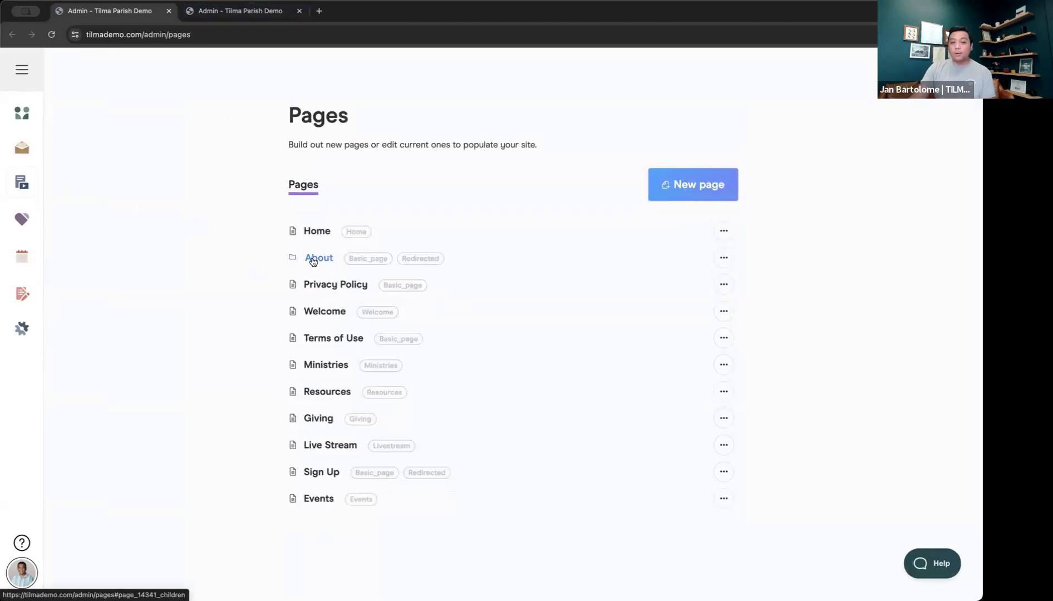
{"action": "left_click", "coordinate": [291, 261]}
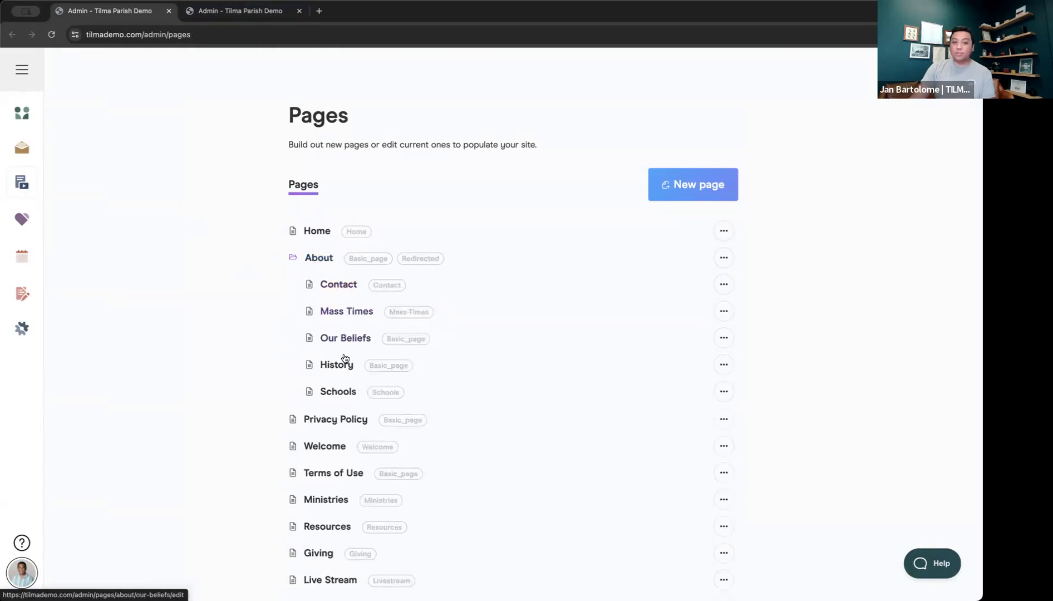
Step: Back in the draft page's Navigation Settings, choose History under About as the parent page
{"action": "left_click", "coordinate": [251, 15]}
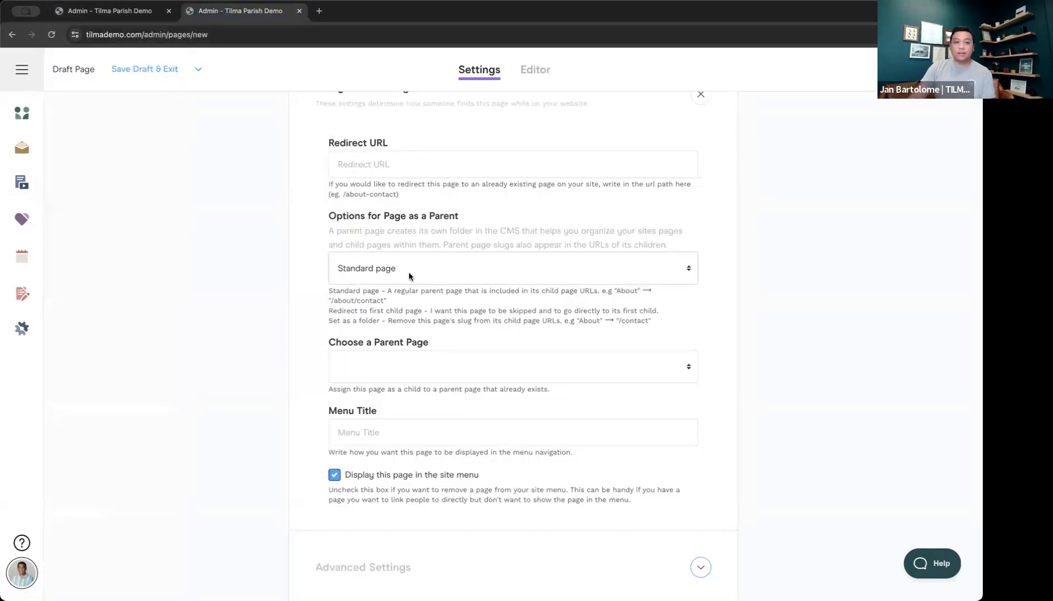
{"action": "left_click", "coordinate": [418, 373]}
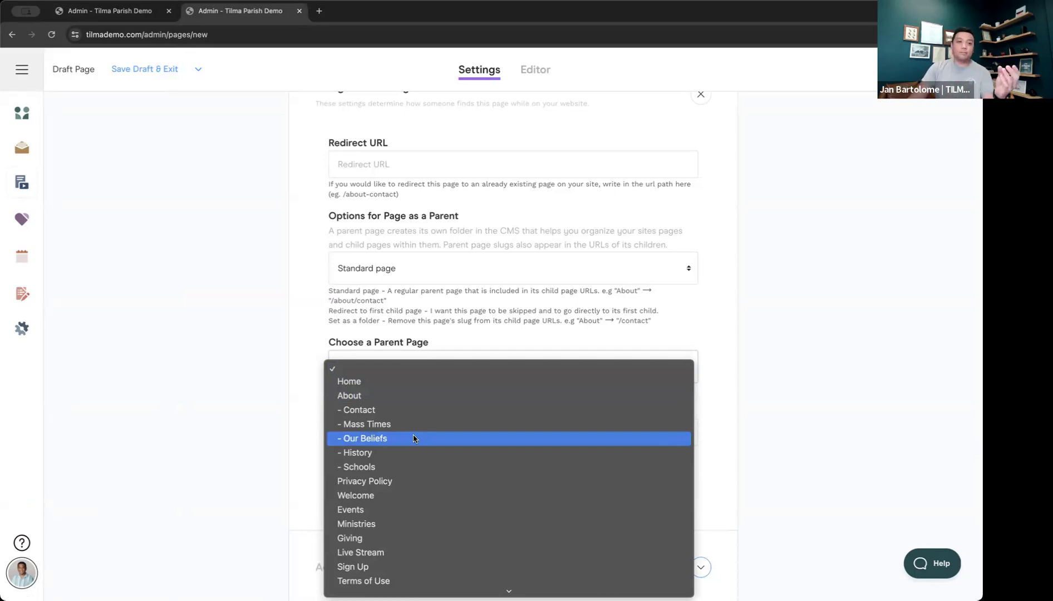
{"action": "left_click", "coordinate": [352, 396]}
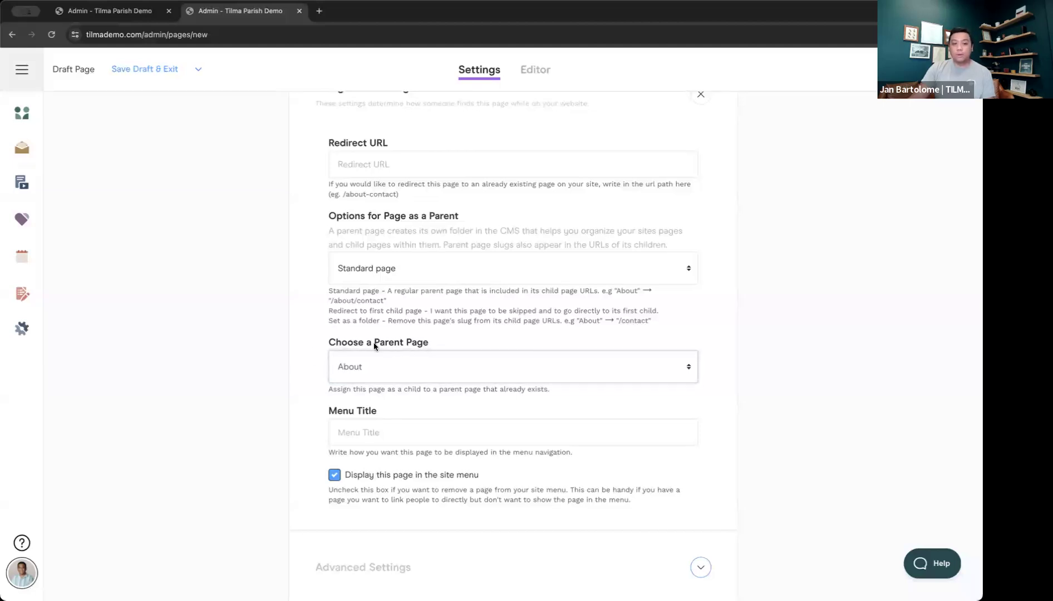
{"action": "left_click", "coordinate": [359, 365]}
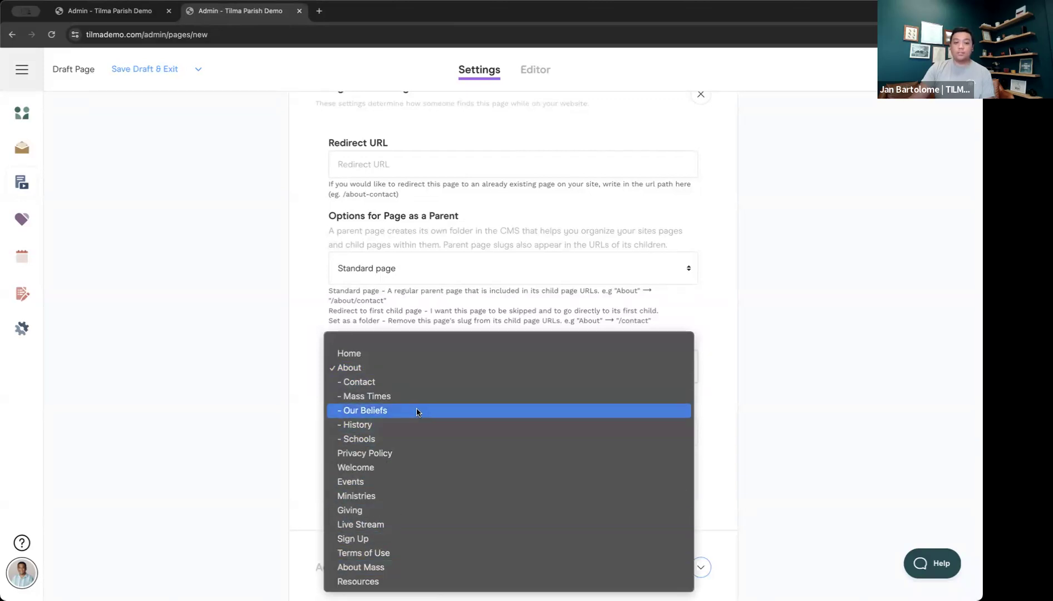
{"action": "left_click", "coordinate": [355, 424]}
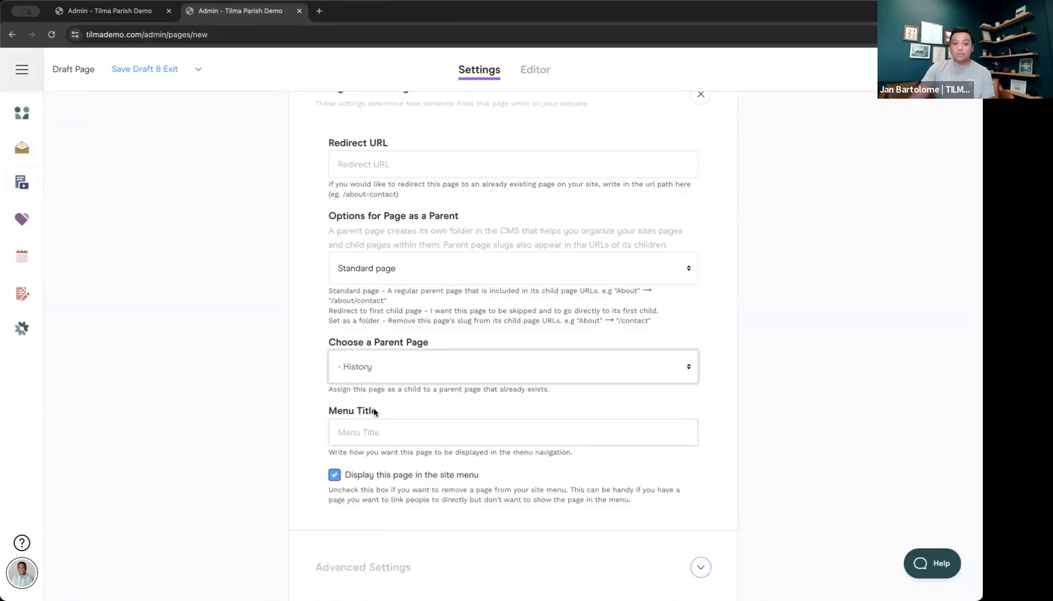
Step: Check the child pages under About in the site's Pages list and clear the parent page selection in the draft page's Navigation Settings
{"action": "left_click", "coordinate": [139, 10]}
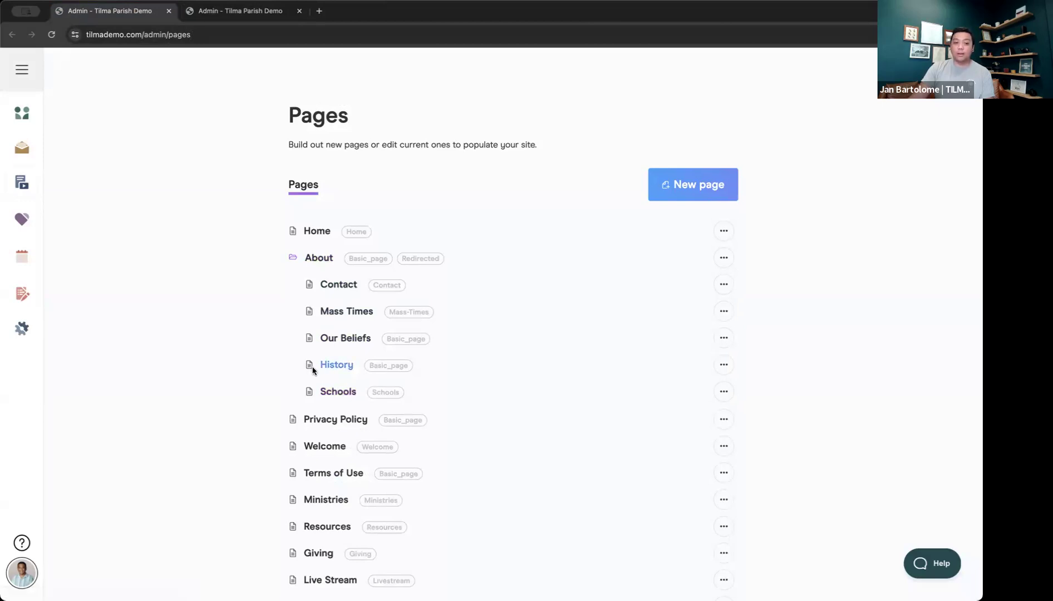
{"action": "left_click", "coordinate": [254, 17]}
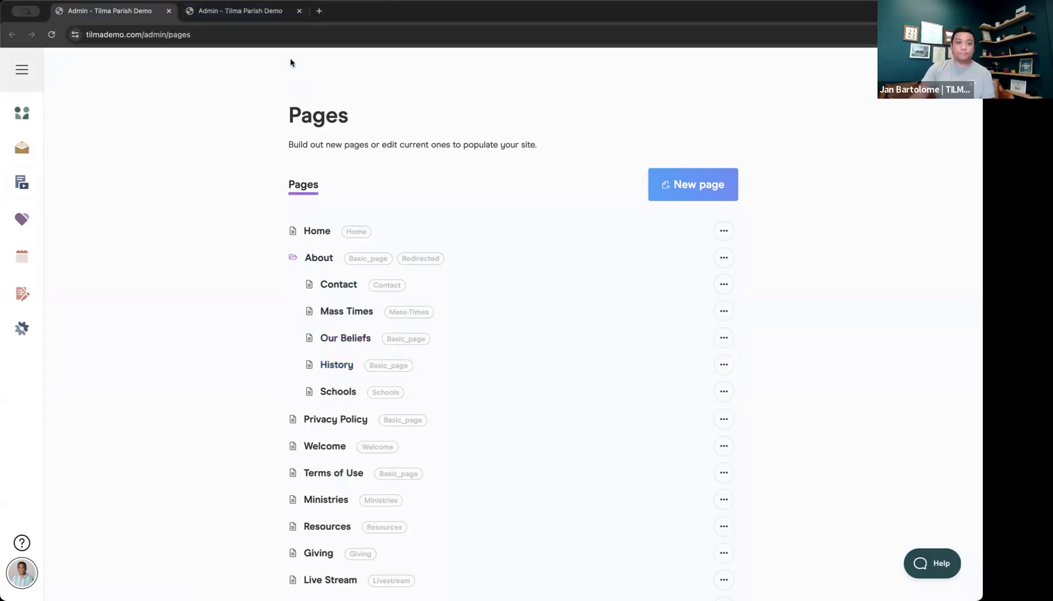
{"action": "left_click", "coordinate": [271, 19]}
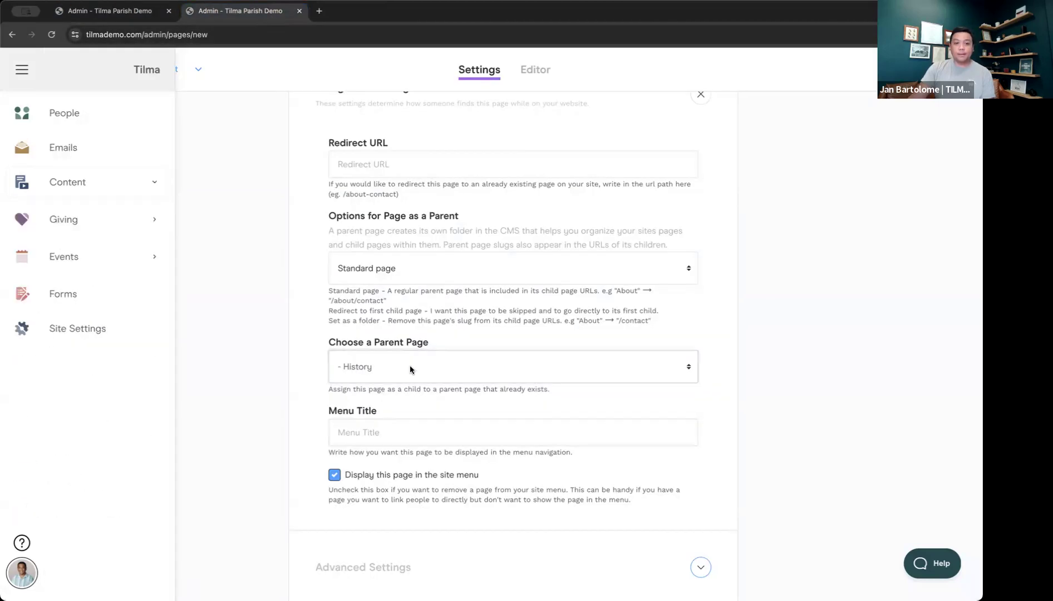
{"action": "left_click", "coordinate": [334, 367]}
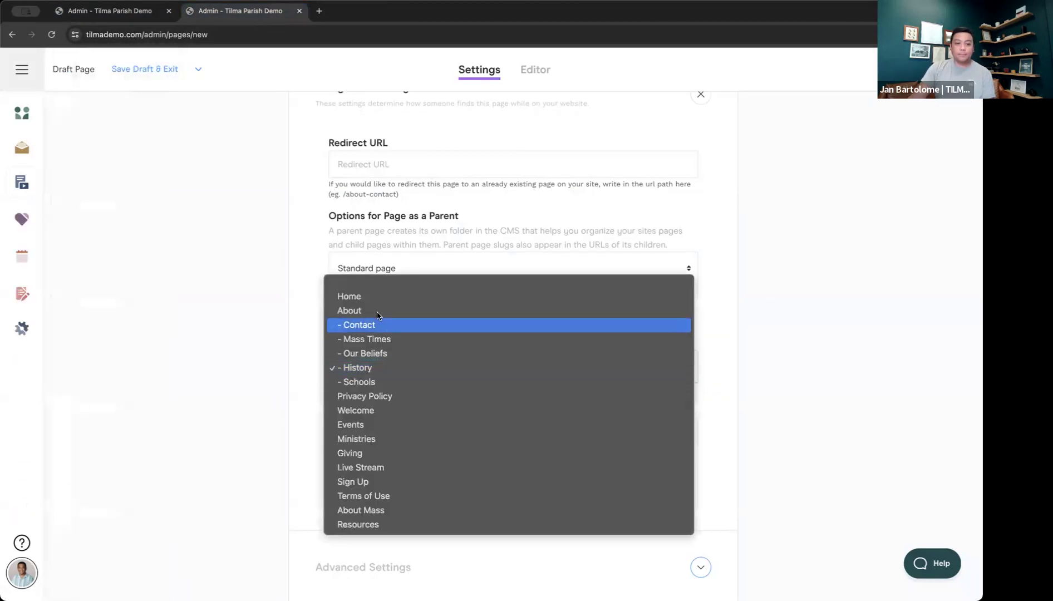
{"action": "left_click", "coordinate": [385, 284]}
{"action": "scroll", "coordinate": [301, 401], "scroll_direction": "down", "scroll_amount": 1}
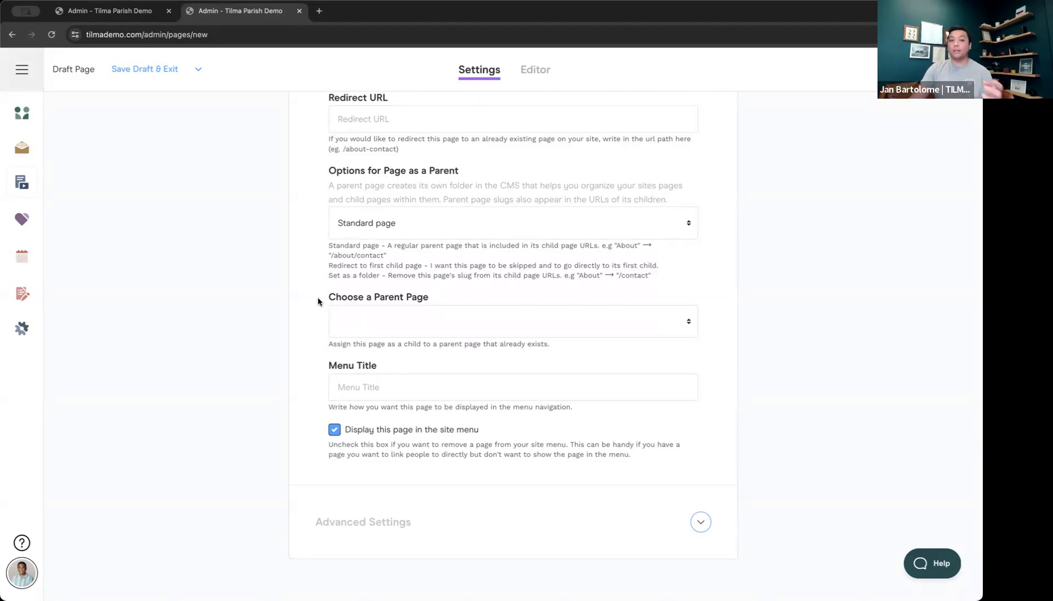
Step: Set the draft's menu title to Demo Page and toggle its display in the site menu off and back on
{"action": "type", "text": "Demo Page"}
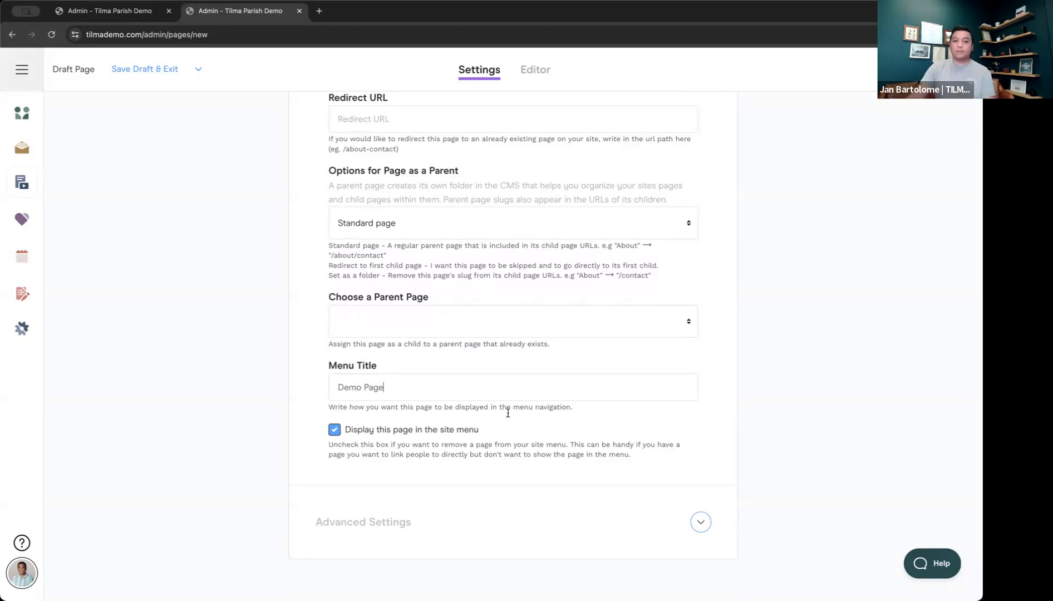
{"action": "left_click", "coordinate": [334, 430]}
{"action": "left_click", "coordinate": [334, 431]}
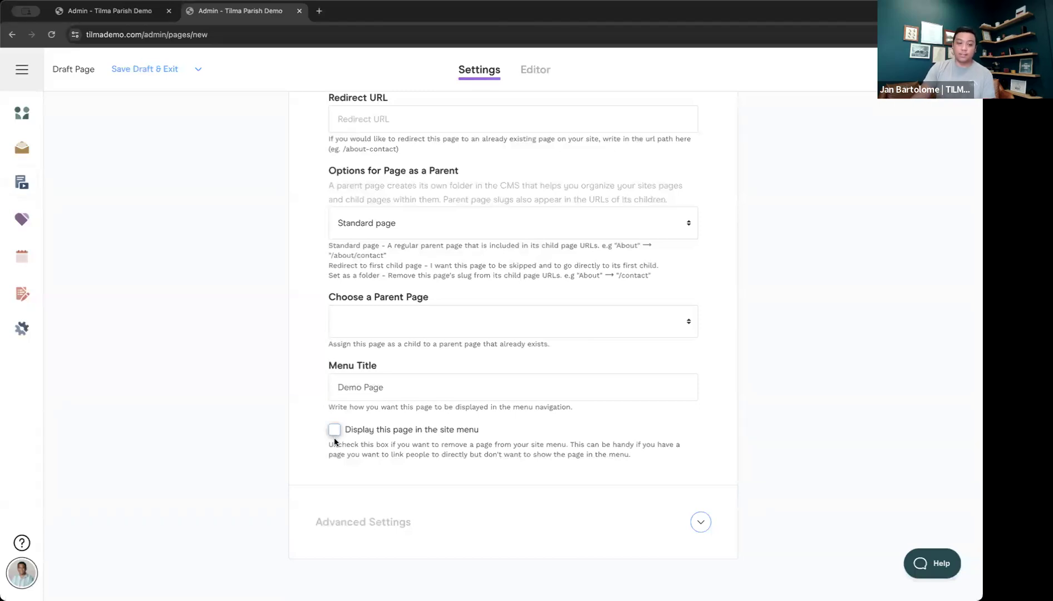
{"action": "left_click", "coordinate": [332, 430]}
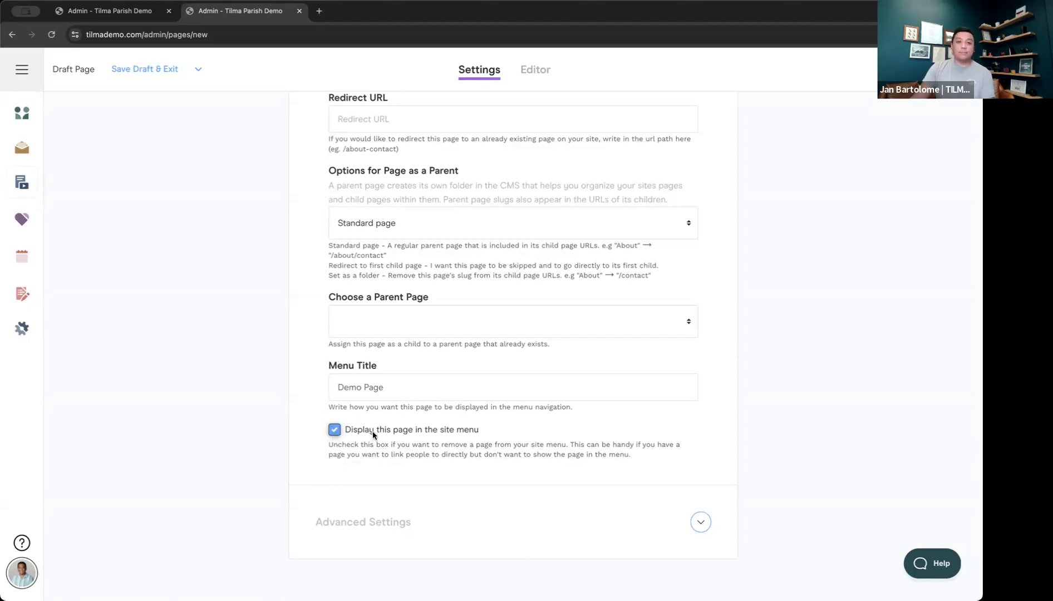
Step: Preview the History page from the Pages list, examine its side menu, and return to the Pages list
{"action": "left_click", "coordinate": [137, 15]}
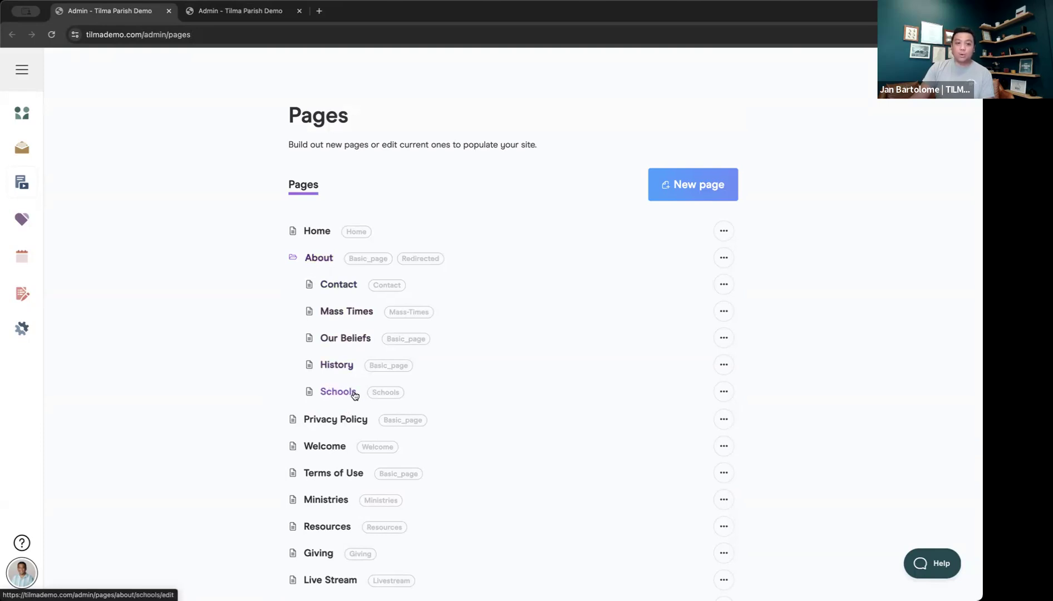
{"action": "left_click", "coordinate": [723, 364]}
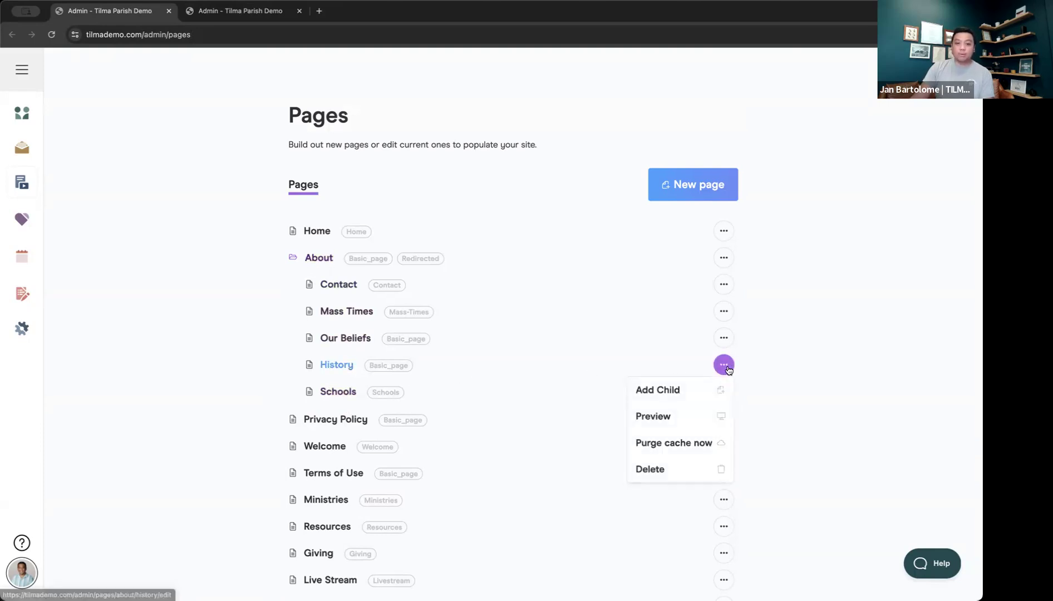
{"action": "left_click", "coordinate": [675, 419]}
{"action": "scroll", "coordinate": [321, 296], "scroll_direction": "down", "scroll_amount": 4}
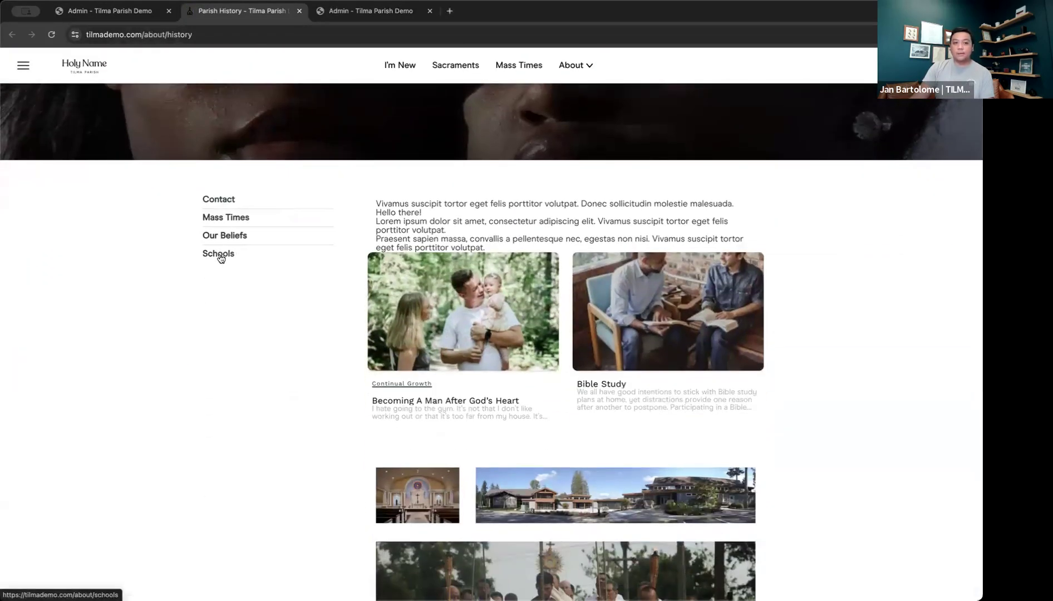
{"action": "left_click", "coordinate": [132, 13]}
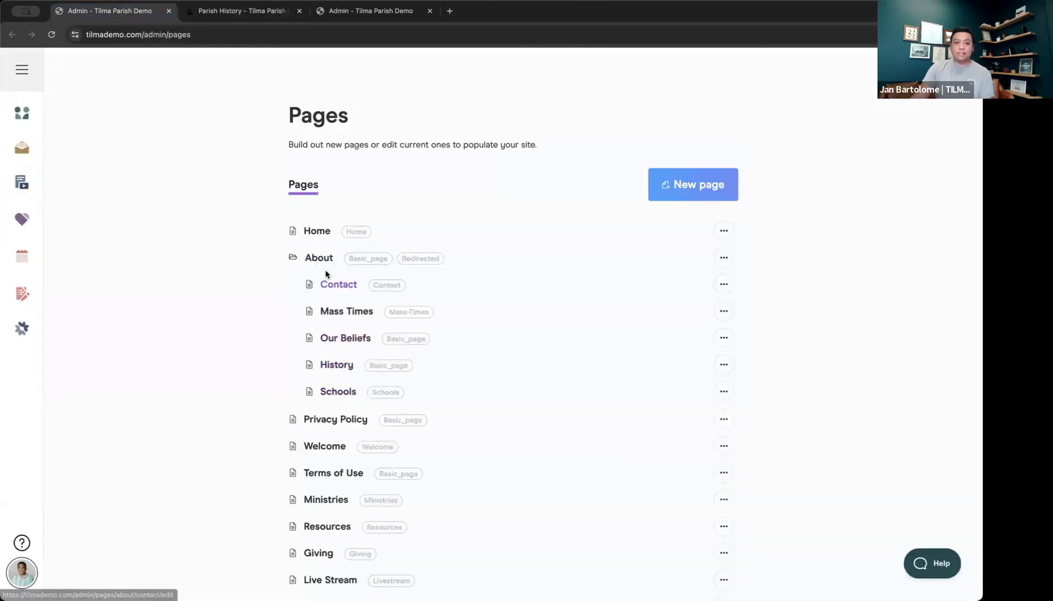
Step: Open Our Beliefs from the previewed page's side menu and compare that menu with the About folder in the Pages list
{"action": "left_click", "coordinate": [248, 11]}
{"action": "left_click", "coordinate": [218, 239]}
{"action": "left_click", "coordinate": [131, 13]}
{"action": "scroll", "coordinate": [339, 414], "scroll_direction": "down", "scroll_amount": 3}
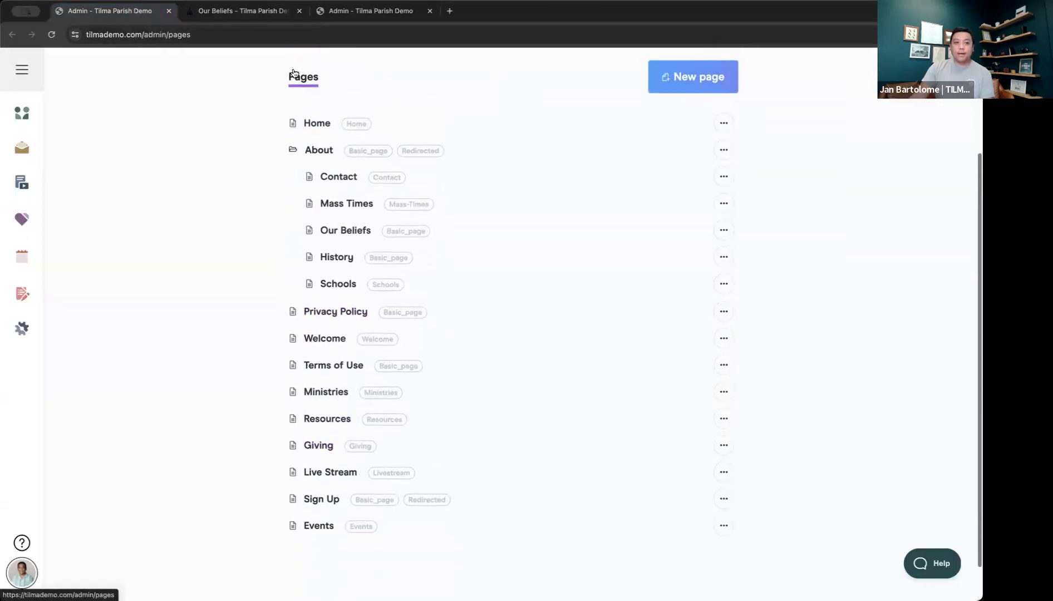
Step: Turn off the draft's display in the site menu, examine the Our Beliefs side menu, and turn the draft's display back on
{"action": "left_click", "coordinate": [342, 11]}
{"action": "left_click", "coordinate": [333, 432]}
{"action": "left_click", "coordinate": [259, 14]}
{"action": "scroll", "coordinate": [222, 434], "scroll_direction": "down", "scroll_amount": 2}
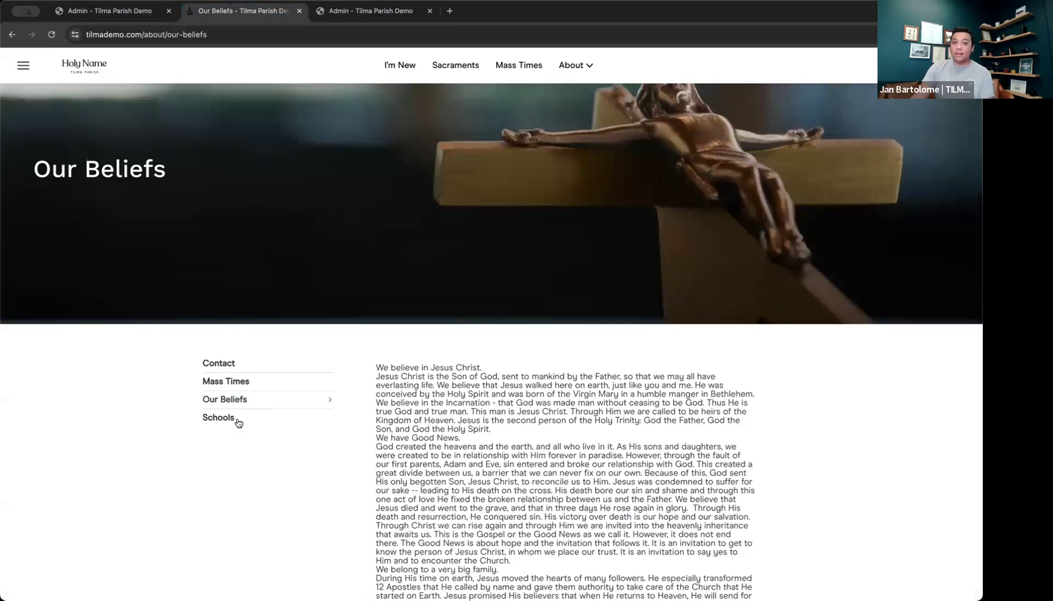
{"action": "left_click", "coordinate": [362, 11]}
{"action": "left_click", "coordinate": [339, 433]}
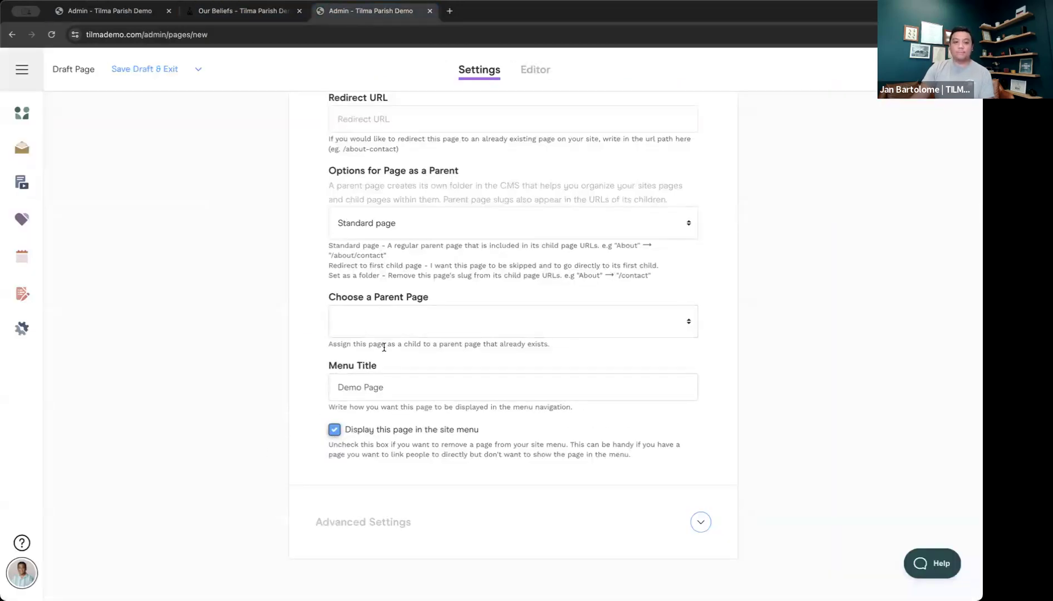
Step: Review the draft page's menu title and close the Our Beliefs preview tab
{"action": "left_click_drag", "start_coordinate": [395, 386], "coordinate": [327, 390]}
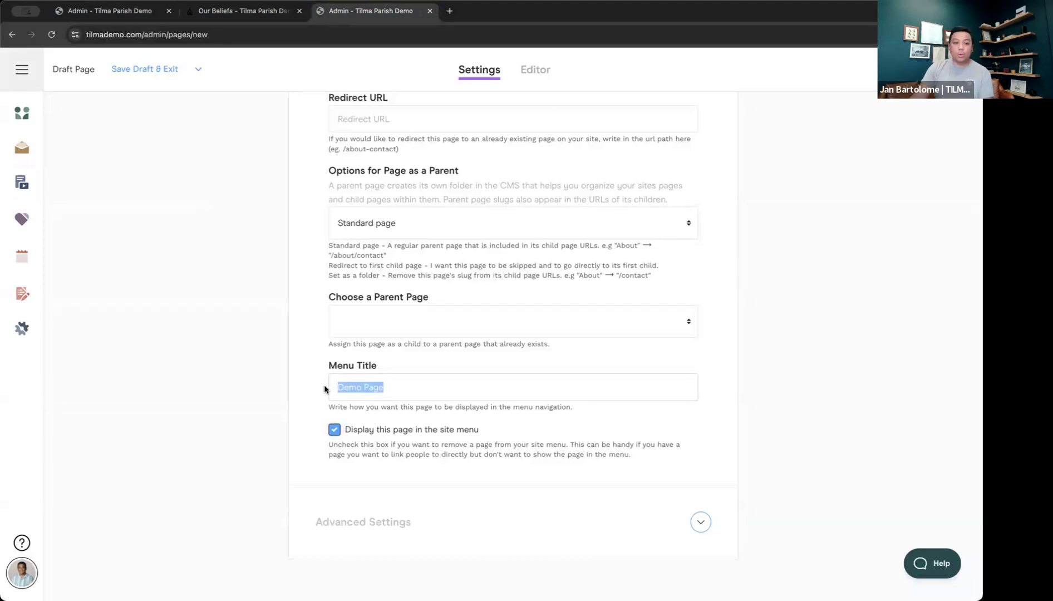
{"action": "left_click", "coordinate": [423, 385]}
{"action": "scroll", "coordinate": [382, 261], "scroll_direction": "up", "scroll_amount": 2}
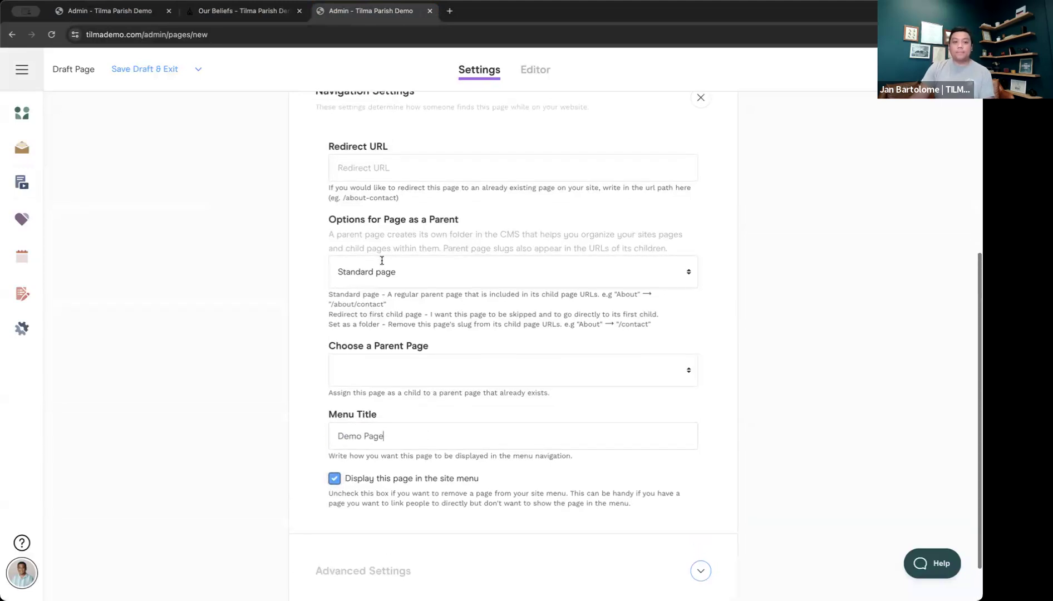
{"action": "scroll", "coordinate": [327, 245], "scroll_direction": "up", "scroll_amount": 1}
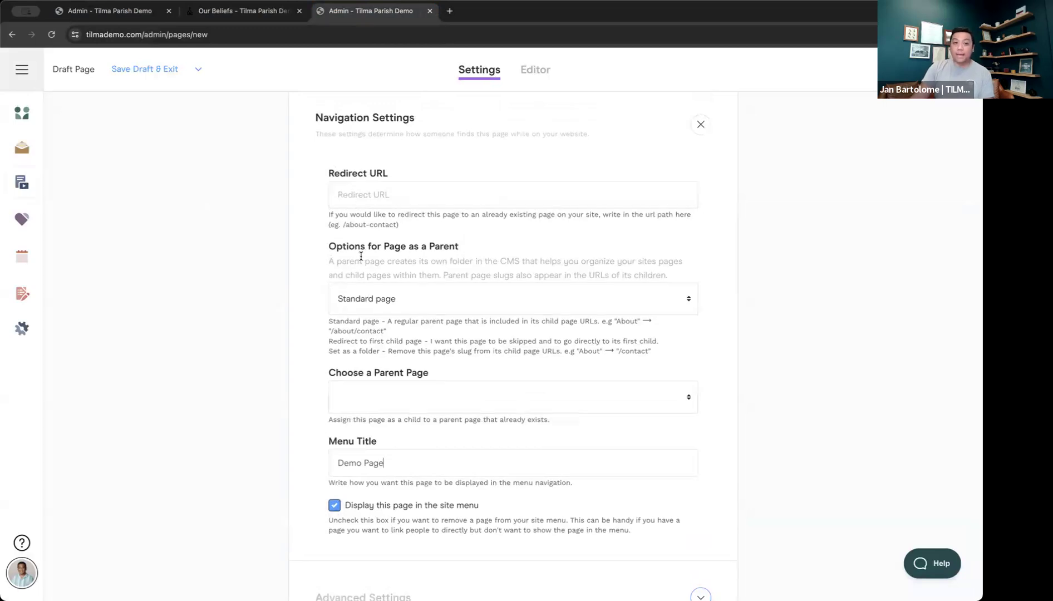
{"action": "left_click", "coordinate": [299, 10]}
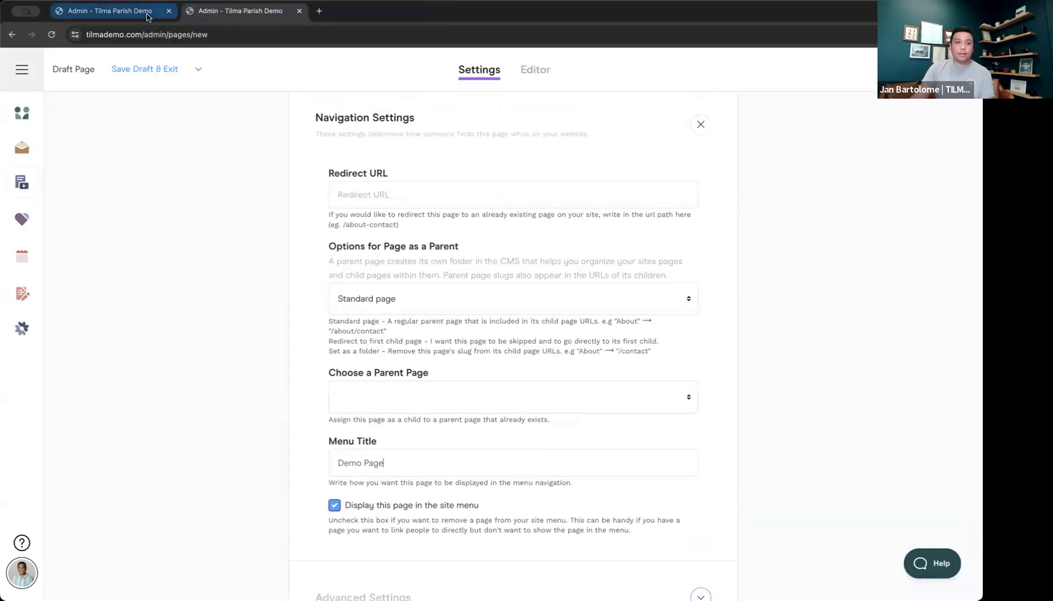
Step: Review the draft's Options for Page as a Parent choices alongside the About folder in the Pages list
{"action": "left_click", "coordinate": [239, 11]}
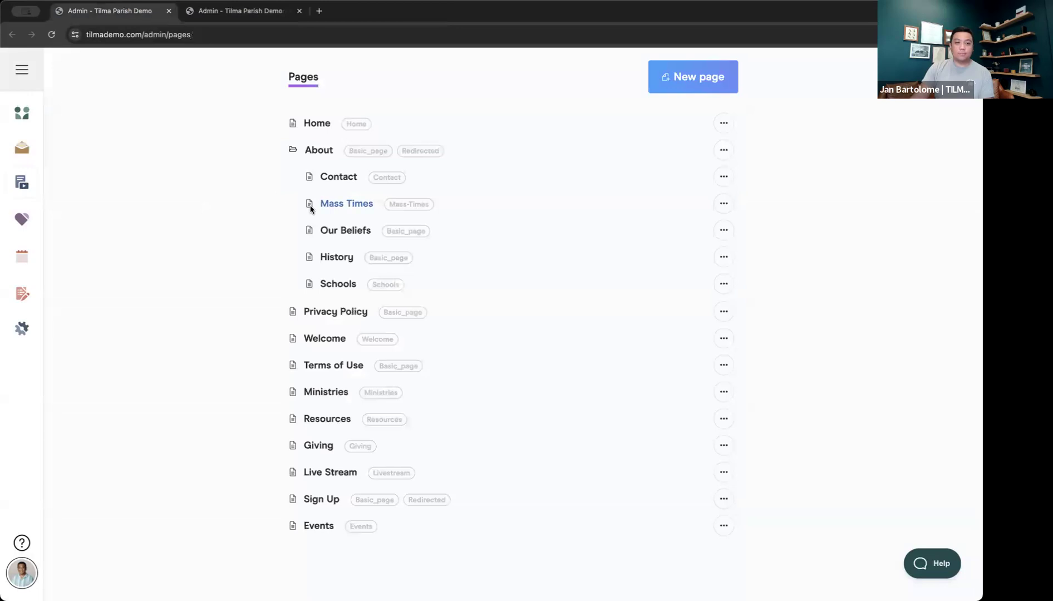
{"action": "left_click", "coordinate": [261, 14]}
{"action": "left_click", "coordinate": [381, 300]}
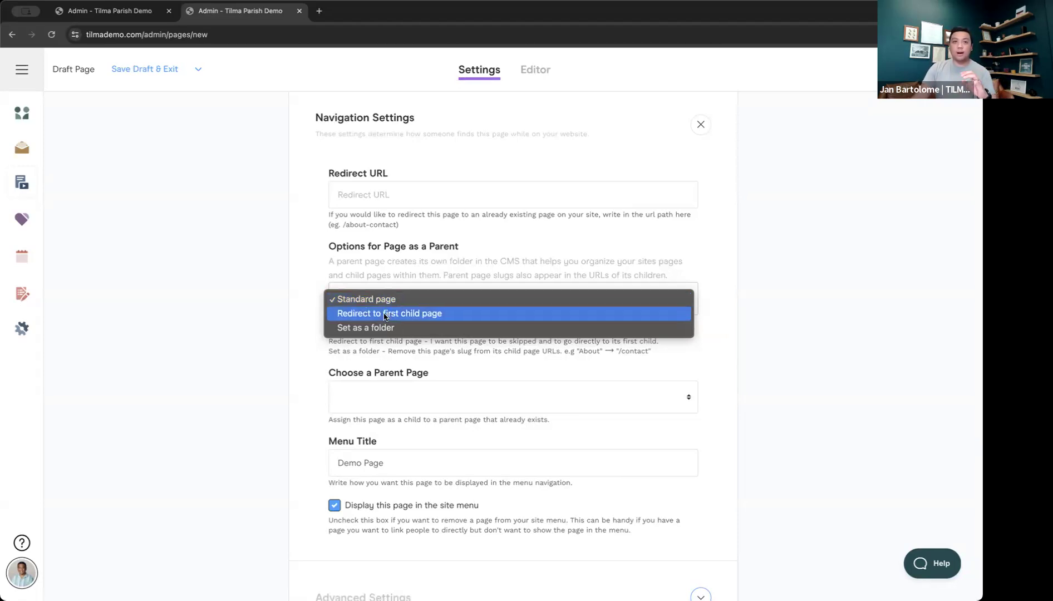
{"action": "left_click", "coordinate": [128, 13]}
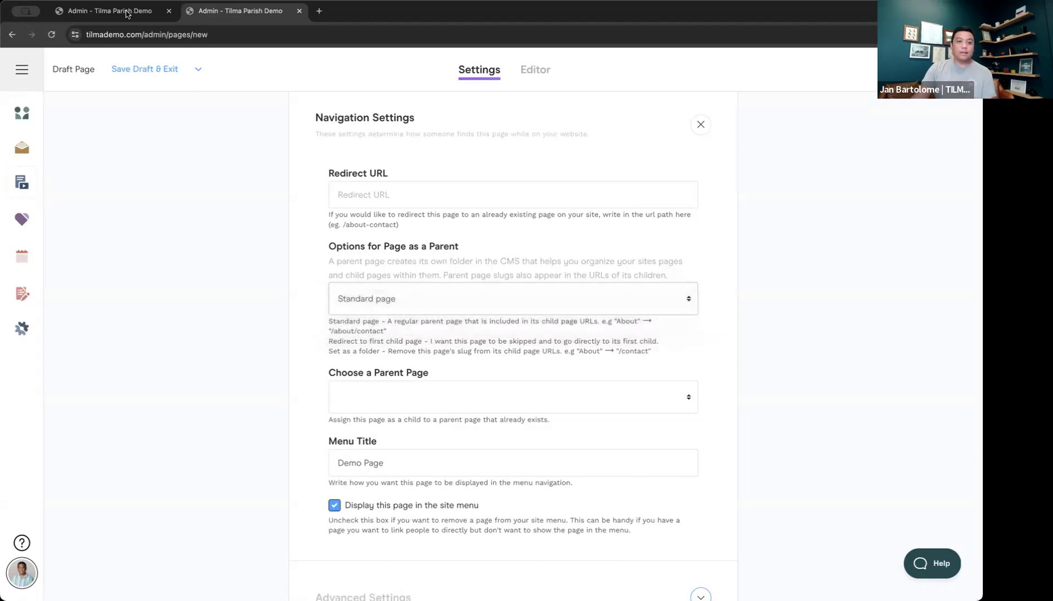
{"action": "left_click", "coordinate": [128, 11]}
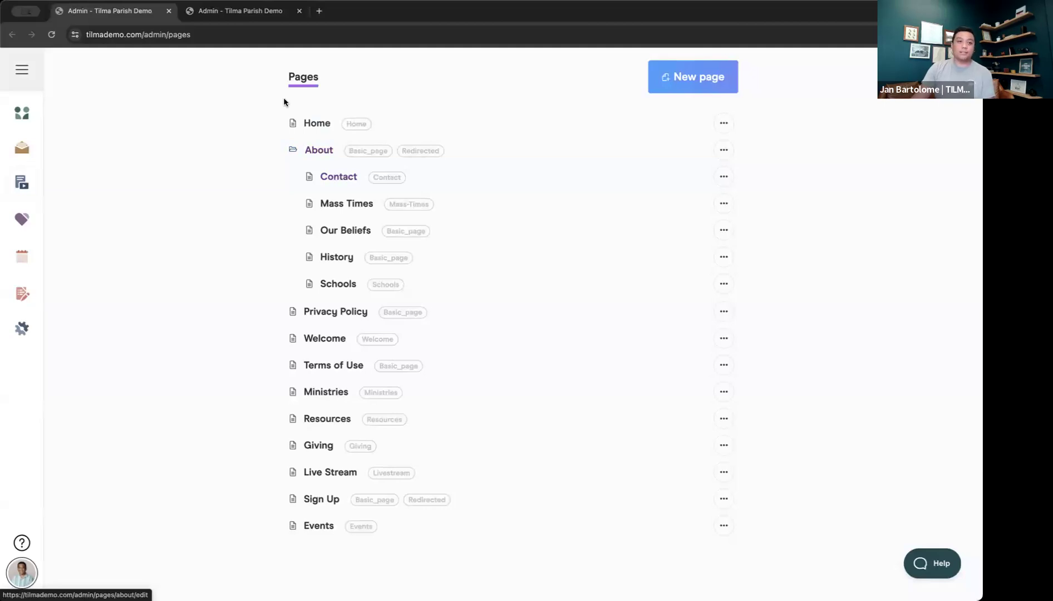
Step: Back in the draft page's Navigation Settings, set Options for Page as a Parent to Set as a folder
{"action": "key", "text": "ctrl+Tab"}
{"action": "left_click", "coordinate": [384, 298]}
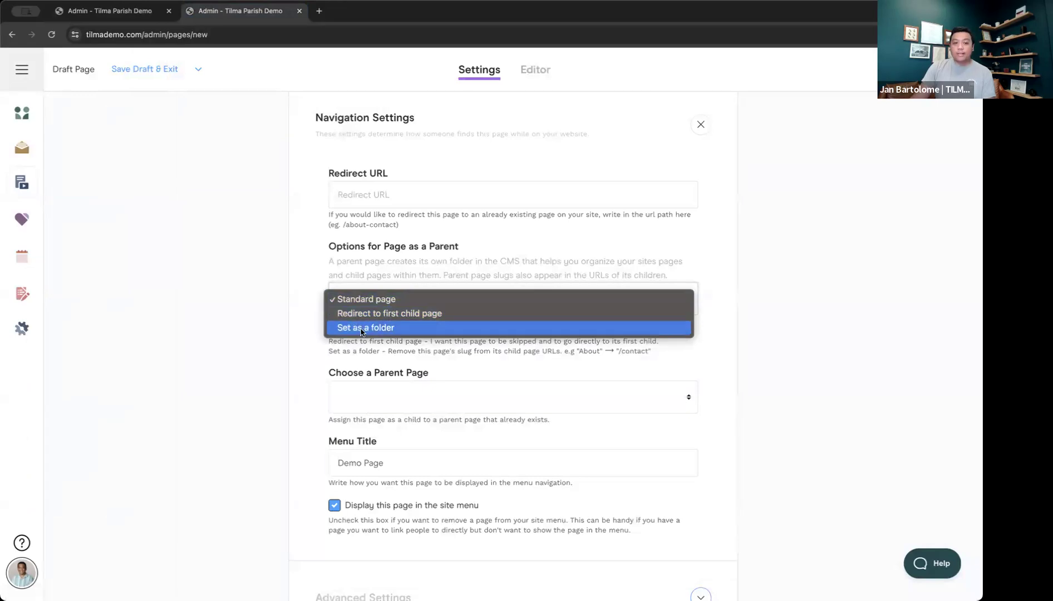
{"action": "left_click", "coordinate": [367, 328]}
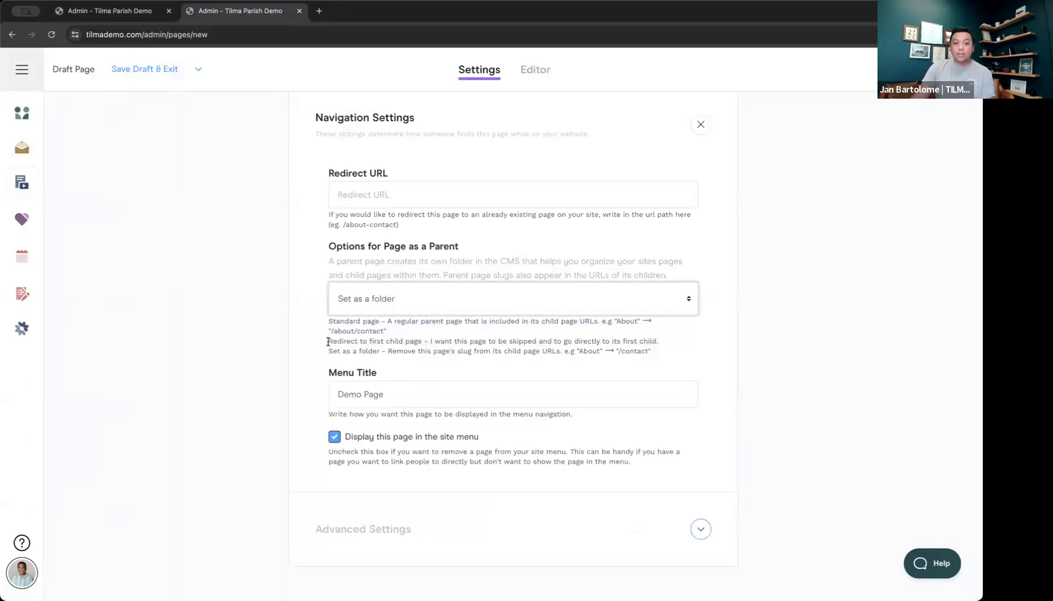
Step: Read the descriptions of the standard page, redirect to first child page, and folder options for a parent page
{"action": "left_click_drag", "start_coordinate": [326, 322], "coordinate": [605, 371]}
{"action": "left_click_drag", "start_coordinate": [665, 353], "coordinate": [662, 351]}
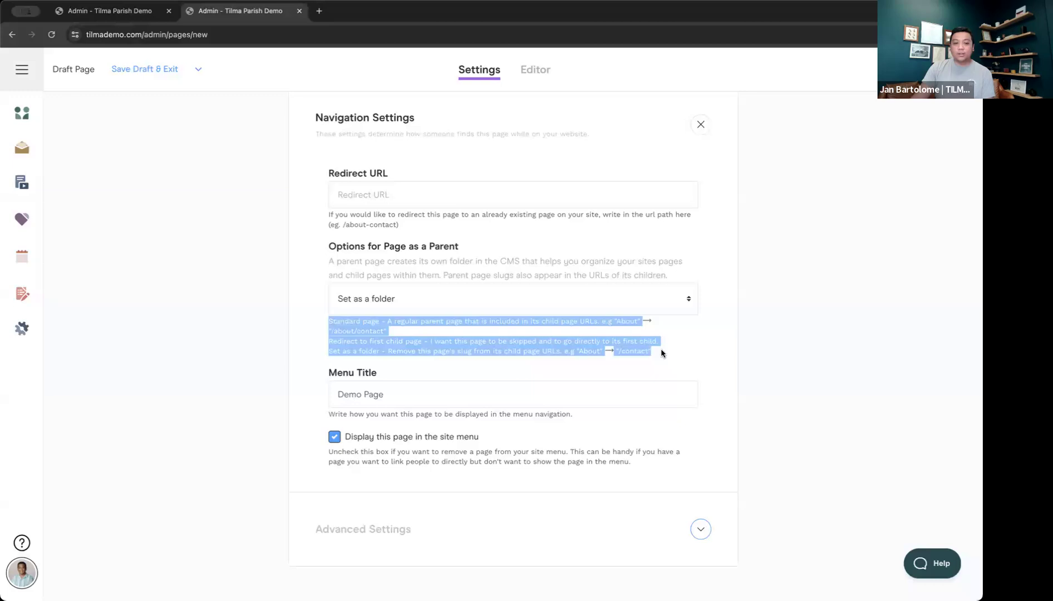
{"action": "left_click", "coordinate": [662, 352]}
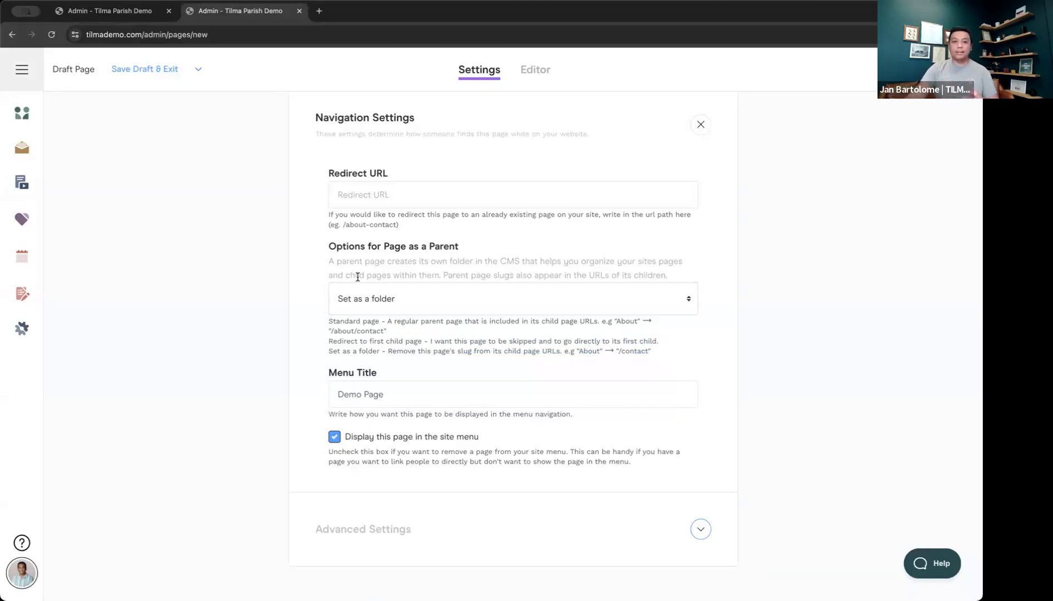
{"action": "scroll", "coordinate": [357, 276], "scroll_direction": "down", "scroll_amount": 1}
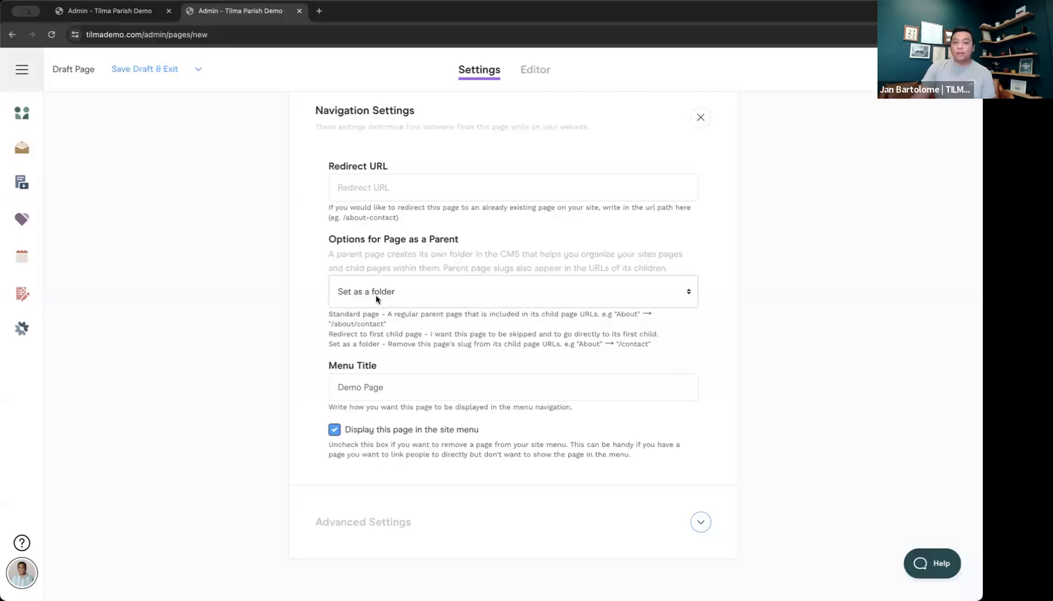
{"action": "scroll", "coordinate": [376, 295], "scroll_direction": "up", "scroll_amount": 5}
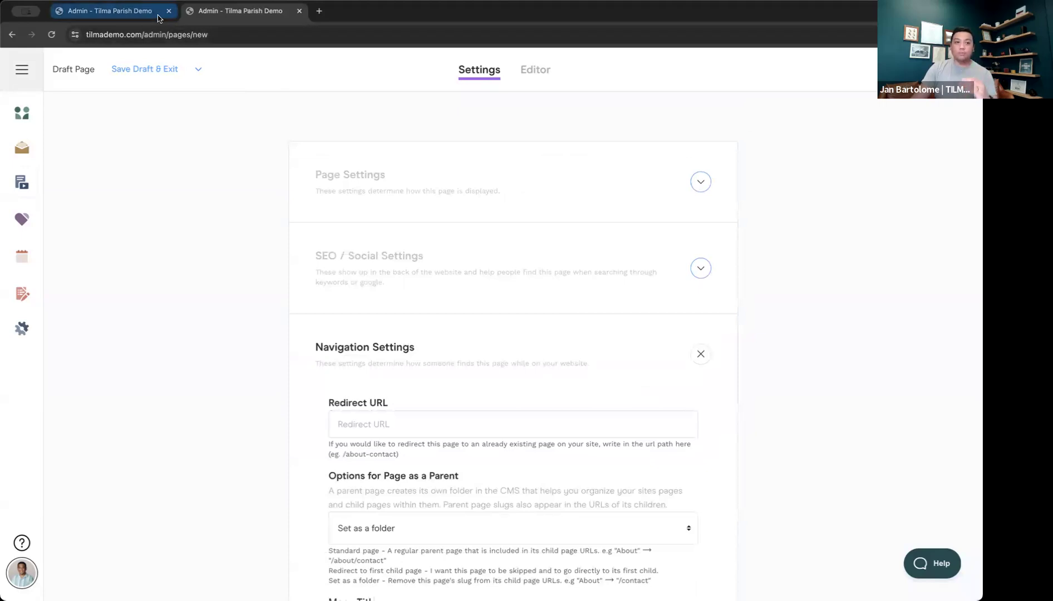
Step: Preview the Contact page from the Pages list and examine the /about/contact path in its URL against the About folder
{"action": "left_click", "coordinate": [110, 11]}
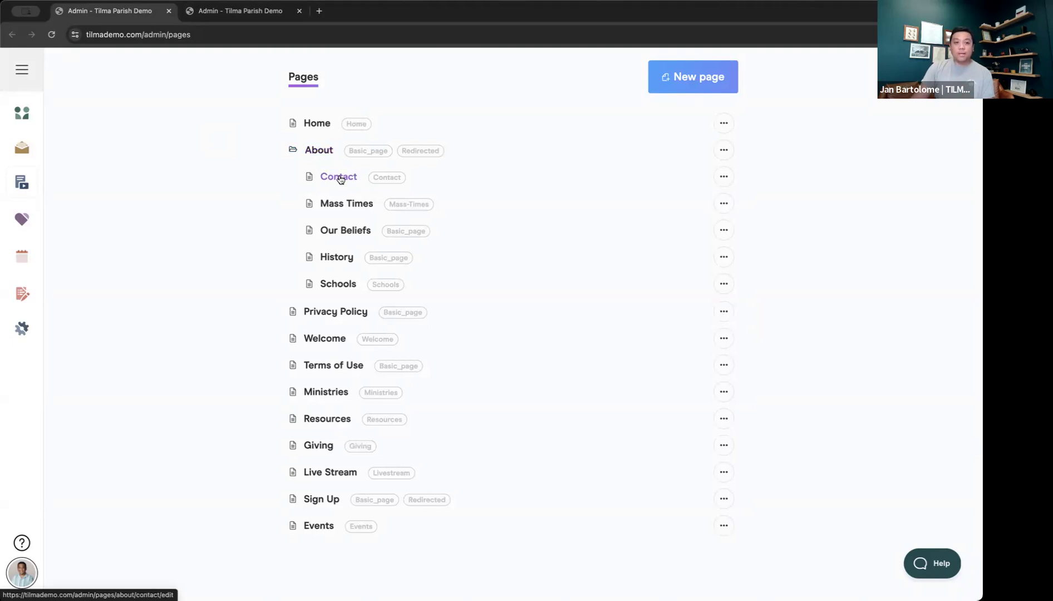
{"action": "left_click", "coordinate": [723, 176]}
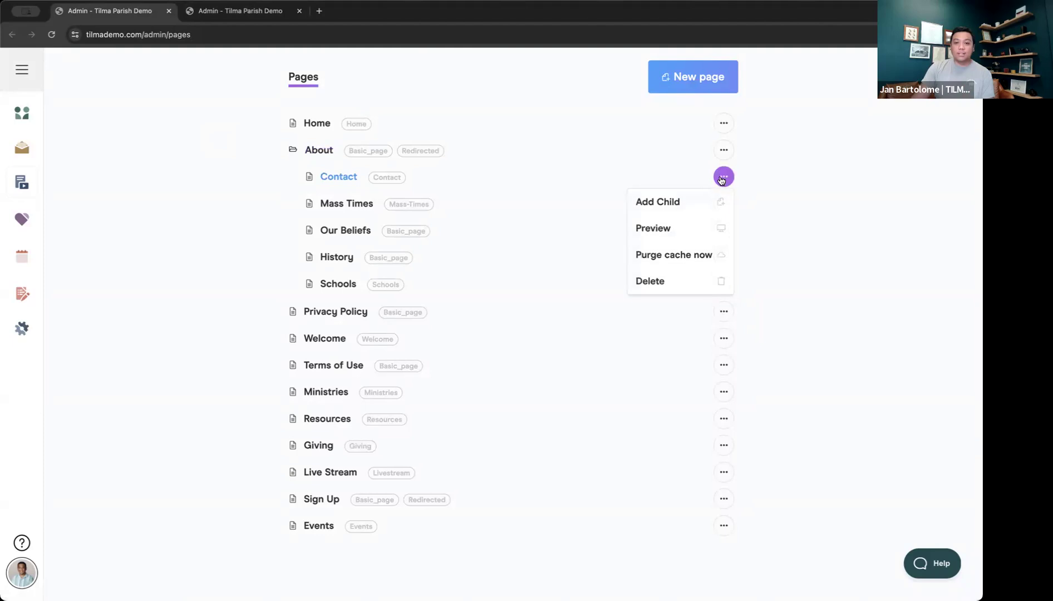
{"action": "left_click", "coordinate": [656, 229]}
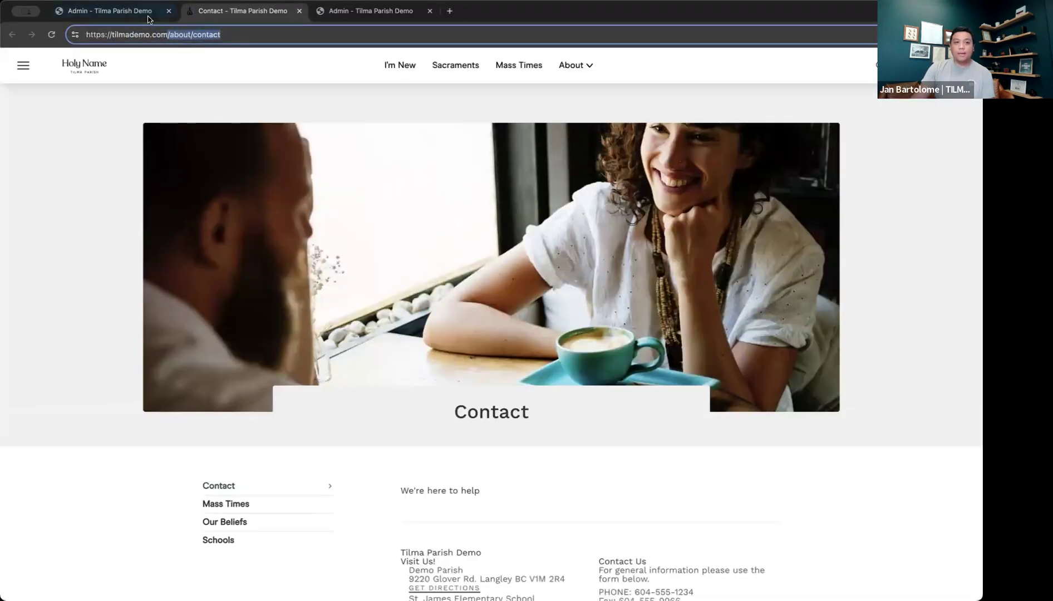
{"action": "left_click", "coordinate": [147, 14]}
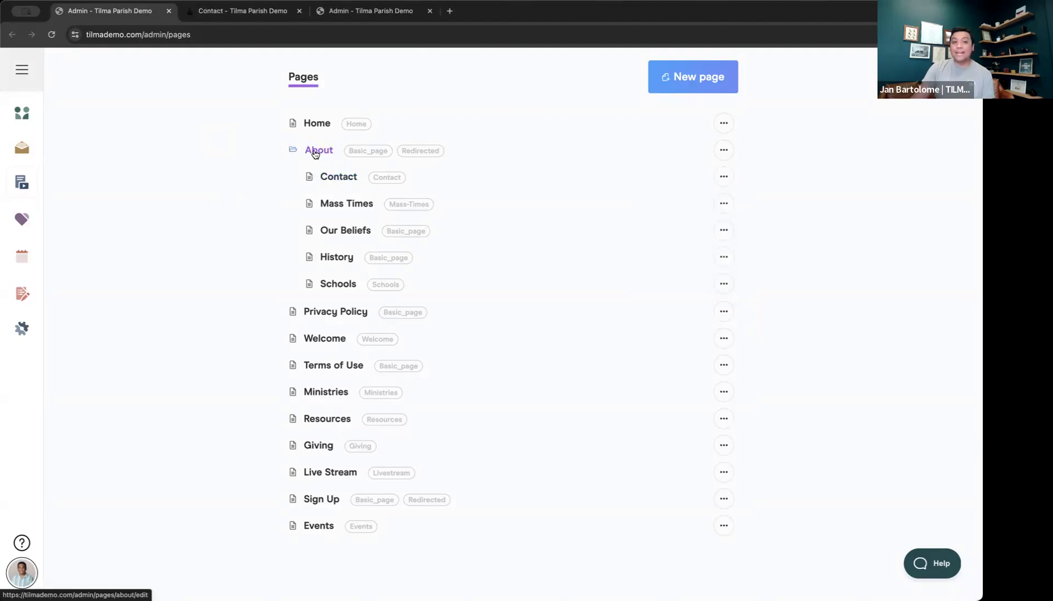
{"action": "left_click", "coordinate": [251, 12]}
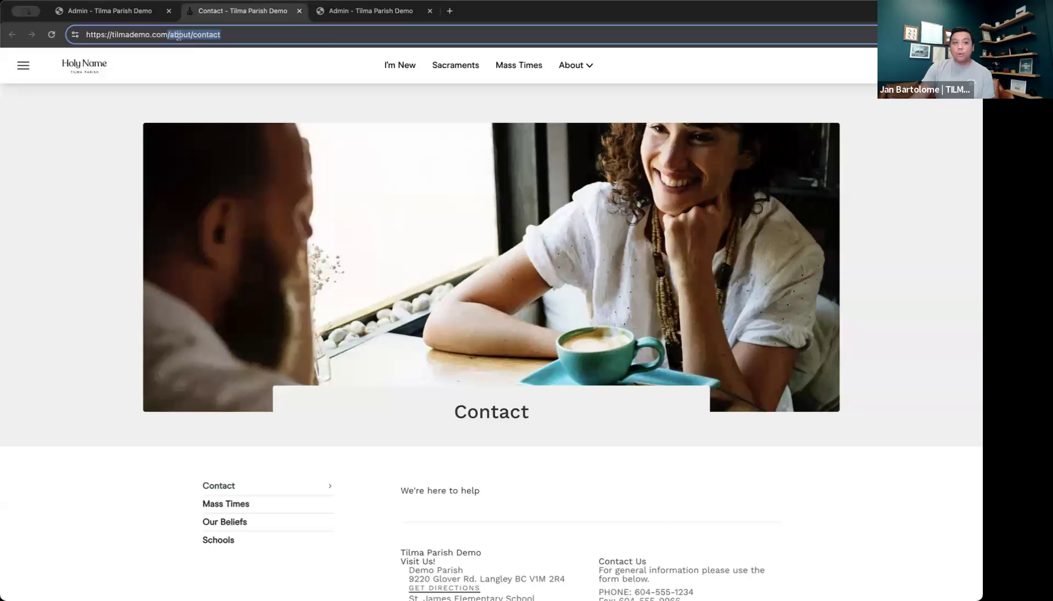
{"action": "left_click_drag", "start_coordinate": [233, 34], "coordinate": [168, 36]}
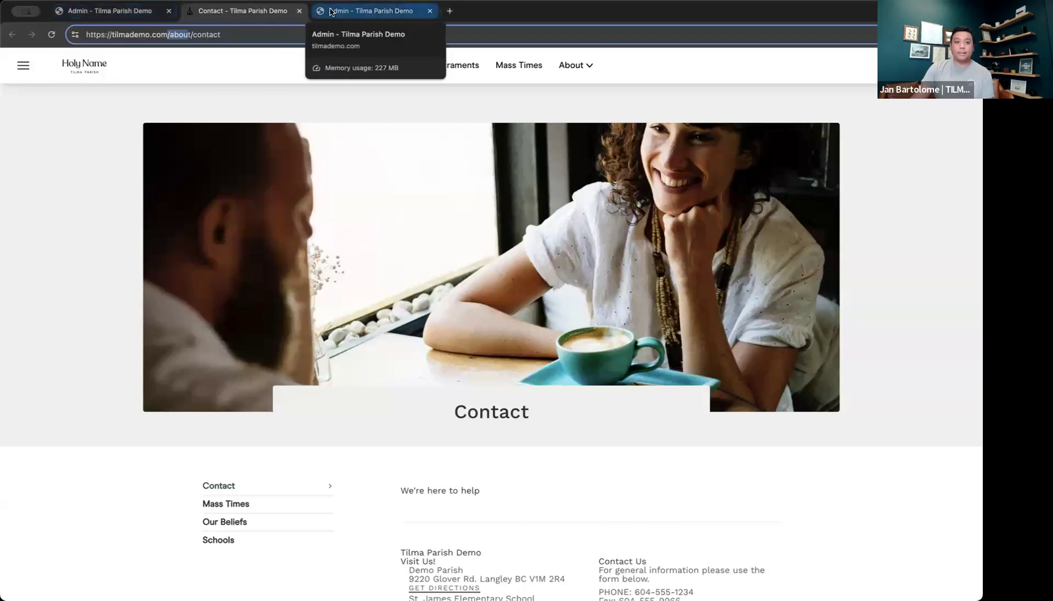
Step: Back in the draft page's Navigation Settings, set Options for Page as a Parent to Standard page
{"action": "left_click", "coordinate": [368, 10]}
{"action": "scroll", "coordinate": [339, 325], "scroll_direction": "down", "scroll_amount": 5}
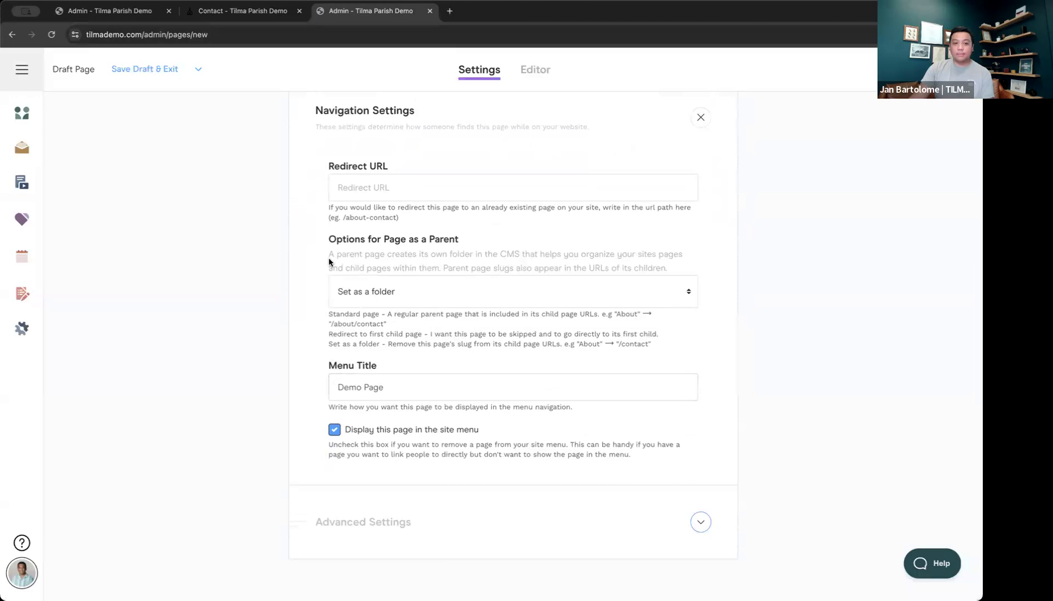
{"action": "left_click_drag", "start_coordinate": [329, 313], "coordinate": [667, 350]}
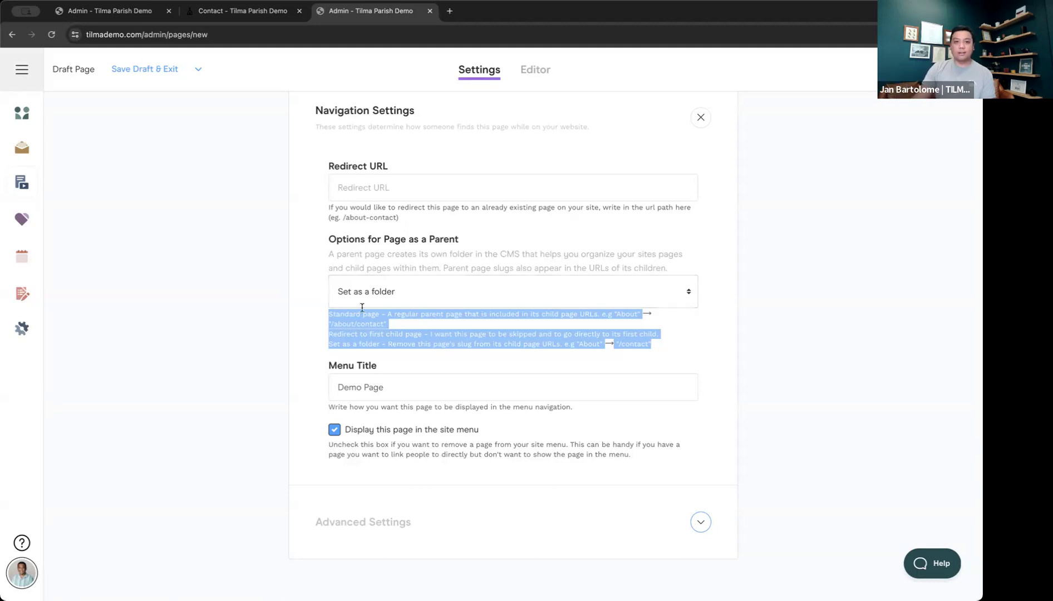
{"action": "left_click", "coordinate": [310, 288]}
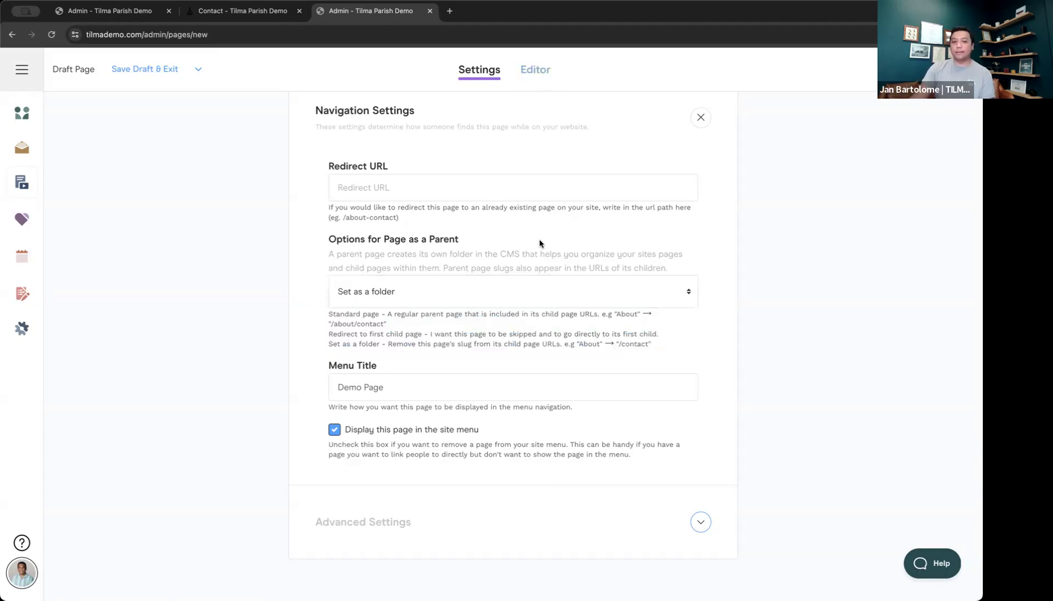
{"action": "scroll", "coordinate": [539, 243], "scroll_direction": "up", "scroll_amount": 3}
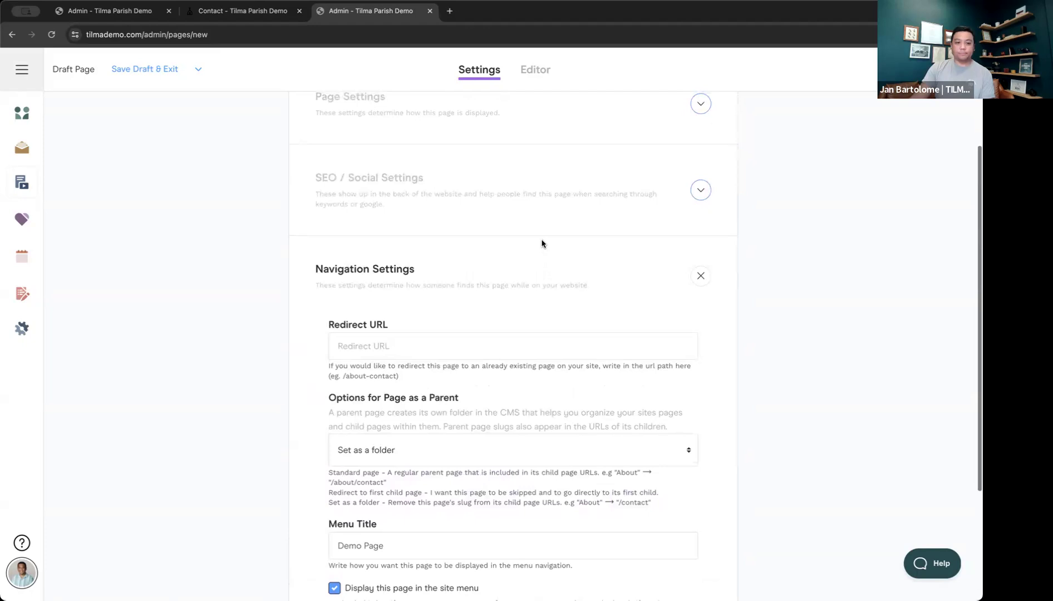
{"action": "scroll", "coordinate": [540, 244], "scroll_direction": "down", "scroll_amount": 1}
{"action": "left_click", "coordinate": [388, 381]}
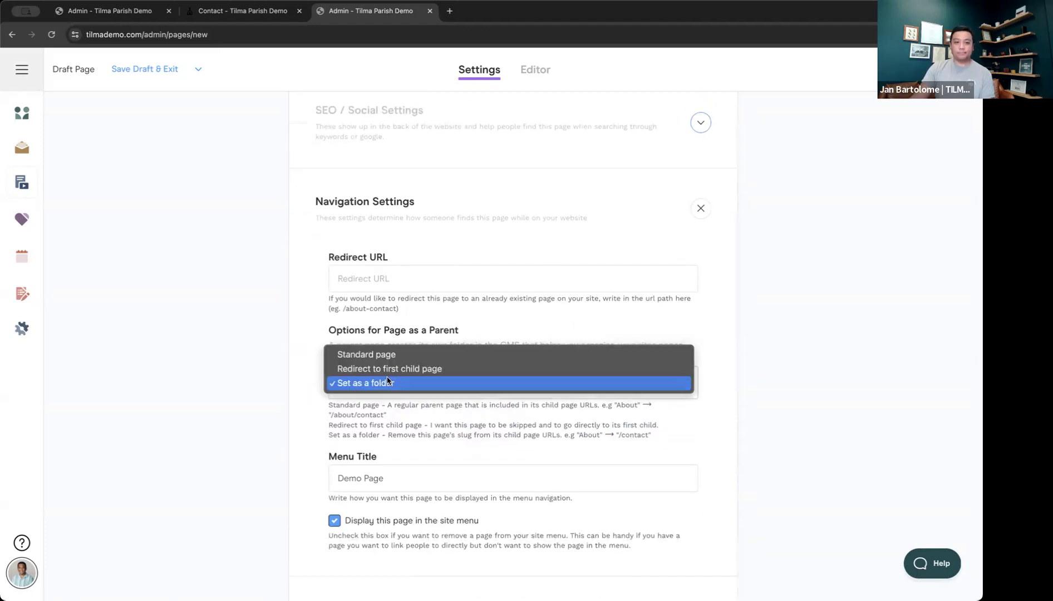
{"action": "left_click", "coordinate": [384, 355]}
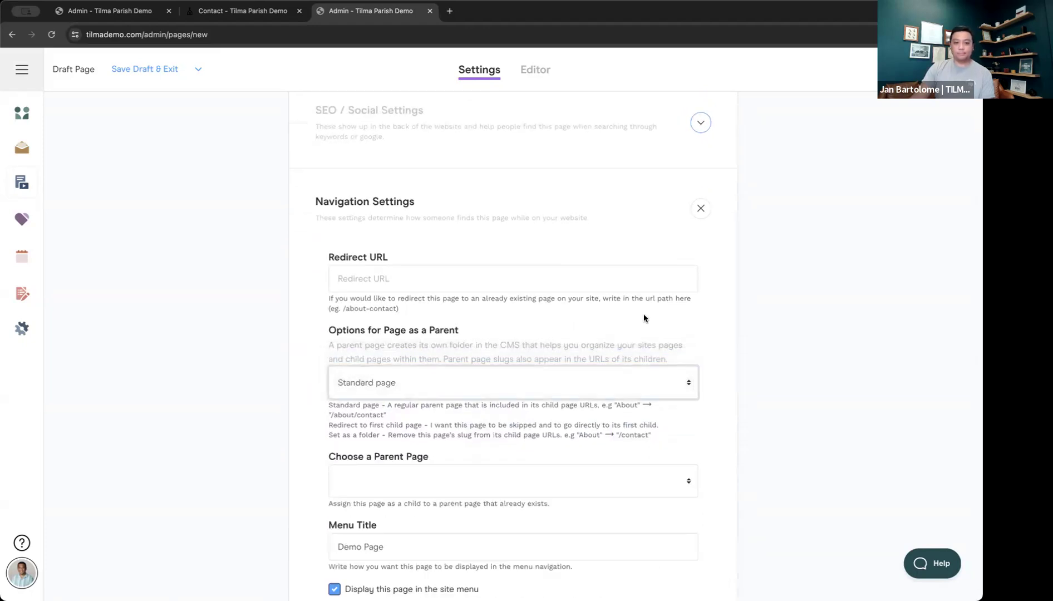
Step: Expand the draft's Page Settings and review its title, featured image, layout, template and custom page URL
{"action": "scroll", "coordinate": [643, 315], "scroll_direction": "up", "scroll_amount": 3}
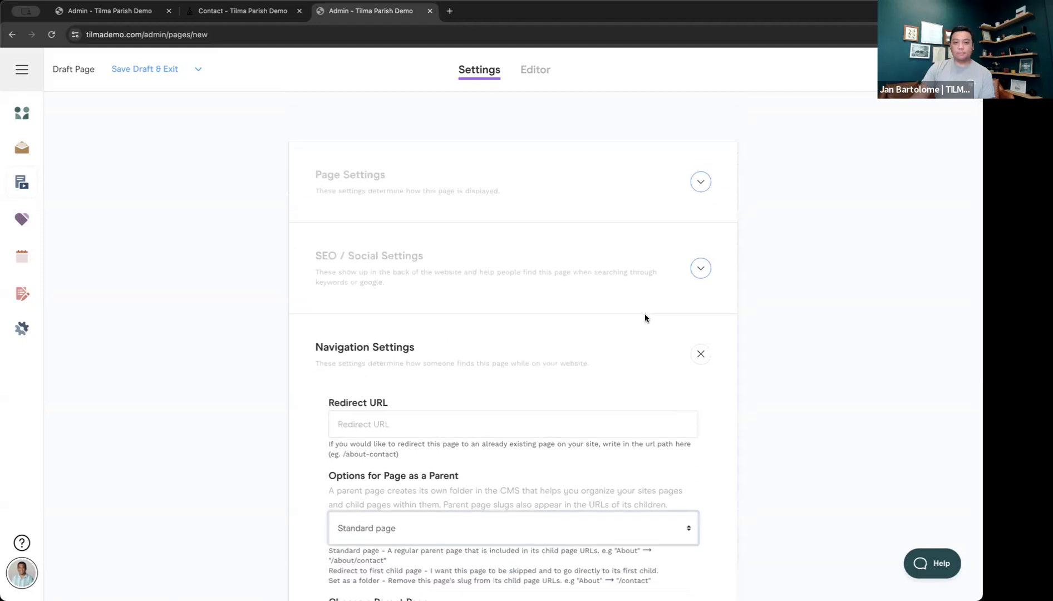
{"action": "left_click", "coordinate": [700, 182]}
{"action": "scroll", "coordinate": [662, 253], "scroll_direction": "down", "scroll_amount": 1}
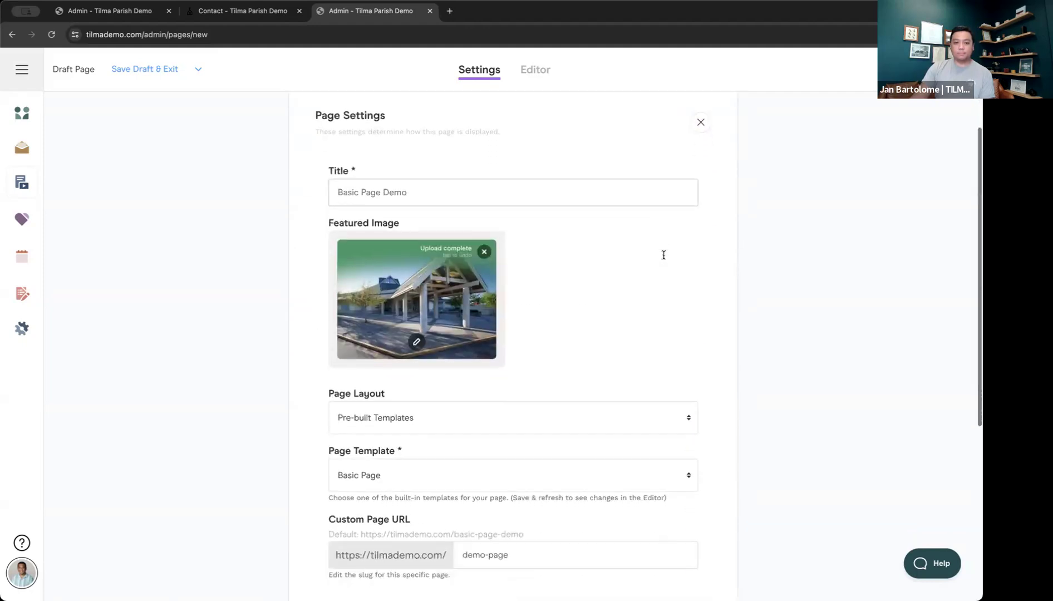
{"action": "scroll", "coordinate": [663, 255], "scroll_direction": "down", "scroll_amount": 2}
{"action": "scroll", "coordinate": [662, 254], "scroll_direction": "up", "scroll_amount": 3}
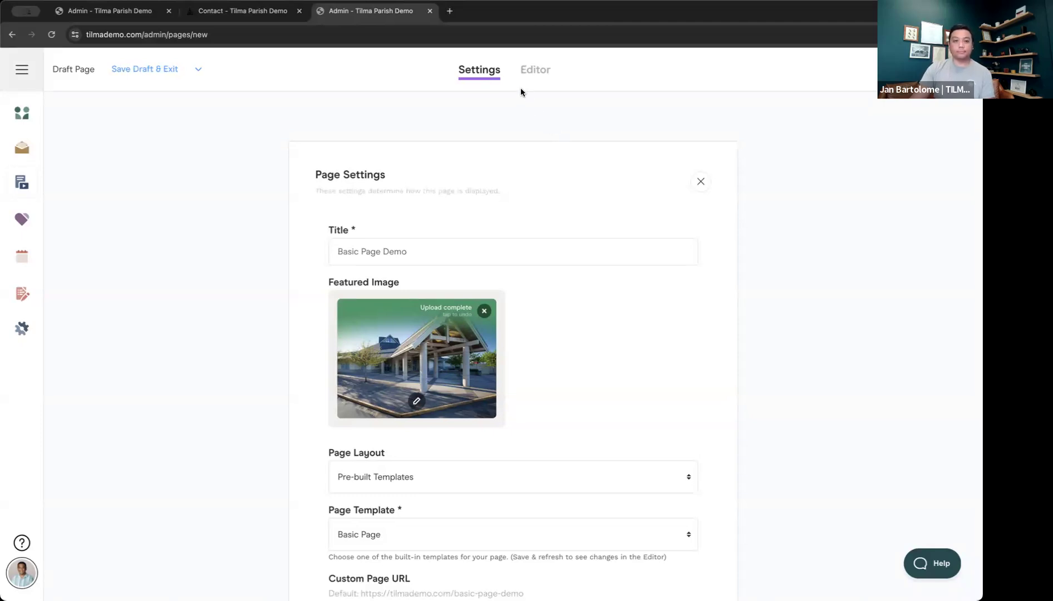
{"action": "scroll", "coordinate": [553, 178], "scroll_direction": "down", "scroll_amount": 1}
{"action": "scroll", "coordinate": [550, 176], "scroll_direction": "up", "scroll_amount": 1}
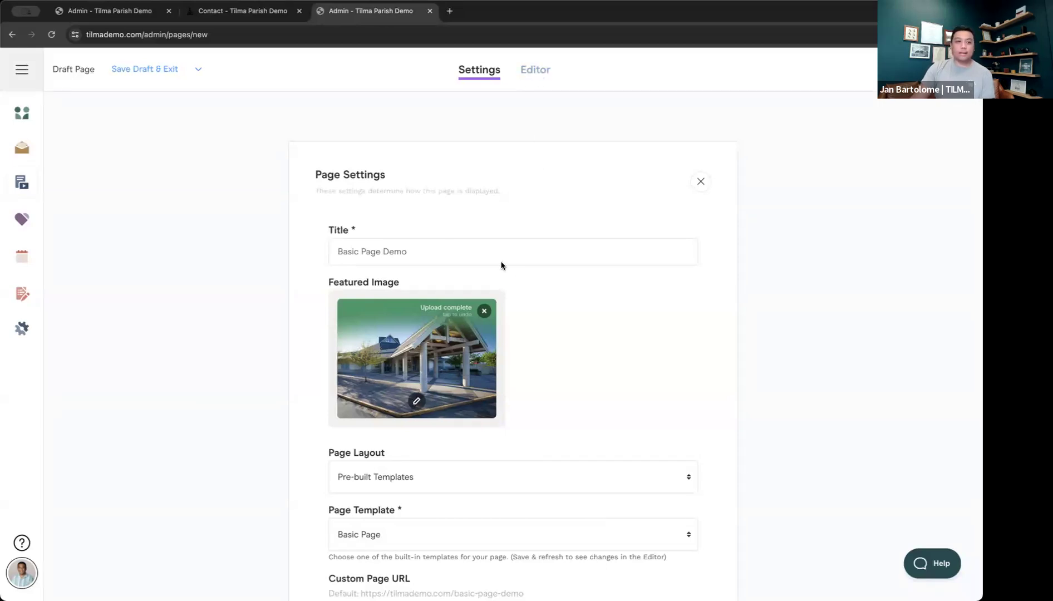
{"action": "scroll", "coordinate": [466, 386], "scroll_direction": "down", "scroll_amount": 3}
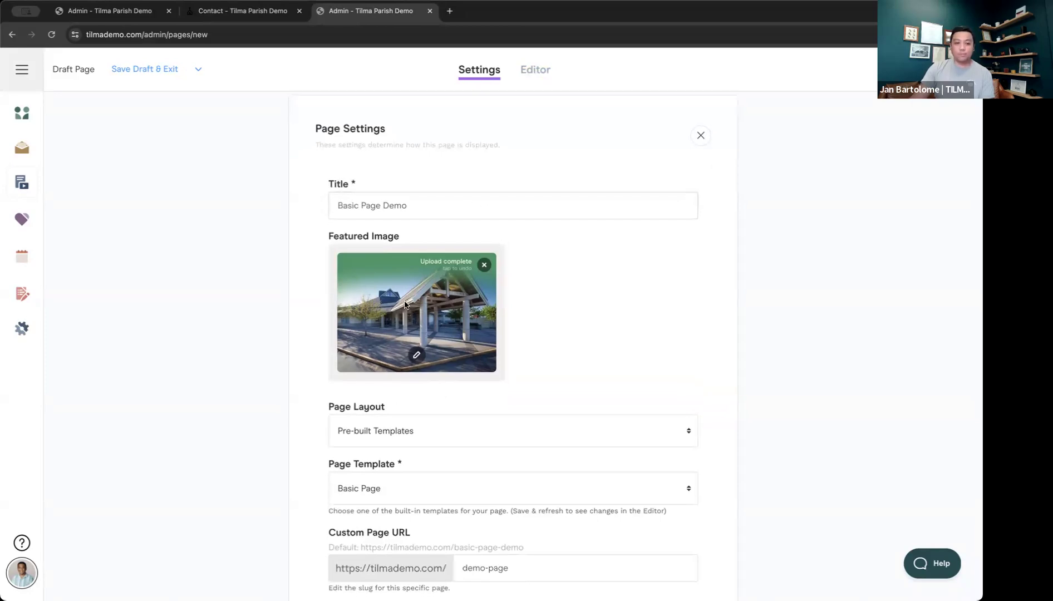
Step: Look through the built-in page templates, try the Contact template, and return the Page Template to Basic Page
{"action": "left_click", "coordinate": [376, 493]}
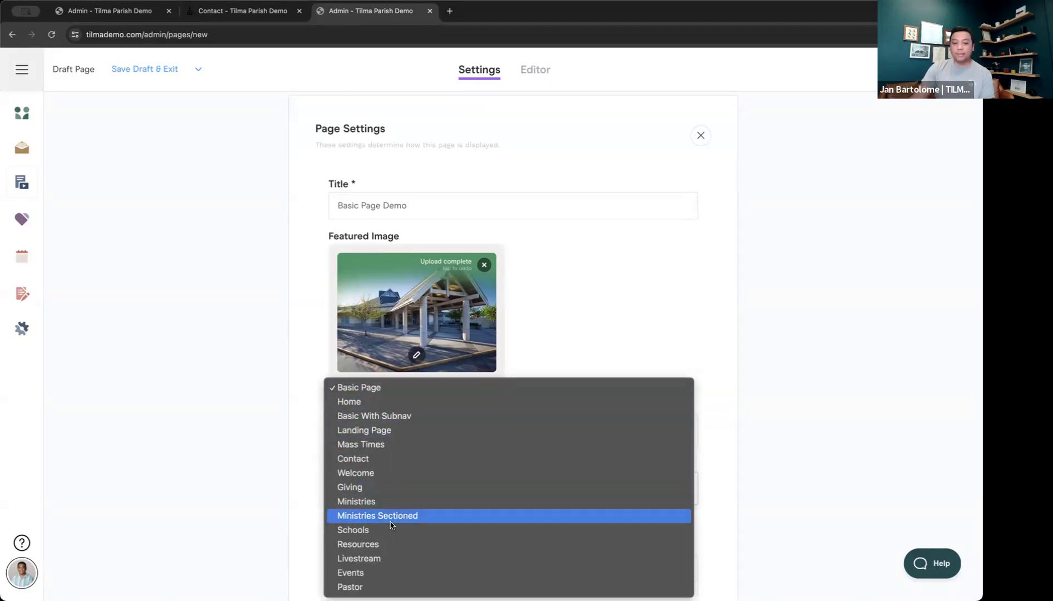
{"action": "left_click", "coordinate": [381, 387]}
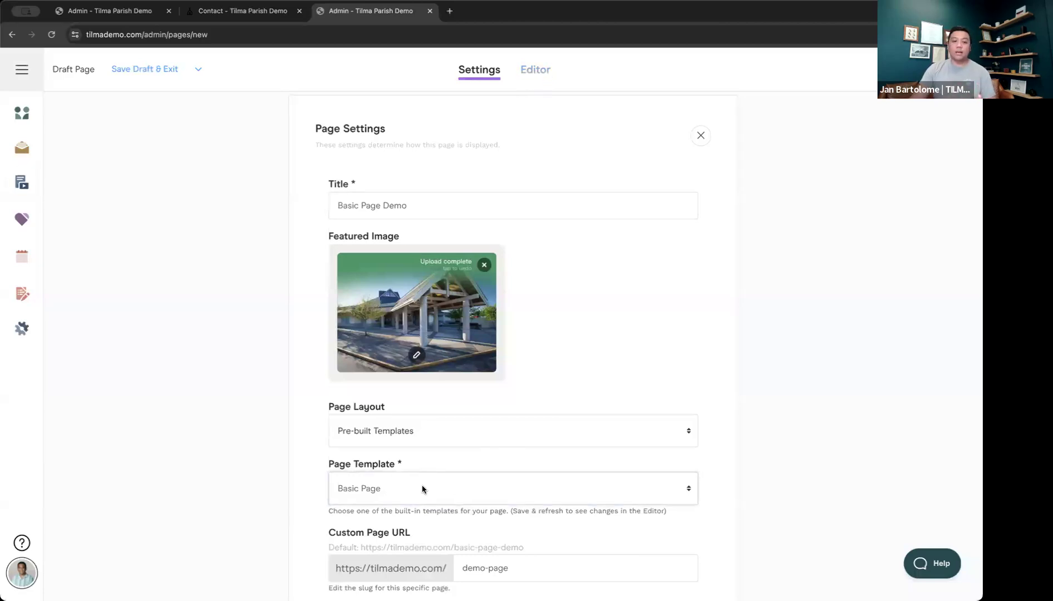
{"action": "left_click", "coordinate": [412, 493]}
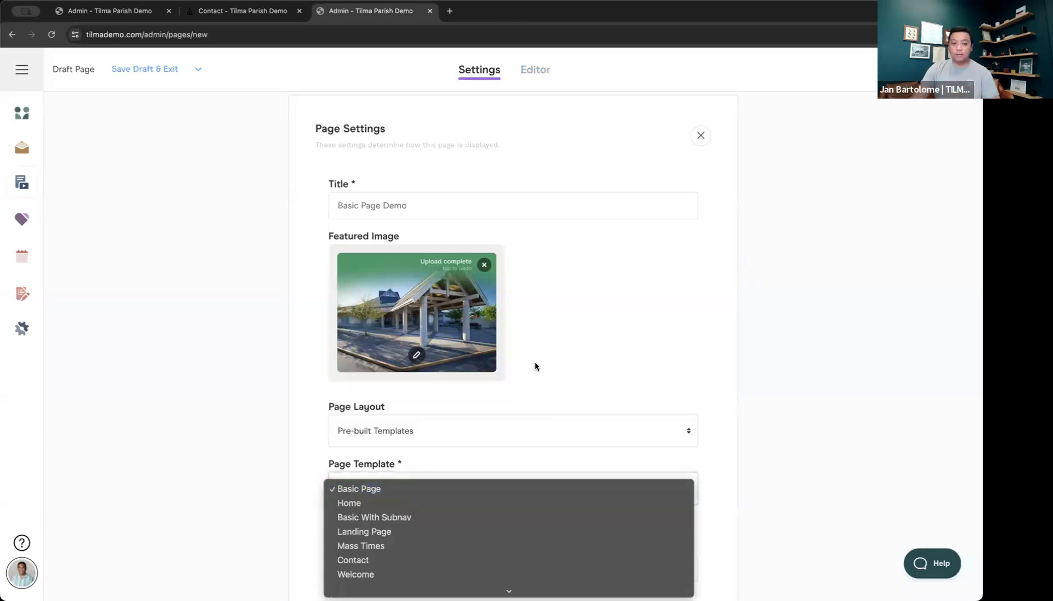
{"action": "left_click", "coordinate": [368, 560]}
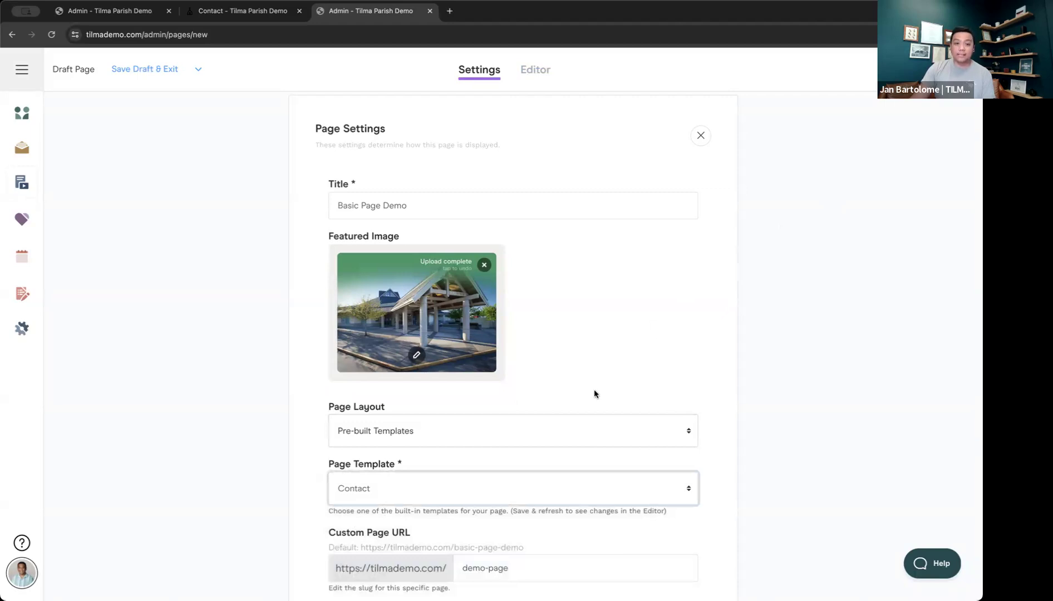
{"action": "left_click", "coordinate": [431, 488]}
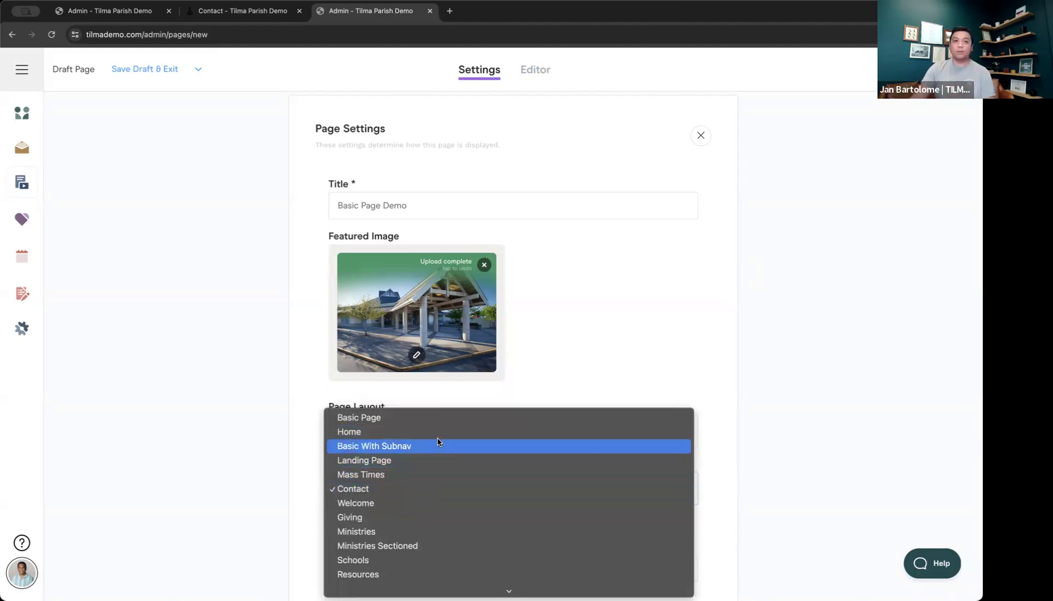
{"action": "left_click", "coordinate": [417, 417]}
{"action": "left_click", "coordinate": [597, 323]}
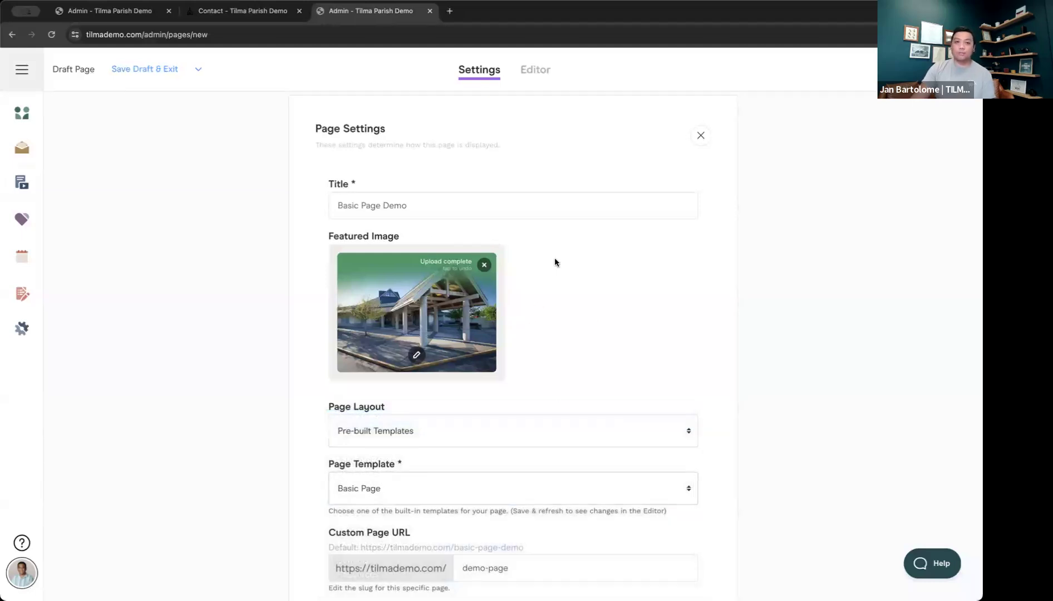
Step: Switch the draft page to the Editor and enter "This is going to be the content of the page" in its content area
{"action": "left_click", "coordinate": [536, 75]}
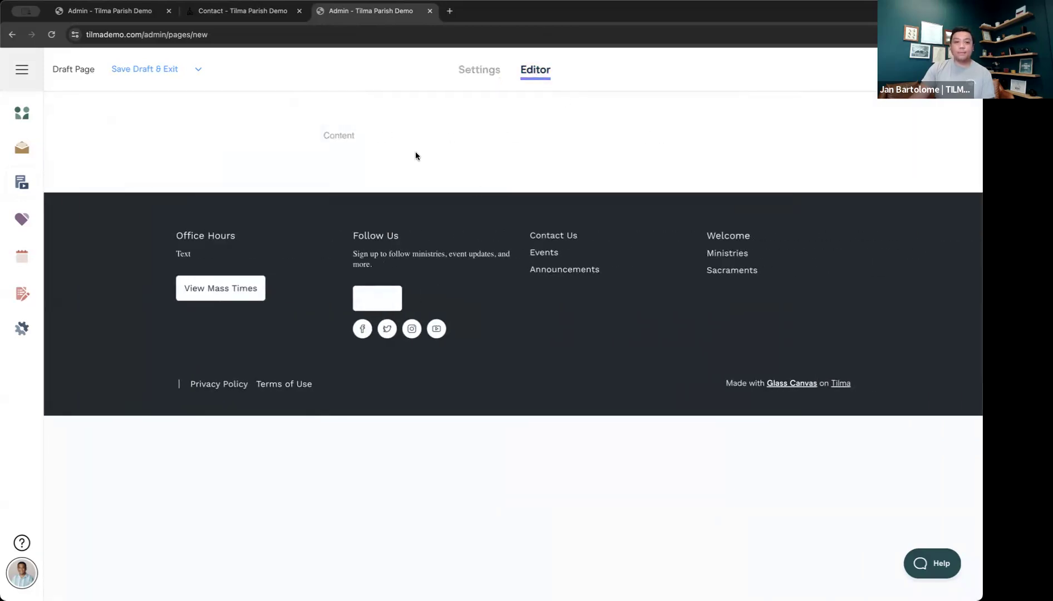
{"action": "left_click", "coordinate": [339, 134]}
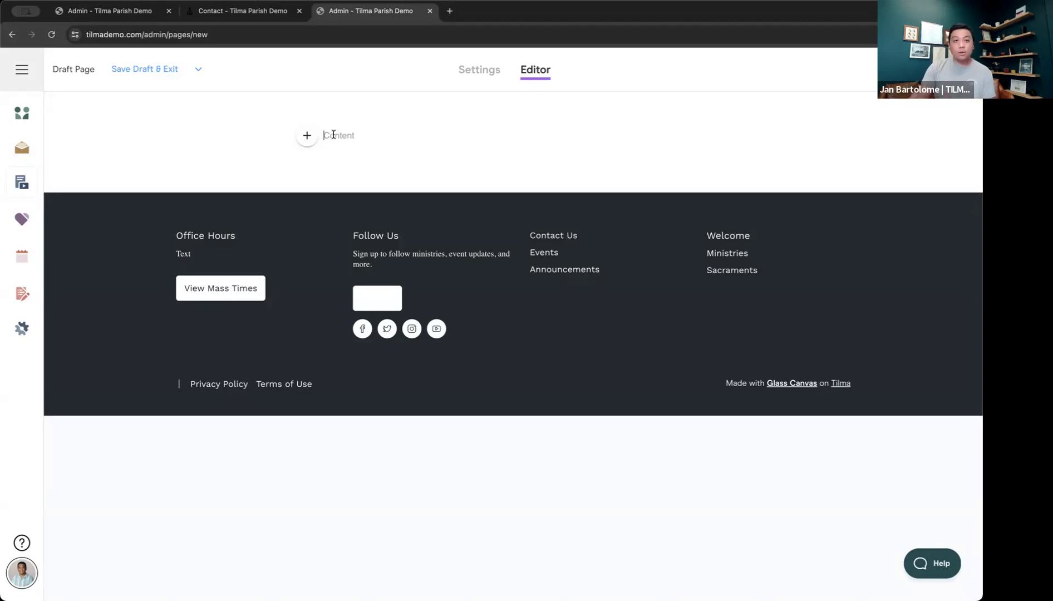
{"action": "left_click", "coordinate": [308, 135]}
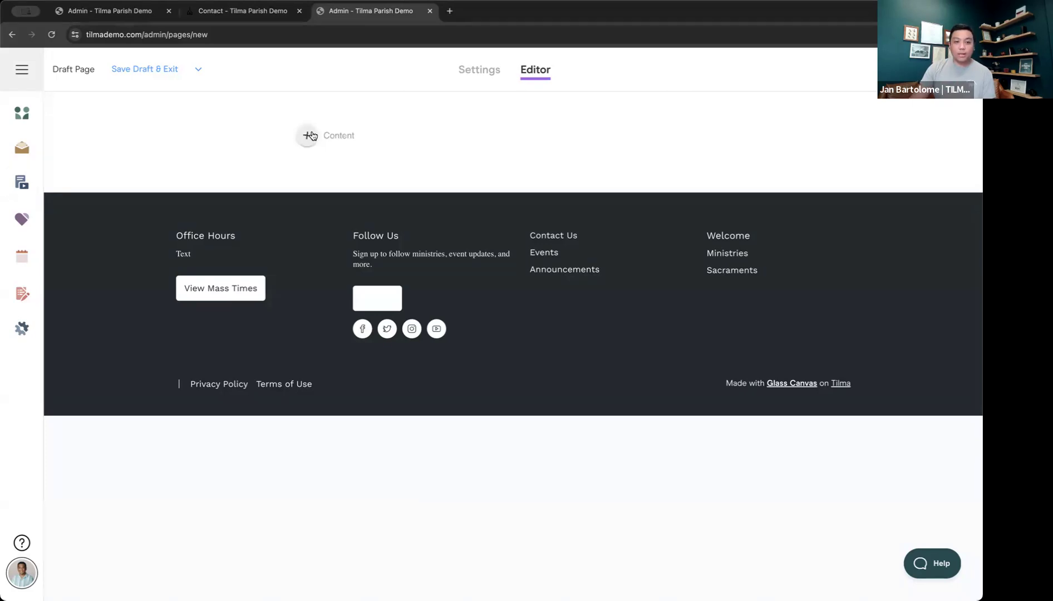
{"action": "left_click", "coordinate": [309, 136]}
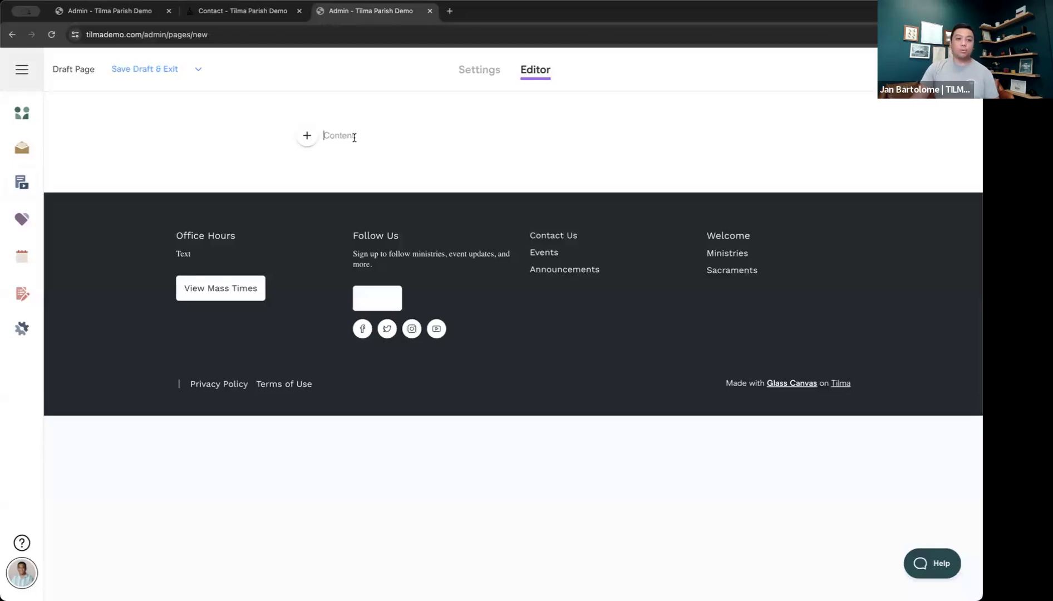
{"action": "left_click", "coordinate": [353, 138]}
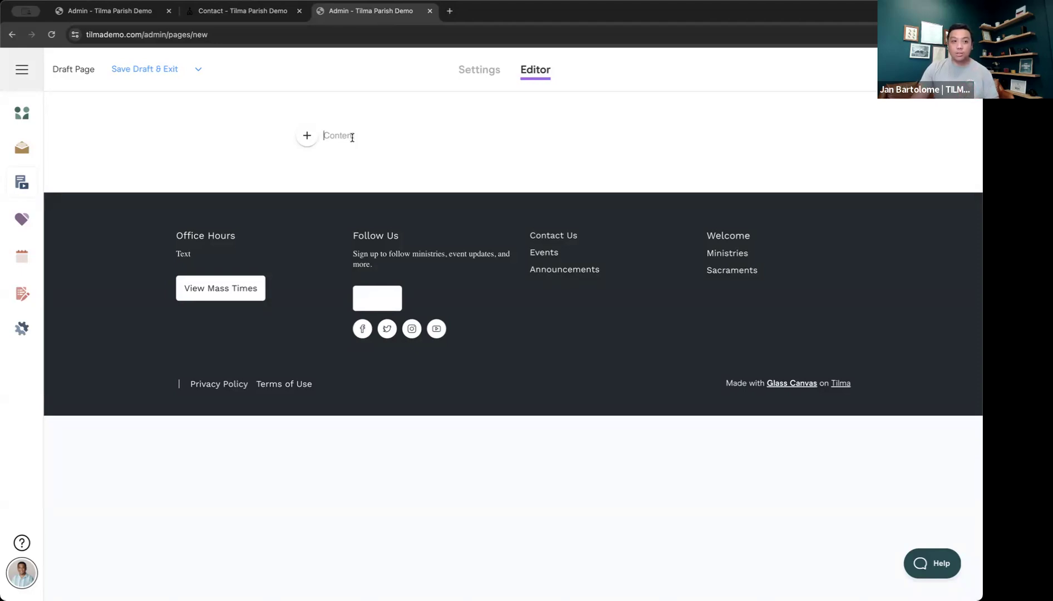
{"action": "mouse_move", "coordinate": [63, 186]}
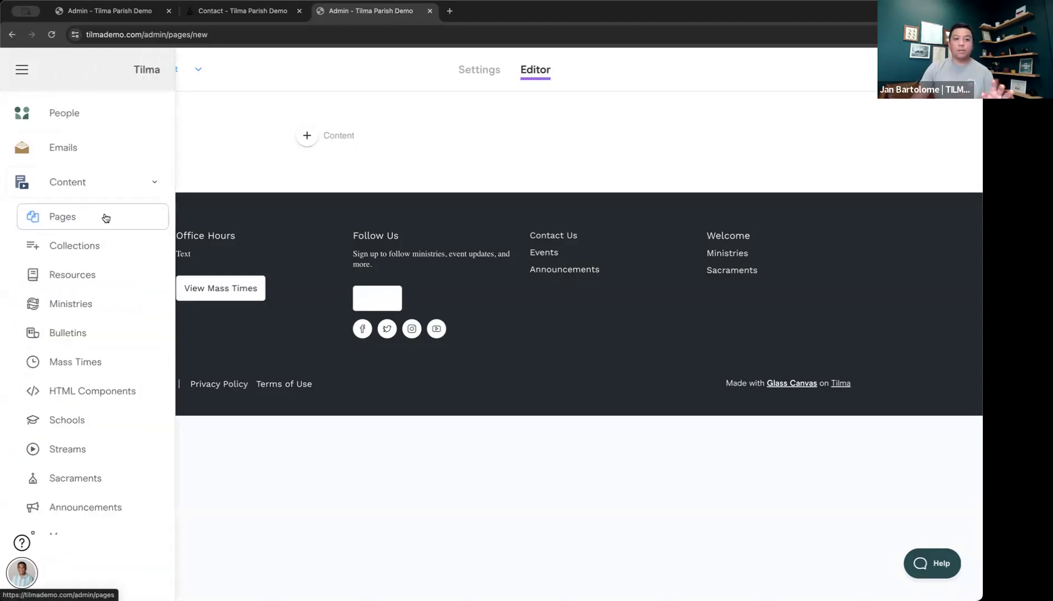
{"action": "left_click", "coordinate": [343, 136]}
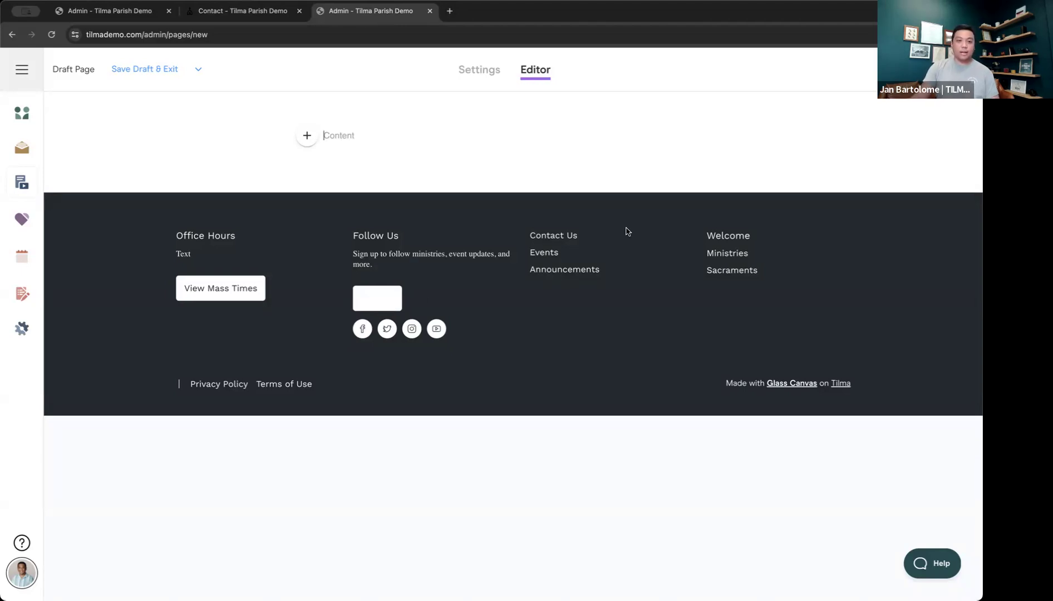
{"action": "type", "text": "This is going to be the con"}
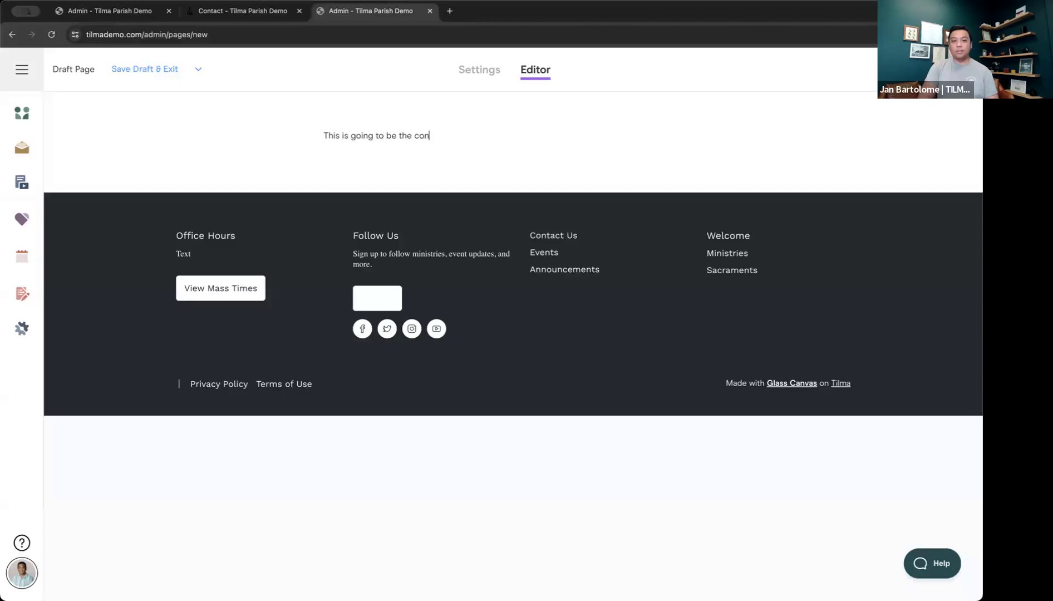
{"action": "type", "text": "tent of the pag"}
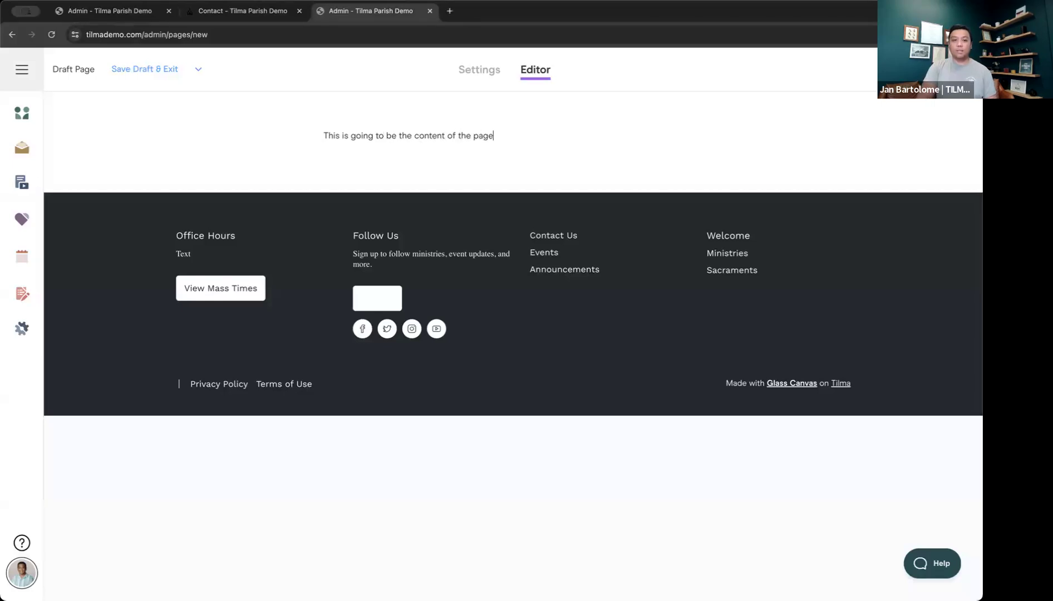
{"action": "type", "text": "e"}
Step: Add a second line reading "Type your next section" below the first line of page content
{"action": "key", "text": "Return"}
{"action": "type", "text": "Type your "}
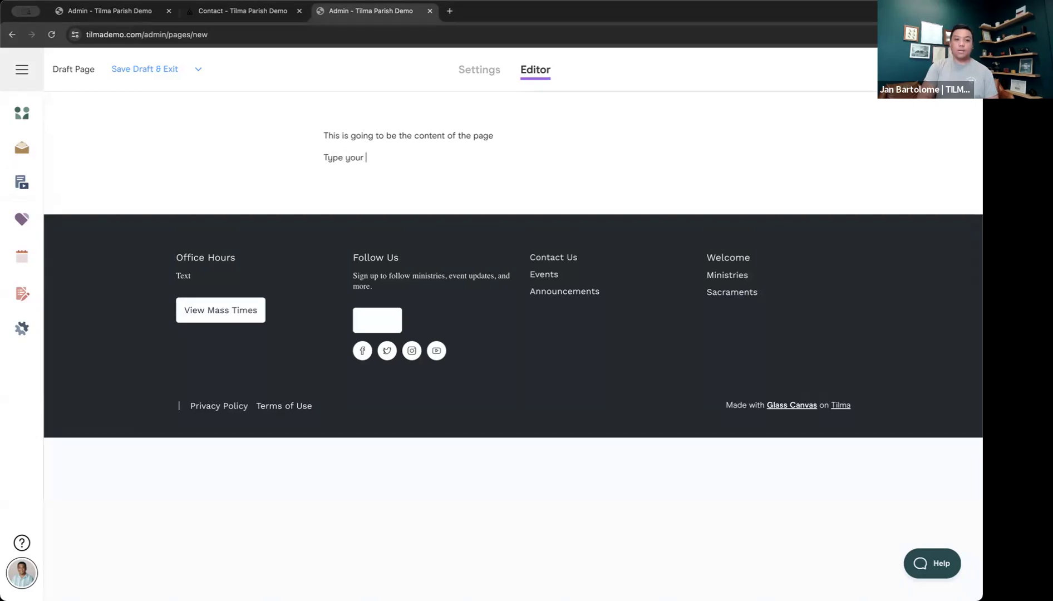
{"action": "type", "text": "next sectio  here"}
{"action": "key", "text": "Return"}
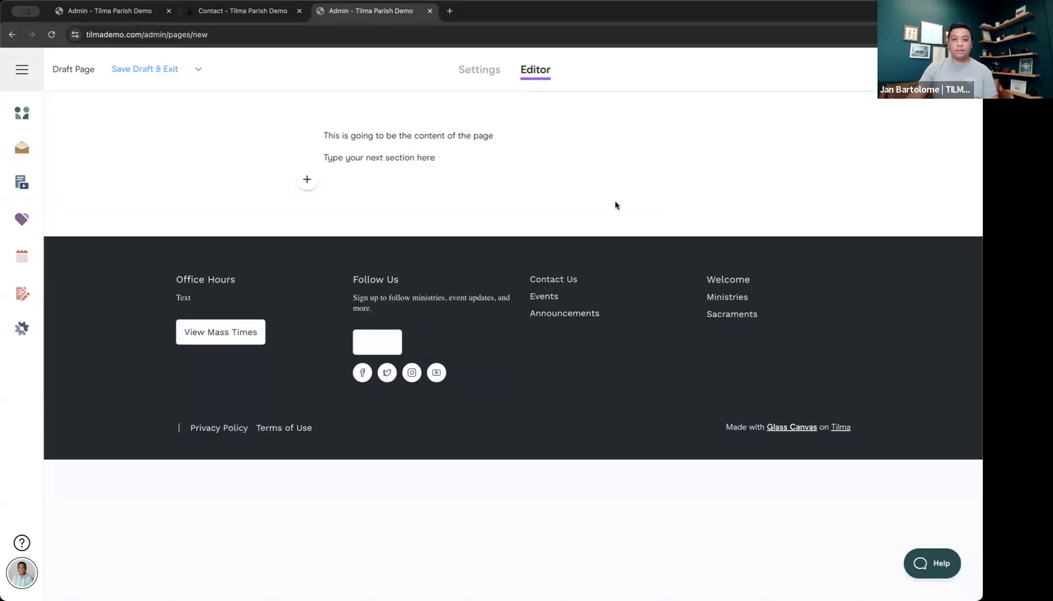
{"action": "key", "text": "BackSpace"}
{"action": "key", "text": "BackSpace"}
{"action": "key", "text": "BackSpace"}
{"action": "key", "text": "BackSpace"}
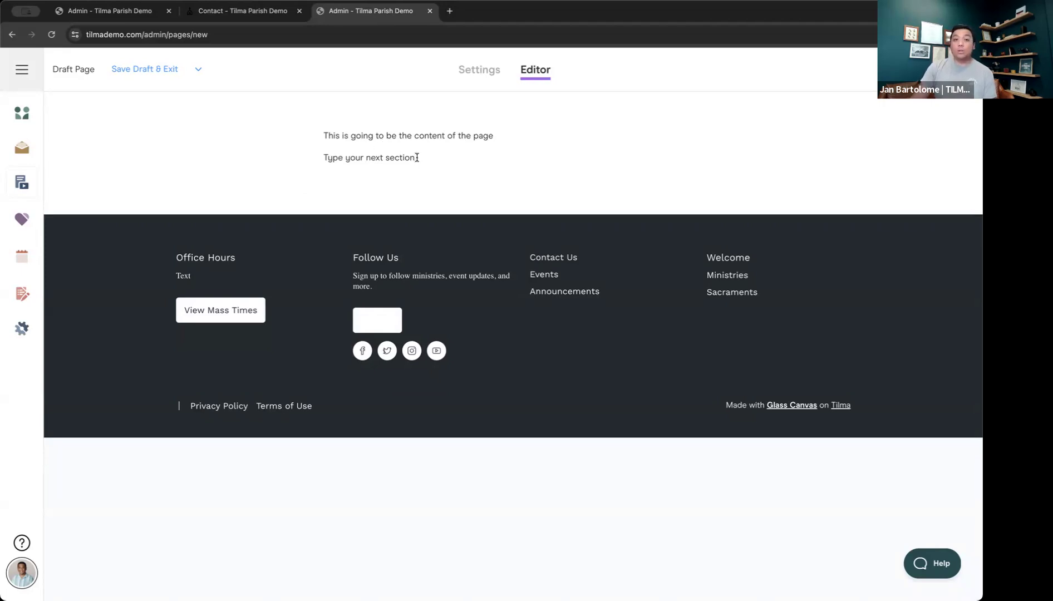
Step: Try alignment and bold formatting on the "Type your next section" line and view its heading style options
{"action": "left_click_drag", "start_coordinate": [420, 157], "coordinate": [310, 162]}
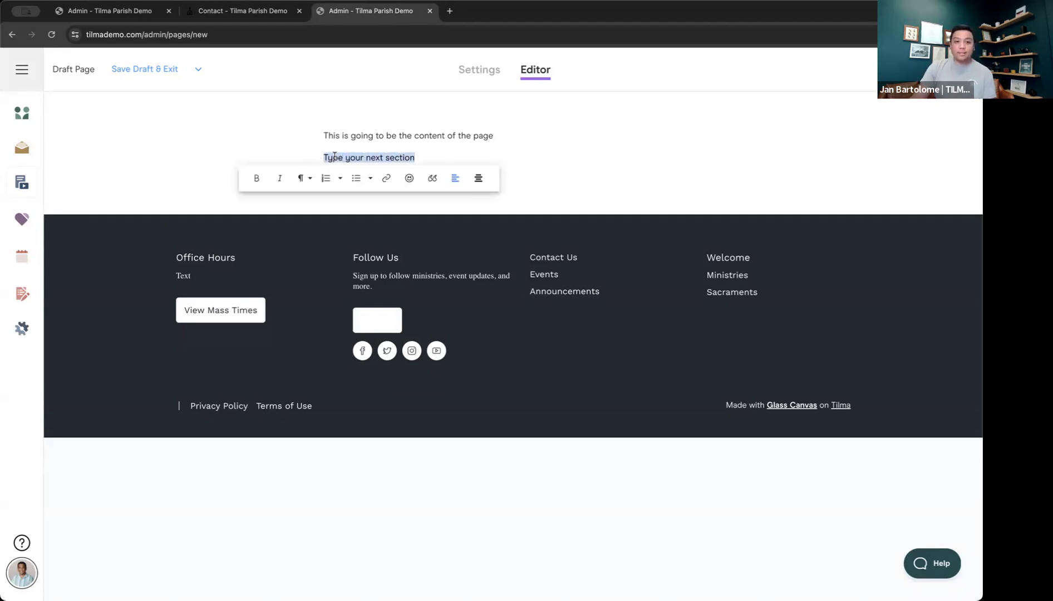
{"action": "left_click", "coordinate": [478, 181]}
{"action": "left_click", "coordinate": [601, 178]}
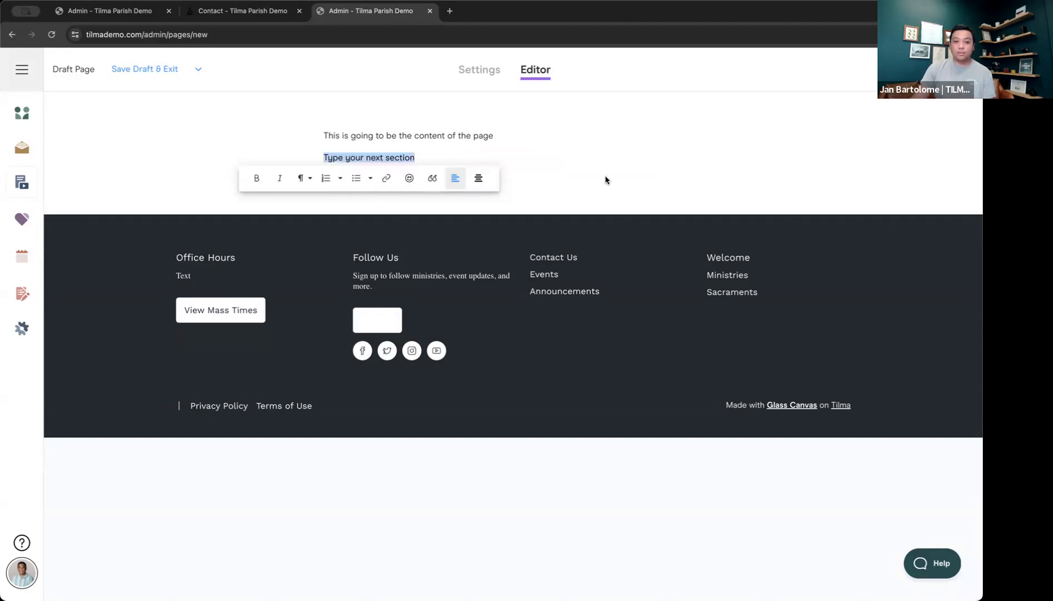
{"action": "left_click", "coordinate": [429, 179]}
{"action": "left_click", "coordinate": [482, 200]}
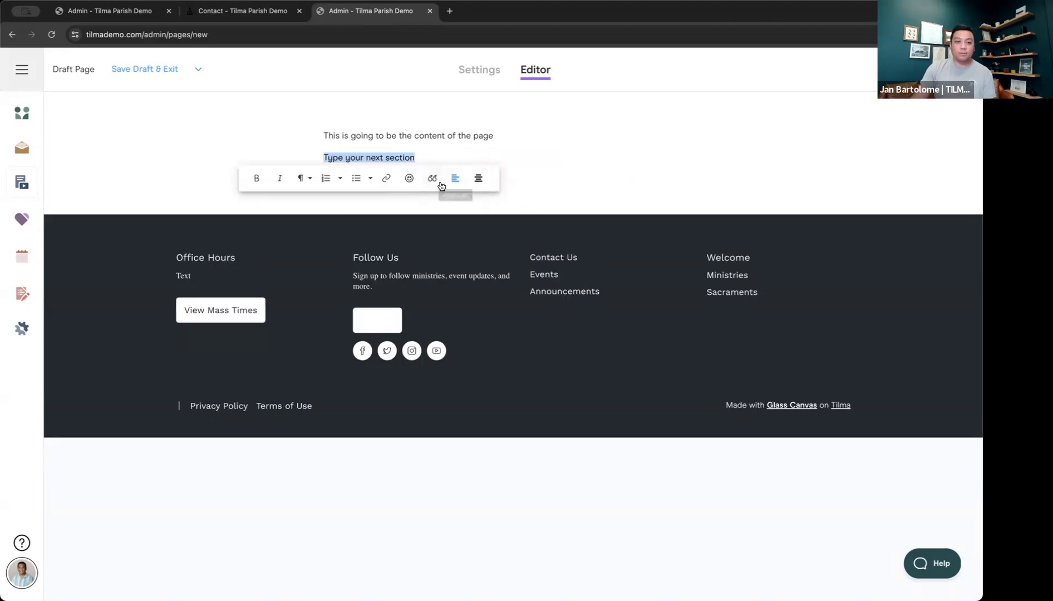
{"action": "left_click", "coordinate": [260, 178]}
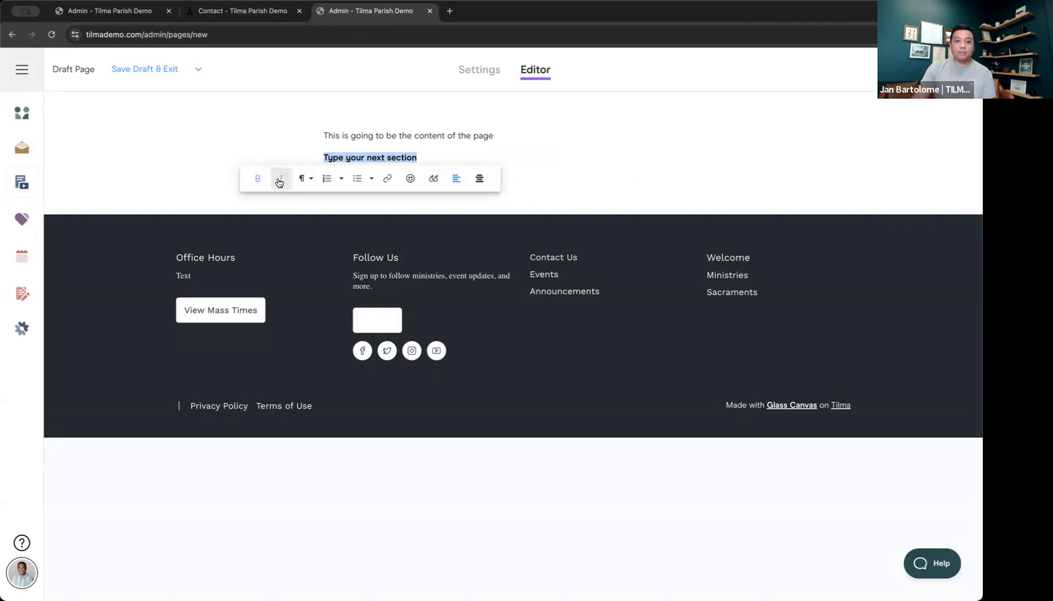
{"action": "left_click", "coordinate": [258, 178]}
{"action": "left_click", "coordinate": [305, 181]}
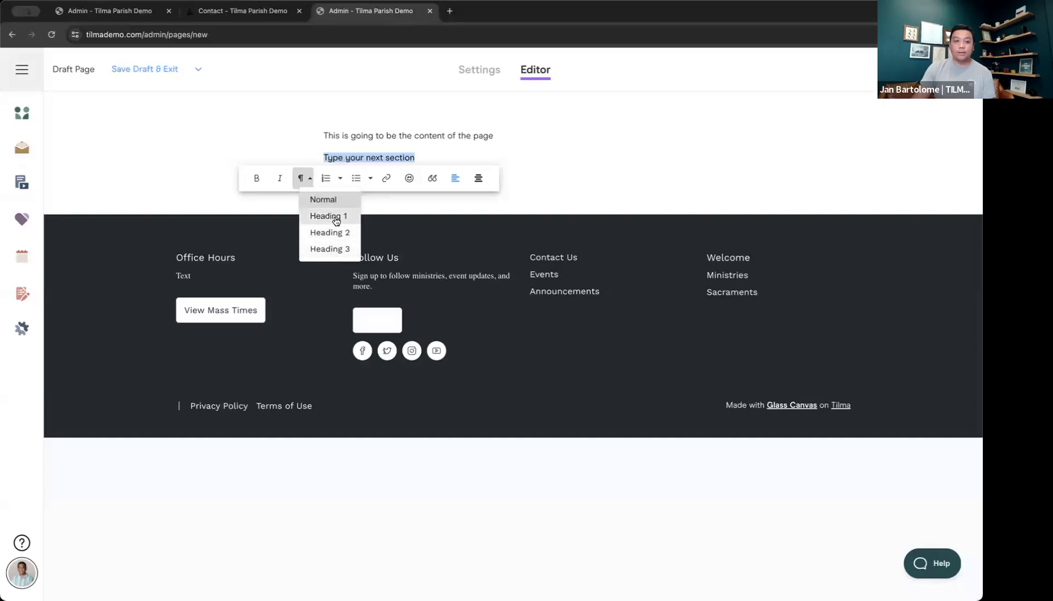
Step: Delete the "Type your next section" line, leaving only the first line of content
{"action": "left_click", "coordinate": [414, 153]}
{"action": "left_click_drag", "start_coordinate": [430, 158], "coordinate": [308, 157]}
{"action": "key", "text": "BackSpace"}
{"action": "key", "text": "BackSpace"}
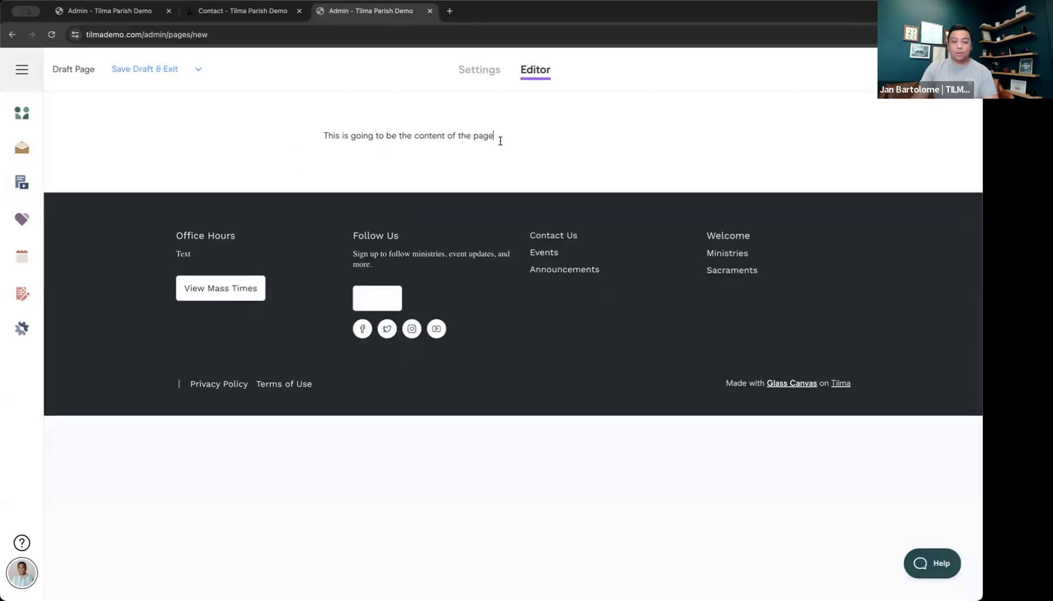
Step: Examine the numbered-list style options and the link option for the first line of page content
{"action": "left_click_drag", "start_coordinate": [496, 136], "coordinate": [325, 136]}
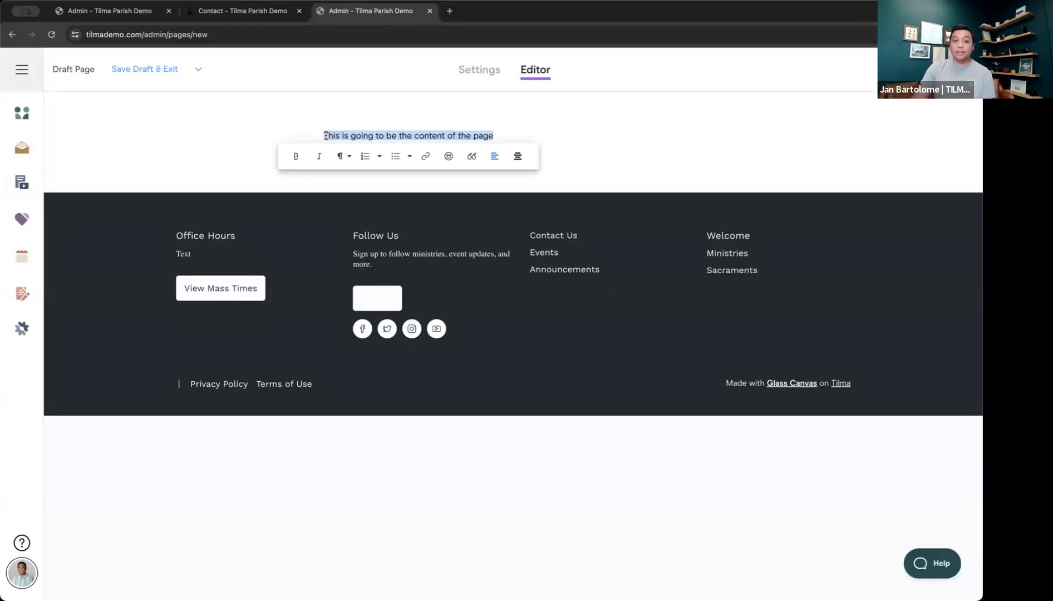
{"action": "left_click", "coordinate": [380, 159]}
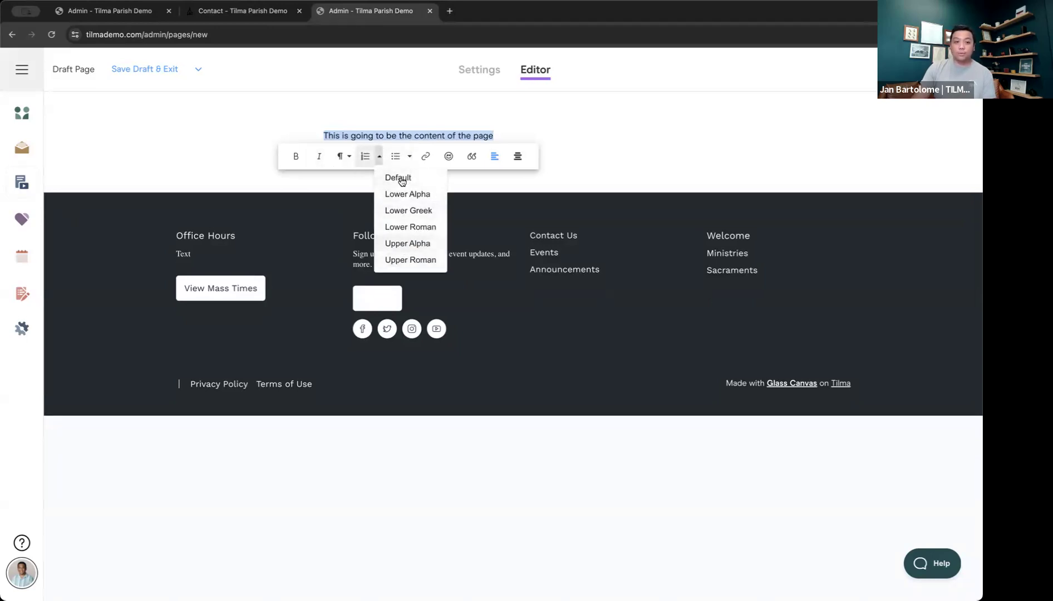
{"action": "left_click", "coordinate": [381, 158]}
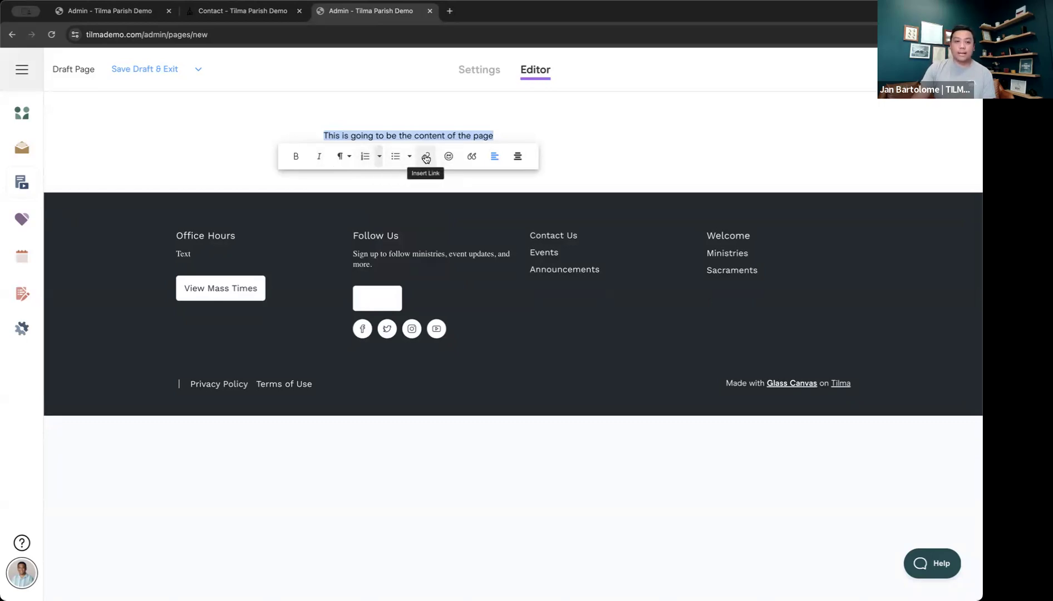
{"action": "left_click", "coordinate": [508, 138]}
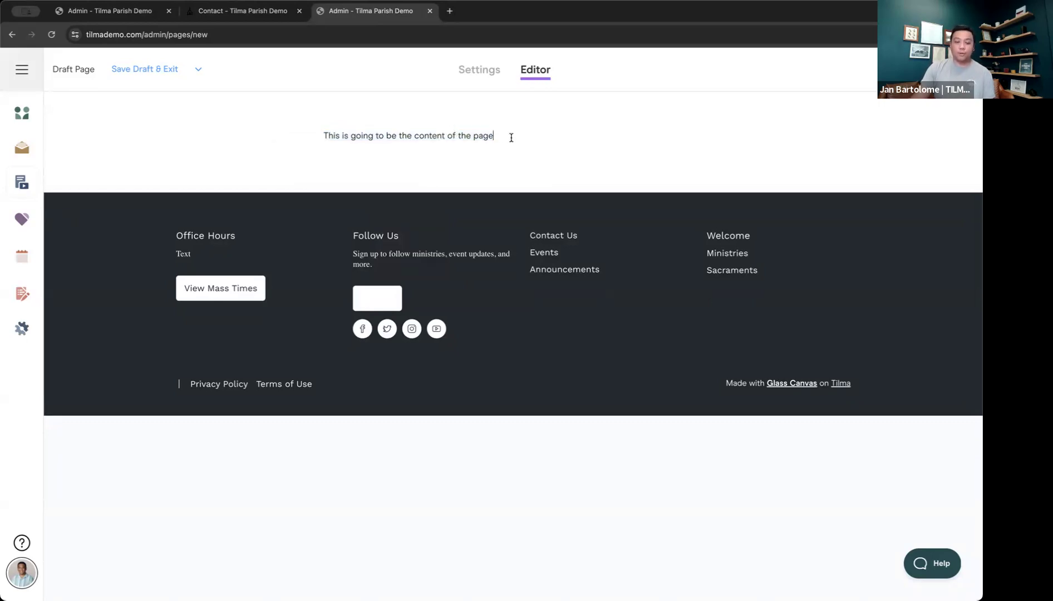
{"action": "key", "text": "Return"}
{"action": "type", "text": "Click here to go to google"}
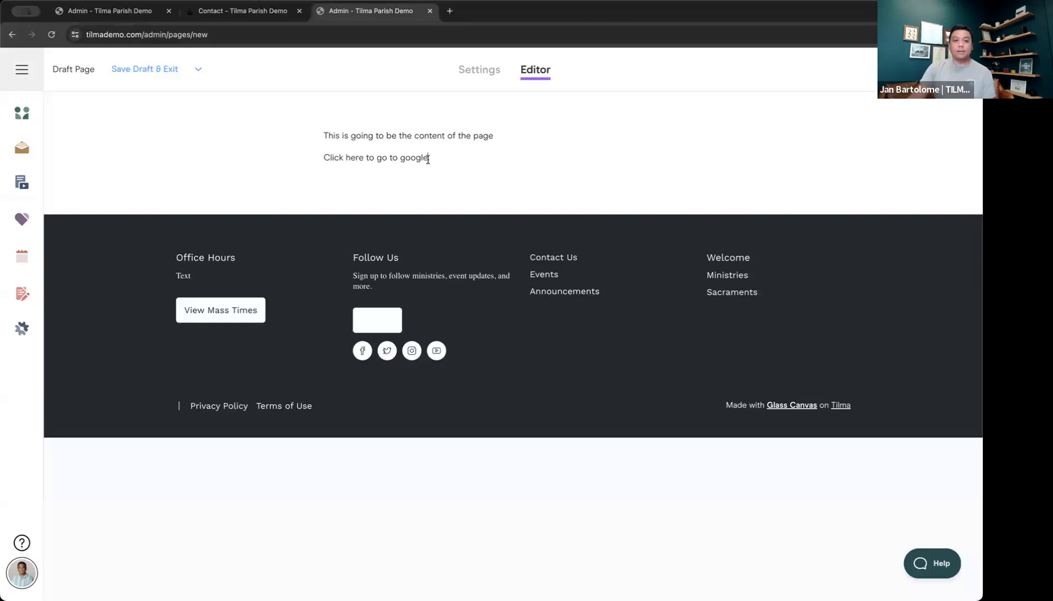
{"action": "left_click_drag", "start_coordinate": [364, 157], "coordinate": [319, 158]}
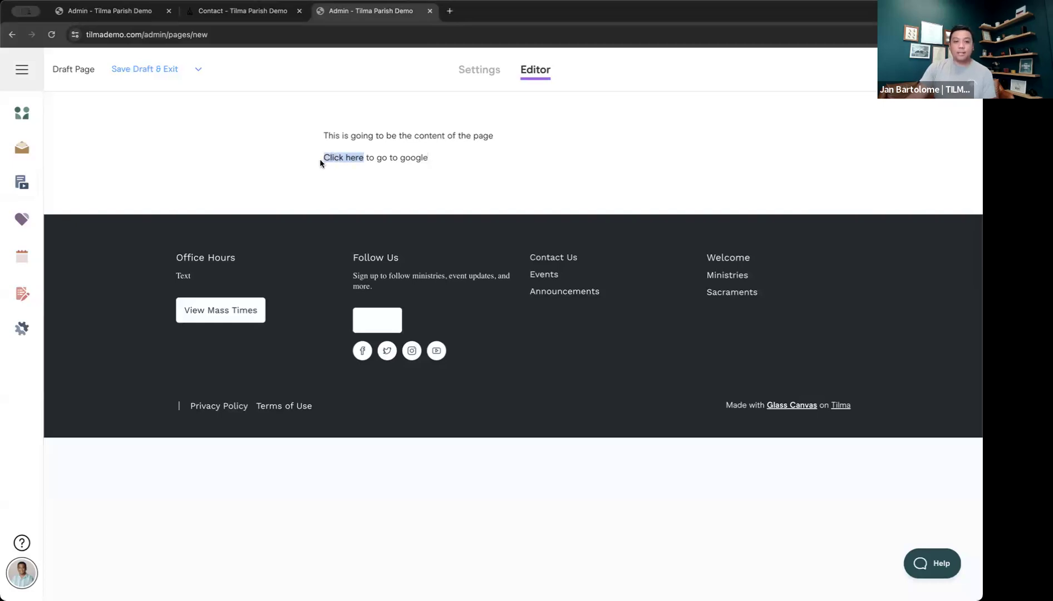
{"action": "left_click", "coordinate": [359, 178]}
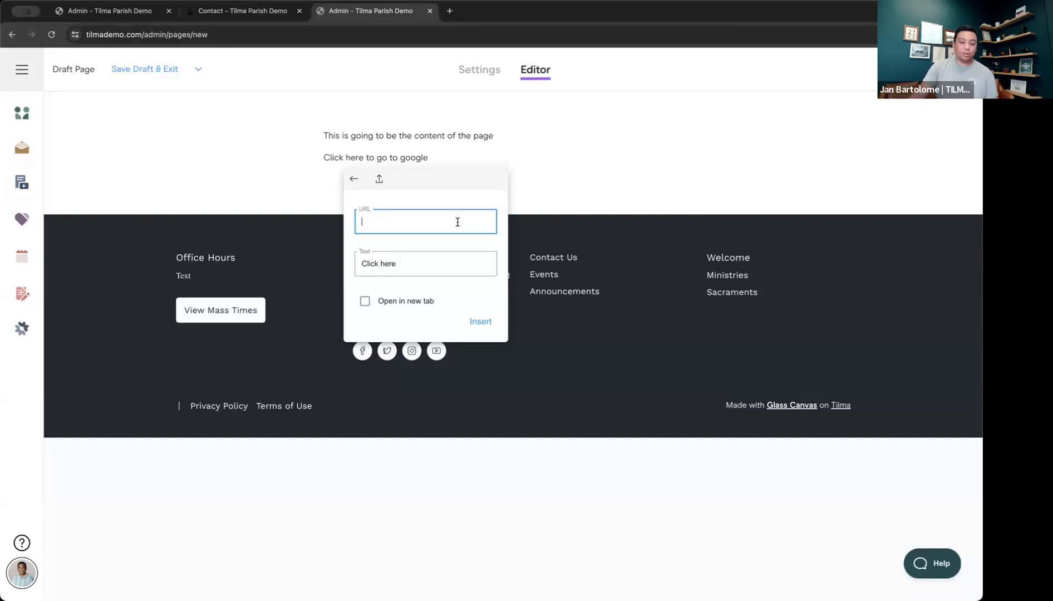
{"action": "type", "text": ".google.com"}
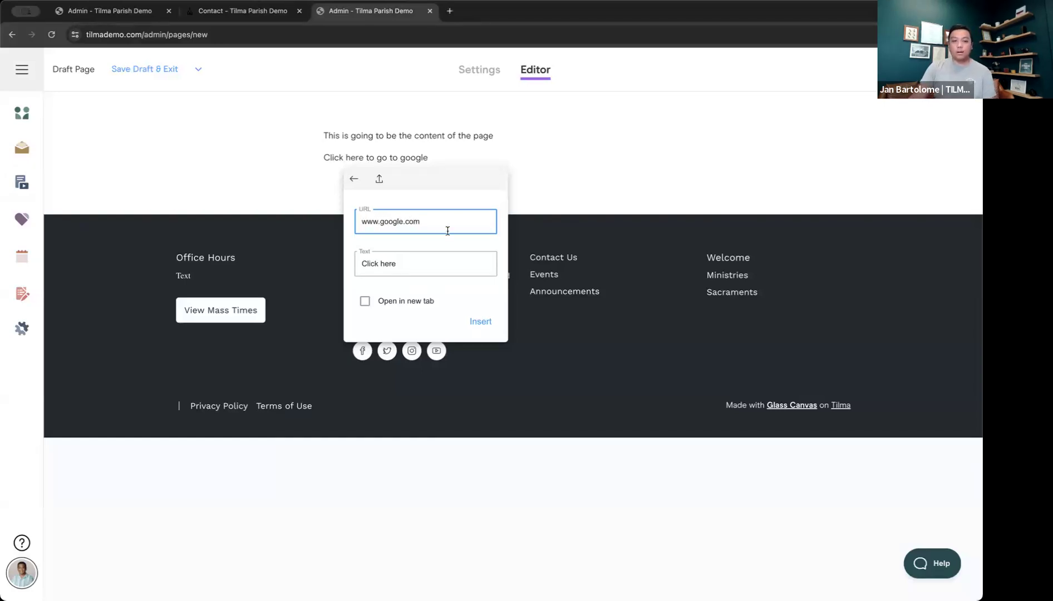
{"action": "left_click", "coordinate": [365, 301]}
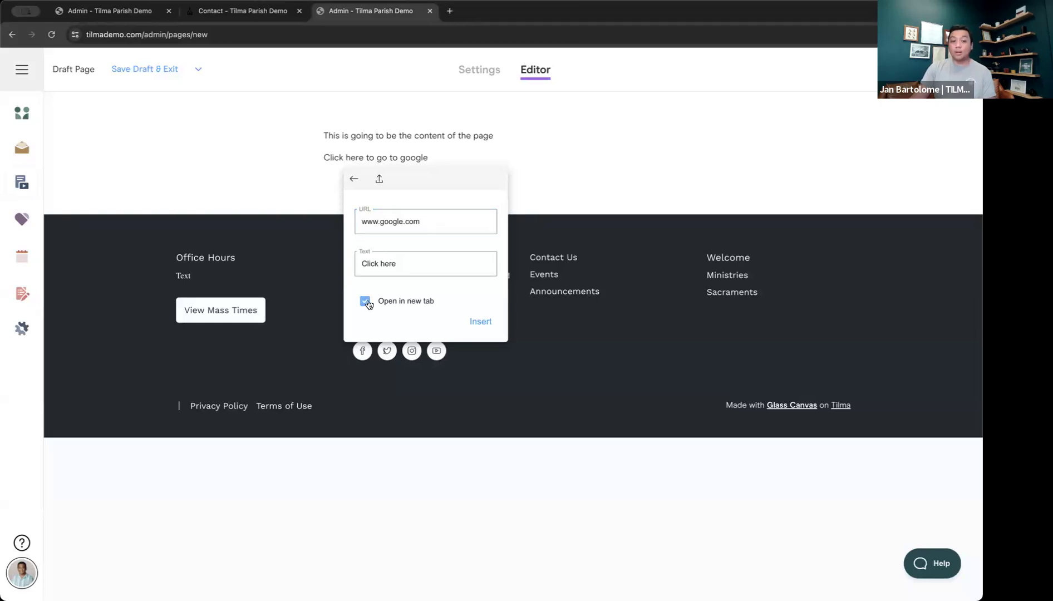
{"action": "left_click", "coordinate": [479, 322]}
{"action": "left_click", "coordinate": [458, 160]}
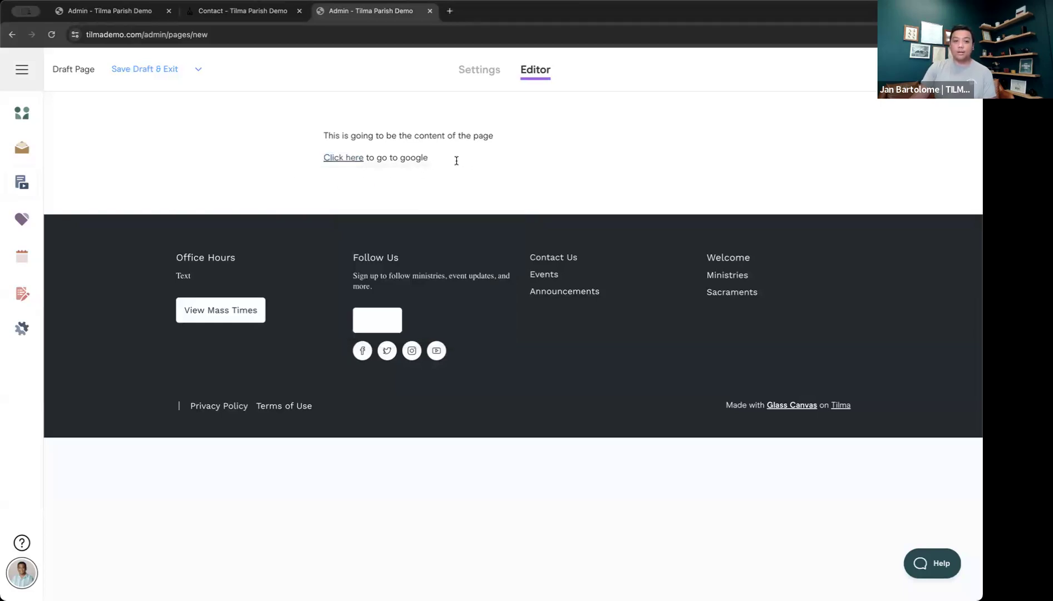
Step: Try to replace the URL of the "Click here" link with an uploaded file
{"action": "left_click", "coordinate": [350, 157]}
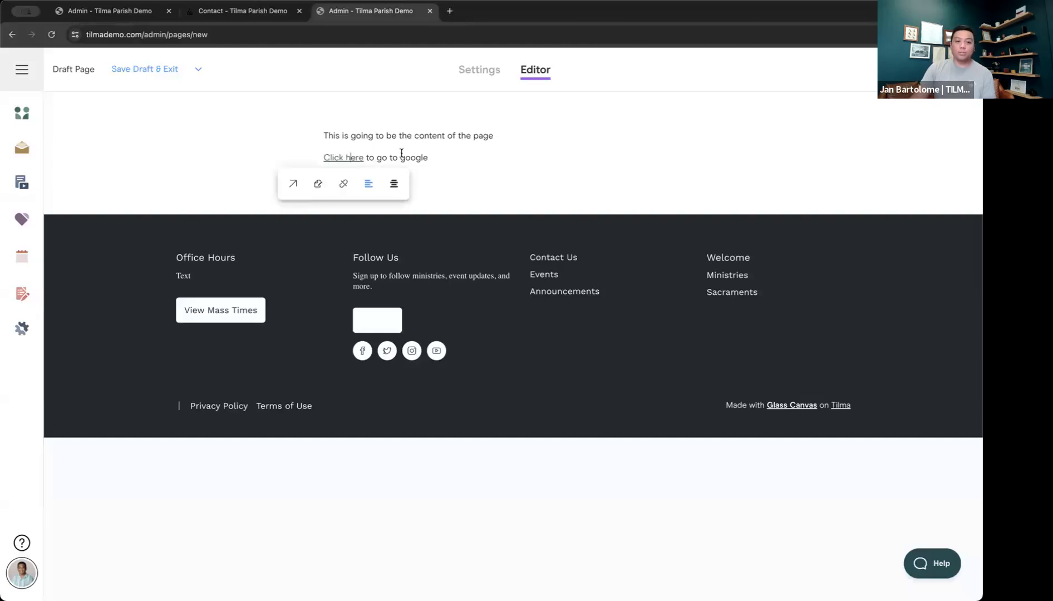
{"action": "left_click", "coordinate": [316, 185]}
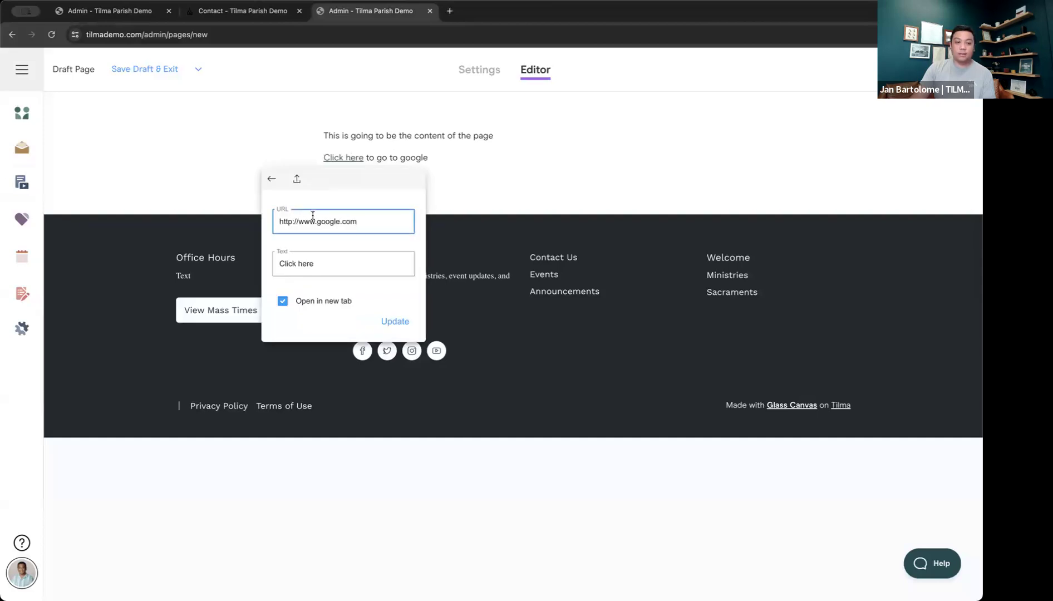
{"action": "left_click_drag", "start_coordinate": [372, 221], "coordinate": [260, 221]}
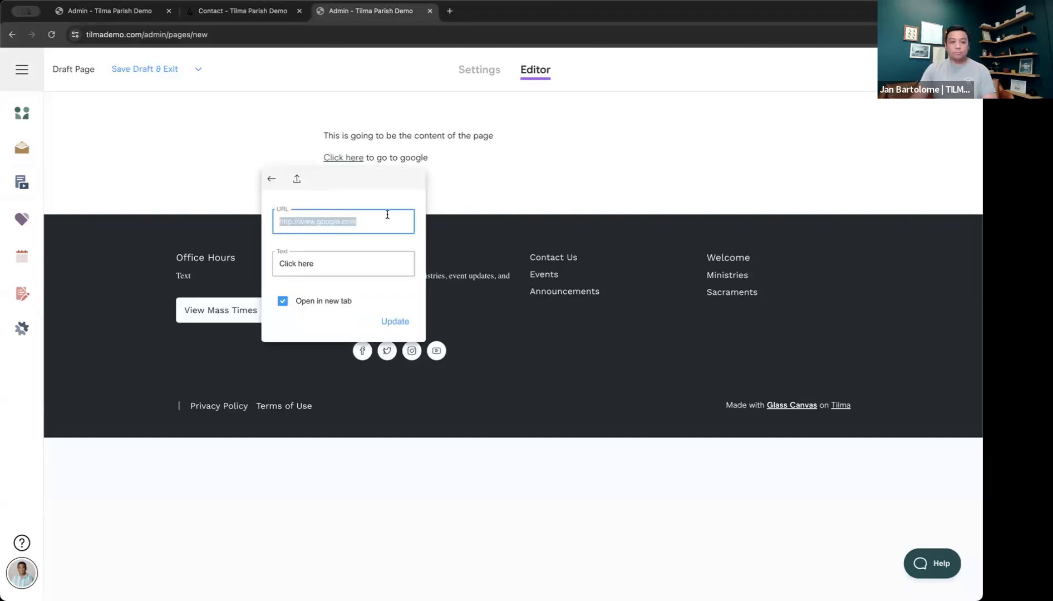
{"action": "key", "text": "BackSpace"}
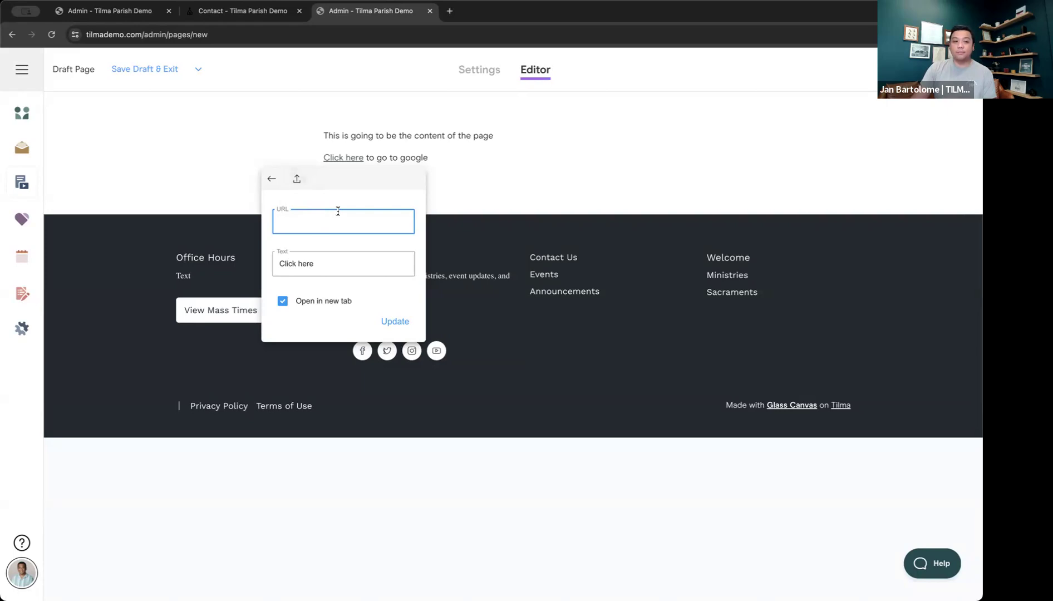
{"action": "left_click", "coordinate": [299, 179]}
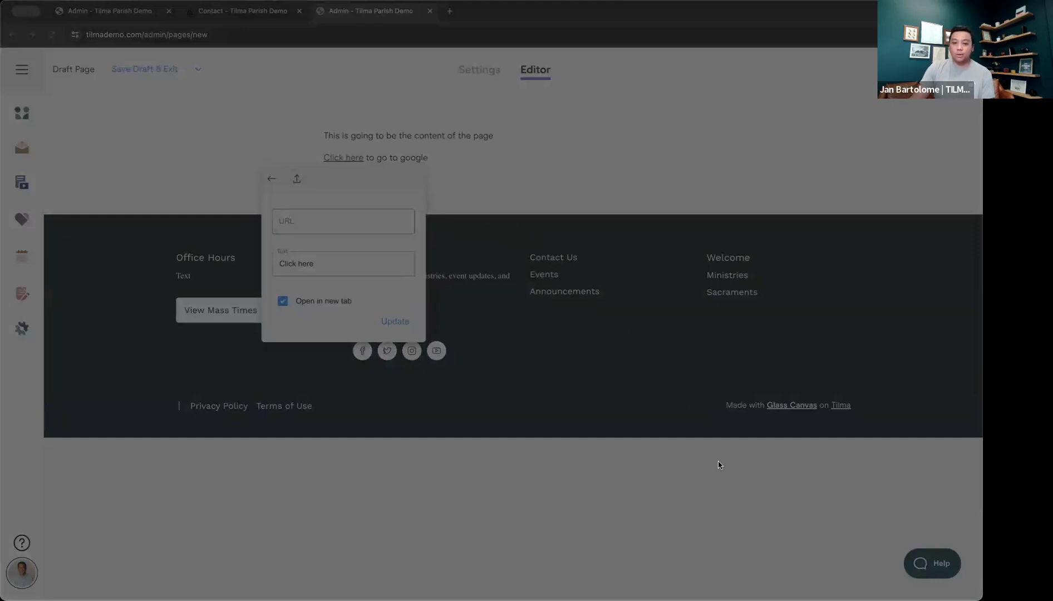
{"action": "key", "text": "Escape"}
Step: Delete both lines of text from the page's content area
{"action": "left_click", "coordinate": [471, 167]}
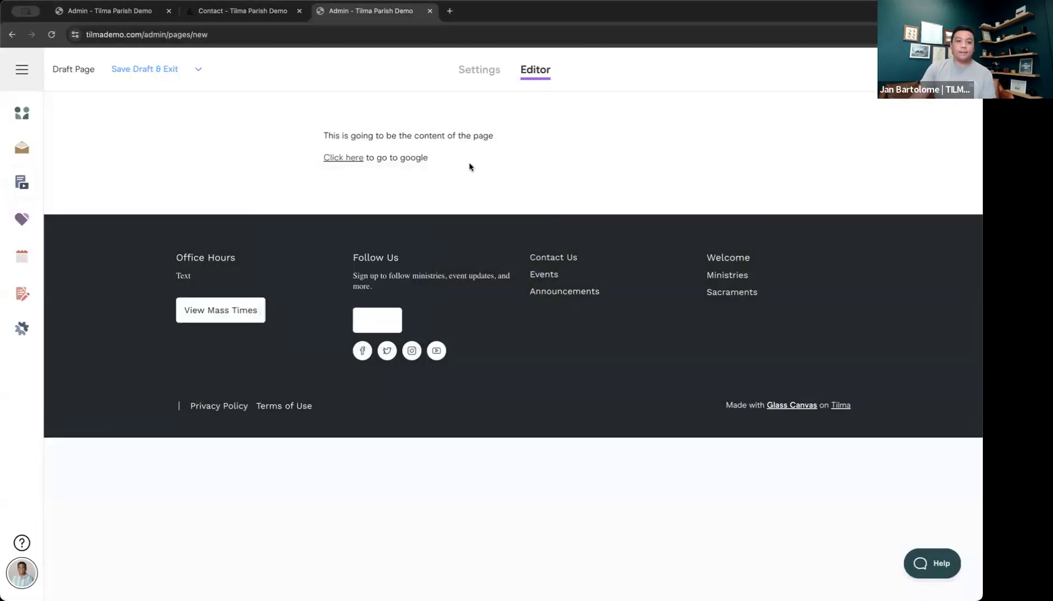
{"action": "left_click", "coordinate": [319, 134], "text": "shift"}
{"action": "key", "text": "BackSpace"}
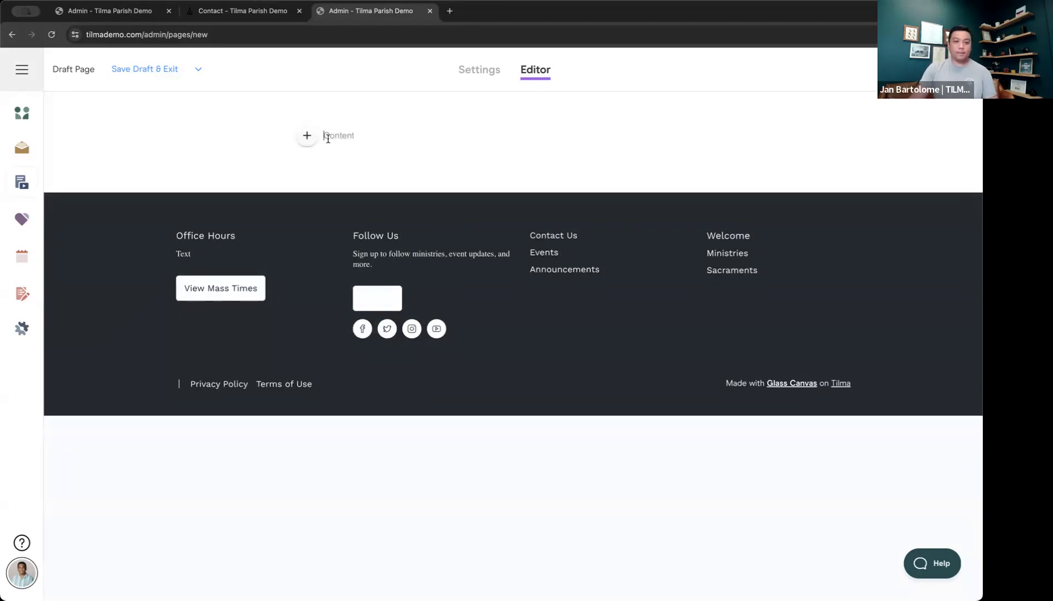
Step: Try inserting the "st matthew parish" image file into the content area, and delete it again
{"action": "left_click", "coordinate": [307, 137]}
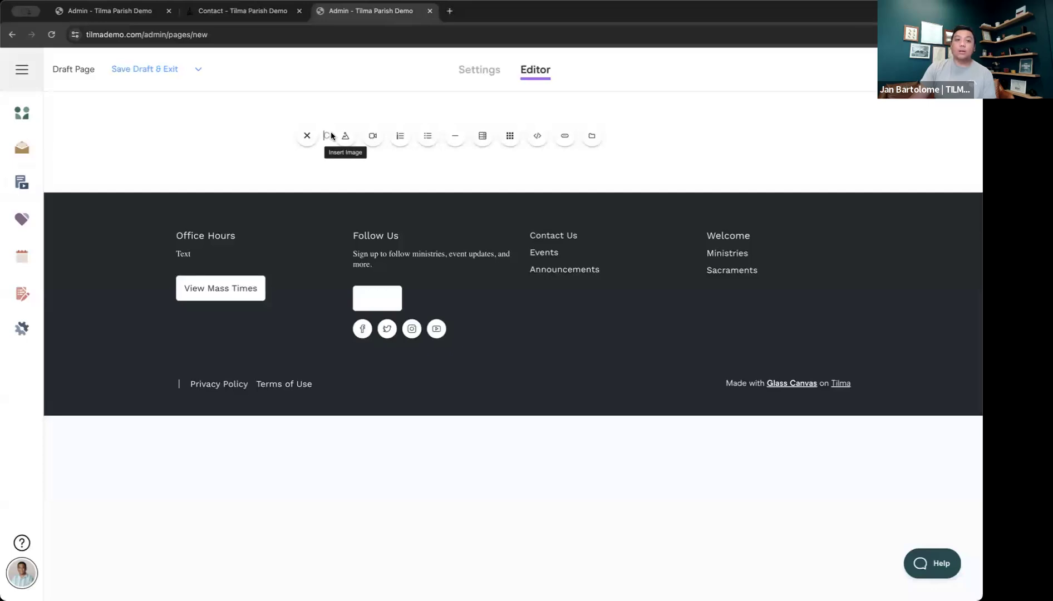
{"action": "left_click", "coordinate": [307, 135]}
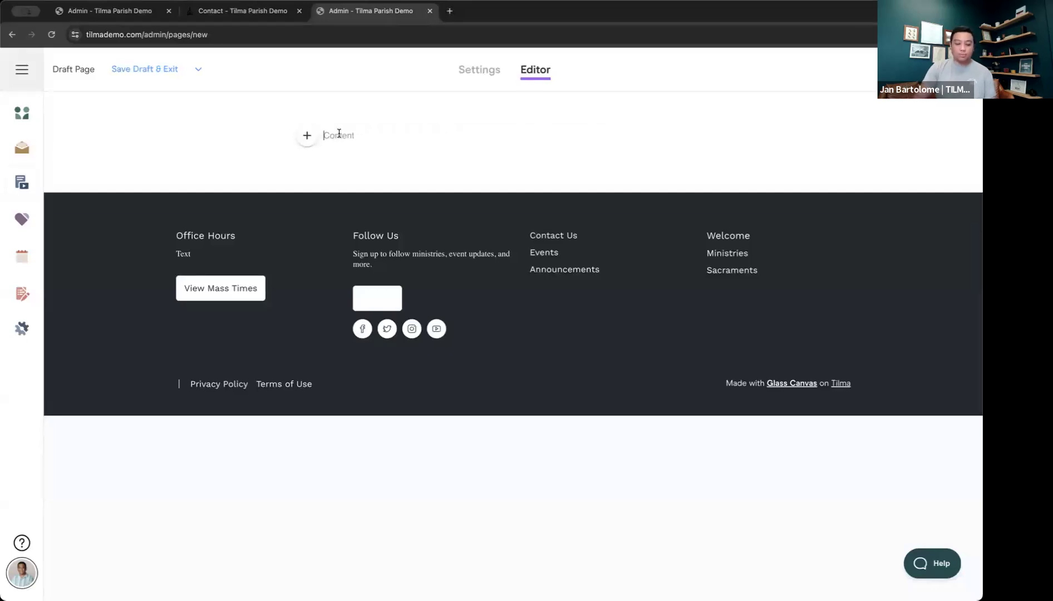
{"action": "key", "text": "Return"}
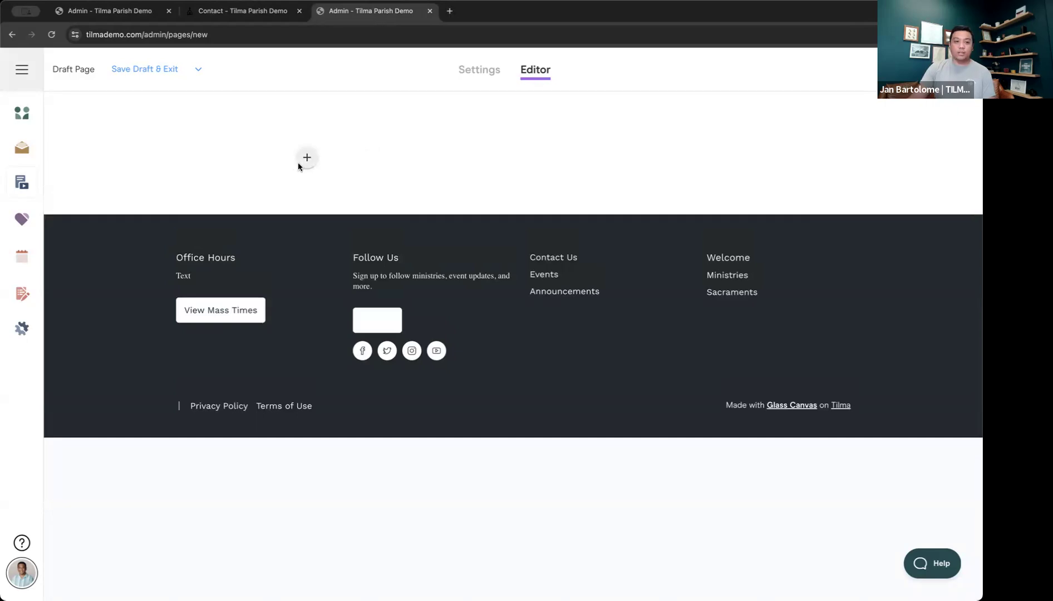
{"action": "left_click", "coordinate": [306, 158]}
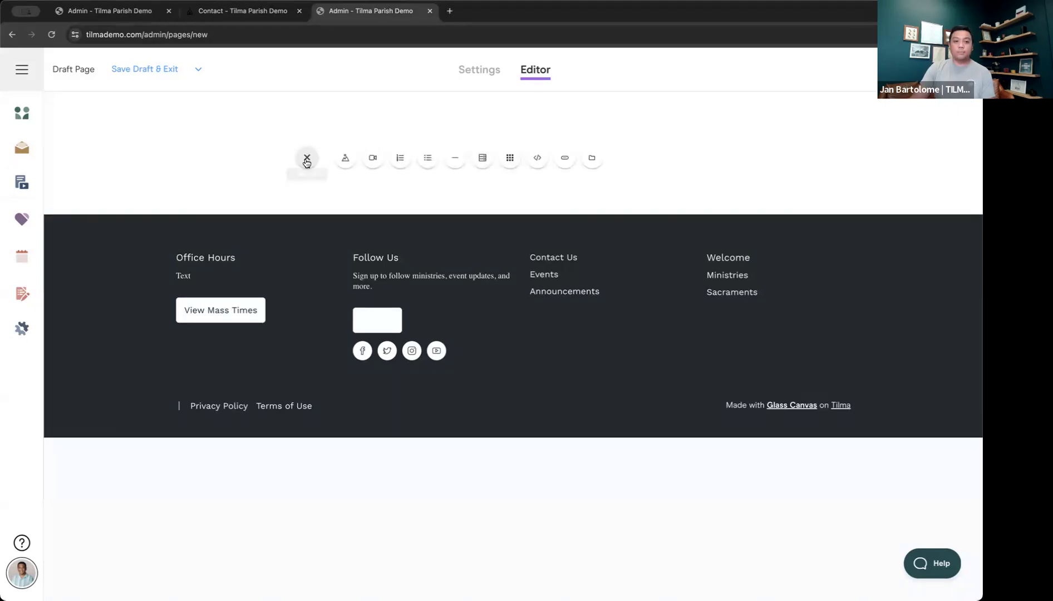
{"action": "left_click", "coordinate": [342, 159]}
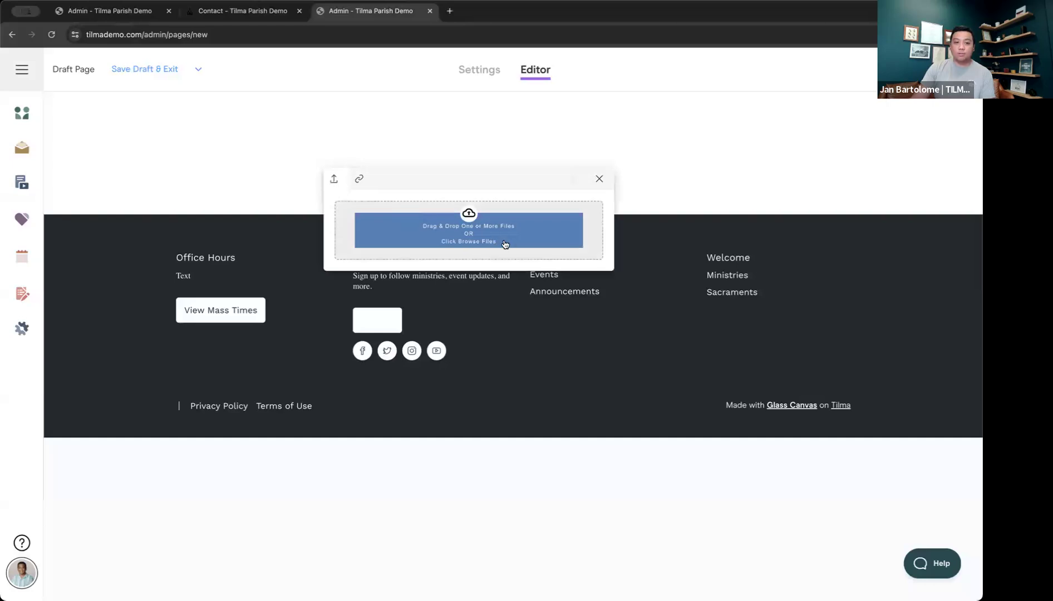
{"action": "left_click", "coordinate": [450, 238]}
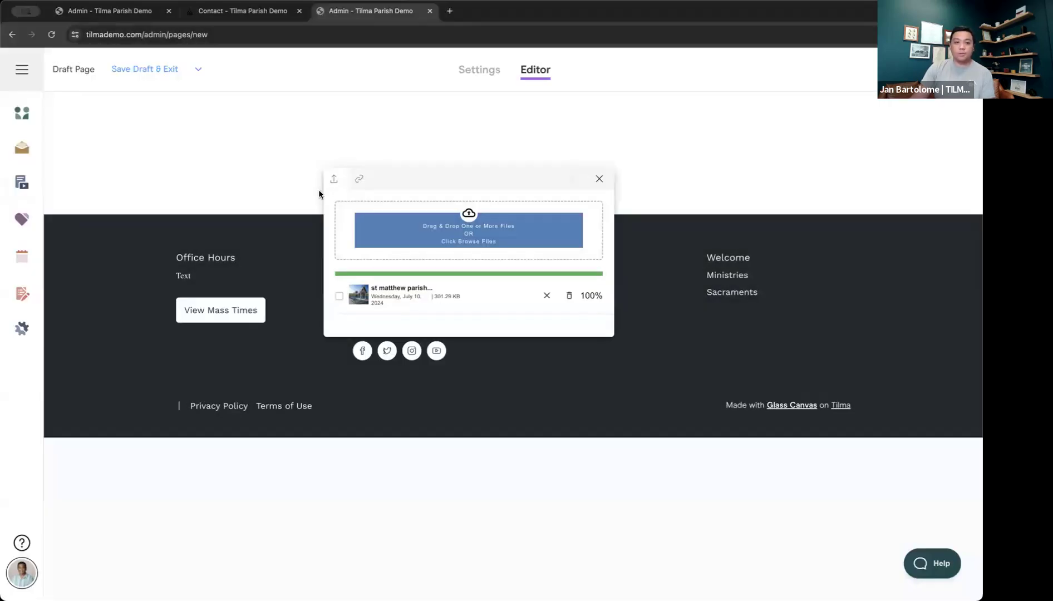
{"action": "left_click", "coordinate": [568, 286]}
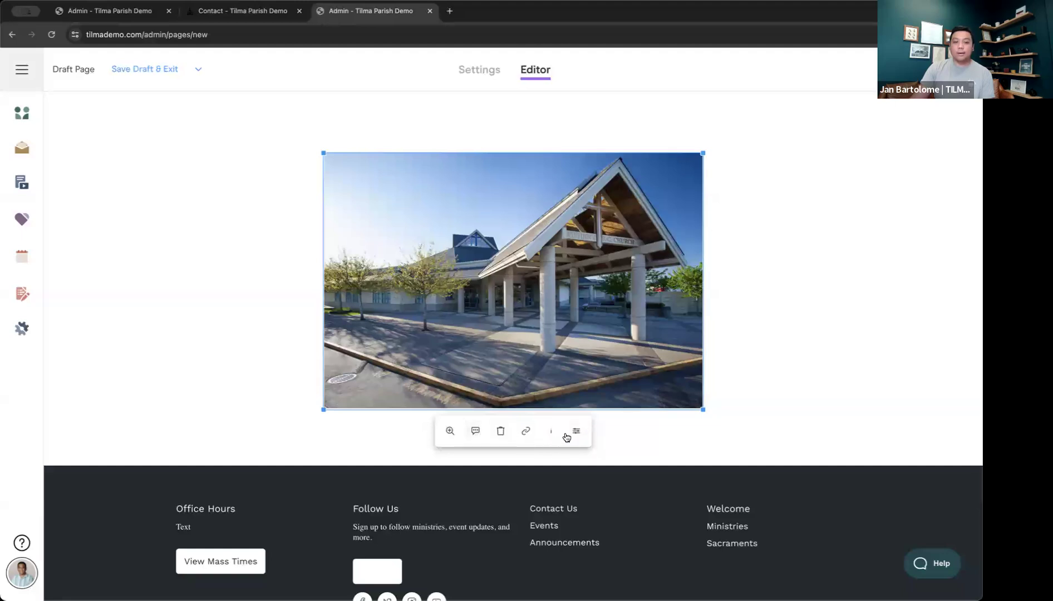
{"action": "left_click", "coordinate": [499, 433]}
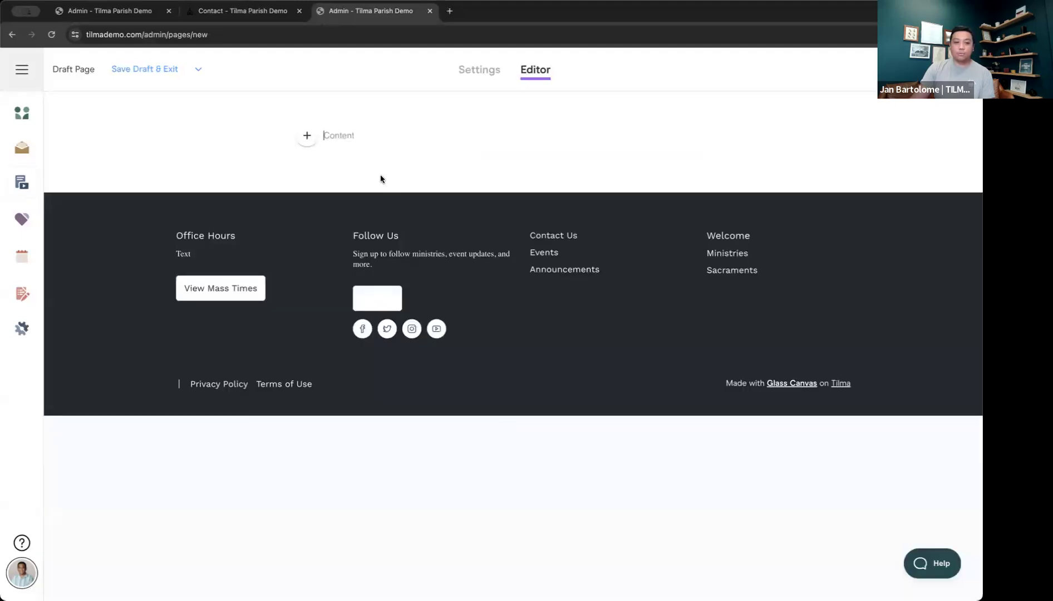
Step: View the video insertion dialog with its link field and close it without adding a video
{"action": "left_click", "coordinate": [306, 135]}
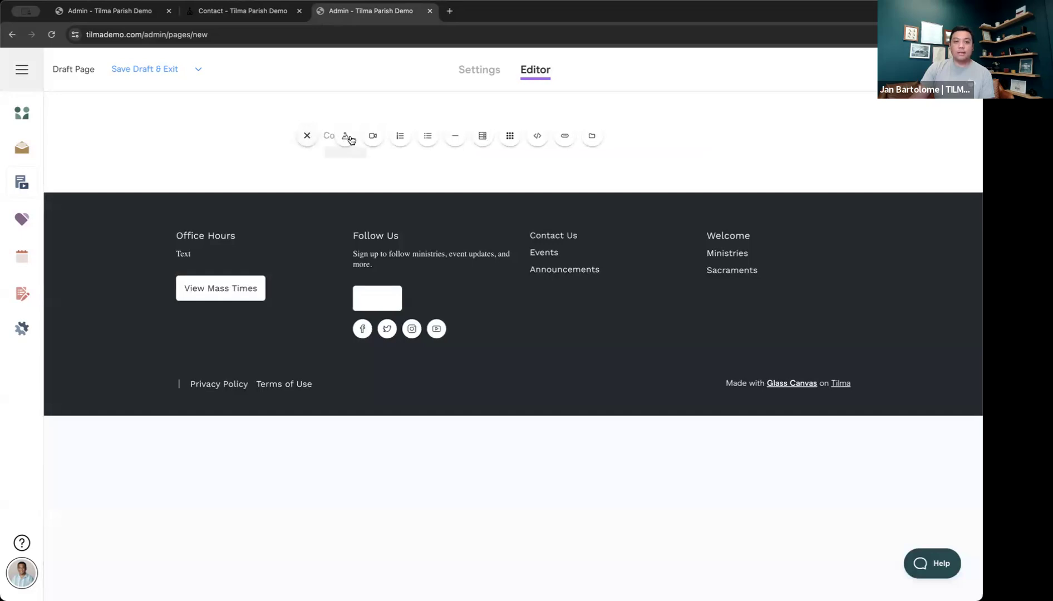
{"action": "left_click", "coordinate": [370, 138]}
{"action": "left_click", "coordinate": [403, 206]}
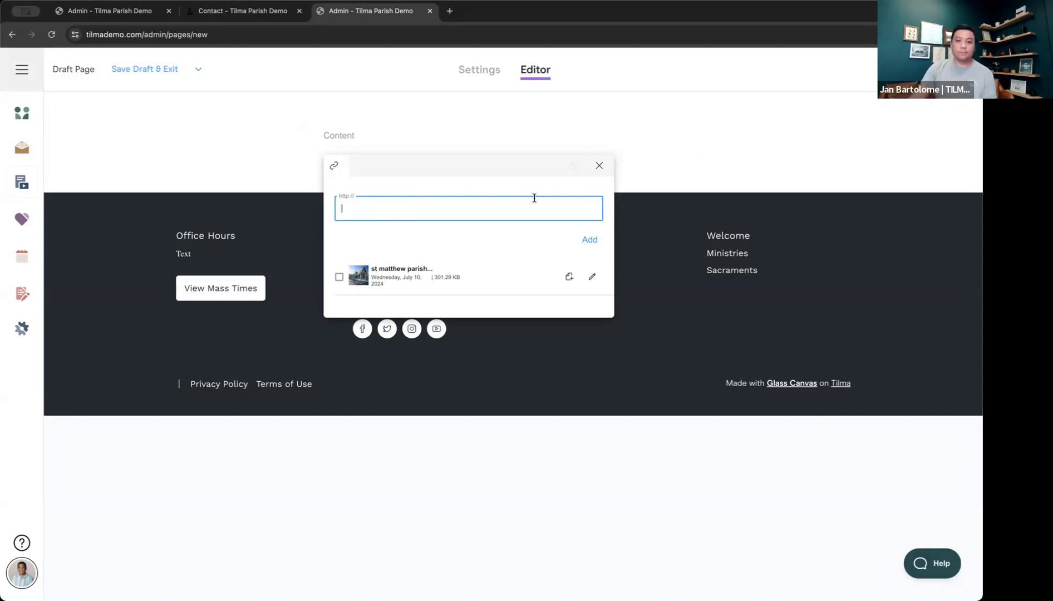
{"action": "left_click", "coordinate": [599, 165]}
Step: Try a horizontal line in the empty content area and remove it again
{"action": "left_click", "coordinate": [307, 136]}
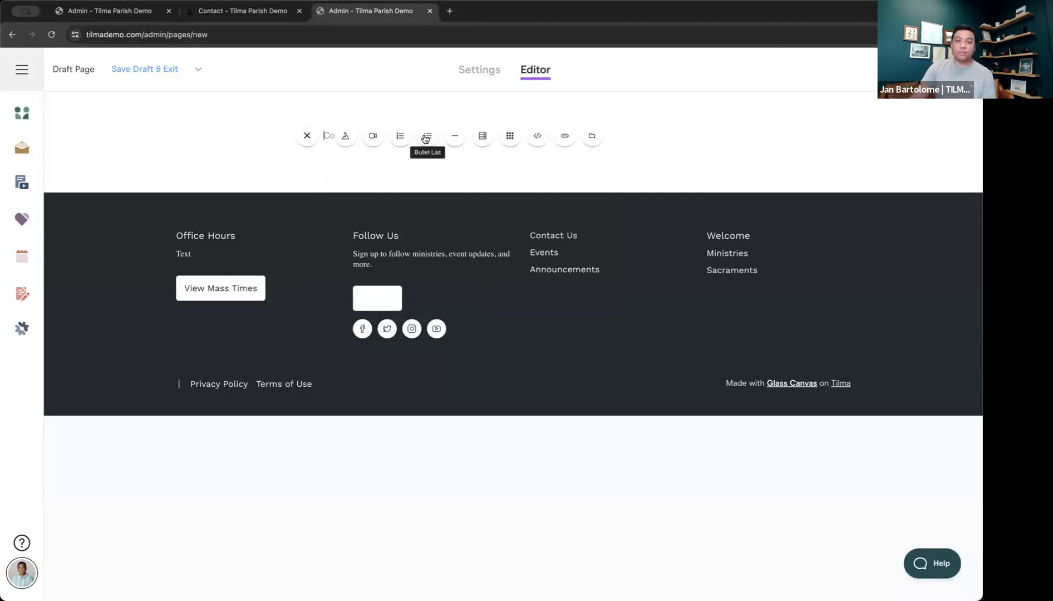
{"action": "left_click", "coordinate": [455, 137]}
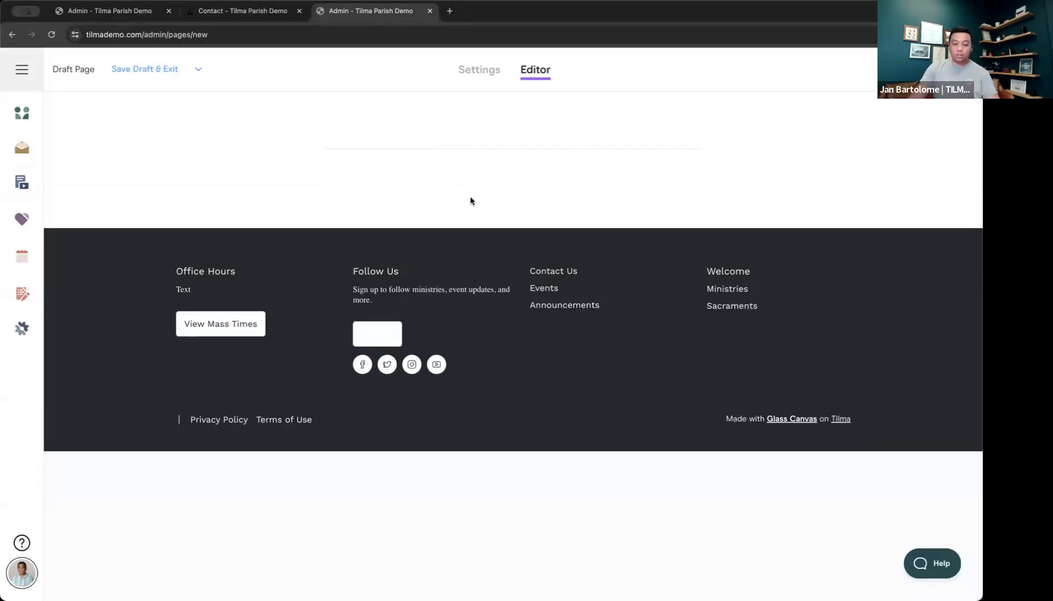
{"action": "key", "text": "BackSpace"}
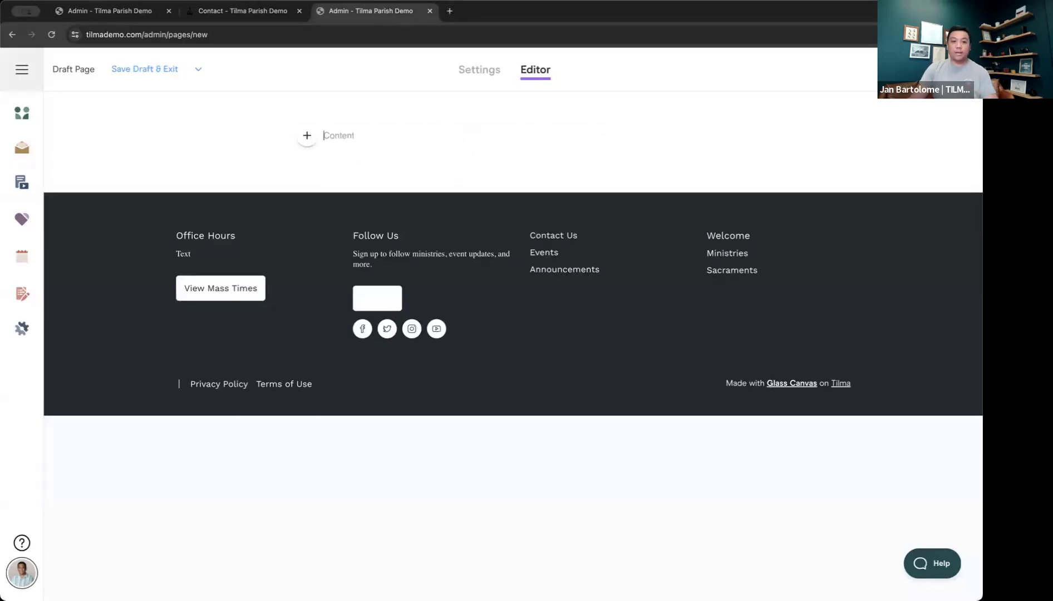
Step: Insert a Featured Content block in the empty content area and set it to display 1 resource
{"action": "left_click", "coordinate": [308, 139]}
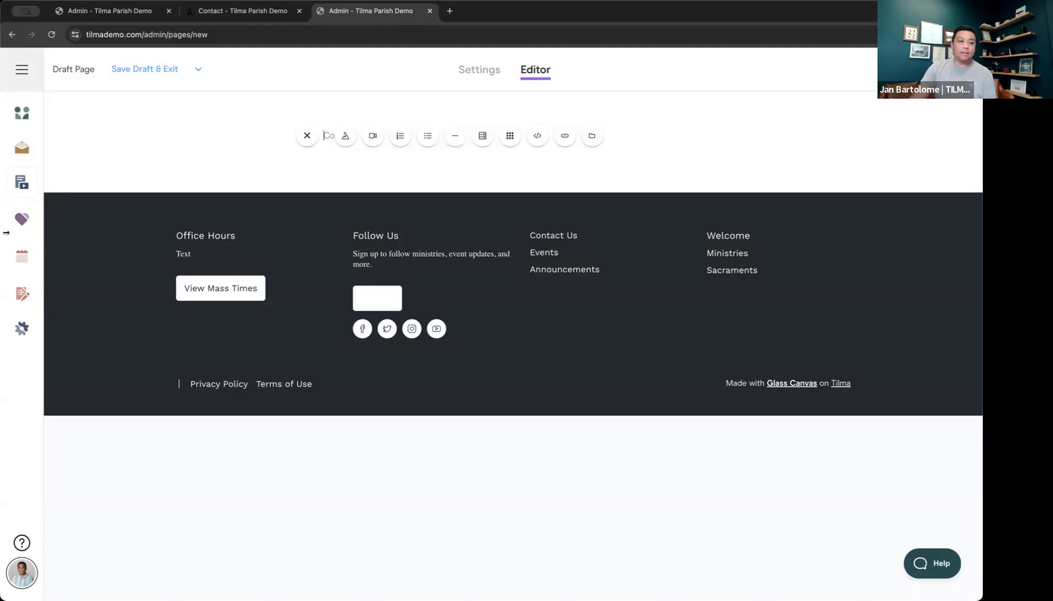
{"action": "mouse_move", "coordinate": [65, 275]}
{"action": "scroll", "coordinate": [70, 290], "scroll_direction": "down", "scroll_amount": 4}
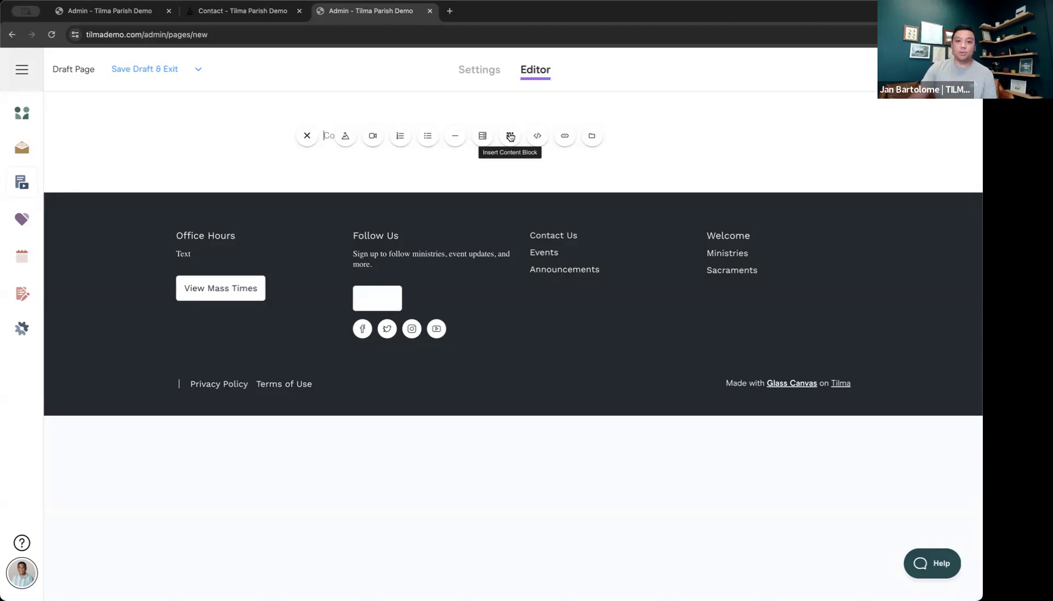
{"action": "left_click", "coordinate": [510, 137]}
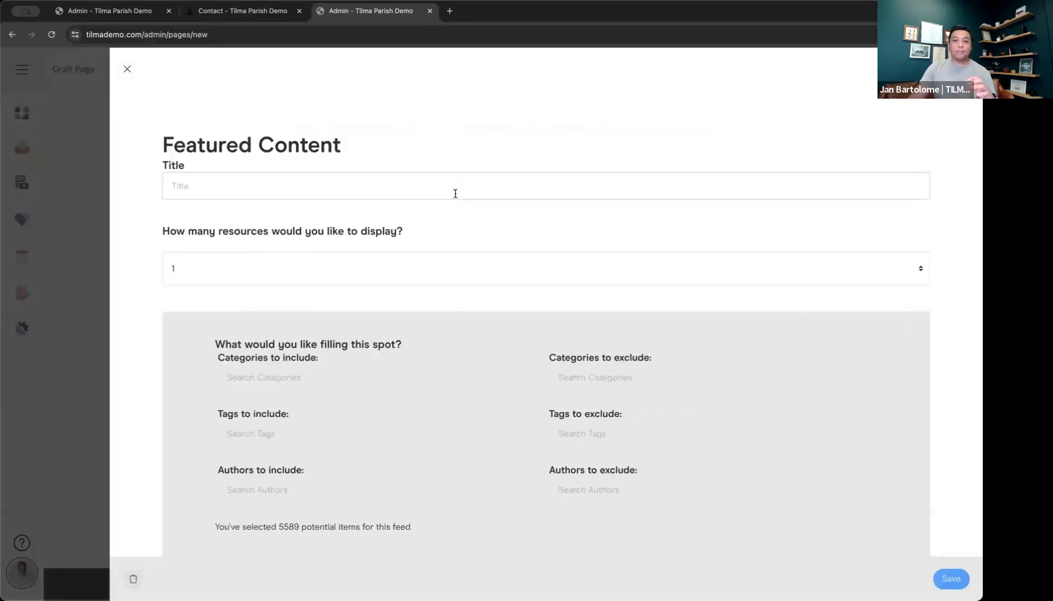
{"action": "left_click", "coordinate": [421, 192]}
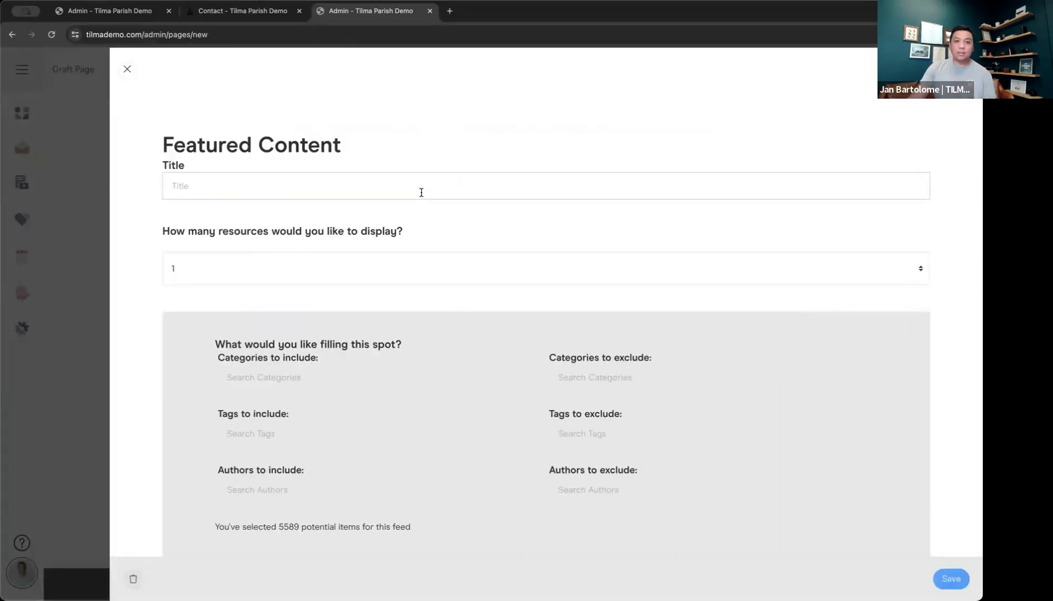
{"action": "scroll", "coordinate": [421, 193], "scroll_direction": "down", "scroll_amount": 3}
{"action": "left_click", "coordinate": [380, 199]}
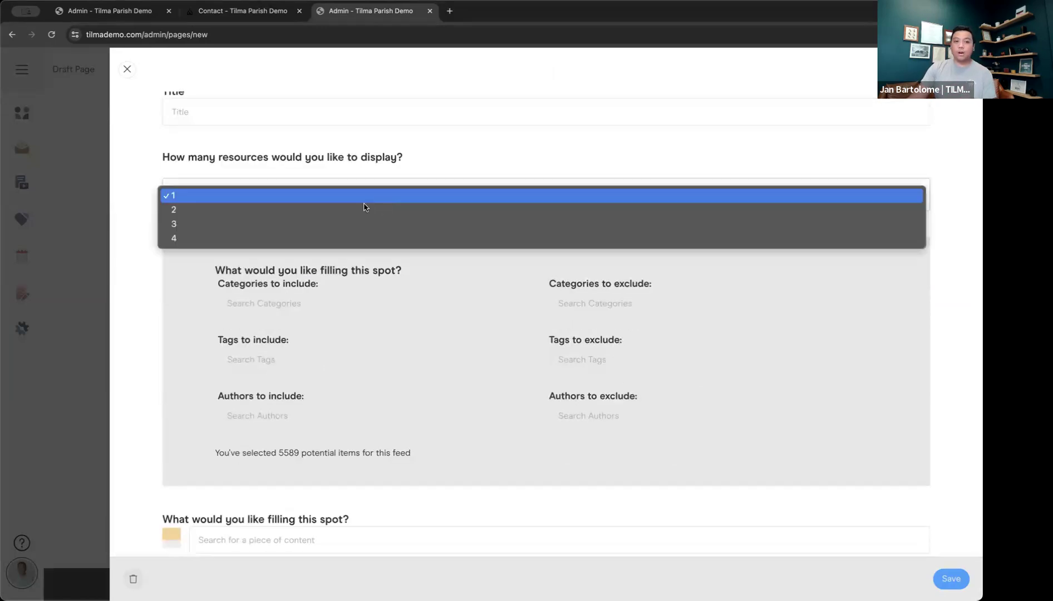
{"action": "left_click", "coordinate": [266, 195]}
{"action": "scroll", "coordinate": [445, 216], "scroll_direction": "down", "scroll_amount": 2}
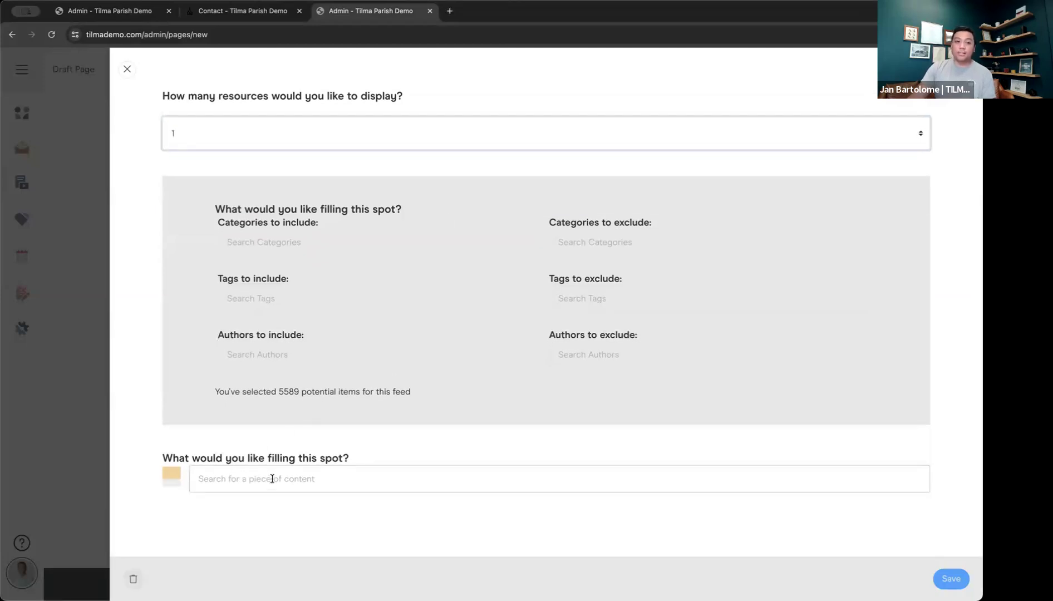
Step: Copy the Contact page's address from its browser tab and paste it into the block's content search field
{"action": "left_click", "coordinate": [261, 15]}
{"action": "left_click", "coordinate": [219, 135]}
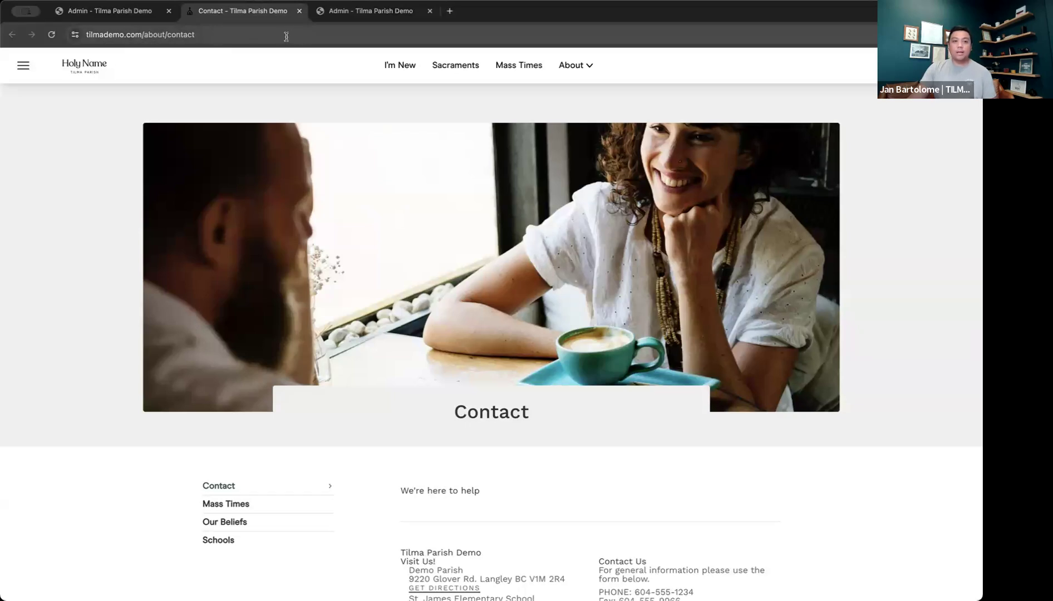
{"action": "left_click_drag", "start_coordinate": [286, 37], "coordinate": [79, 39]}
{"action": "key", "text": "super+c"}
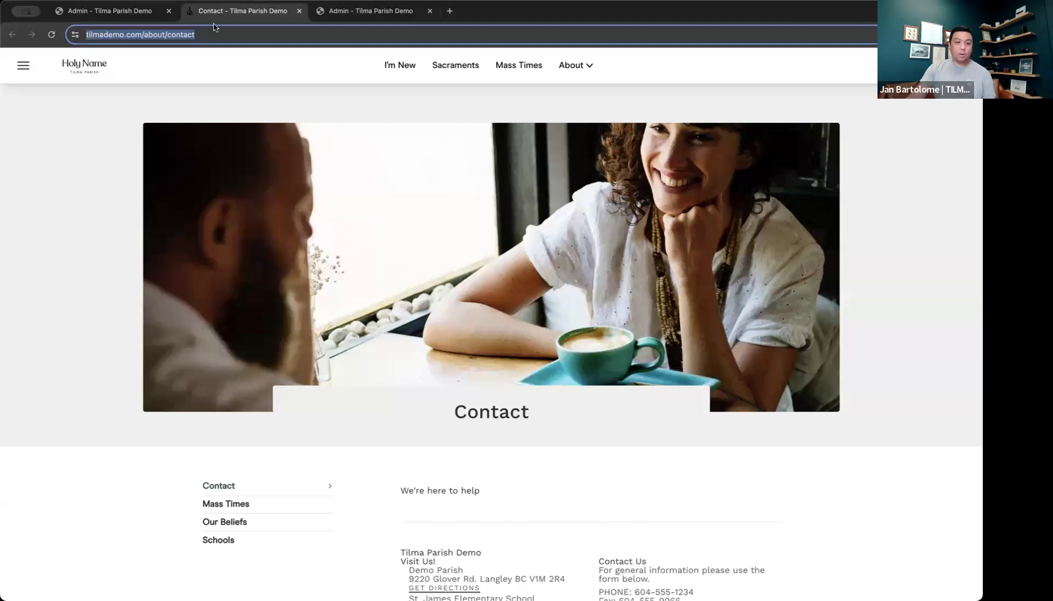
{"action": "left_click", "coordinate": [350, 13]}
{"action": "left_click", "coordinate": [333, 477]}
{"action": "key", "text": "super+v"}
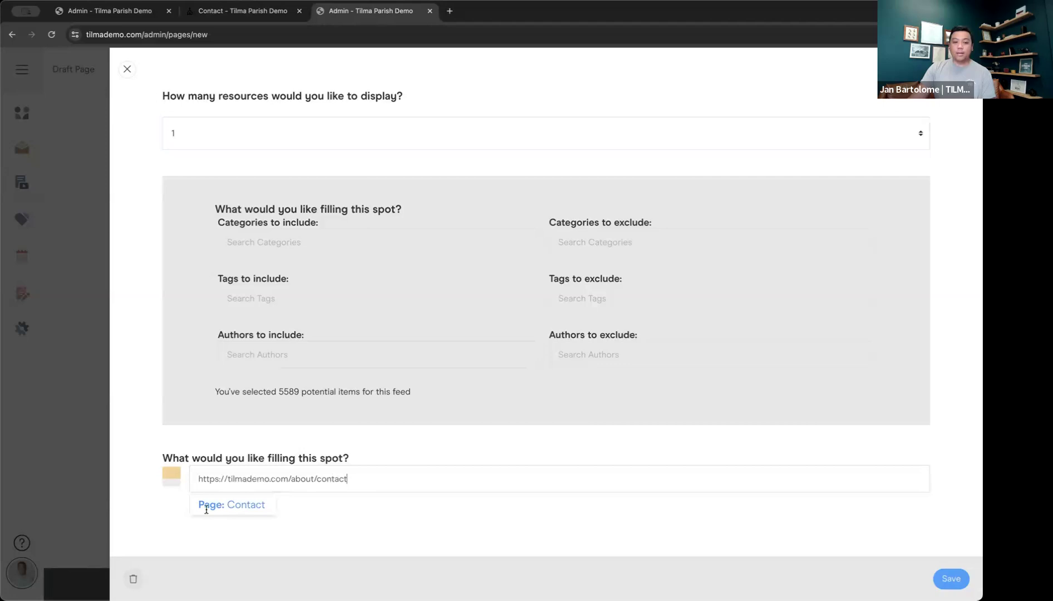
Step: Replace the pasted address with "contact" to search for the page by name
{"action": "key", "text": "BackSpace"}
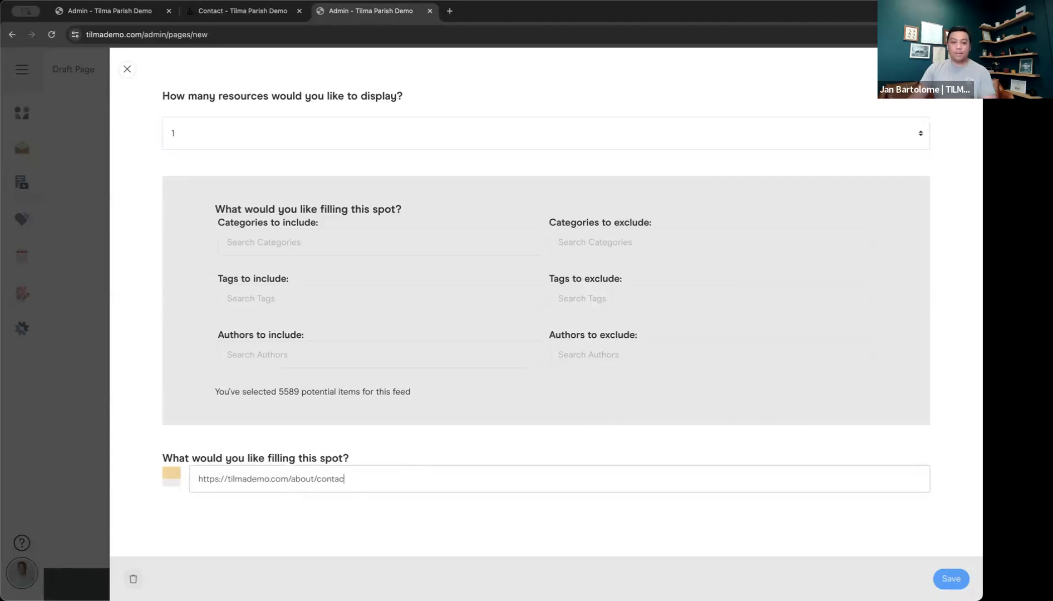
{"action": "key", "text": "BackSpace"}
{"action": "key", "text": "BackSpace"}
{"action": "key", "text": "BackSpace"}
{"action": "key", "text": "BackSpace"}
{"action": "key", "text": "BackSpace"}
{"action": "key", "text": "BackSpace"}
{"action": "key", "text": "BackSpace"}
{"action": "key", "text": "BackSpace"}
{"action": "key", "text": "BackSpace"}
{"action": "key", "text": "BackSpace"}
{"action": "key", "text": "BackSpace"}
{"action": "key", "text": "BackSpace"}
{"action": "key", "text": "BackSpace"}
{"action": "key", "text": "BackSpace"}
{"action": "type", "text": "contact"}
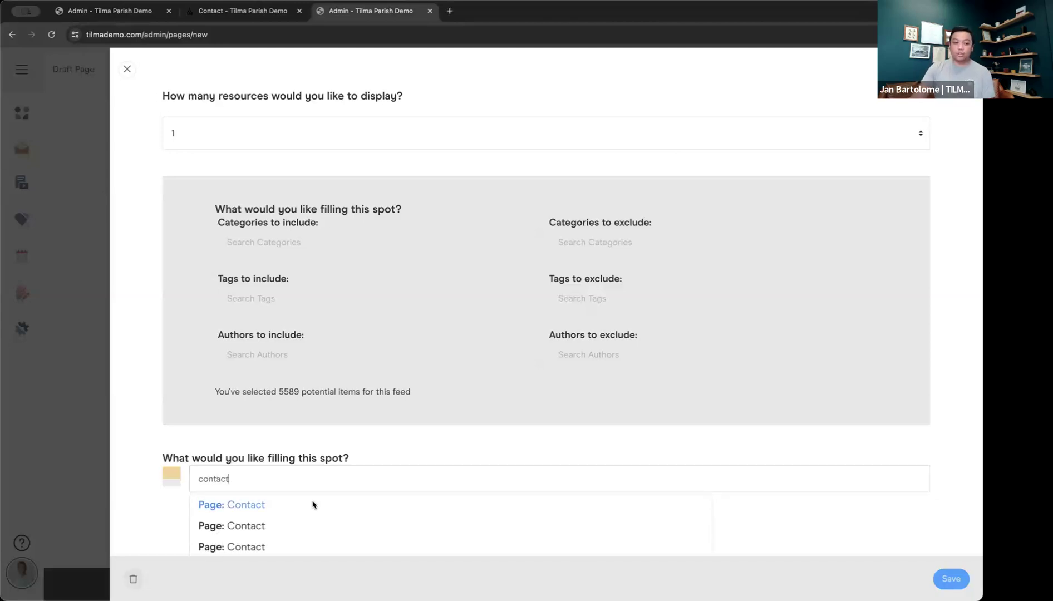
Step: Search the content for "page", look through the suggestions, extend the search to "page: cont", and clear the field
{"action": "left_click_drag", "start_coordinate": [247, 479], "coordinate": [176, 481]}
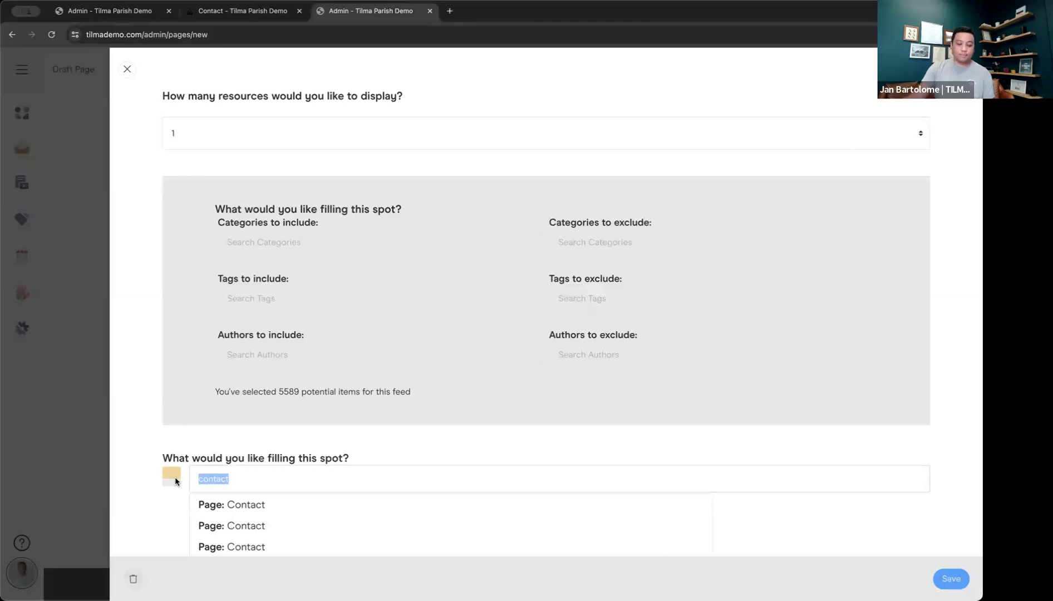
{"action": "key", "text": "BackSpace"}
{"action": "type", "text": "page"}
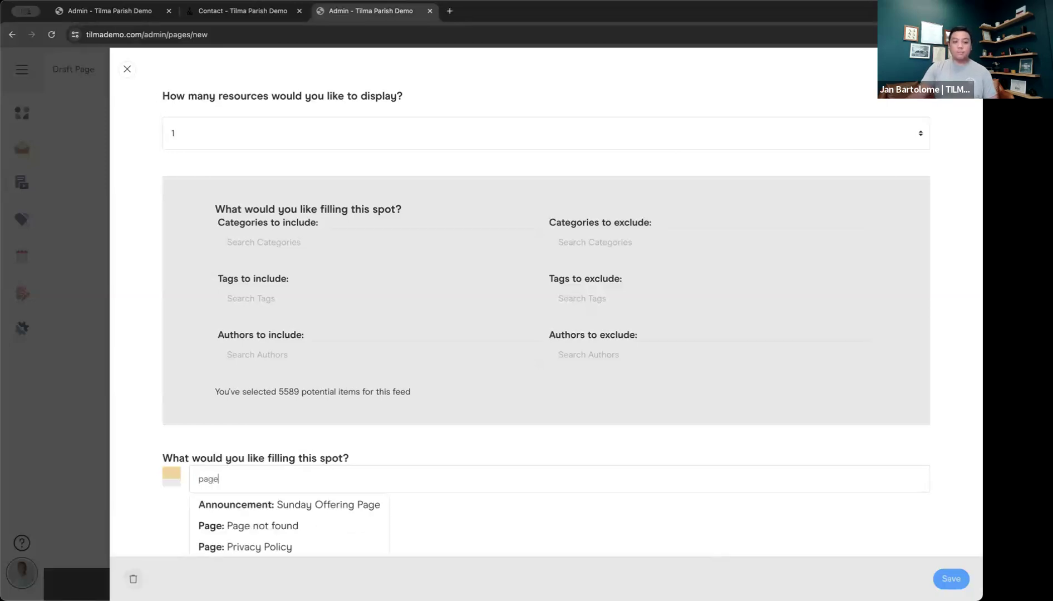
{"action": "scroll", "coordinate": [191, 461], "scroll_direction": "down", "scroll_amount": 5}
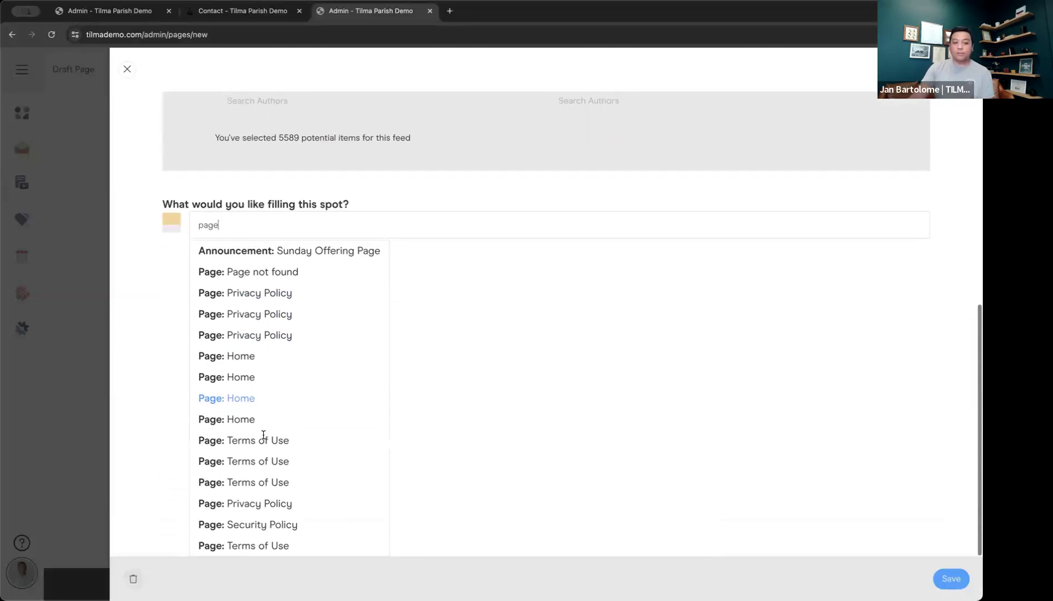
{"action": "scroll", "coordinate": [252, 436], "scroll_direction": "up", "scroll_amount": 2}
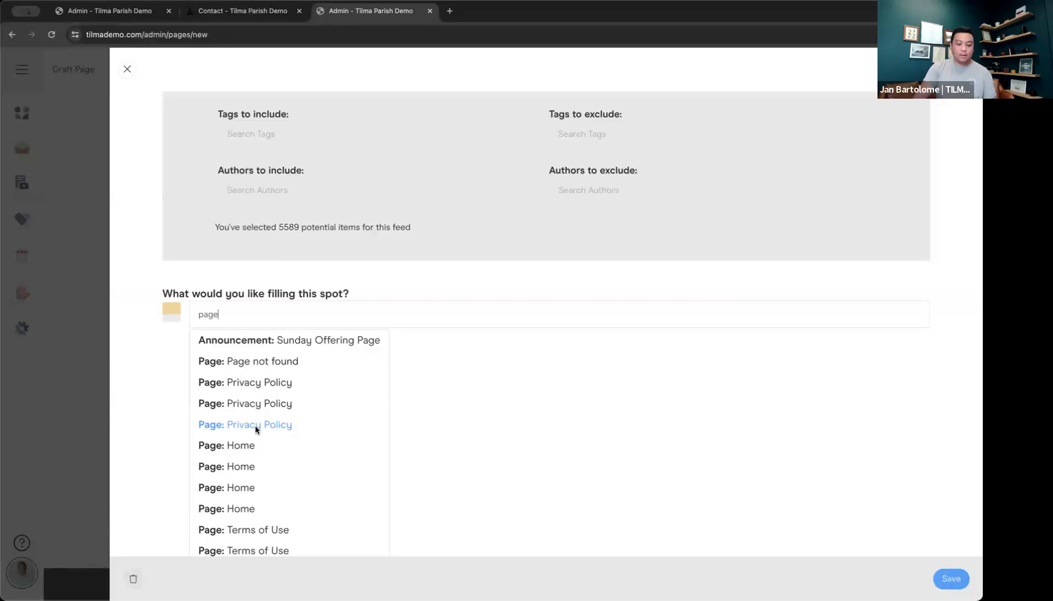
{"action": "type", "text": ": cont"}
{"action": "key", "text": "ctrl+a"}
{"action": "key", "text": "BackSpace"}
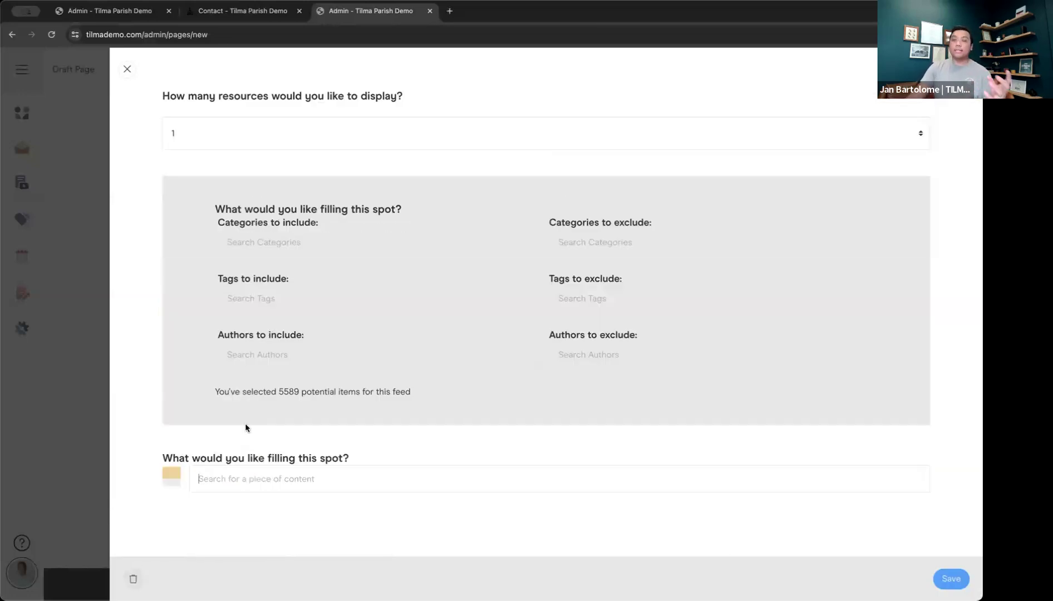
{"action": "left_click", "coordinate": [255, 18]}
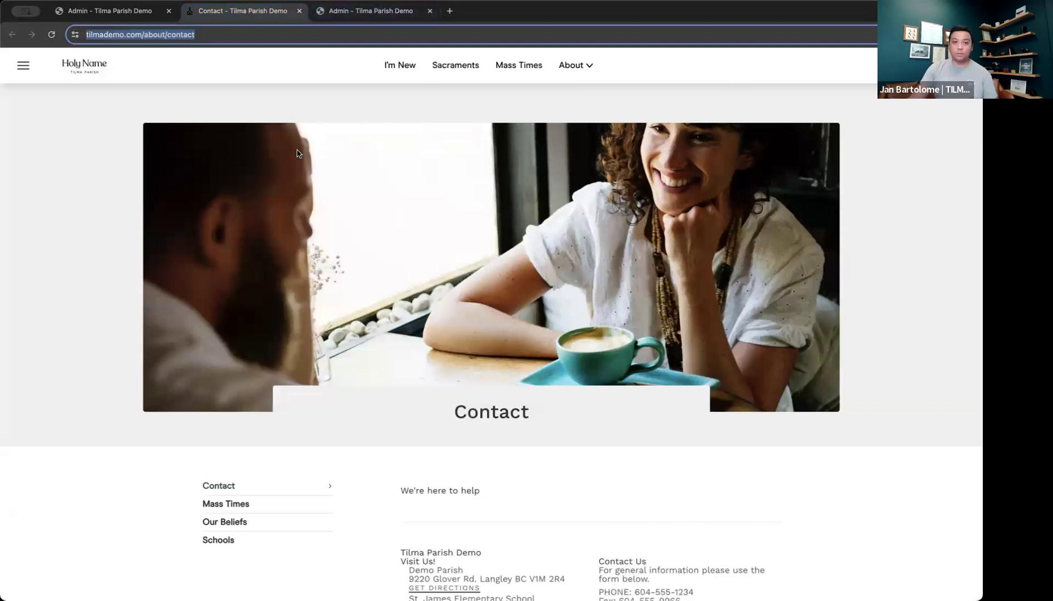
{"action": "key", "text": "ctrl+Tab"}
{"action": "left_click", "coordinate": [277, 481]}
{"action": "key", "text": "ctrl+v"}
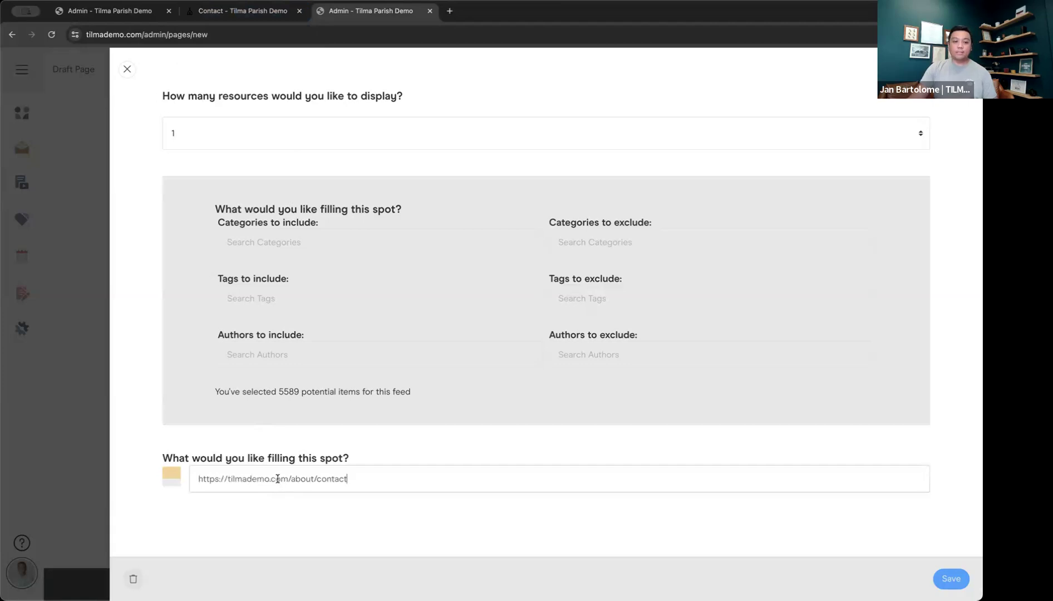
{"action": "left_click", "coordinate": [220, 505]}
{"action": "left_click", "coordinate": [950, 579]}
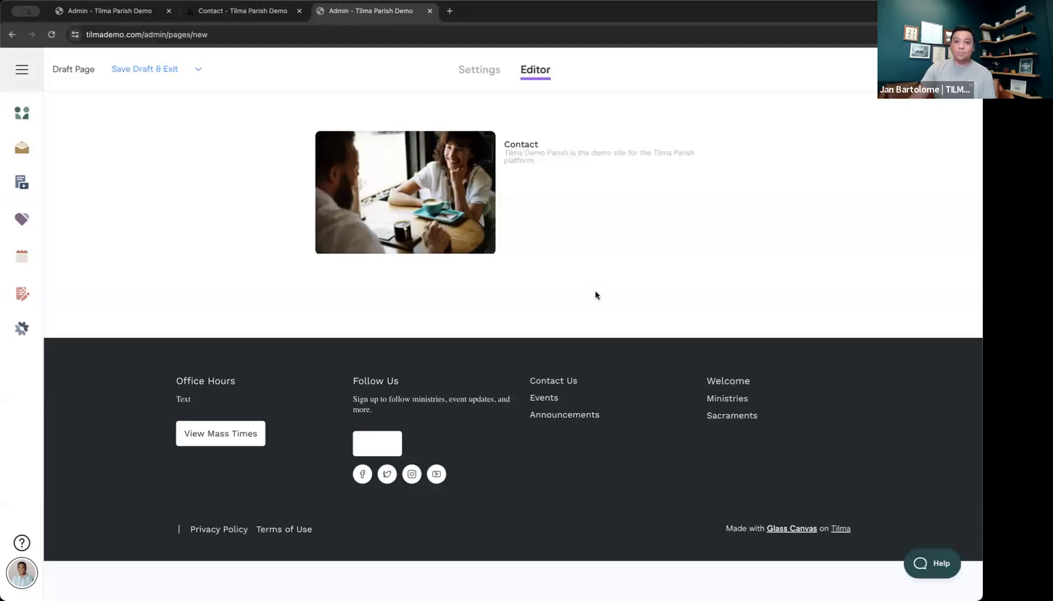
Step: Reopen the Contact featured content block's settings and delete the block from the page
{"action": "mouse_move", "coordinate": [576, 164]}
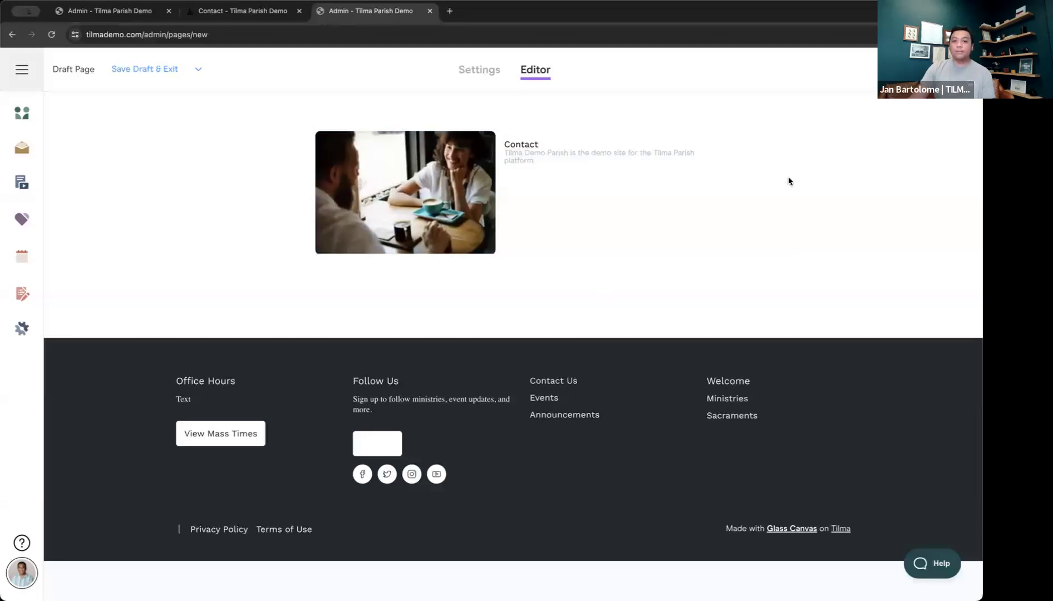
{"action": "left_click", "coordinate": [530, 184]}
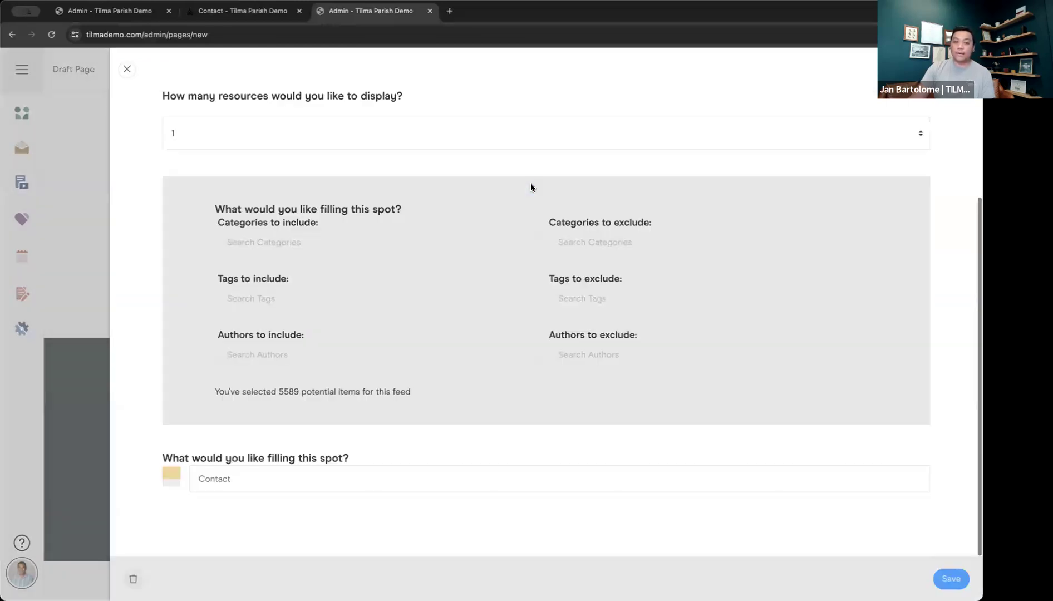
{"action": "left_click", "coordinate": [132, 582]}
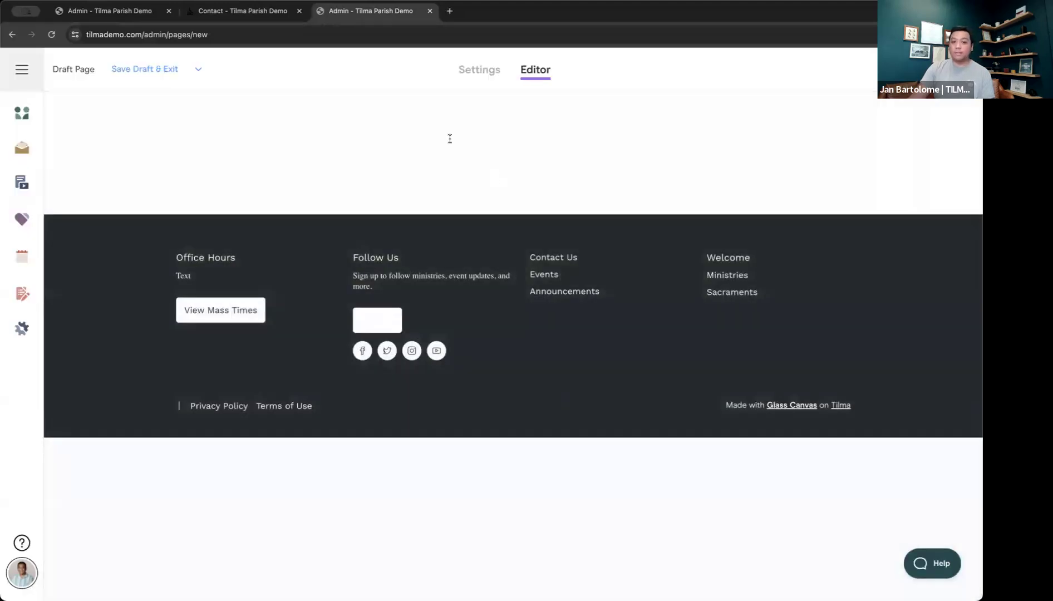
Step: View the Custom HTML block's code editor and discard the block without adding code
{"action": "left_click", "coordinate": [308, 137]}
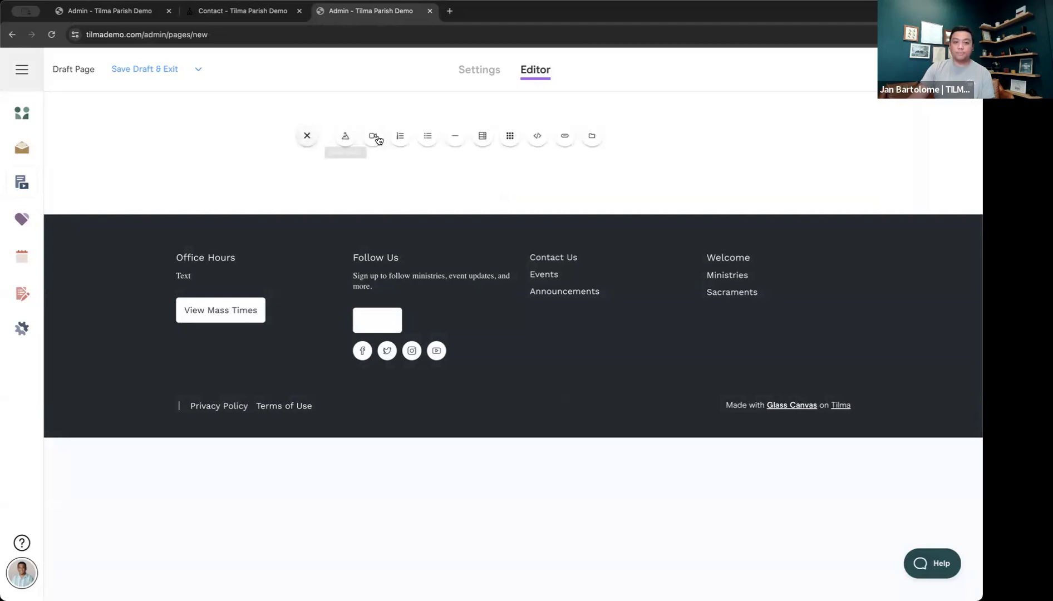
{"action": "left_click", "coordinate": [537, 136]}
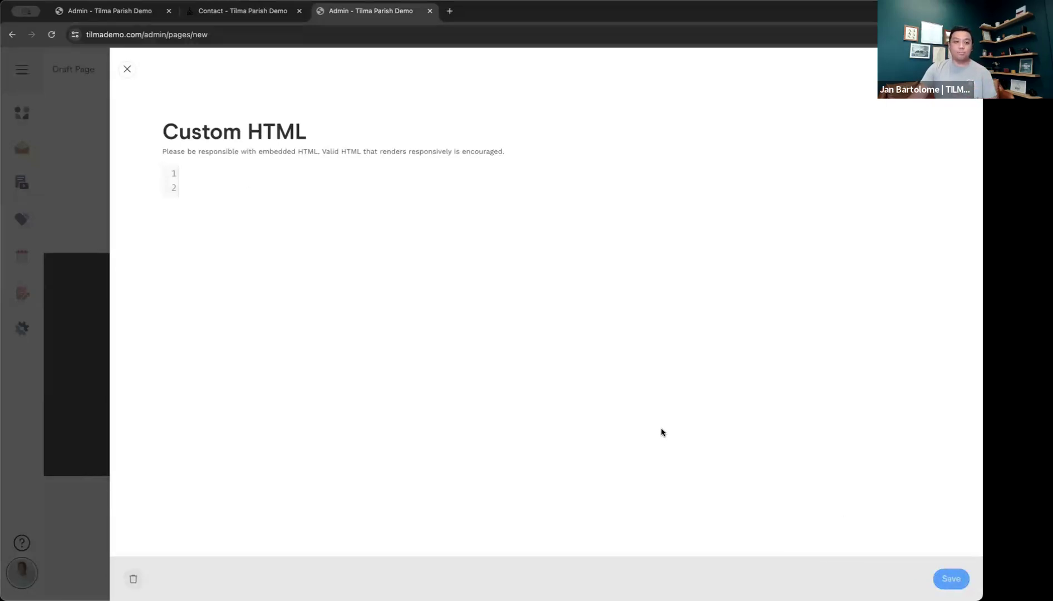
{"action": "left_click", "coordinate": [133, 579]}
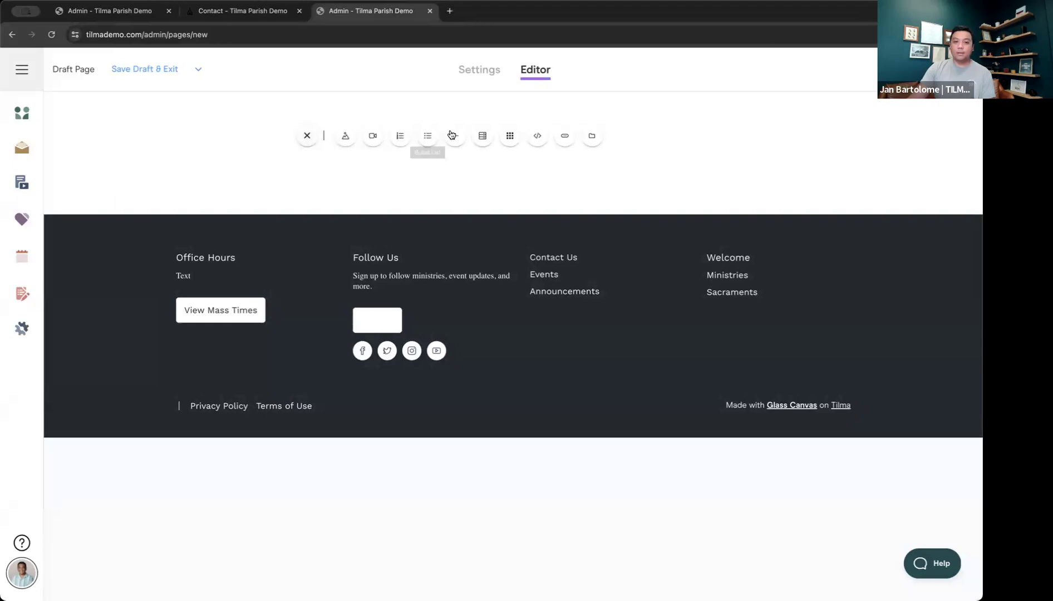
Step: Insert a button with the text "Click Here to download this form" and view its file upload option without attaching a file
{"action": "left_click", "coordinate": [564, 138]}
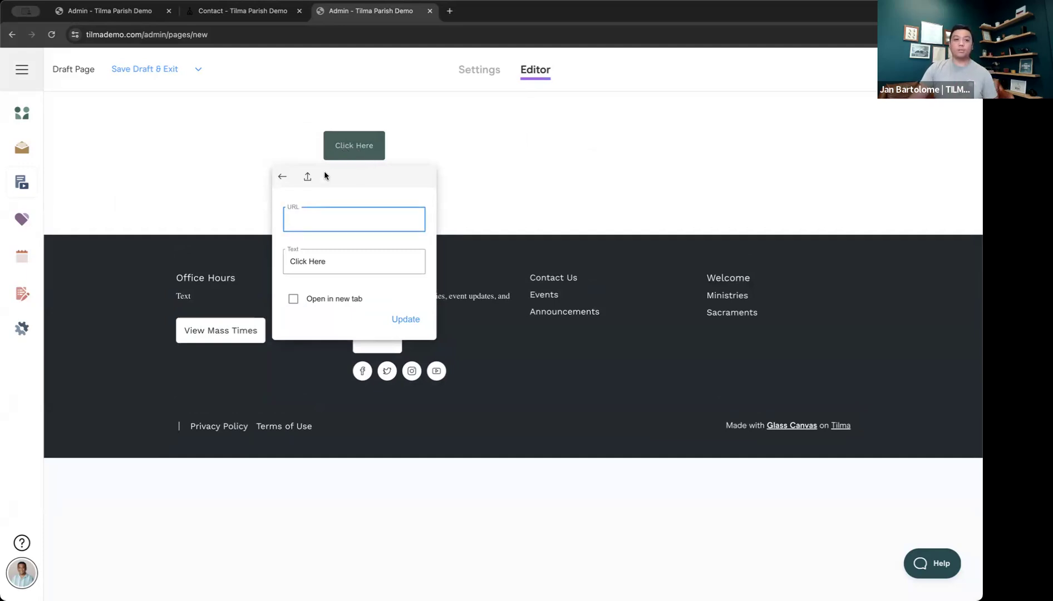
{"action": "left_click", "coordinate": [354, 262]}
{"action": "type", "text": "to "}
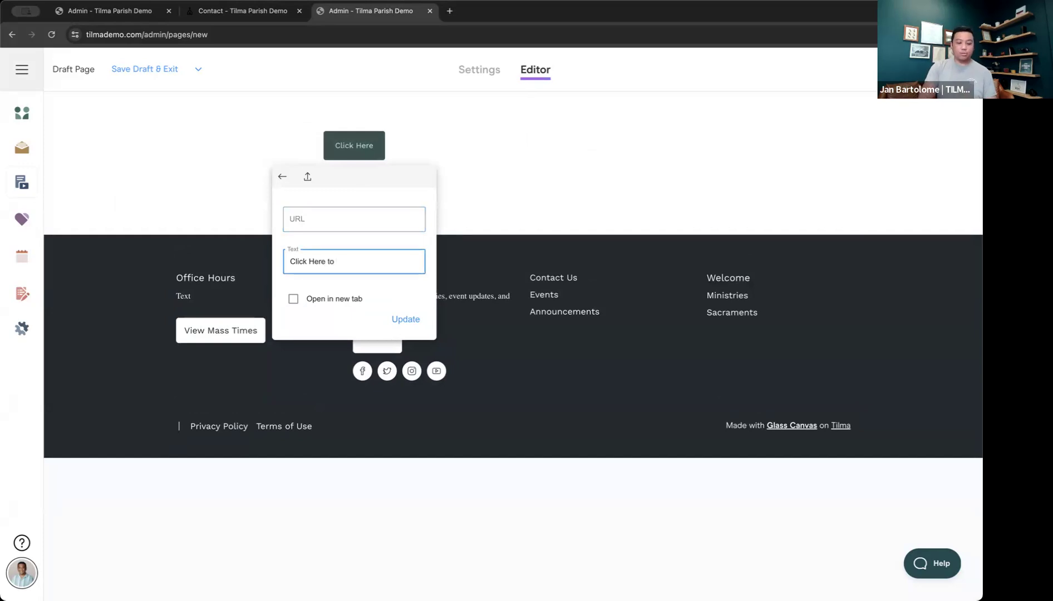
{"action": "type", "text": "download this form"}
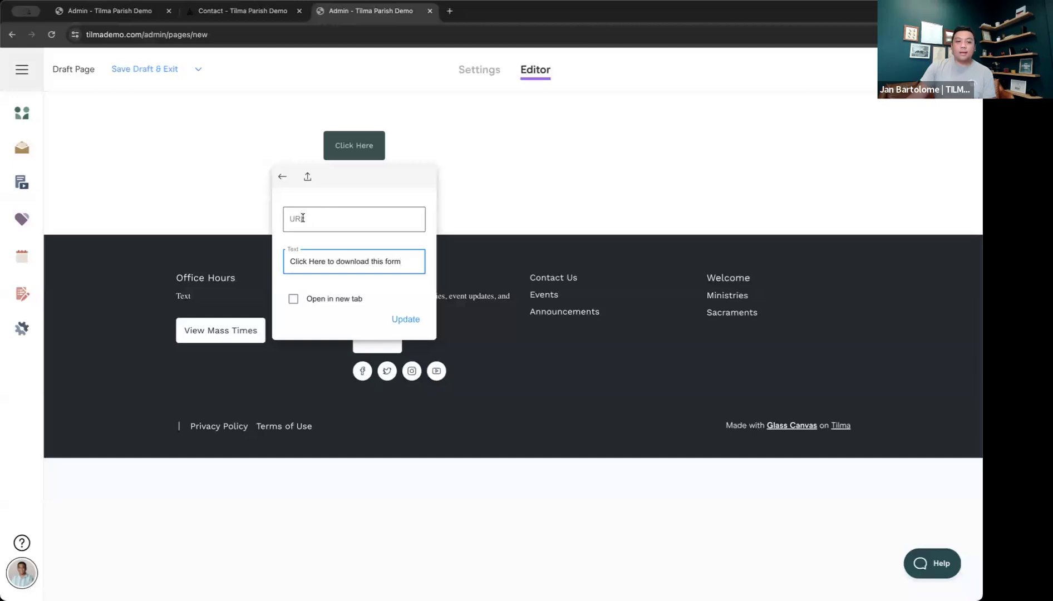
{"action": "left_click", "coordinate": [308, 177]}
{"action": "left_click", "coordinate": [723, 472]}
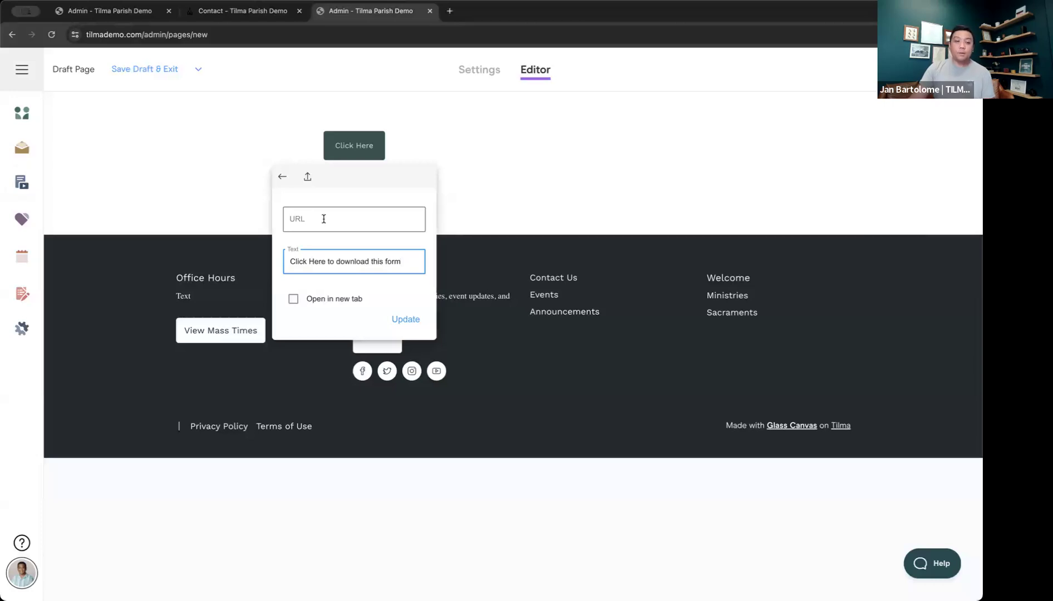
{"action": "left_click_drag", "start_coordinate": [400, 264], "coordinate": [327, 264]}
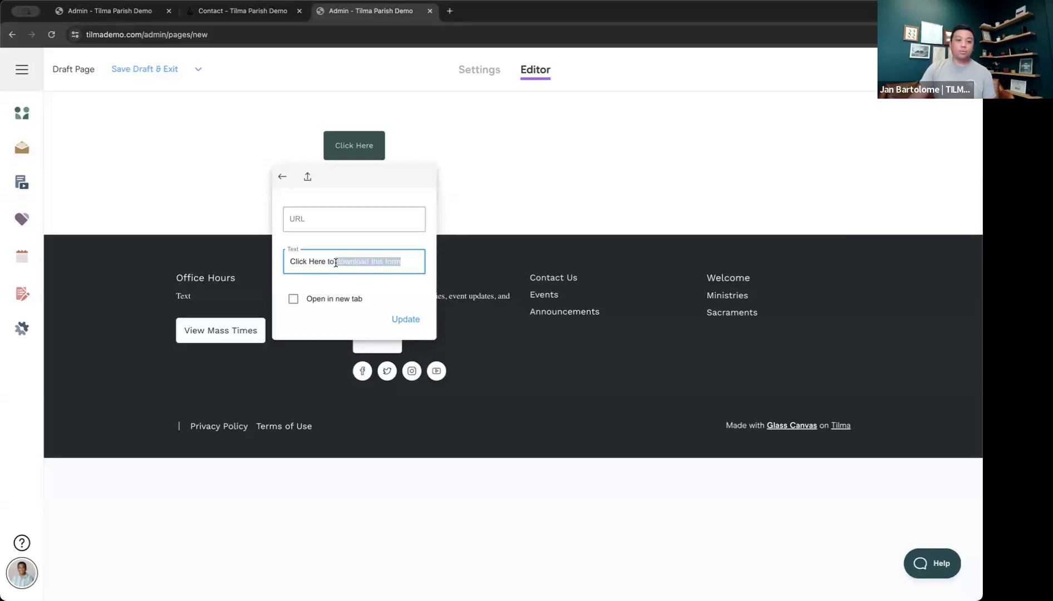
{"action": "type", "text": "vi"}
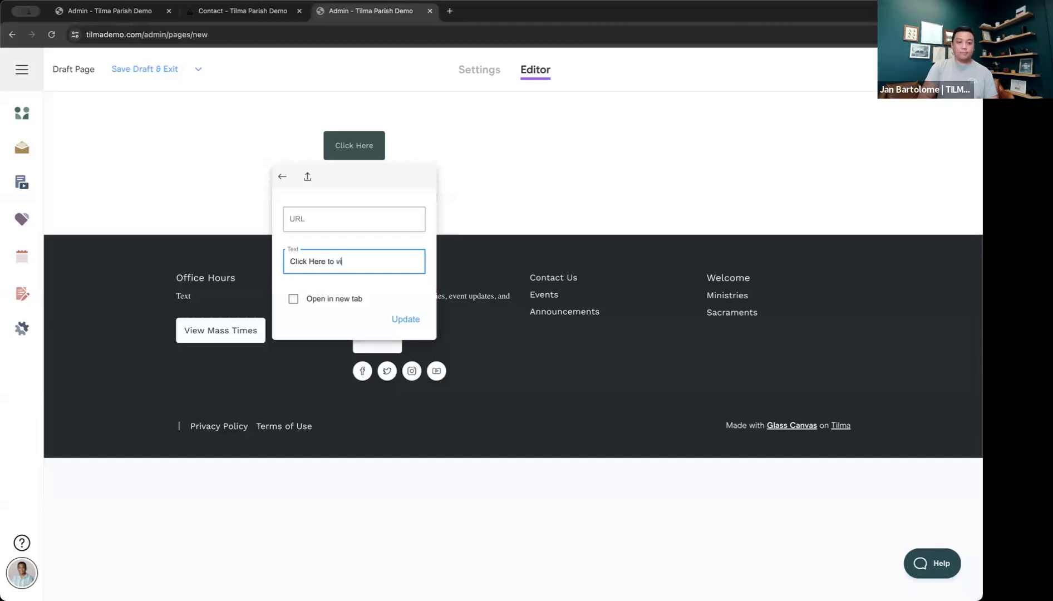
{"action": "type", "text": "sit the Tilma Website"}
{"action": "left_click", "coordinate": [376, 221]}
{"action": "type", "text": "tilmaplatform.com"}
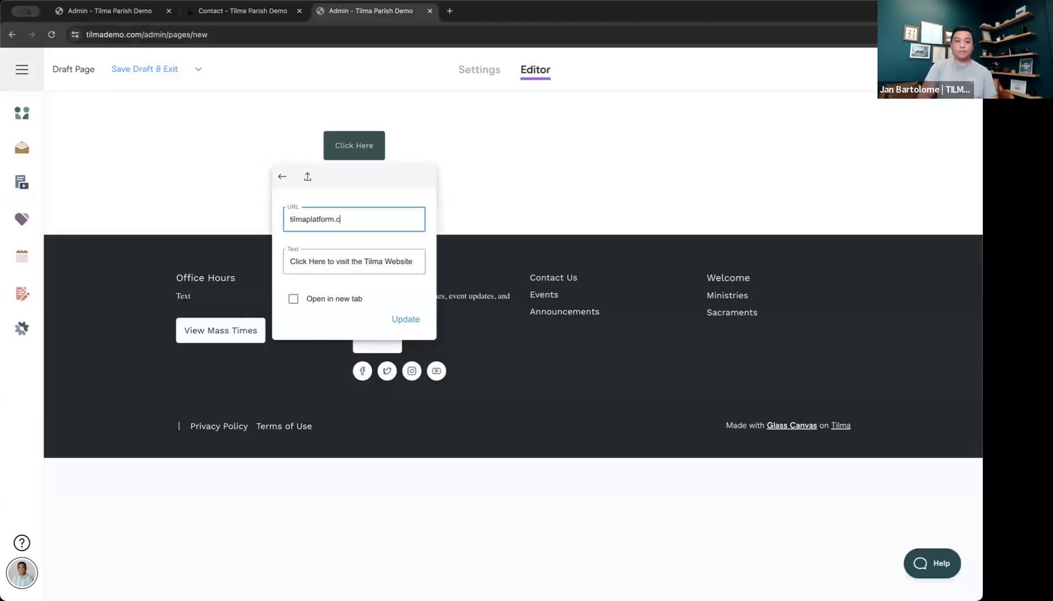
{"action": "left_click", "coordinate": [289, 220]}
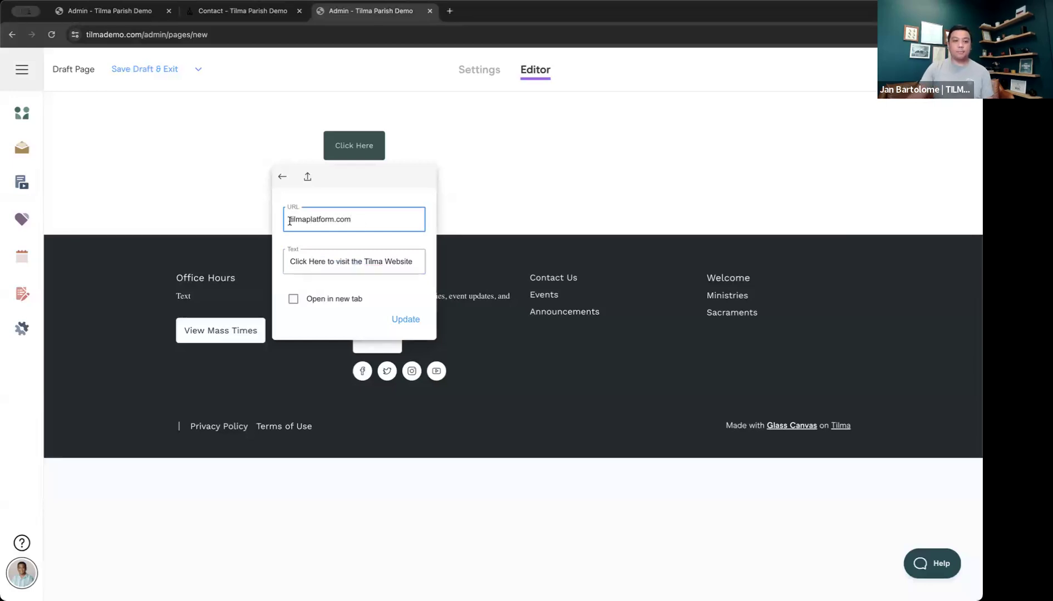
{"action": "type", "text": "www."}
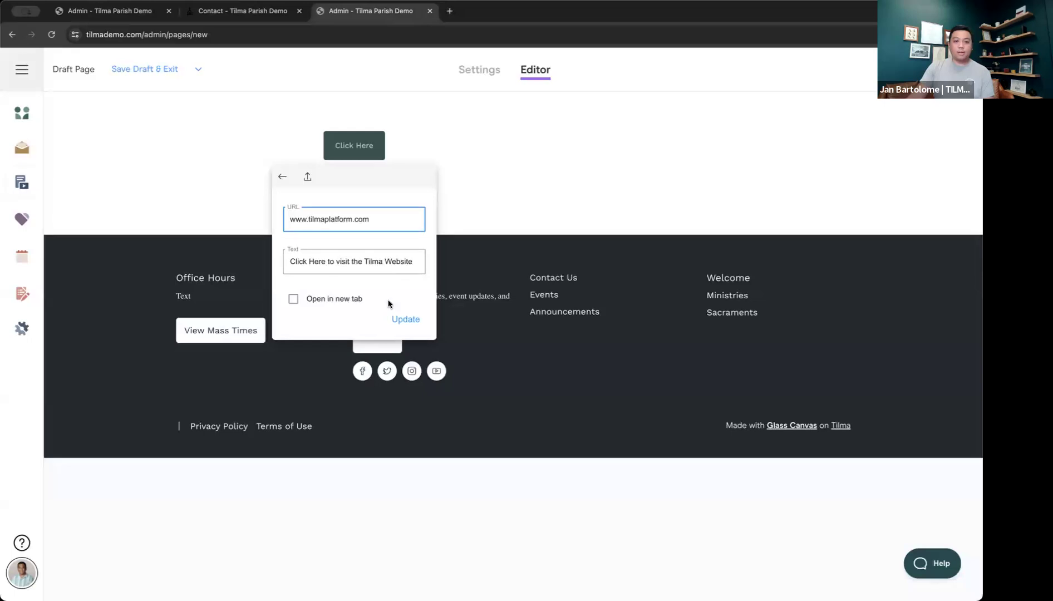
{"action": "left_click", "coordinate": [404, 318]}
Step: Delete the Tilma website button from the content area
{"action": "left_click", "coordinate": [524, 181]}
{"action": "left_click_drag", "start_coordinate": [520, 142], "coordinate": [294, 140]}
{"action": "key", "text": "BackSpace"}
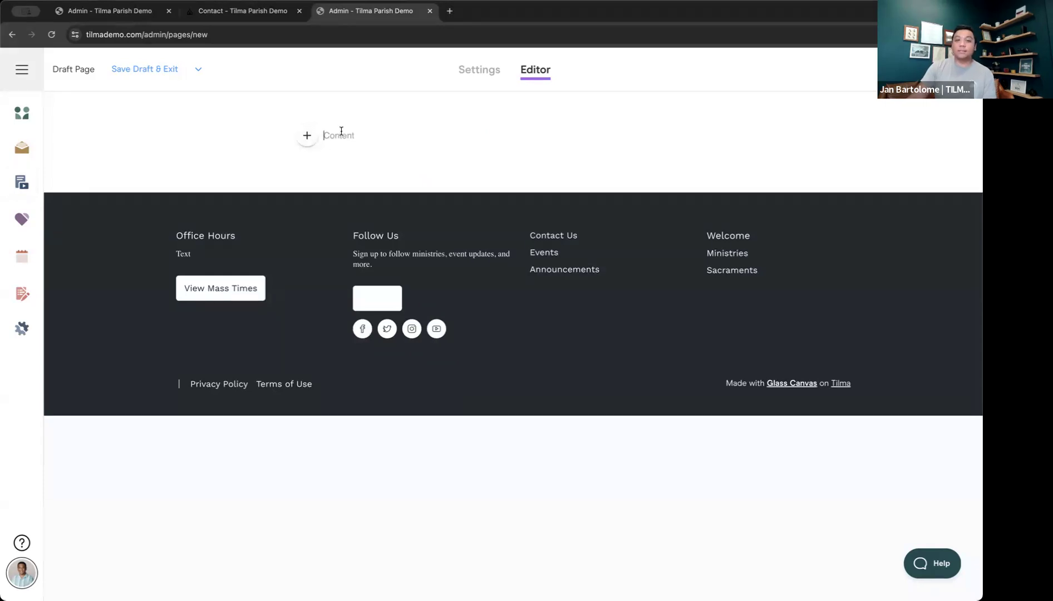
Step: Insert a tabs block and add a tab titled "Question 1" with the text "Add your text here"
{"action": "left_click", "coordinate": [307, 137]}
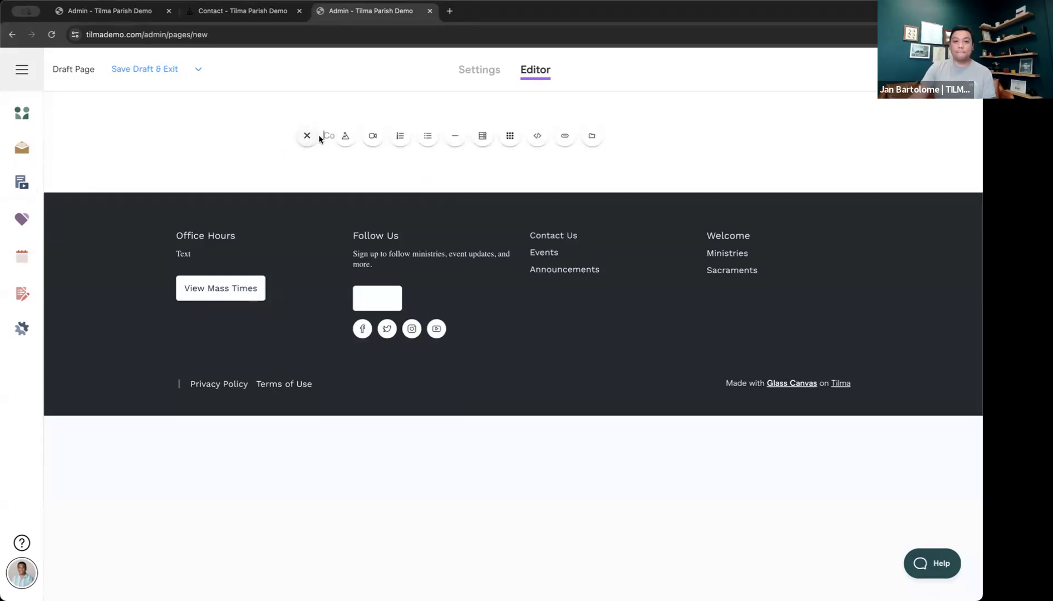
{"action": "left_click", "coordinate": [591, 137]}
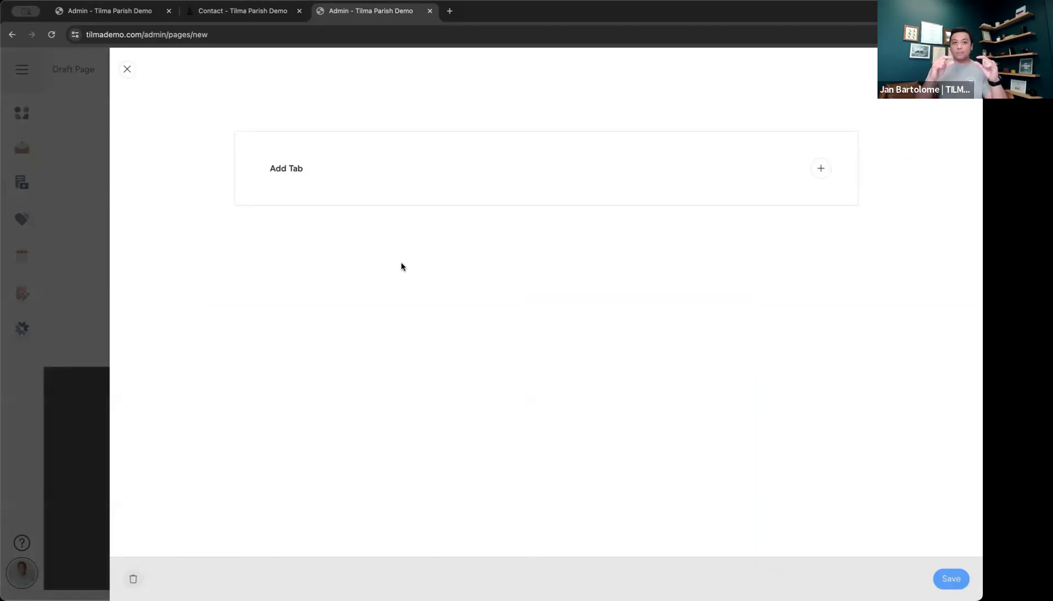
{"action": "left_click", "coordinate": [820, 168]}
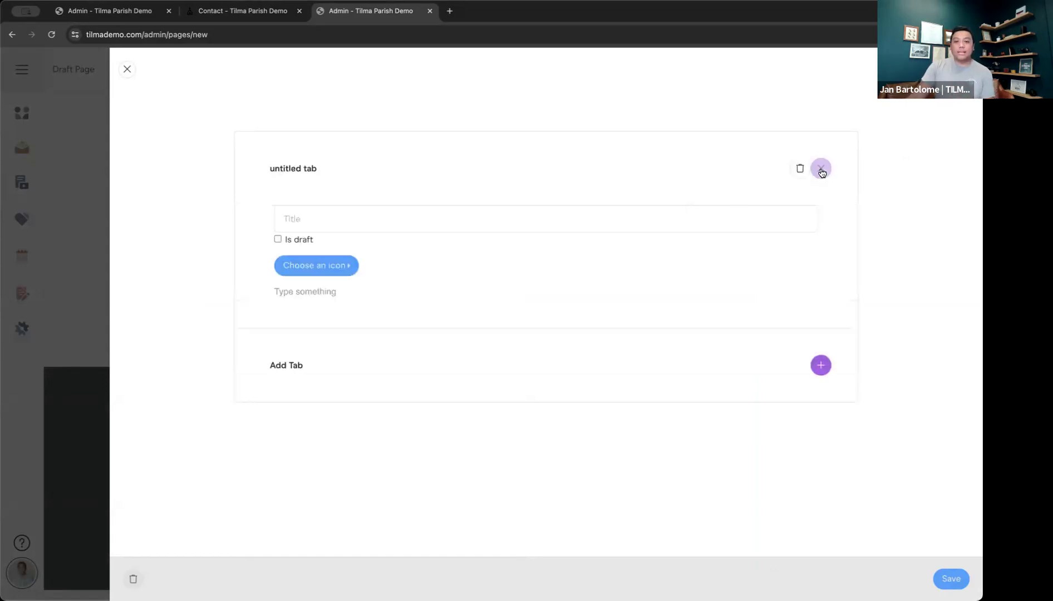
{"action": "left_click", "coordinate": [513, 215]}
{"action": "type", "text": "Question 1"}
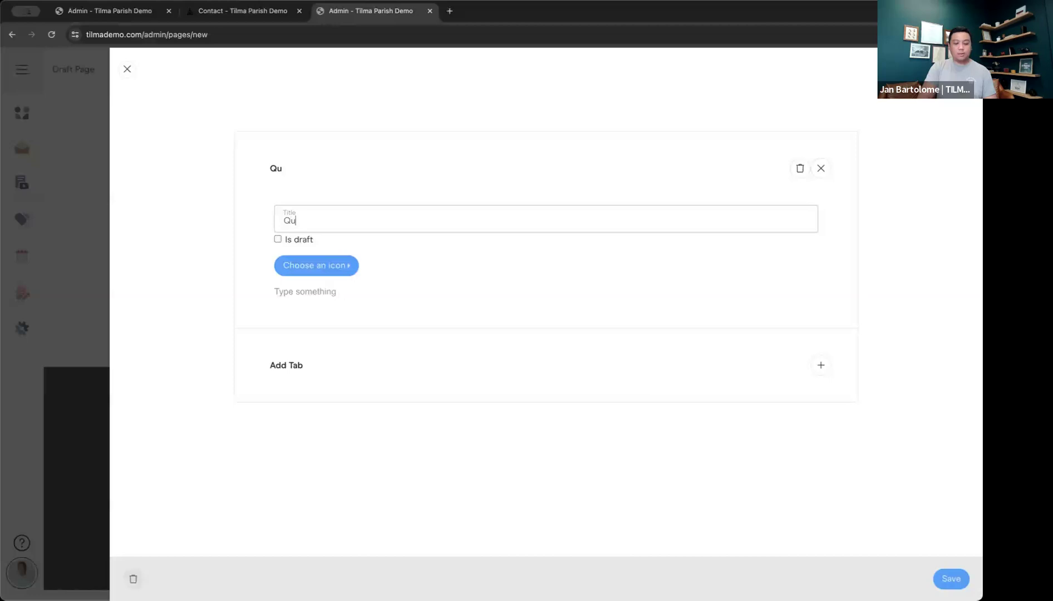
{"action": "left_click", "coordinate": [332, 287]}
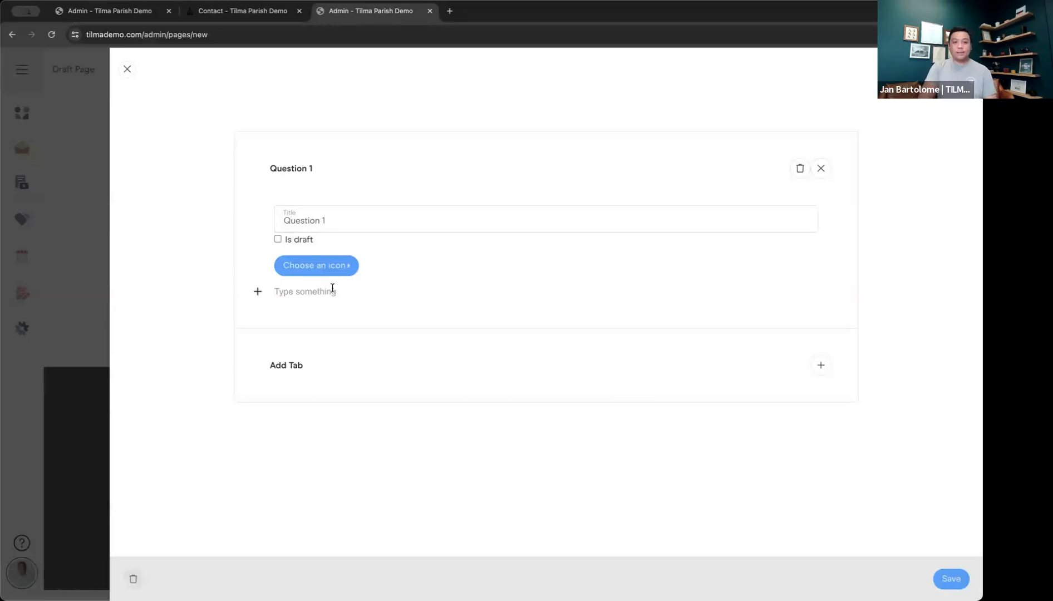
{"action": "type", "text": "Add your text here"}
{"action": "key", "text": "Return"}
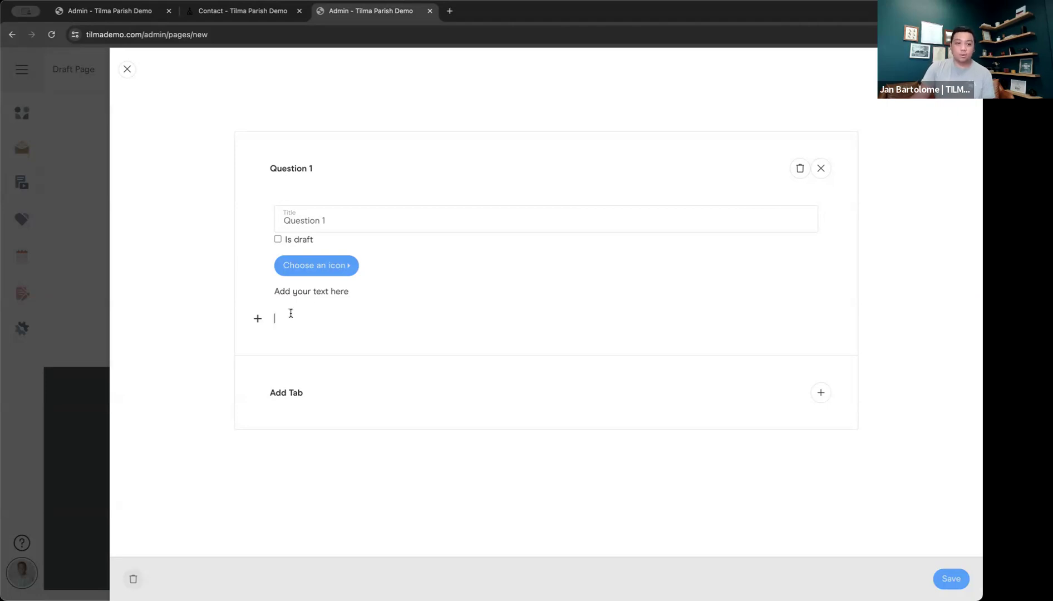
{"action": "left_click", "coordinate": [257, 318]}
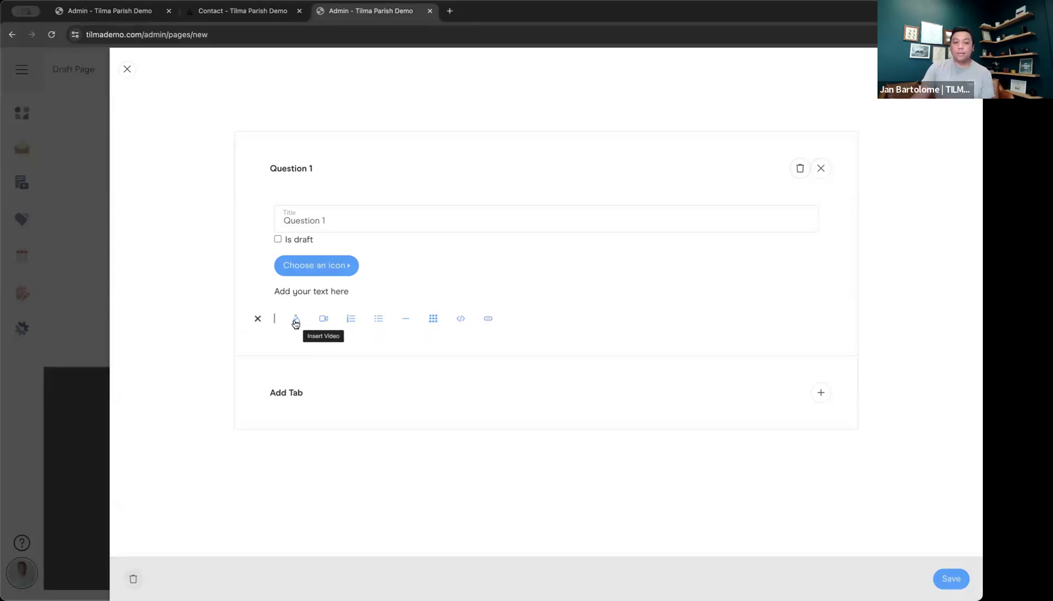
{"action": "left_click", "coordinate": [257, 318]}
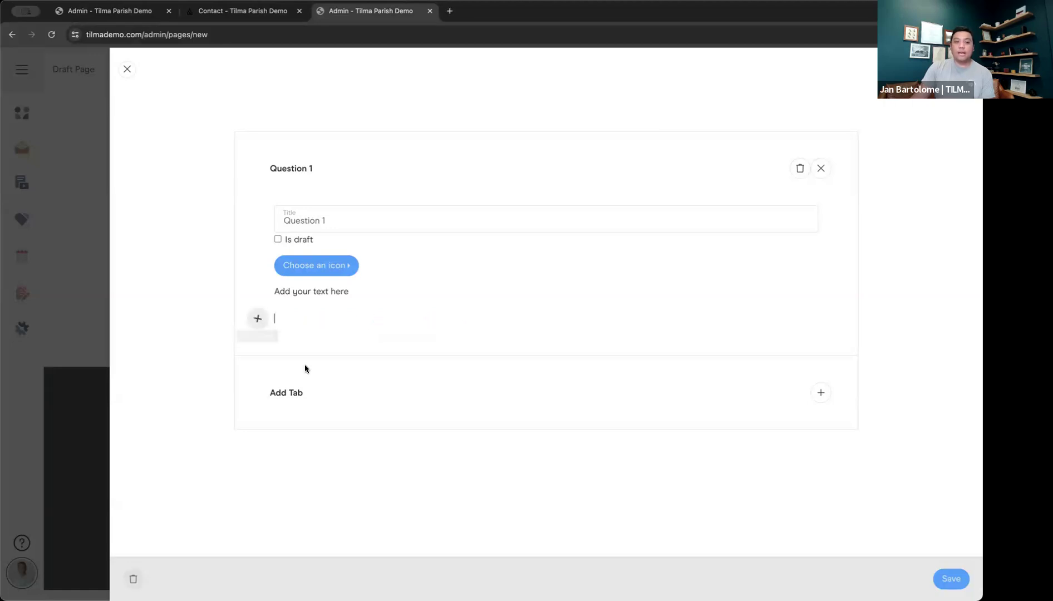
Step: Add a second tab titled "Question 2" with the text "This is the 2nd question" and save the tabs block
{"action": "left_click", "coordinate": [292, 395]}
{"action": "left_click", "coordinate": [305, 399]}
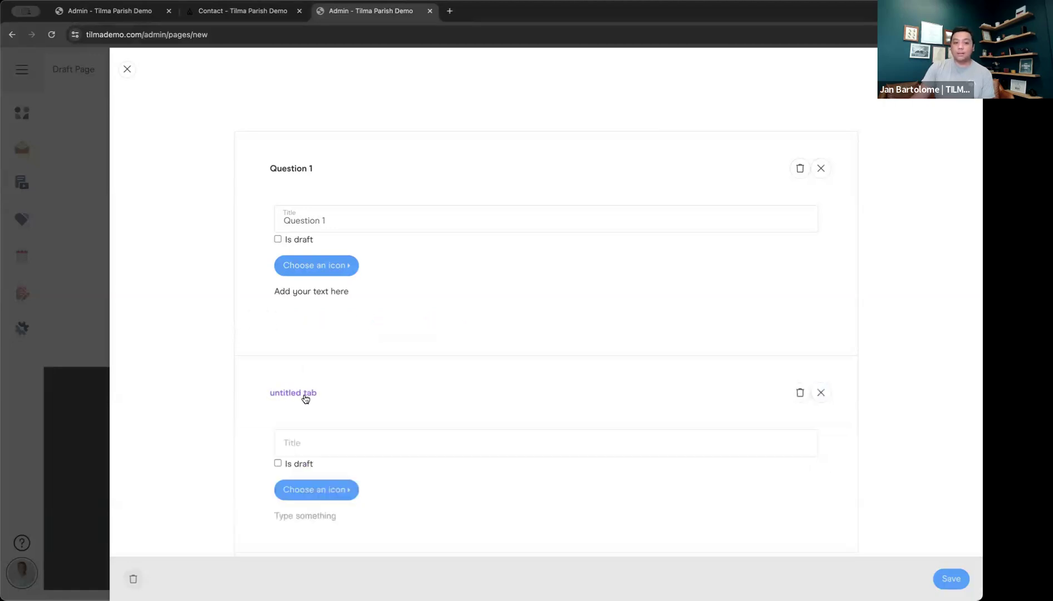
{"action": "left_click", "coordinate": [338, 431]}
{"action": "type", "text": "Que"}
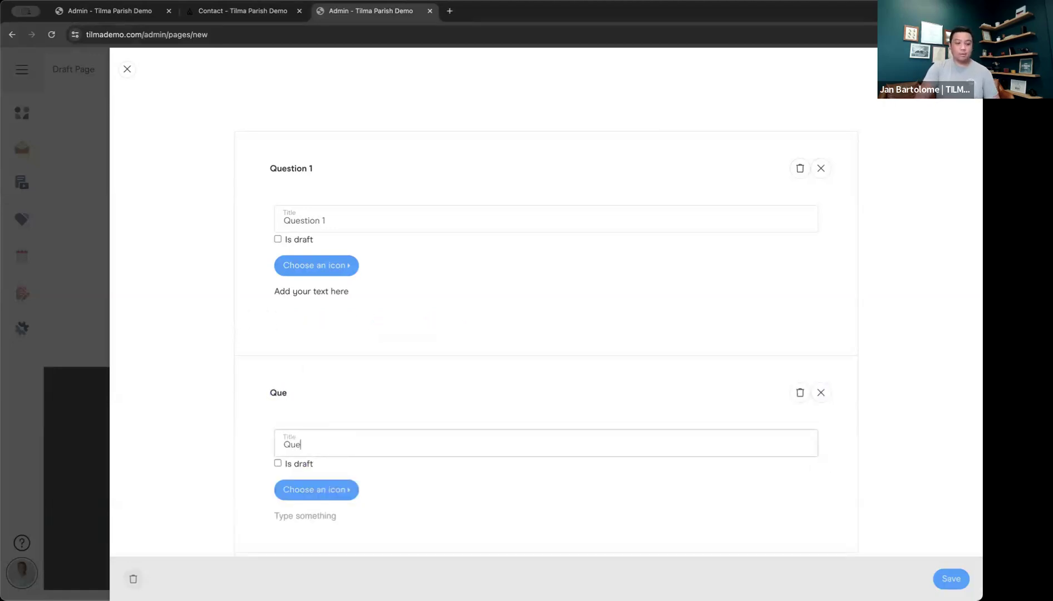
{"action": "type", "text": "stion 2"}
{"action": "left_click", "coordinate": [321, 513]}
{"action": "type", "text": "This is the 2nd que"}
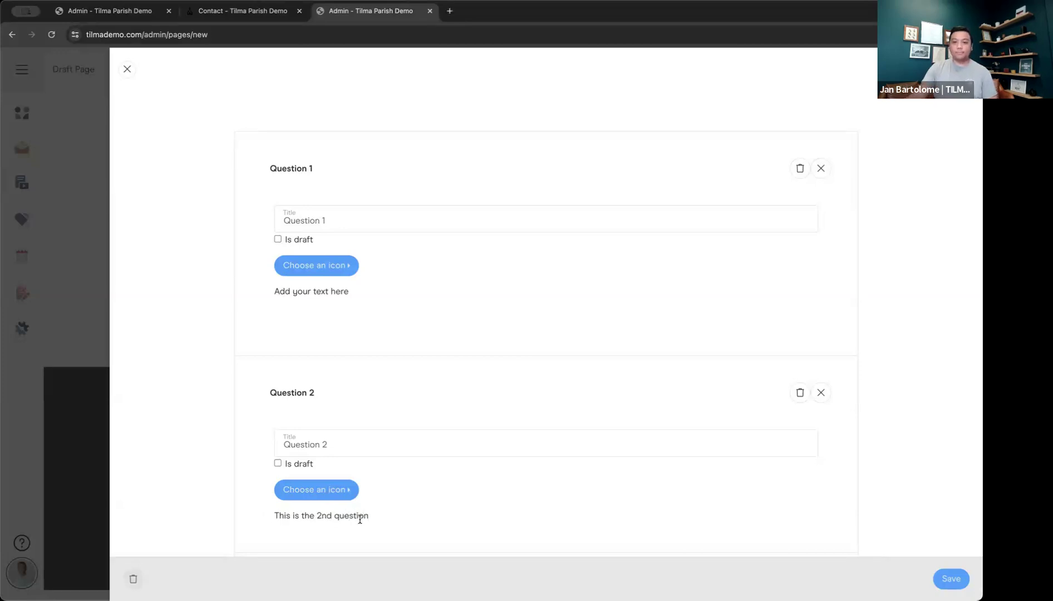
{"action": "left_click", "coordinate": [947, 578]}
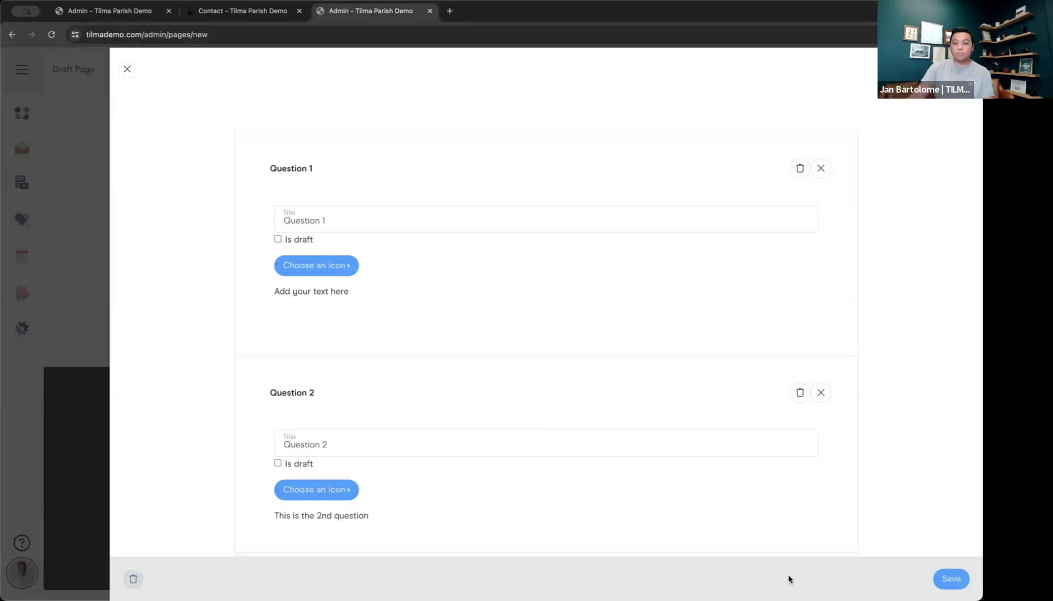
{"action": "left_click", "coordinate": [944, 579]}
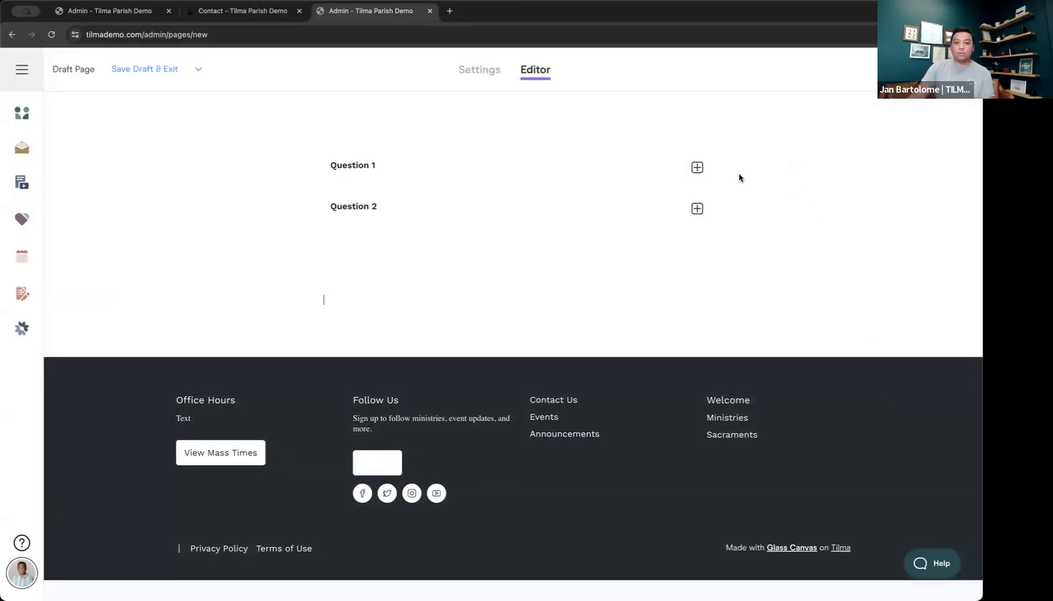
Step: Assign the cross icon to Question 1 and the clock icon to Question 2 in the tabs block, and save it
{"action": "mouse_move", "coordinate": [700, 173]}
{"action": "left_click", "coordinate": [548, 190]}
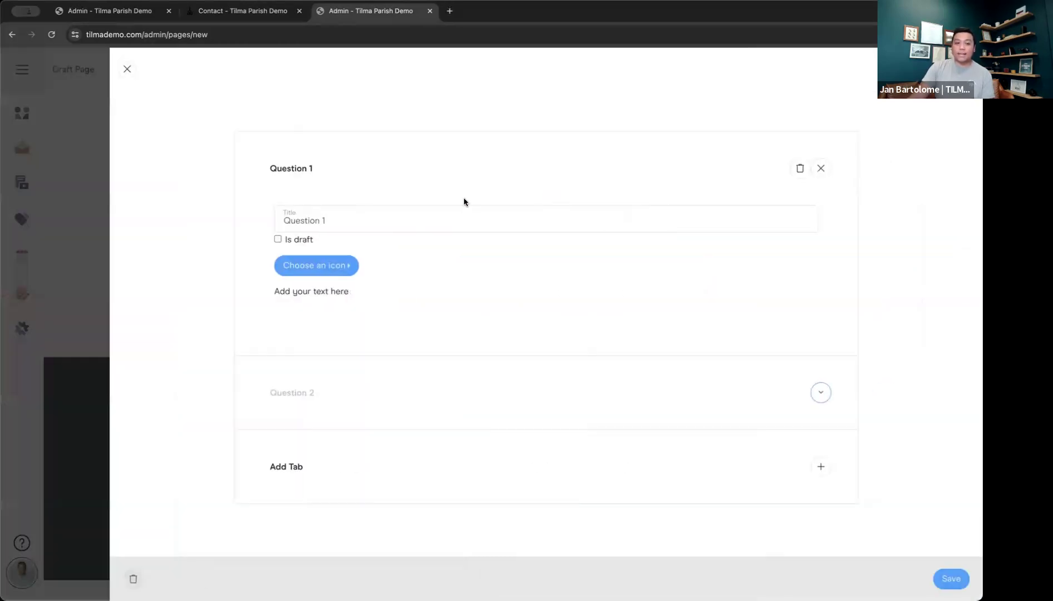
{"action": "left_click", "coordinate": [309, 273]}
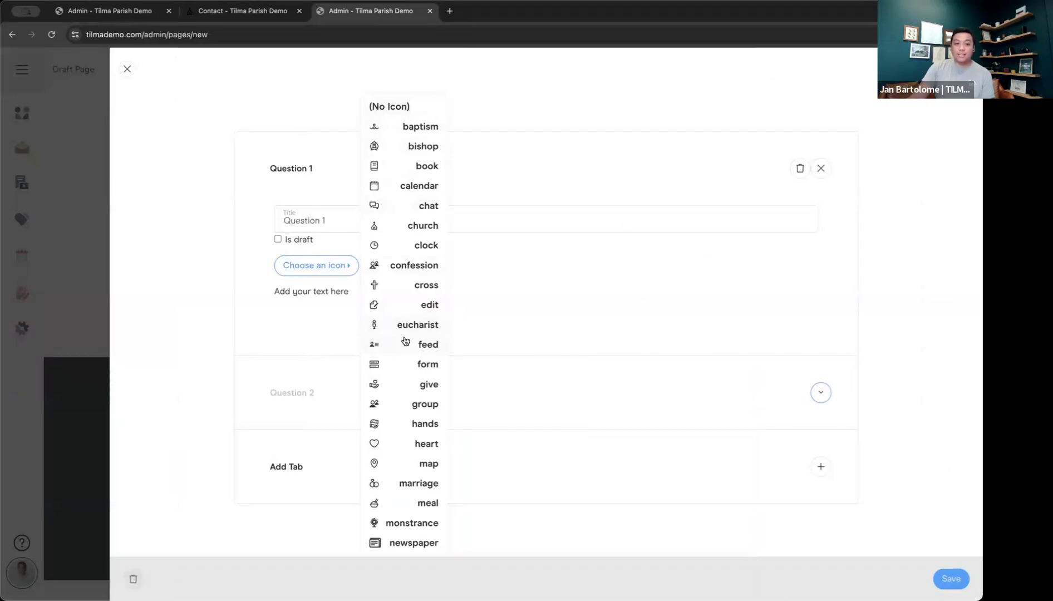
{"action": "left_click", "coordinate": [409, 286]}
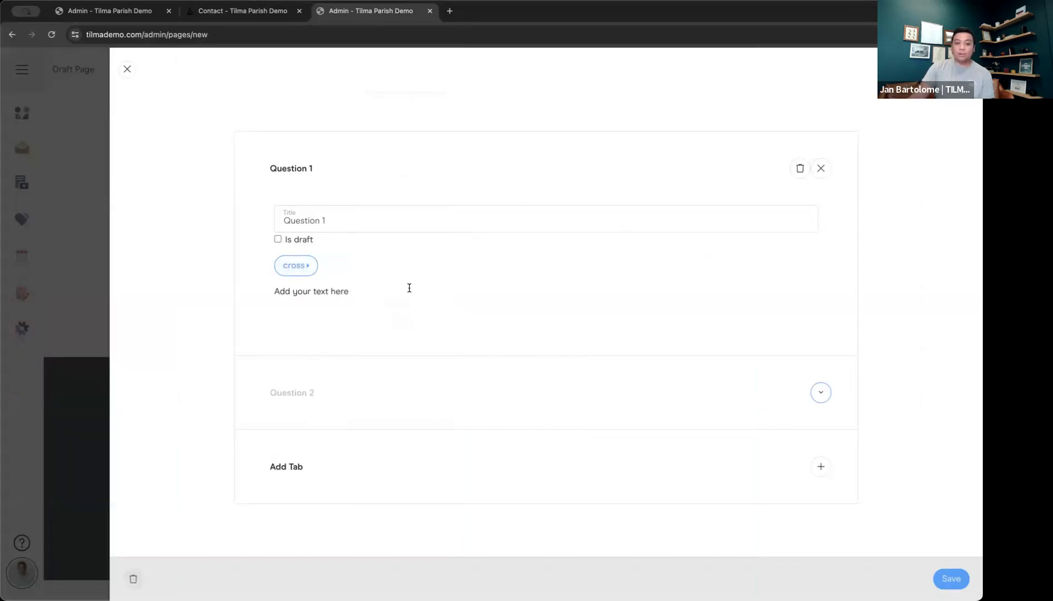
{"action": "left_click", "coordinate": [296, 398]}
{"action": "scroll", "coordinate": [311, 403], "scroll_direction": "down", "scroll_amount": 2}
{"action": "left_click", "coordinate": [324, 412]}
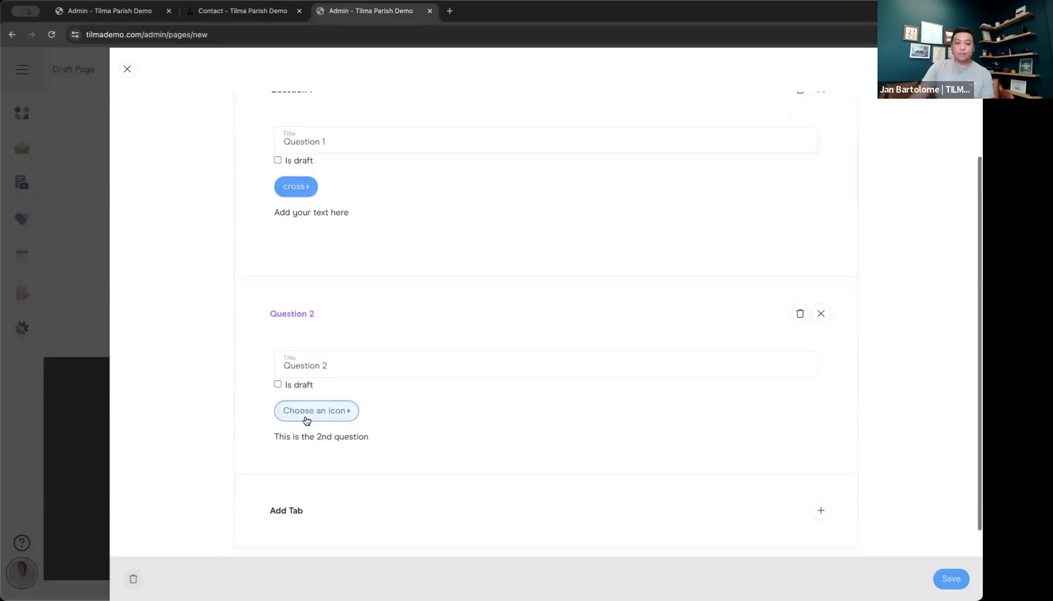
{"action": "left_click", "coordinate": [409, 245]}
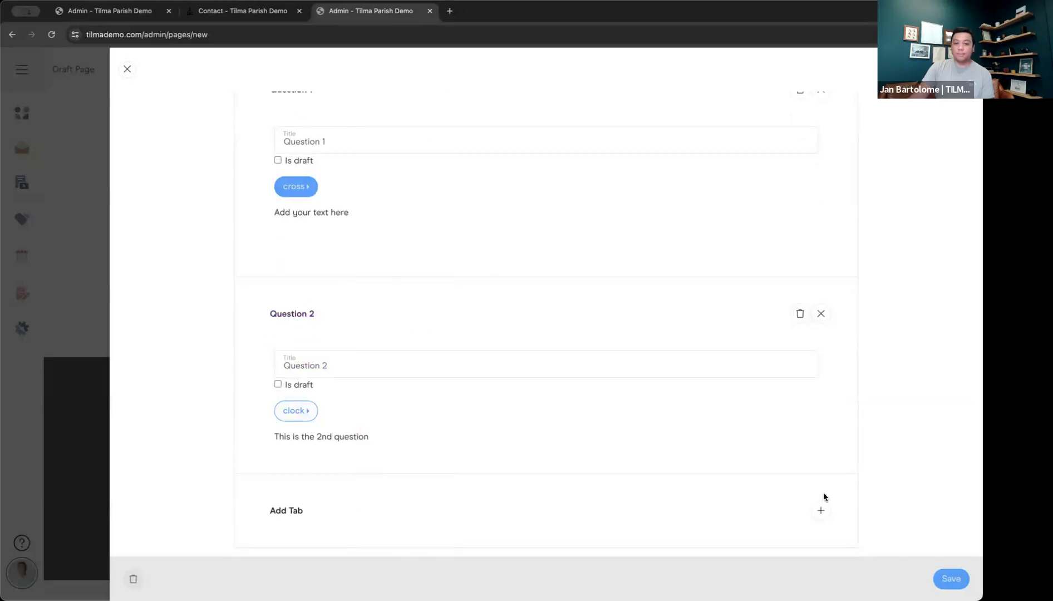
{"action": "left_click", "coordinate": [951, 579]}
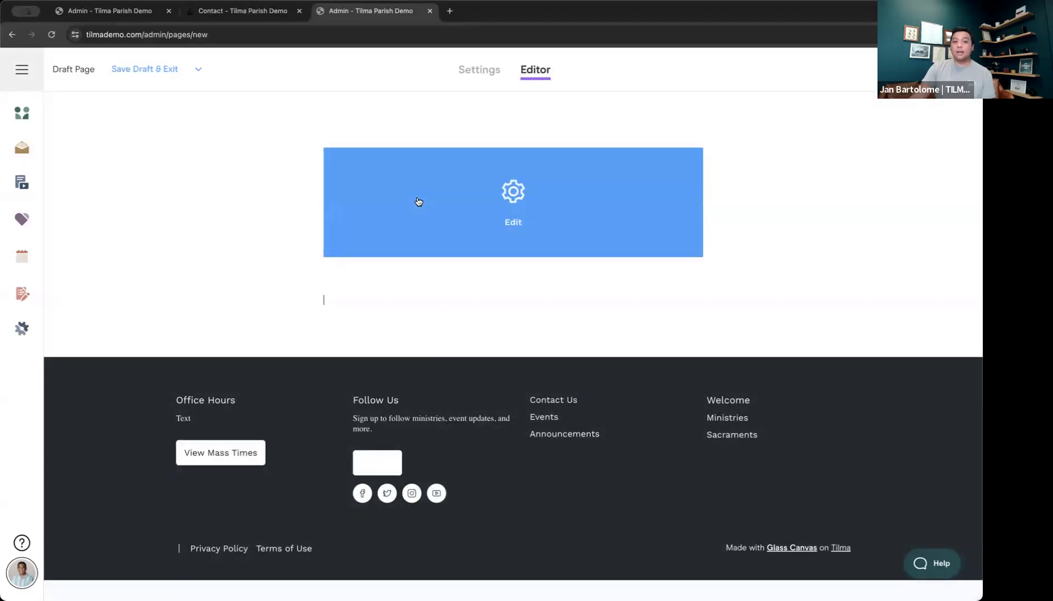
Step: Delete the tabs block and enter "This is the content of the page" in the content area
{"action": "left_click", "coordinate": [418, 198]}
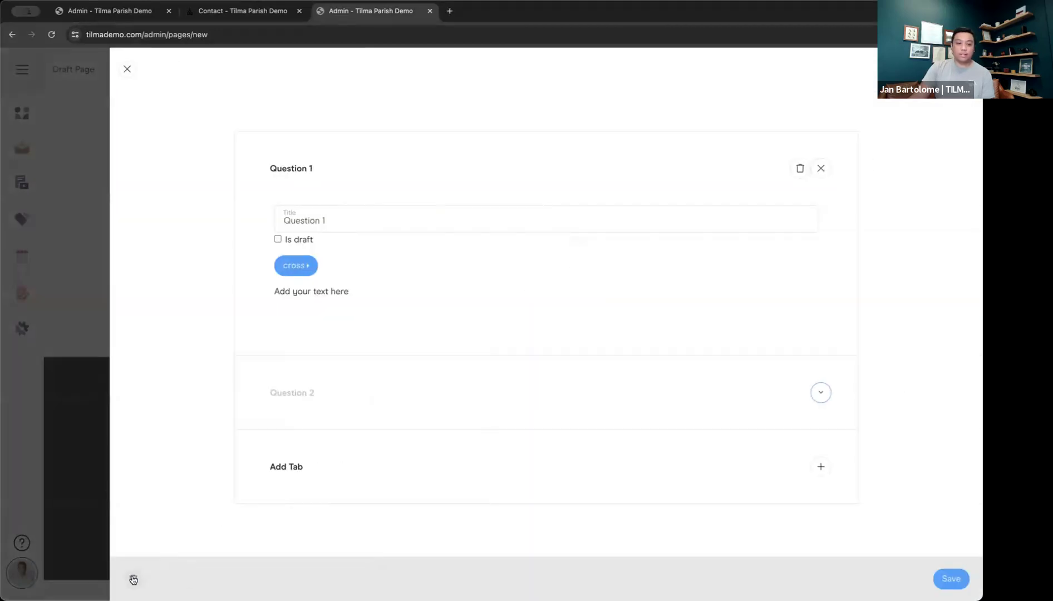
{"action": "left_click", "coordinate": [134, 579]}
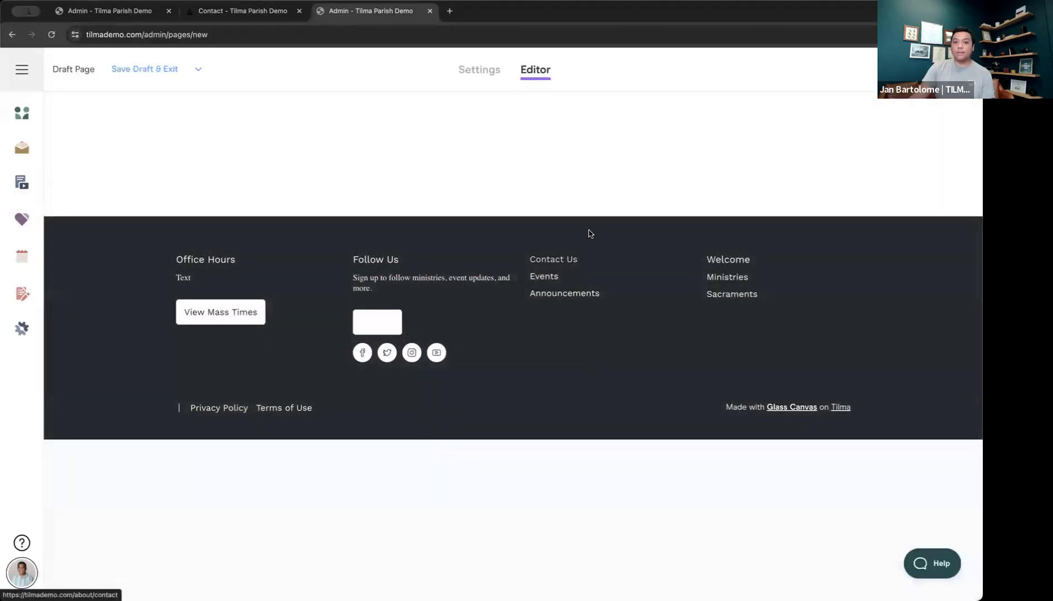
{"action": "left_click", "coordinate": [448, 149]}
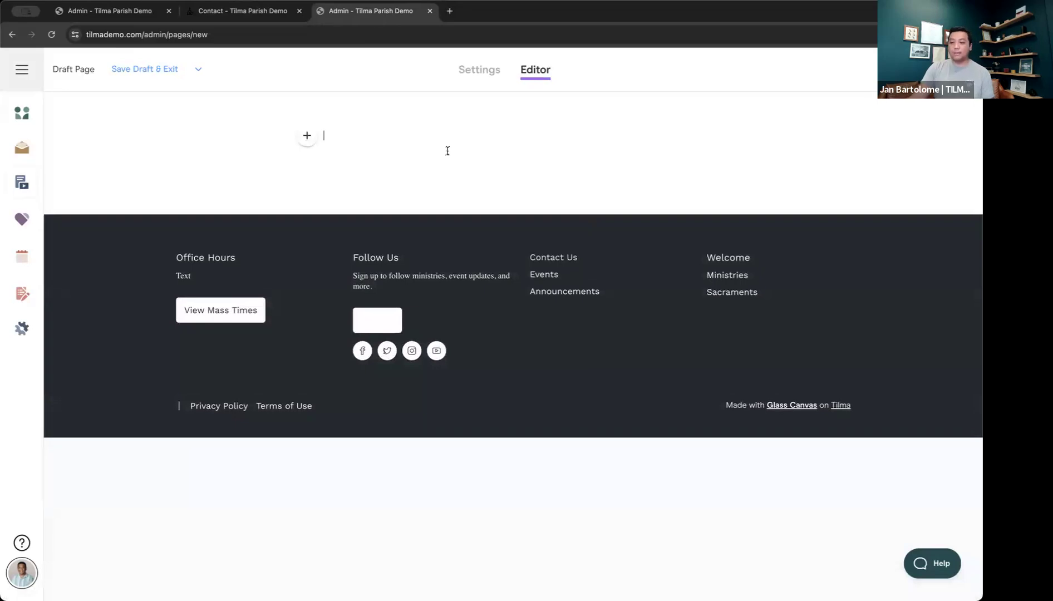
{"action": "type", "text": "This is the contet"}
{"action": "type", "text": "t of the page"}
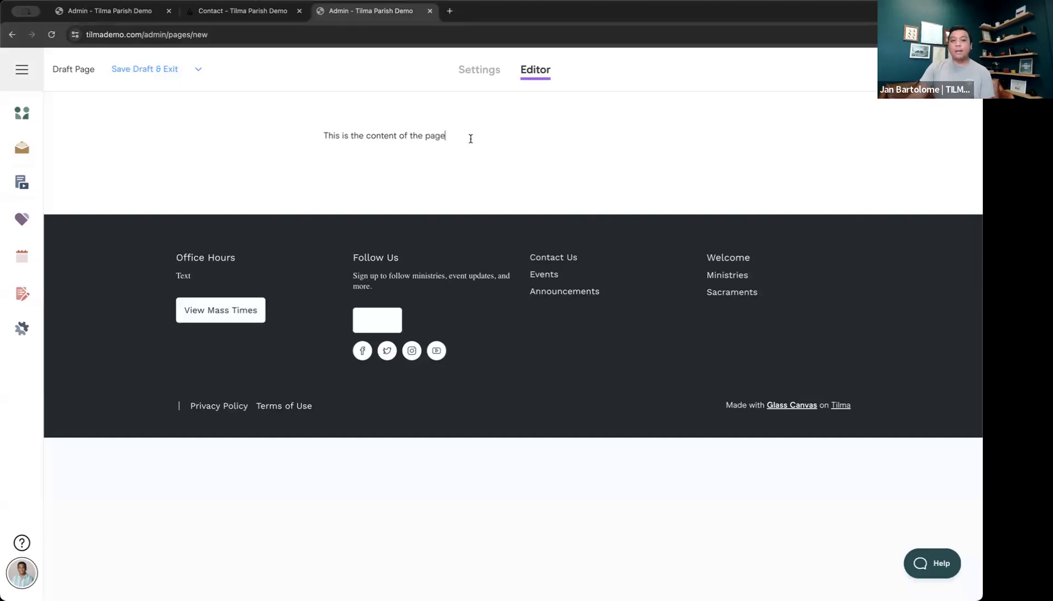
Step: Review the page's settings, return to its content and save the new page
{"action": "left_click", "coordinate": [478, 76]}
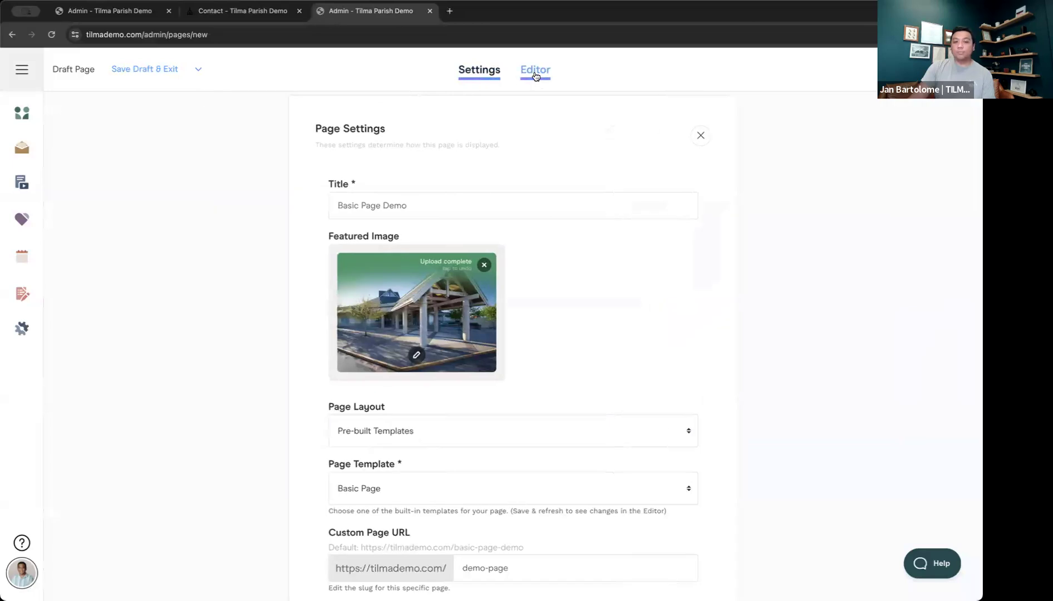
{"action": "left_click", "coordinate": [535, 72]}
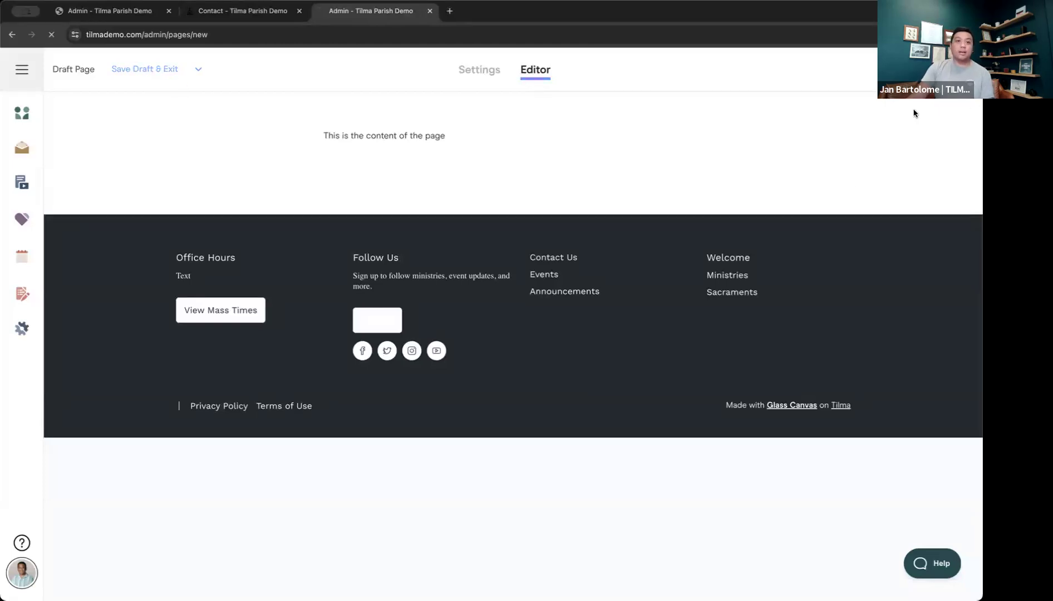
{"action": "scroll", "coordinate": [556, 251], "scroll_direction": "down", "scroll_amount": 3}
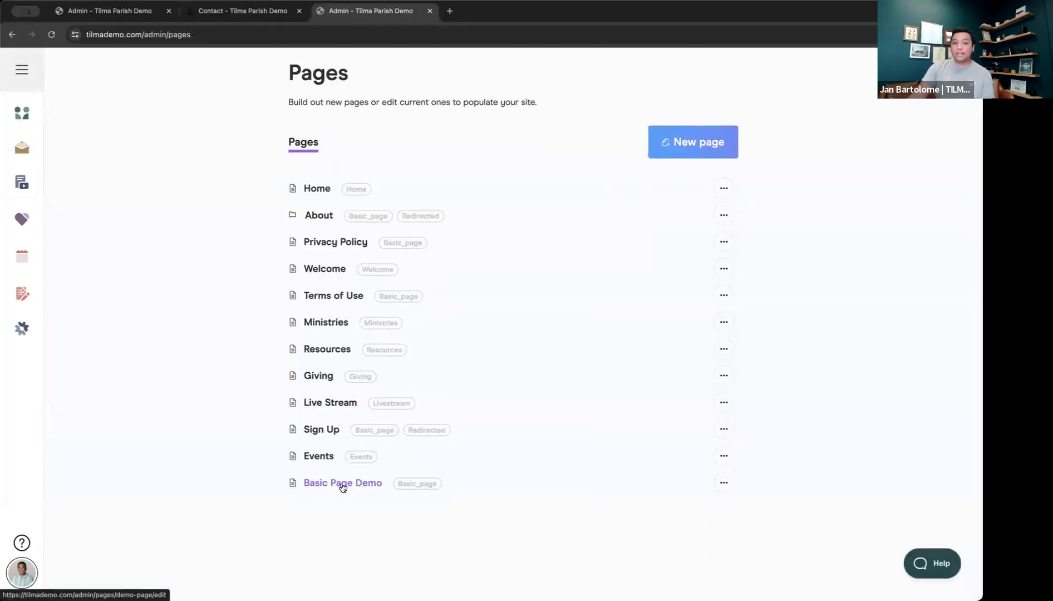
Step: Preview the Basic Page Demo page, check its title and content text, and close the preview
{"action": "left_click", "coordinate": [723, 482]}
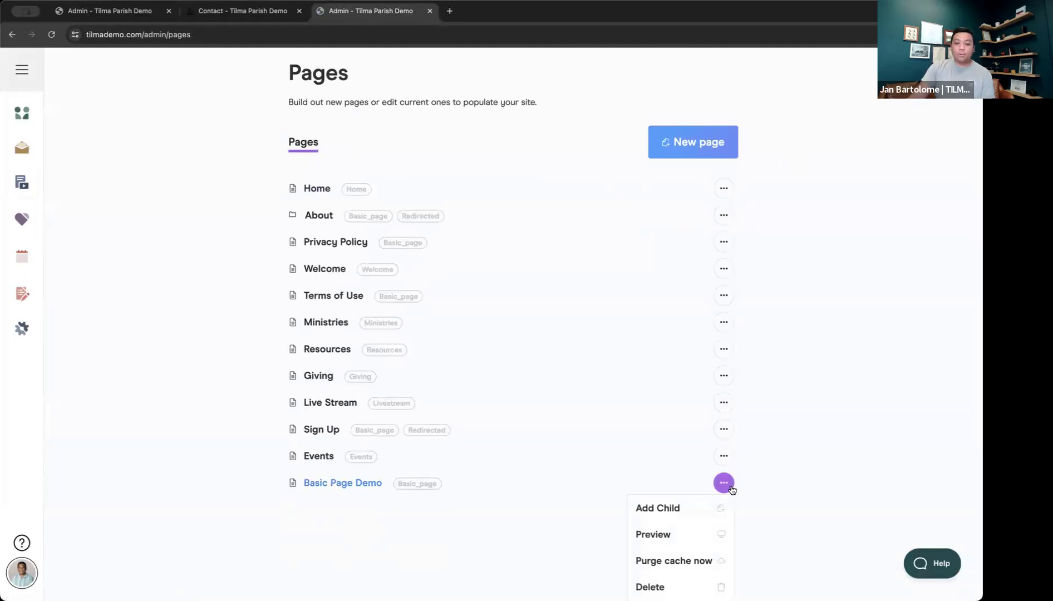
{"action": "left_click", "coordinate": [654, 535]}
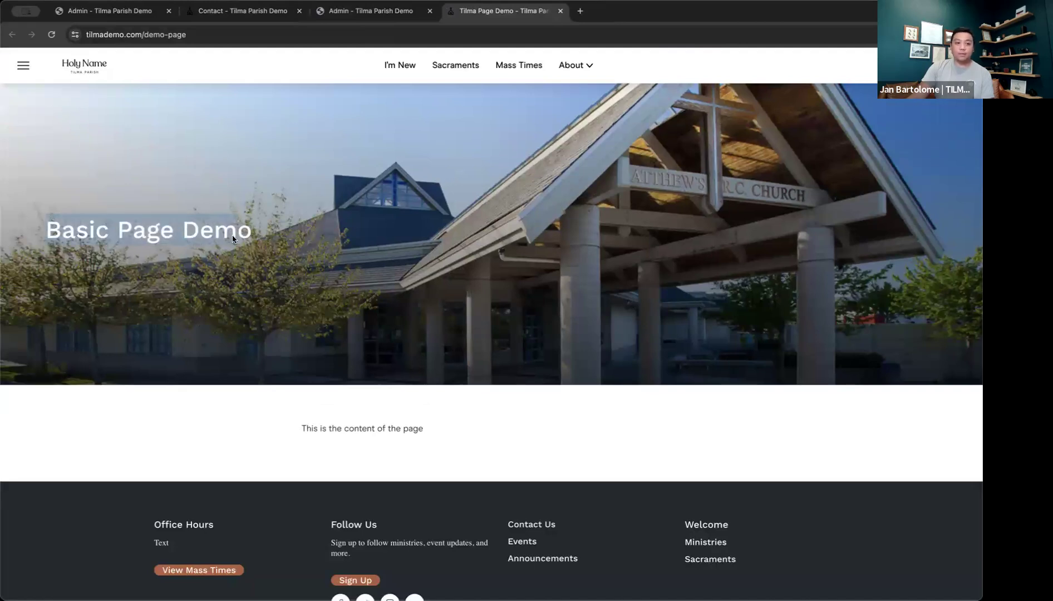
{"action": "left_click_drag", "start_coordinate": [303, 428], "coordinate": [456, 429]}
{"action": "left_click", "coordinate": [457, 430]}
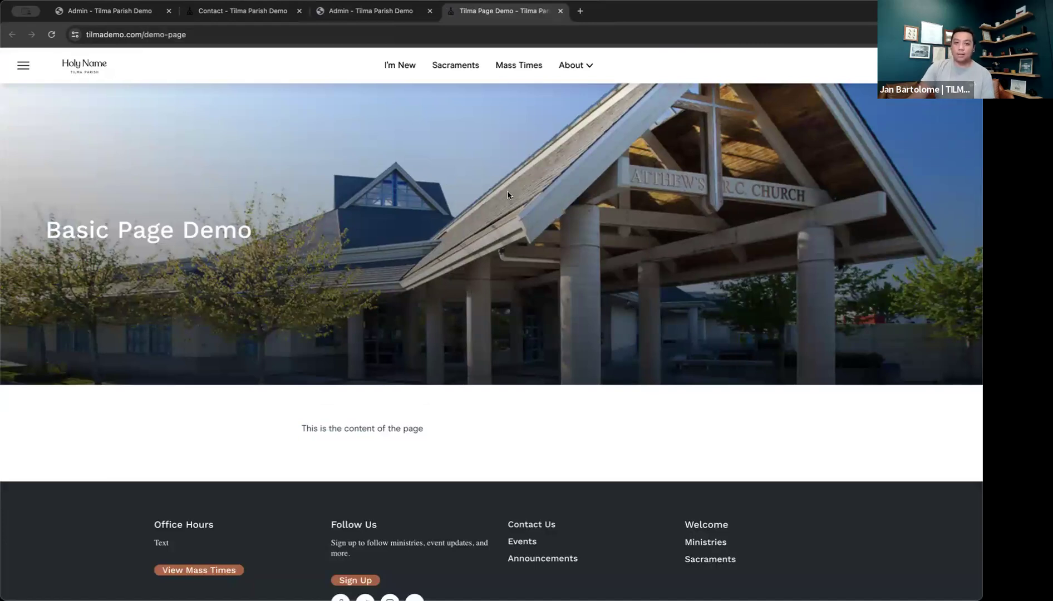
{"action": "left_click", "coordinate": [561, 11]}
Step: Purge the cache of the Basic Page Demo page
{"action": "left_click", "coordinate": [803, 312]}
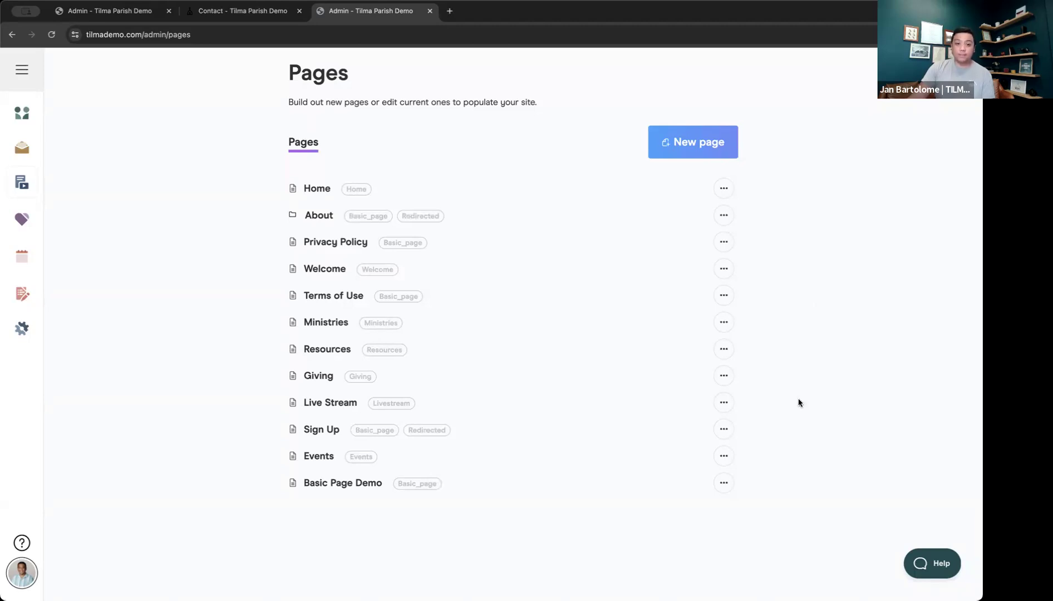
{"action": "left_click", "coordinate": [722, 485]}
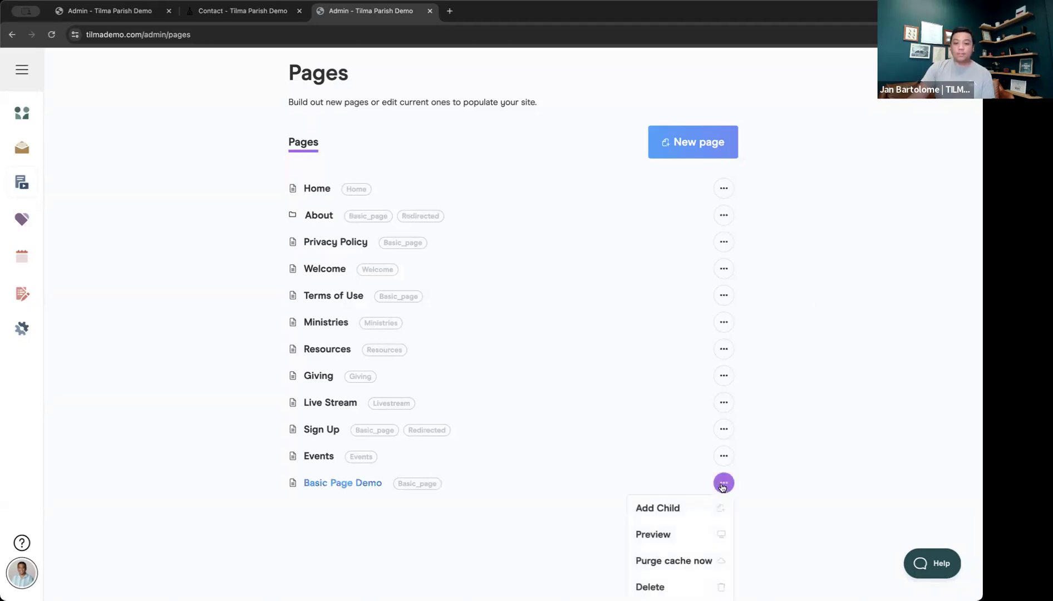
{"action": "left_click", "coordinate": [672, 566]}
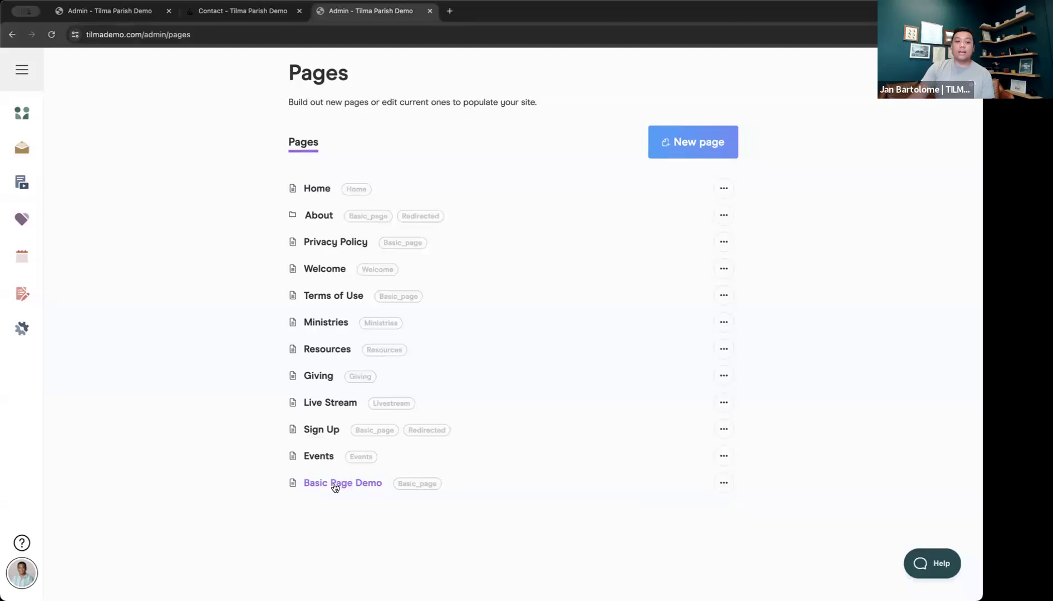
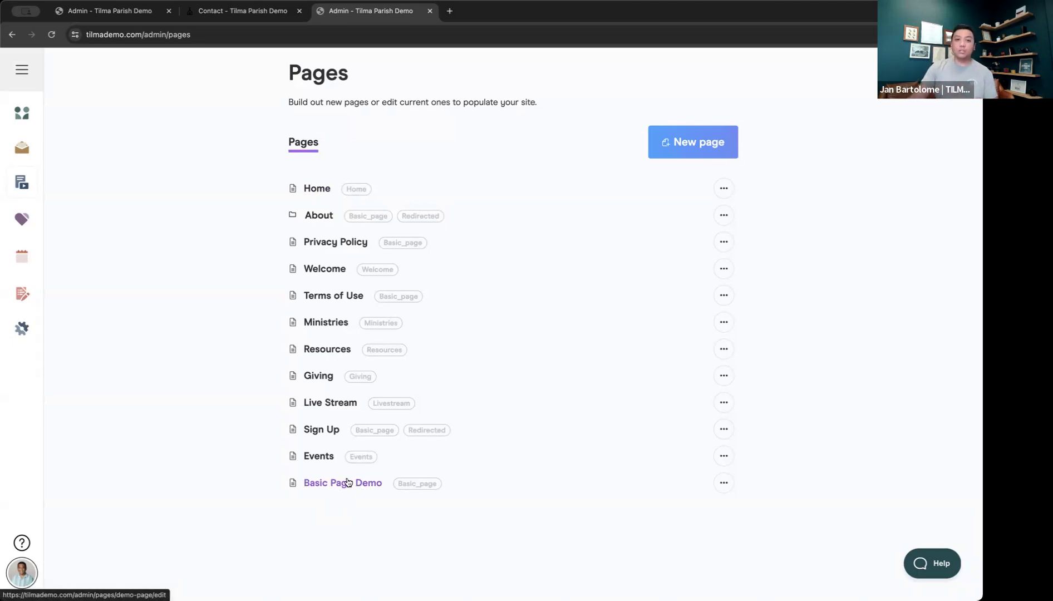
Step: View the live Basic Page Demo page, highlight its web address, and close the page
{"action": "left_click", "coordinate": [723, 482]}
{"action": "left_click", "coordinate": [662, 533]}
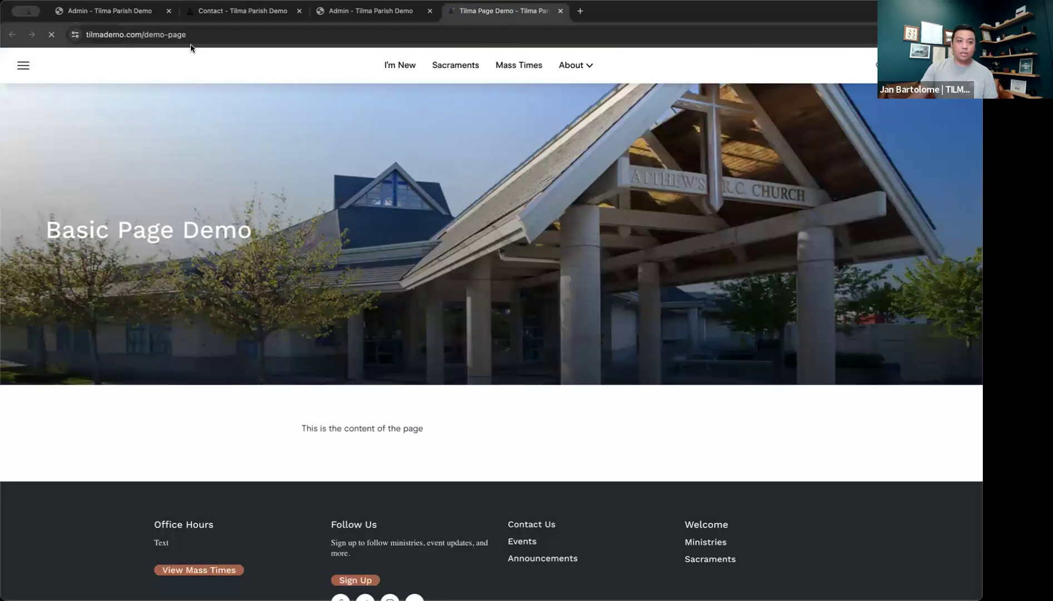
{"action": "left_click_drag", "start_coordinate": [189, 34], "coordinate": [103, 34]}
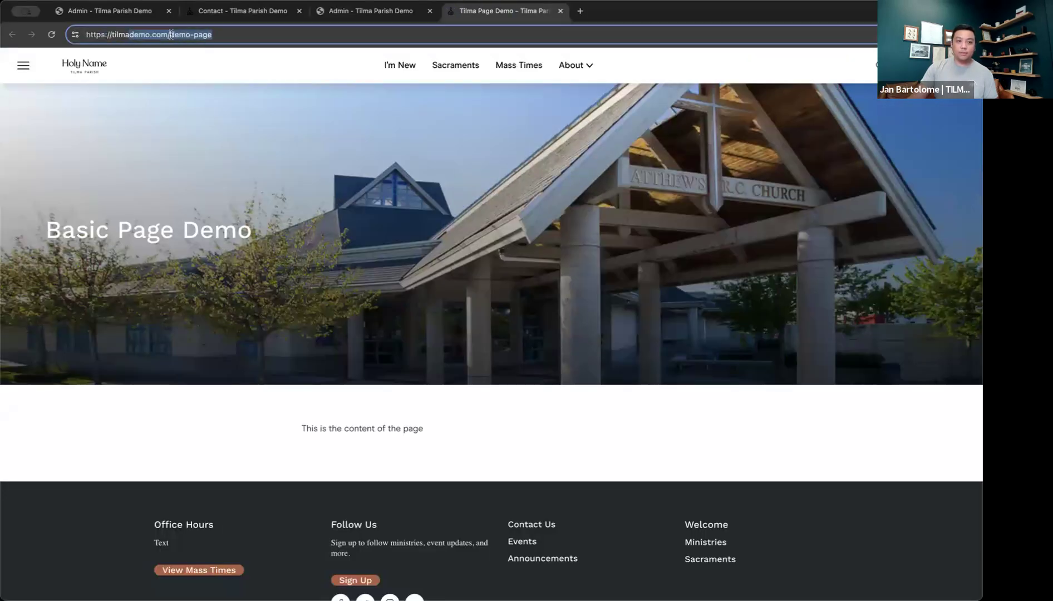
{"action": "left_click_drag", "start_coordinate": [221, 34], "coordinate": [91, 37]}
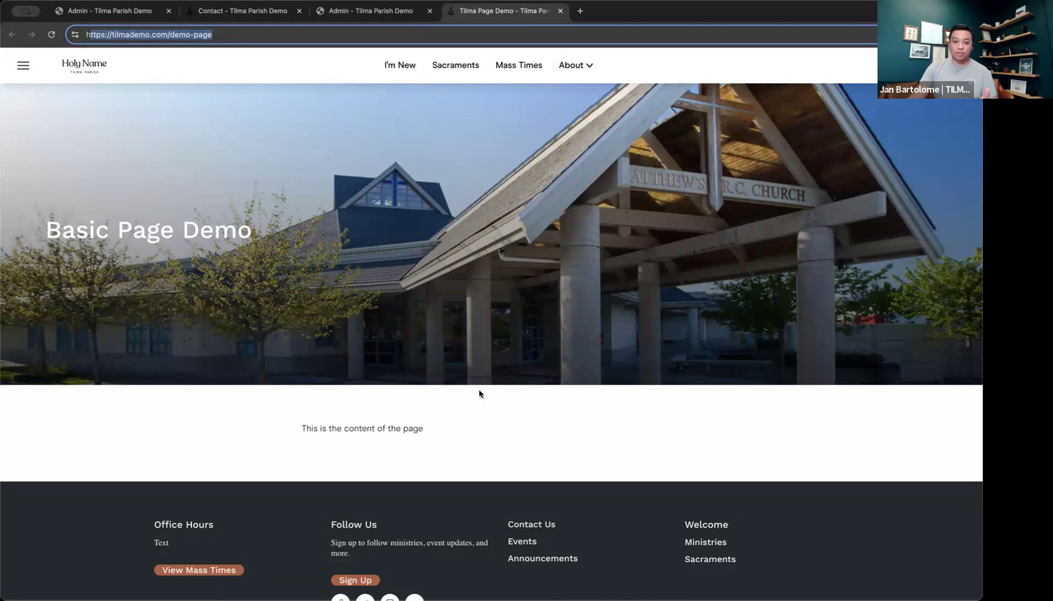
{"action": "left_click", "coordinate": [561, 12]}
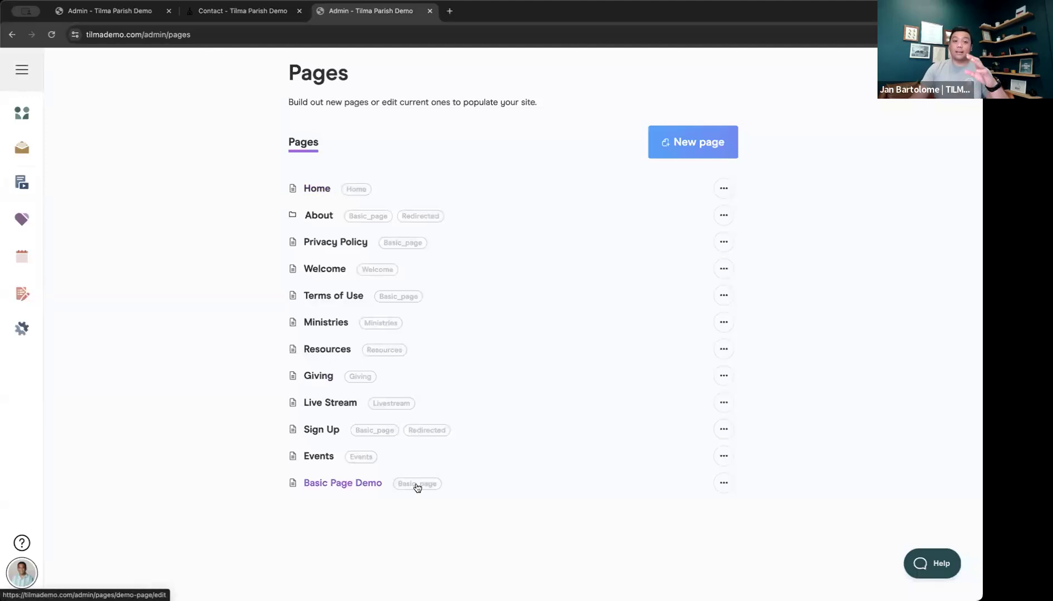
Step: Open the Home page for content editing and close the other open browser pages
{"action": "left_click", "coordinate": [322, 190]}
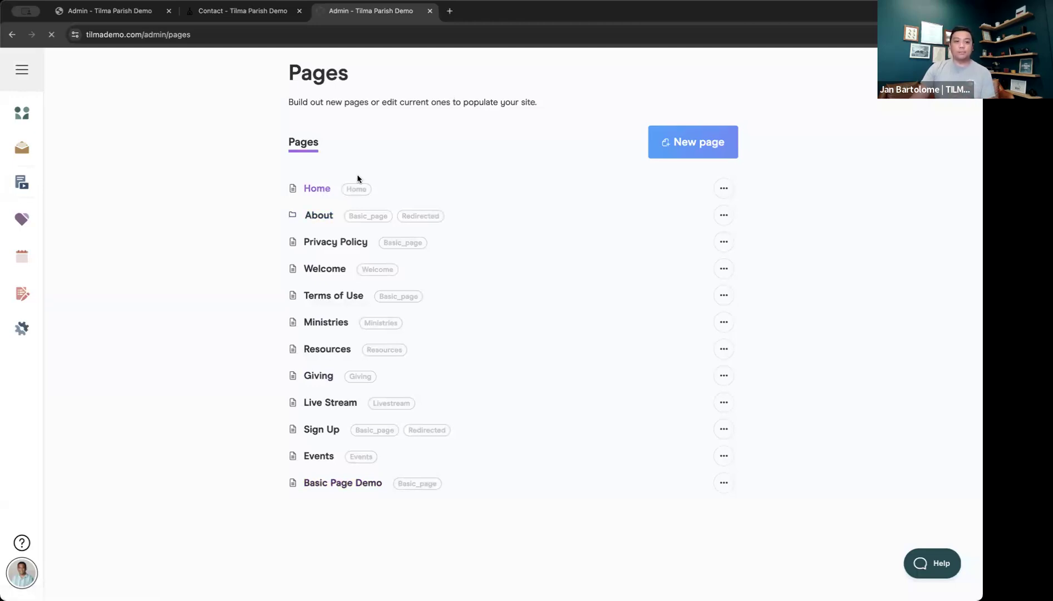
{"action": "left_click", "coordinate": [300, 11]}
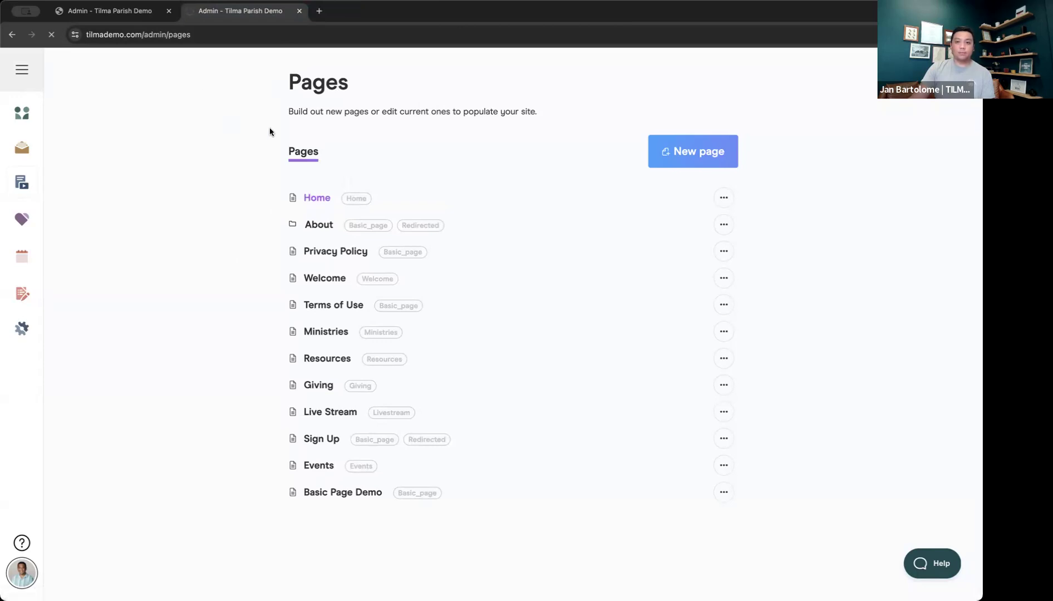
{"action": "left_click", "coordinate": [165, 12]}
{"action": "left_click", "coordinate": [169, 11]}
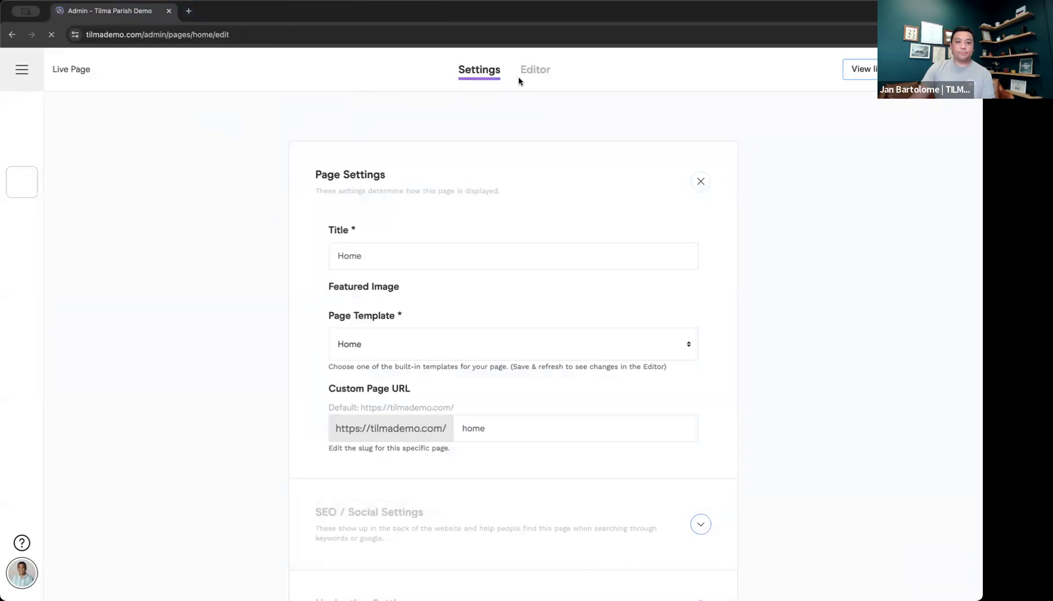
{"action": "left_click", "coordinate": [531, 71]}
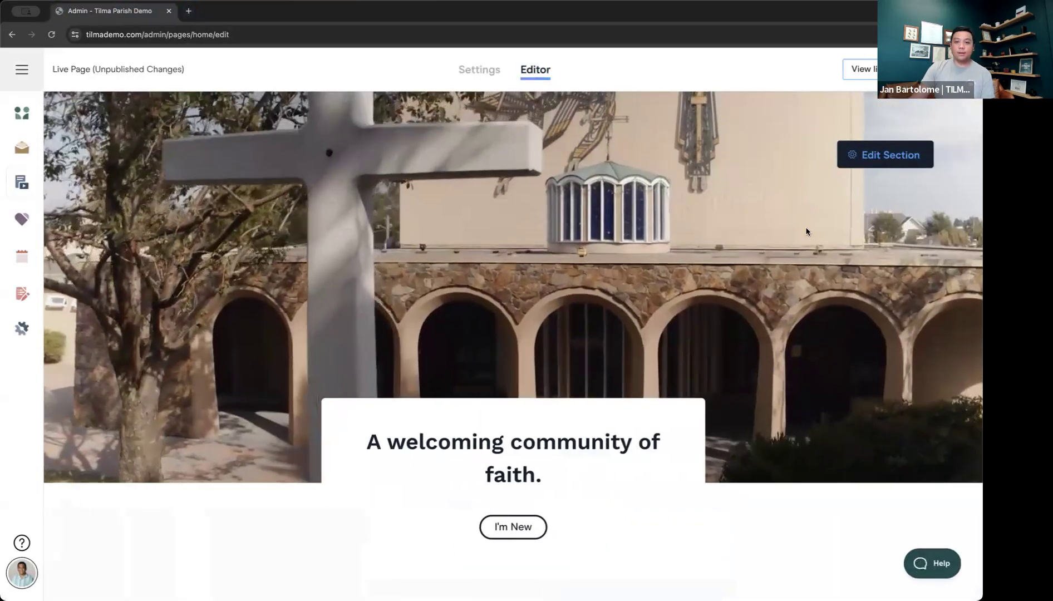
Step: Examine the Home page's banner and the arrangement controls of the Featured and Announcements section
{"action": "scroll", "coordinate": [677, 256], "scroll_direction": "down", "scroll_amount": 3}
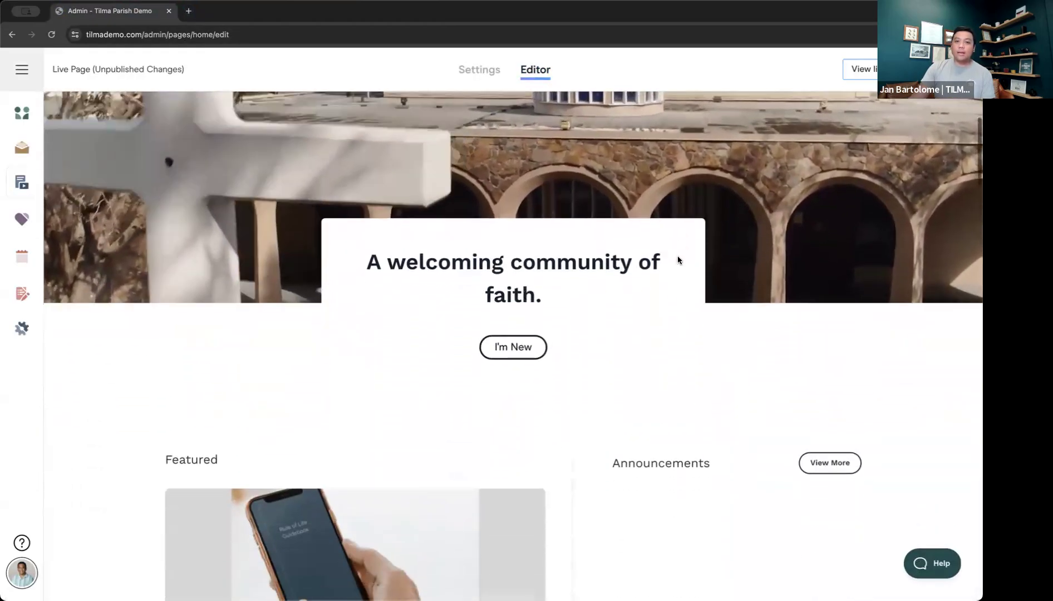
{"action": "scroll", "coordinate": [676, 258], "scroll_direction": "down", "scroll_amount": 2}
{"action": "scroll", "coordinate": [675, 254], "scroll_direction": "up", "scroll_amount": 2}
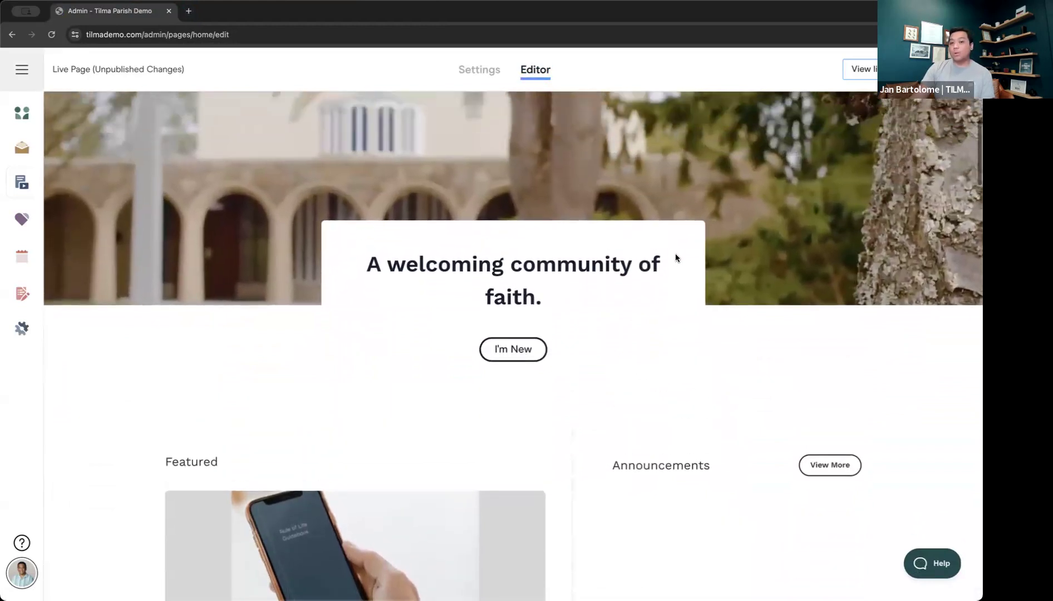
{"action": "scroll", "coordinate": [675, 252], "scroll_direction": "up", "scroll_amount": 3}
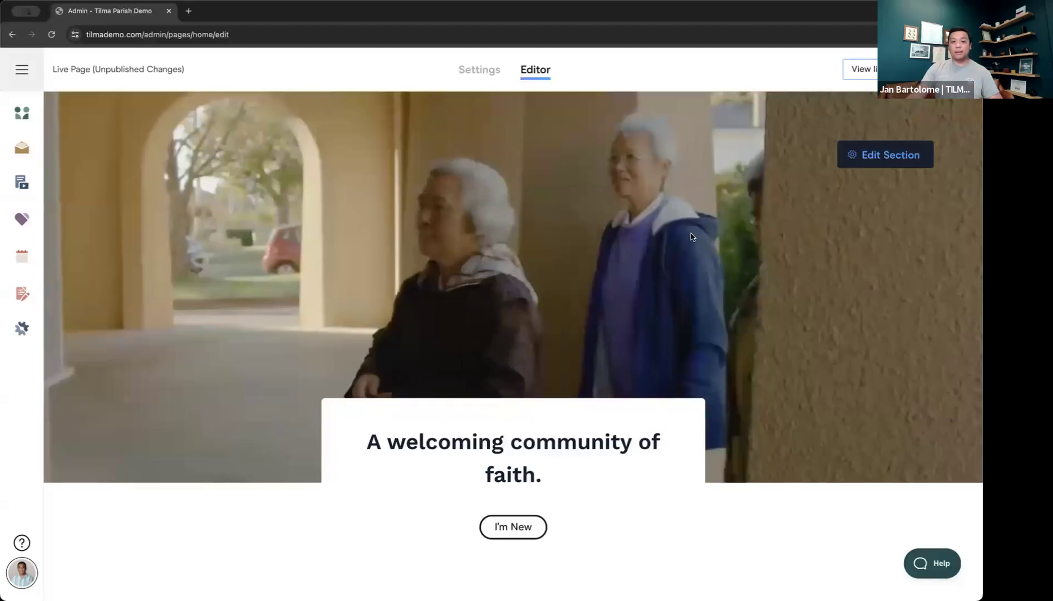
{"action": "scroll", "coordinate": [692, 236], "scroll_direction": "down", "scroll_amount": 3}
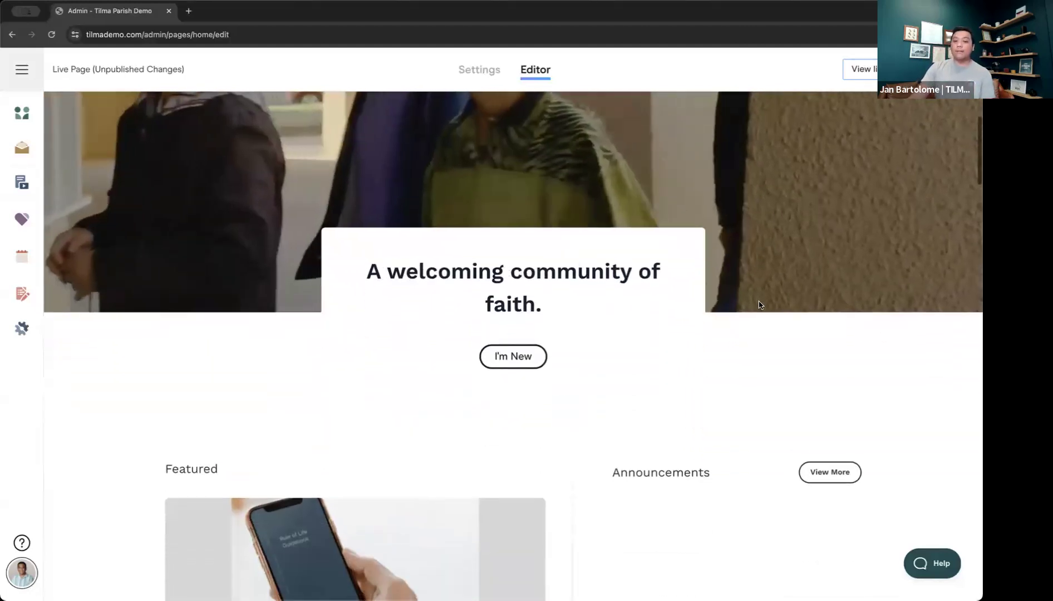
{"action": "scroll", "coordinate": [759, 304], "scroll_direction": "down", "scroll_amount": 2}
{"action": "mouse_move", "coordinate": [853, 385]}
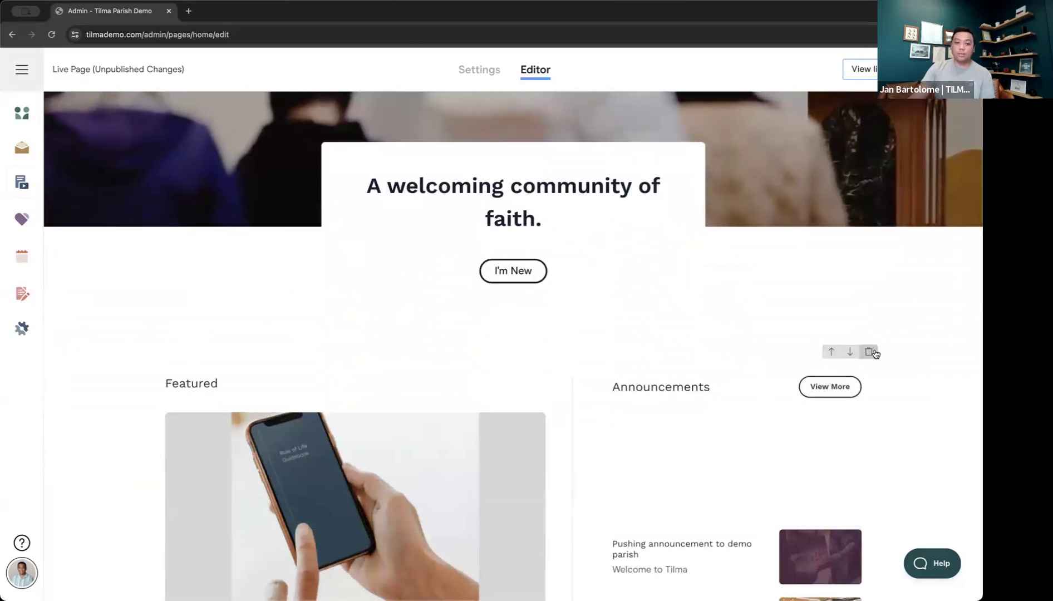
{"action": "scroll", "coordinate": [557, 354], "scroll_direction": "up", "scroll_amount": 5}
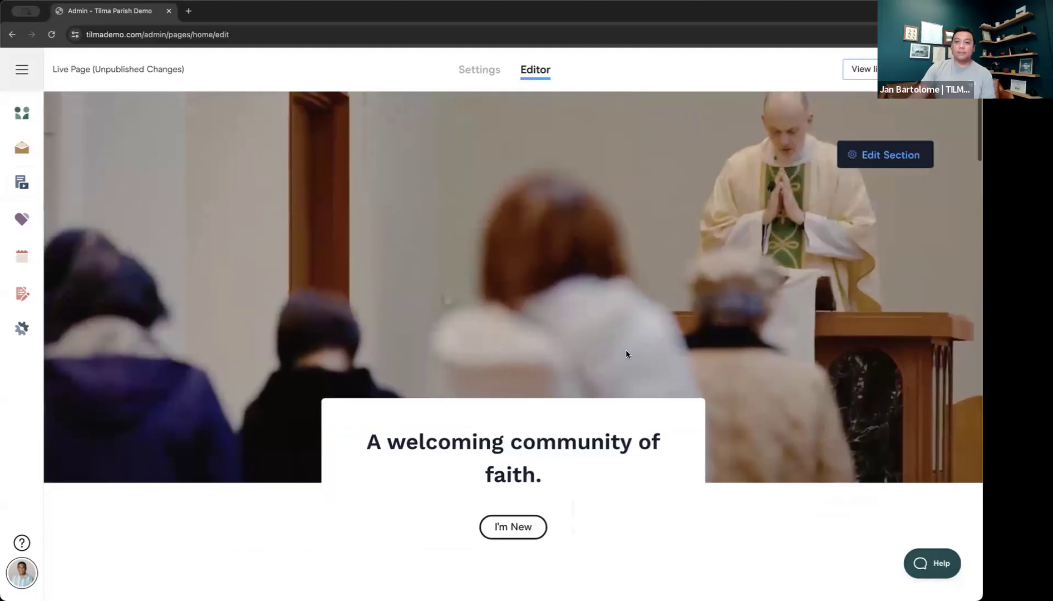
Step: Open the Home banner's section settings and review the available layouts, keeping Wide Image
{"action": "left_click", "coordinate": [876, 158]}
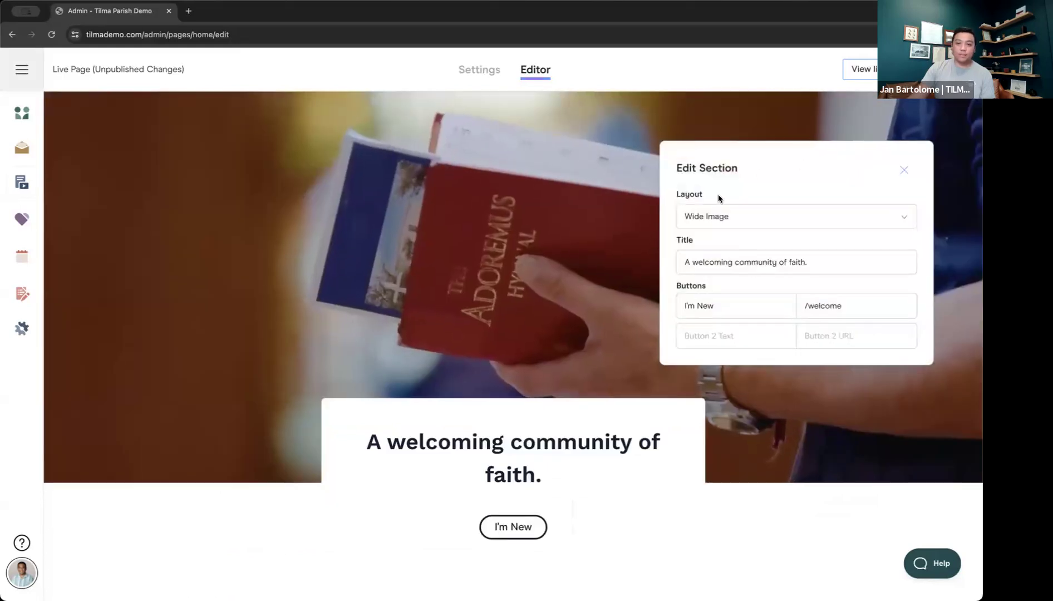
{"action": "left_click", "coordinate": [729, 218]}
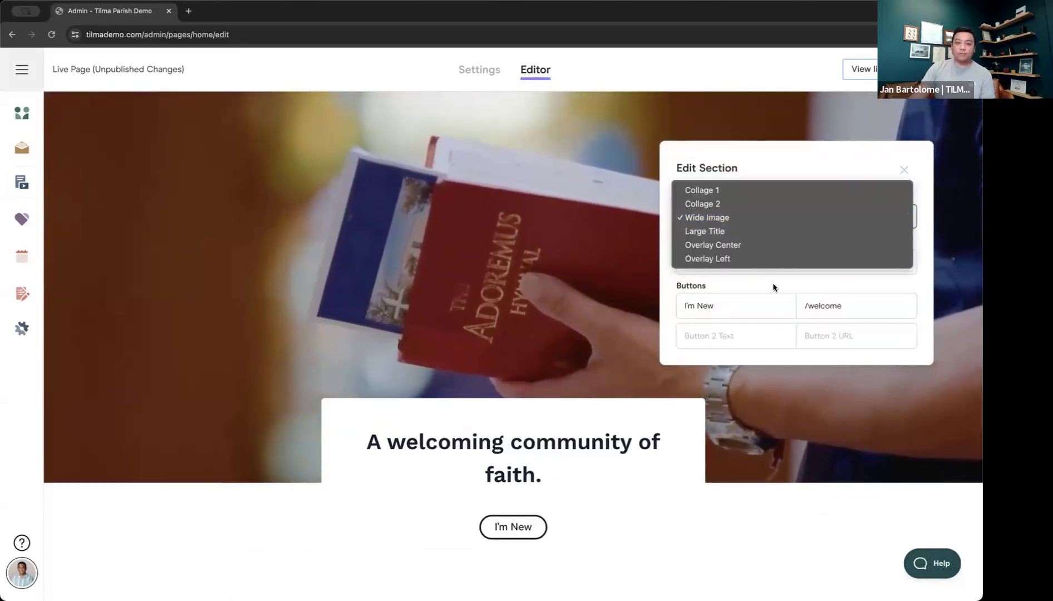
{"action": "left_click", "coordinate": [666, 307]}
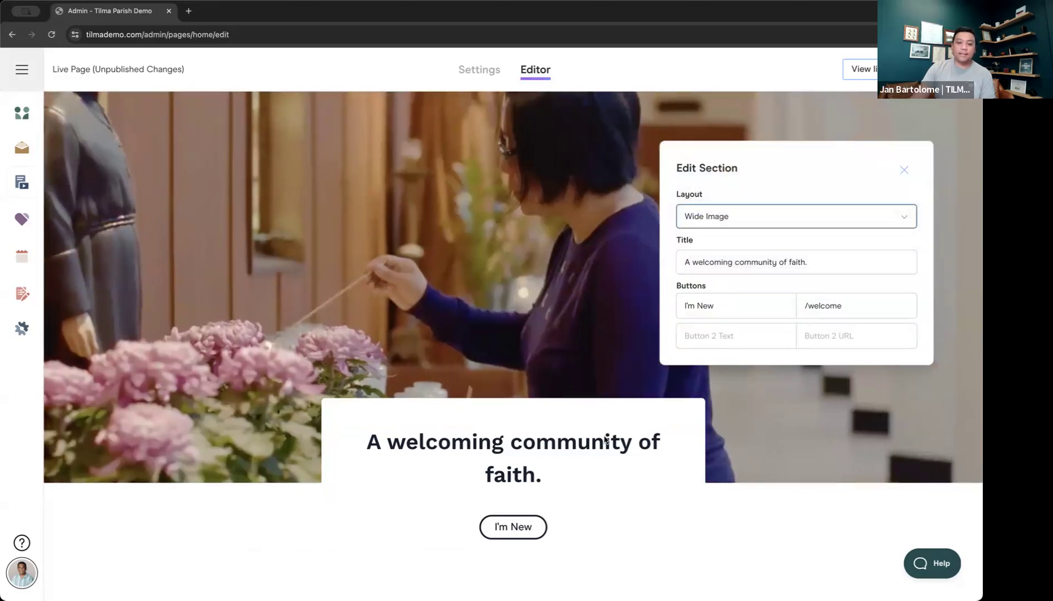
Step: Add a second button labelled "Mass Times" to the Home page banner
{"action": "left_click", "coordinate": [728, 337]}
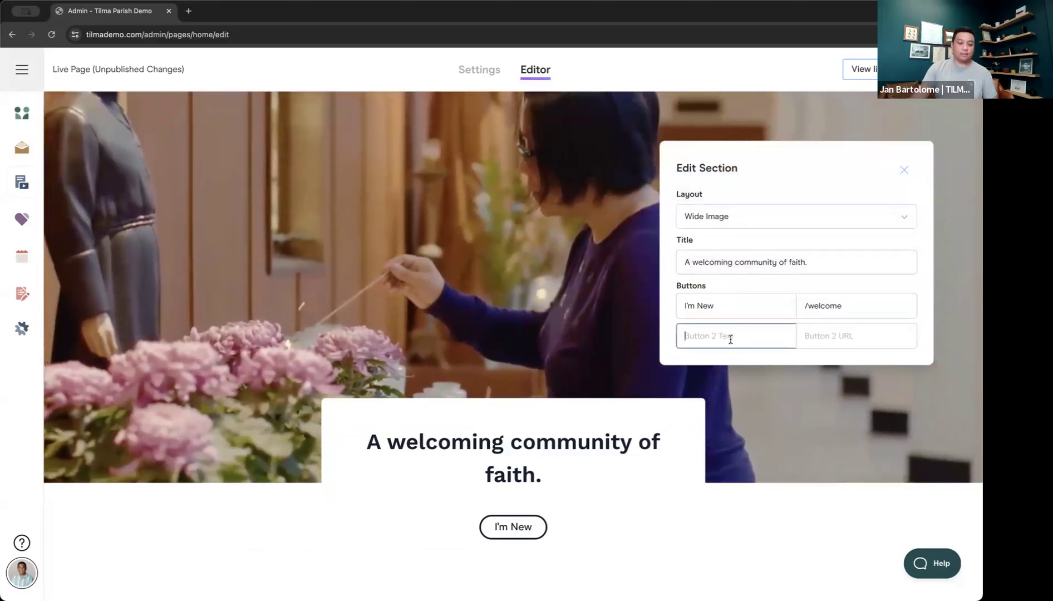
{"action": "type", "text": "Mass Tiemes"}
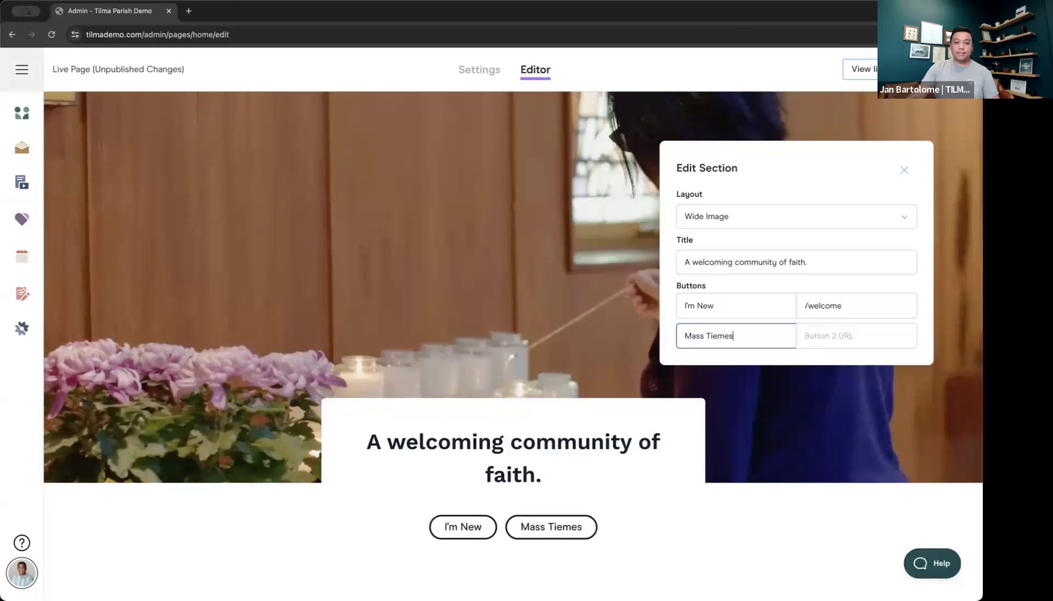
{"action": "key", "text": "BackSpace"}
{"action": "key", "text": "BackSpace"}
{"action": "key", "text": "BackSpace"}
{"action": "type", "text": "mes"}
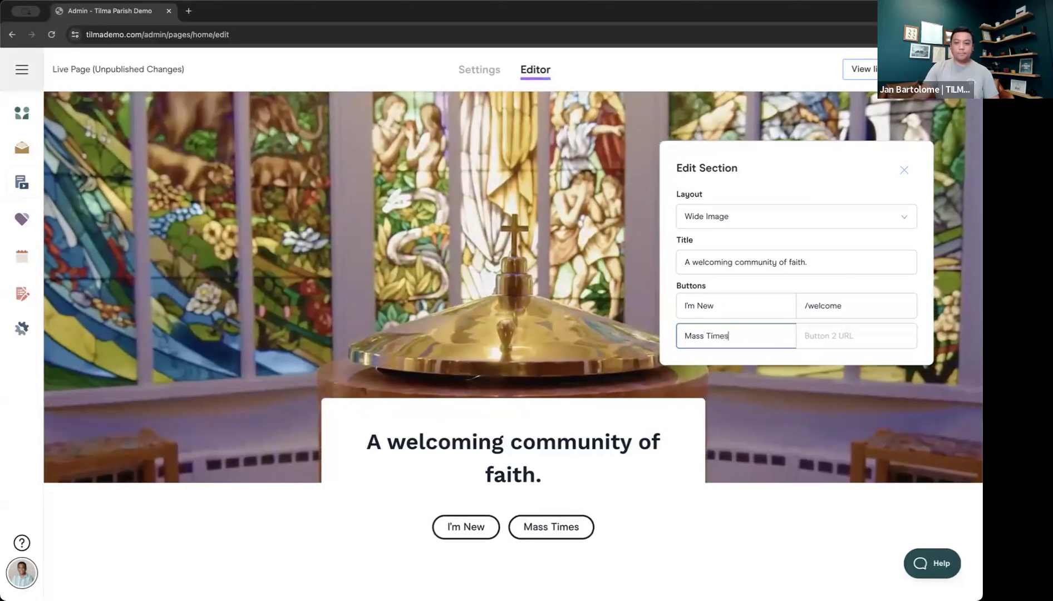
Step: Set the Mass Times button's URL to /about/mass-times
{"action": "left_click", "coordinate": [859, 332]}
{"action": "type", "text": "/"}
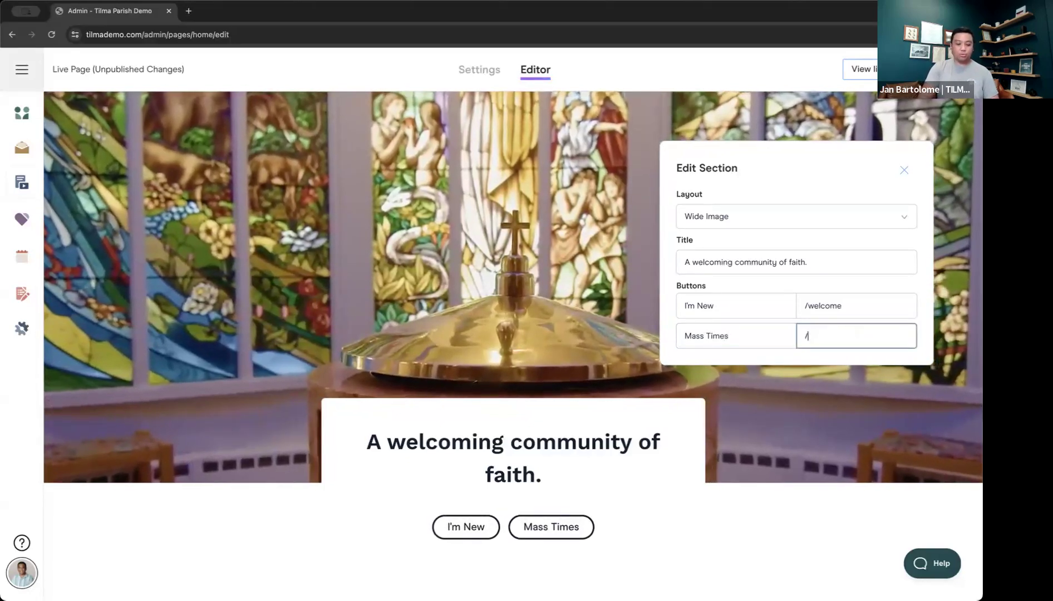
{"action": "type", "text": "about/mass=ti"}
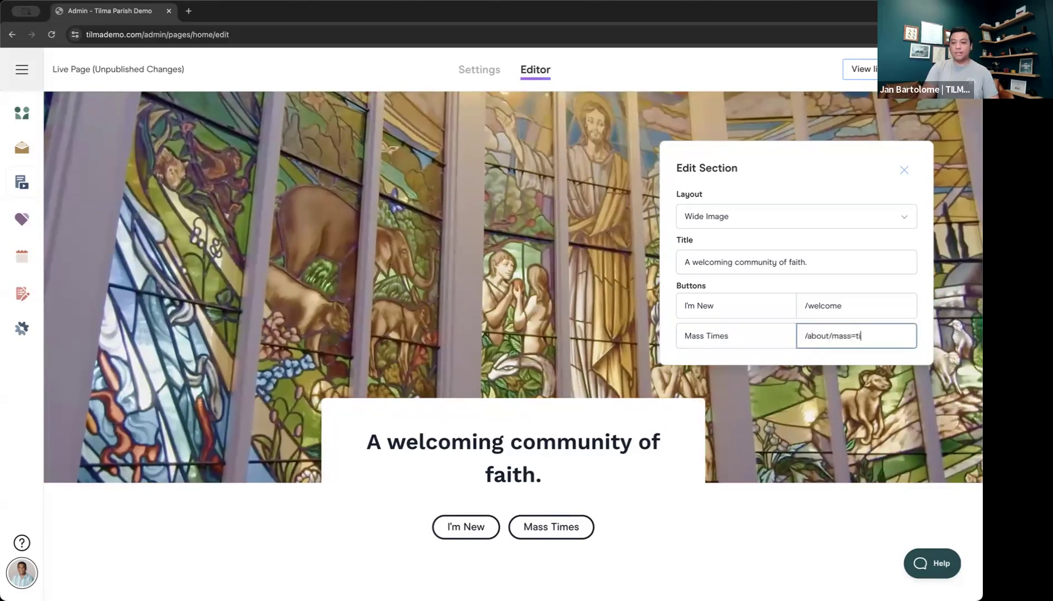
{"action": "key", "text": "BackSpace"}
{"action": "key", "text": "BackSpace"}
{"action": "key", "text": "BackSpace"}
{"action": "type", "text": "-times"}
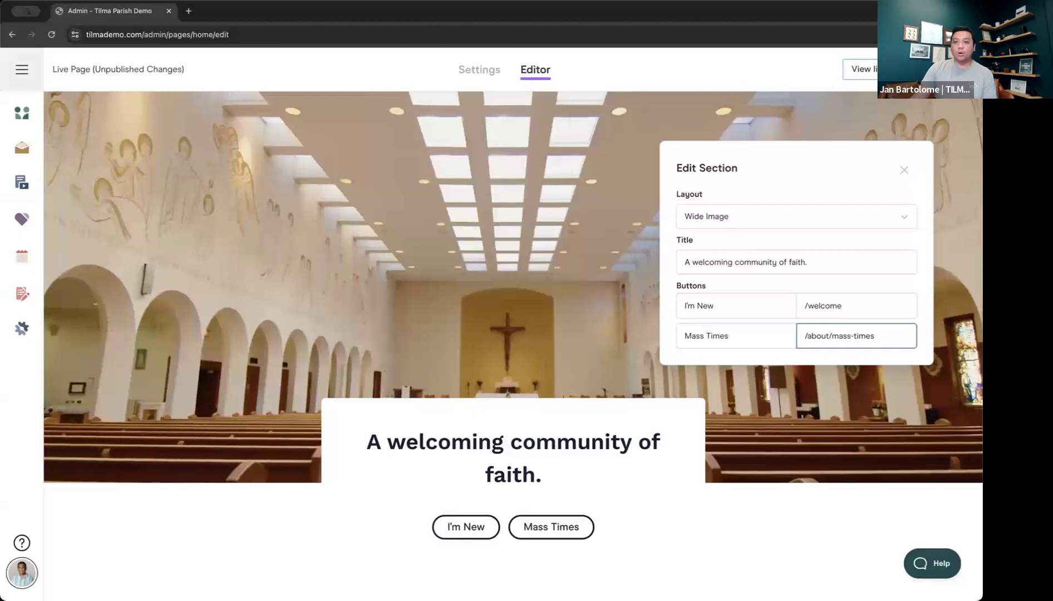
{"action": "left_click", "coordinate": [569, 399]}
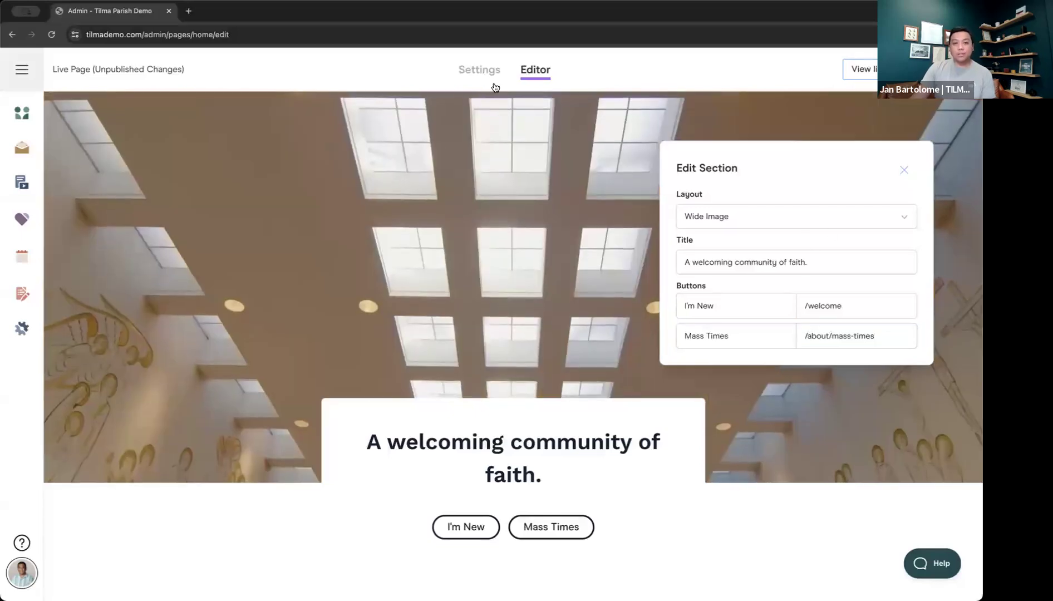
Step: Review the page templates available in the Home page's settings and return to its content
{"action": "left_click", "coordinate": [479, 71]}
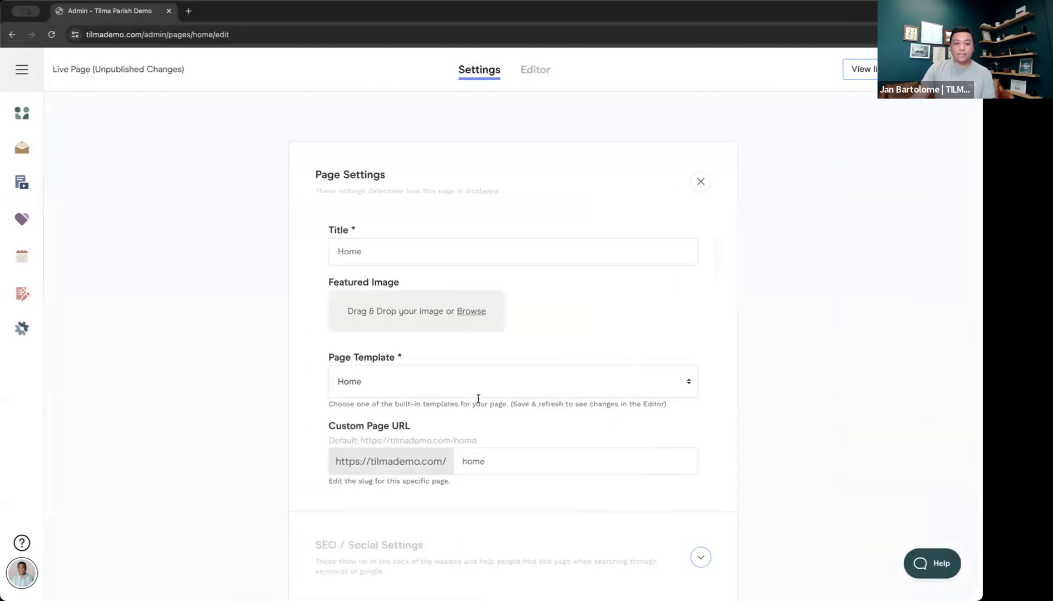
{"action": "left_click", "coordinate": [464, 382]}
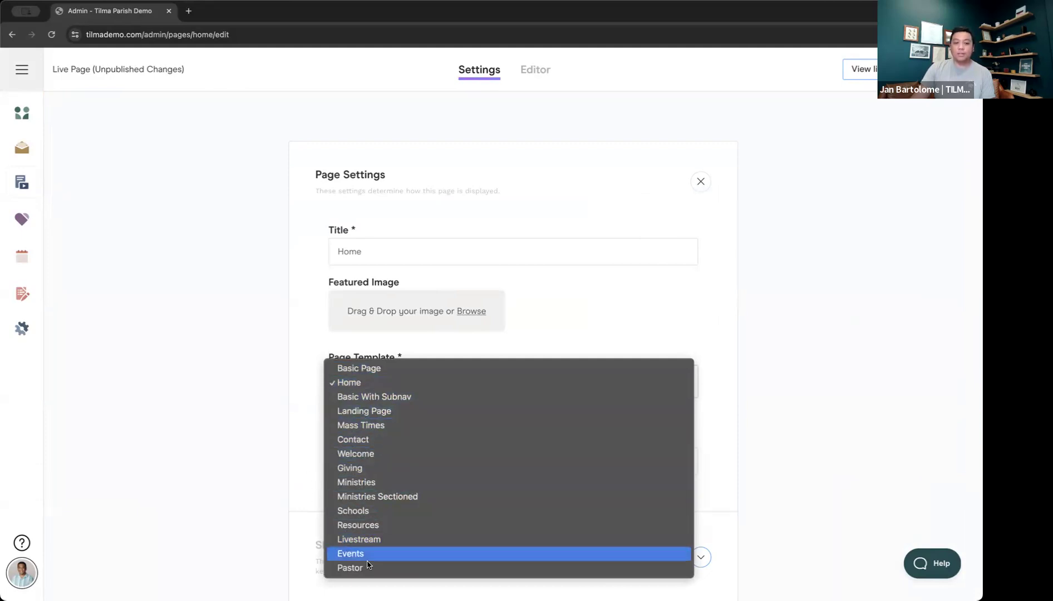
{"action": "left_click", "coordinate": [258, 269]}
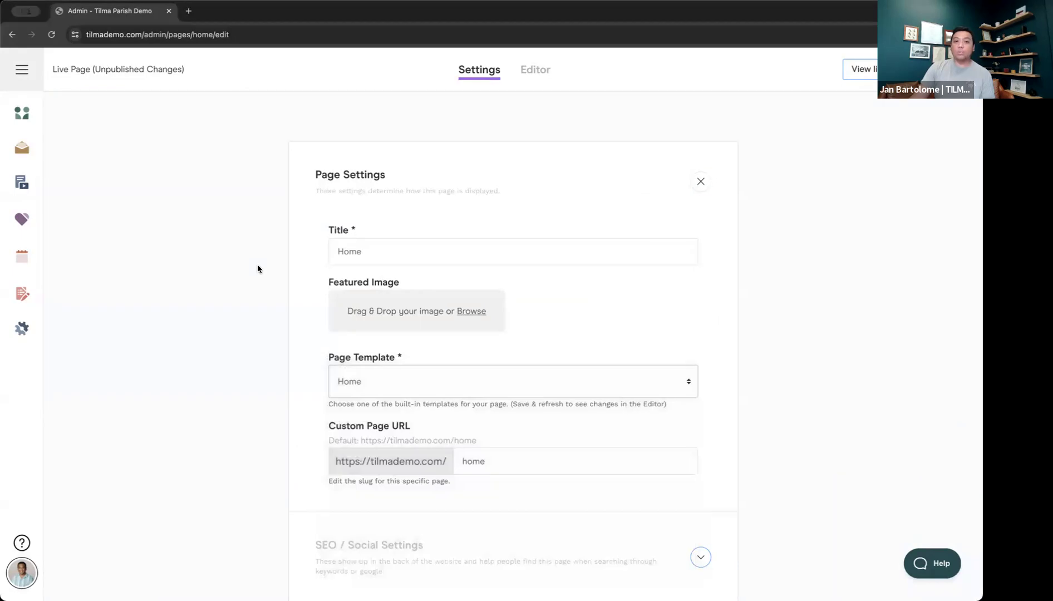
{"action": "left_click", "coordinate": [529, 78]}
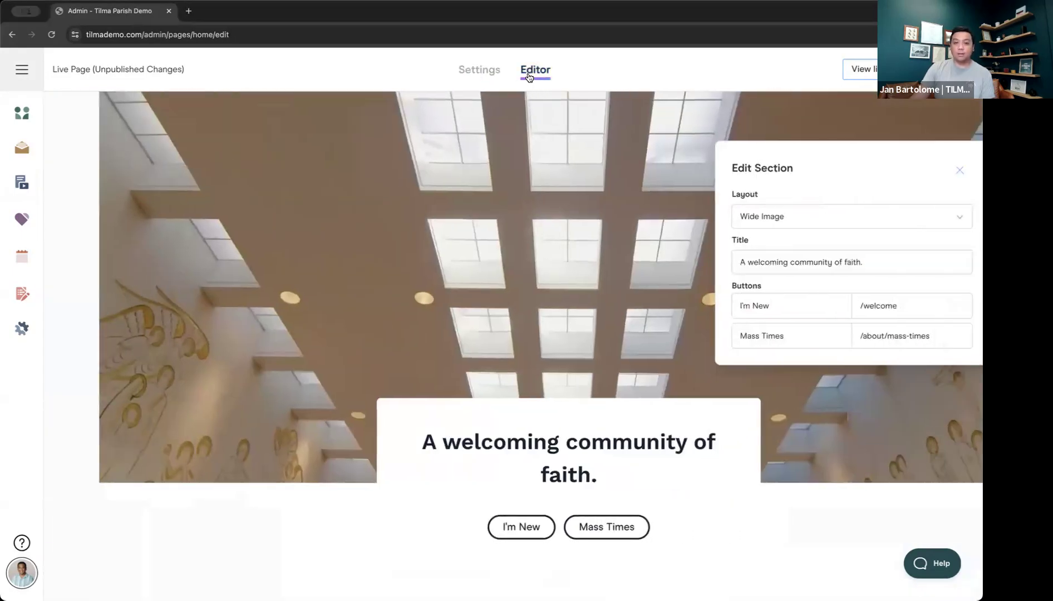
Step: Look over the Home page's Featured, bulletin, Announcements and Upcoming Events sections and their editing options
{"action": "scroll", "coordinate": [532, 262], "scroll_direction": "down", "scroll_amount": 4}
{"action": "scroll", "coordinate": [532, 263], "scroll_direction": "down", "scroll_amount": 4}
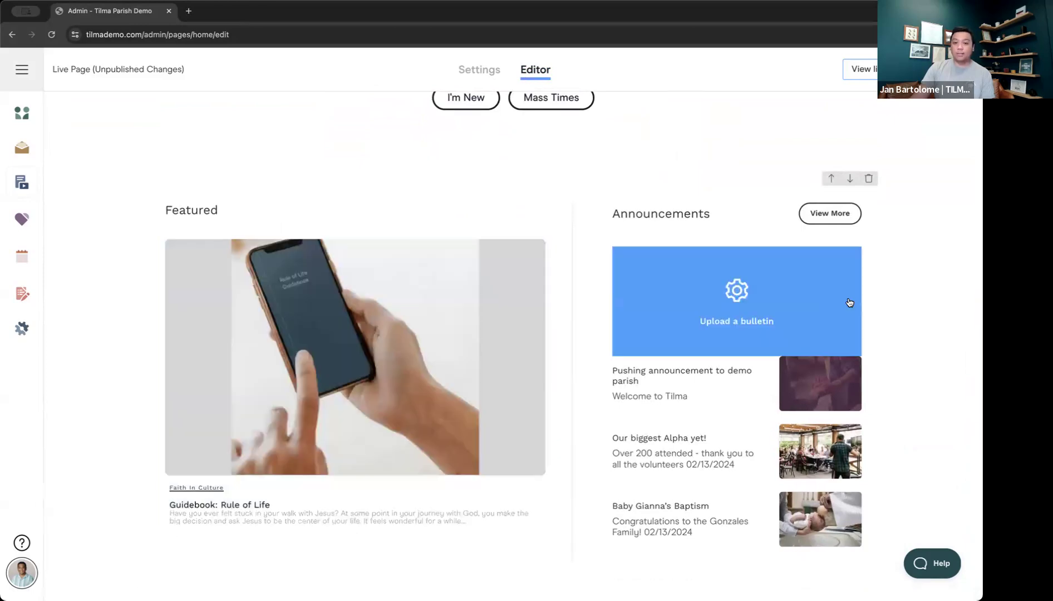
{"action": "mouse_move", "coordinate": [31, 229]}
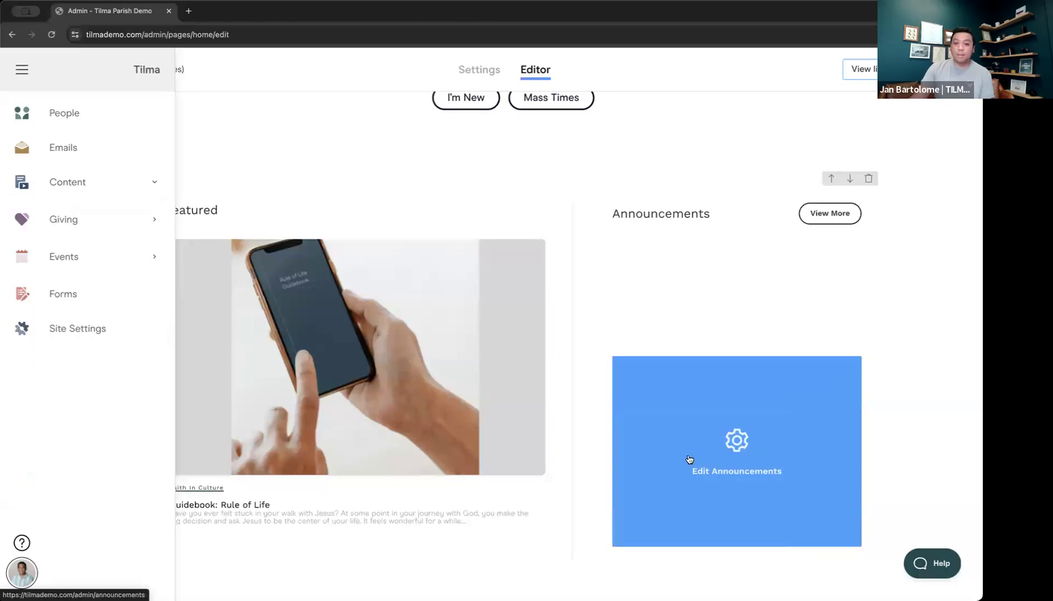
{"action": "scroll", "coordinate": [733, 439], "scroll_direction": "down", "scroll_amount": 7}
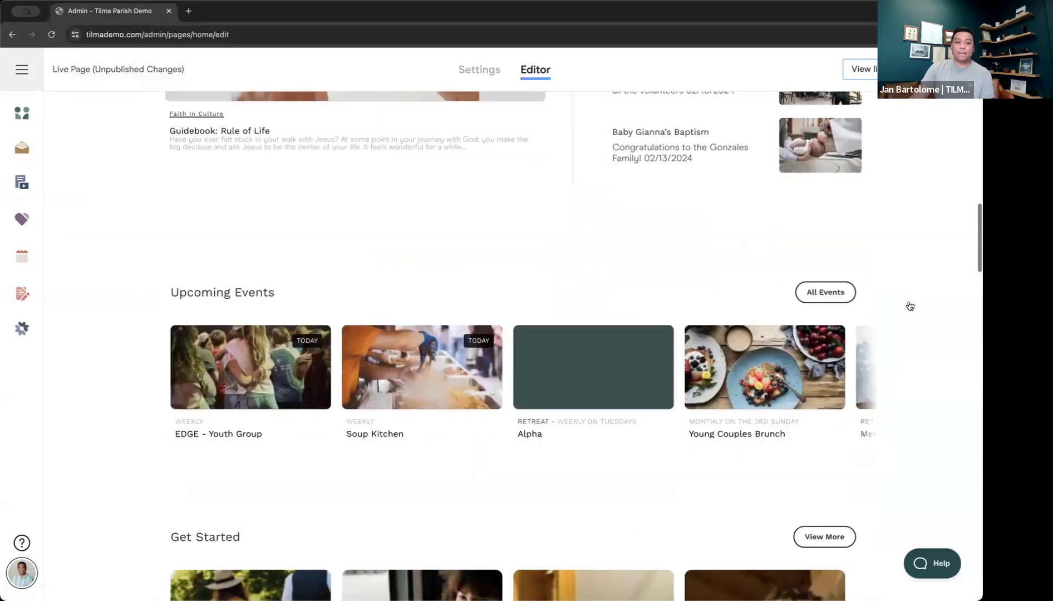
{"action": "scroll", "coordinate": [701, 348], "scroll_direction": "down", "scroll_amount": 12}
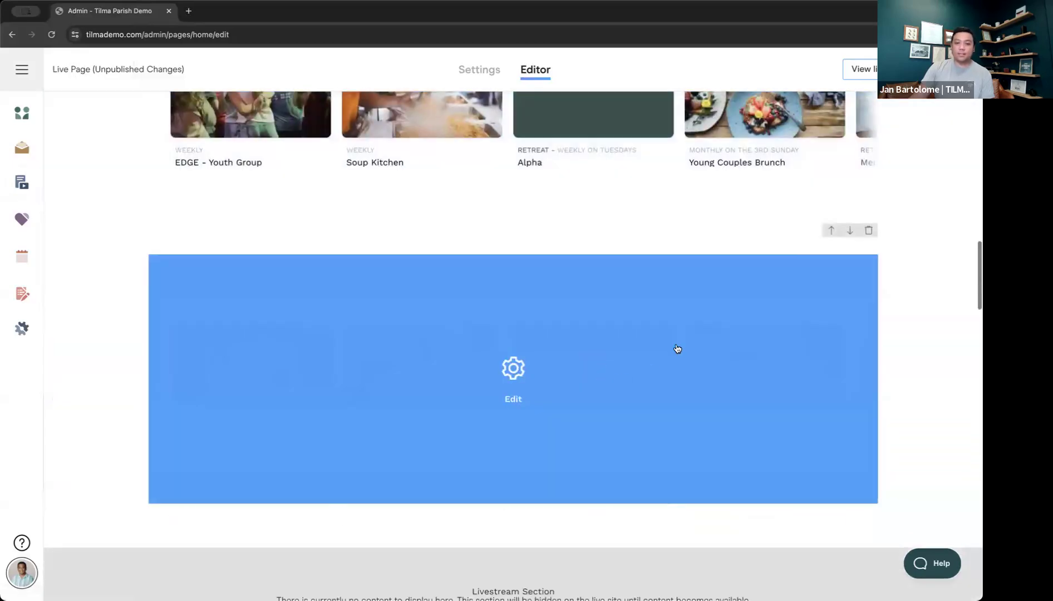
Step: Open the Get Started section's featured content, review the pages filling its feed, and save it
{"action": "left_click", "coordinate": [516, 372]}
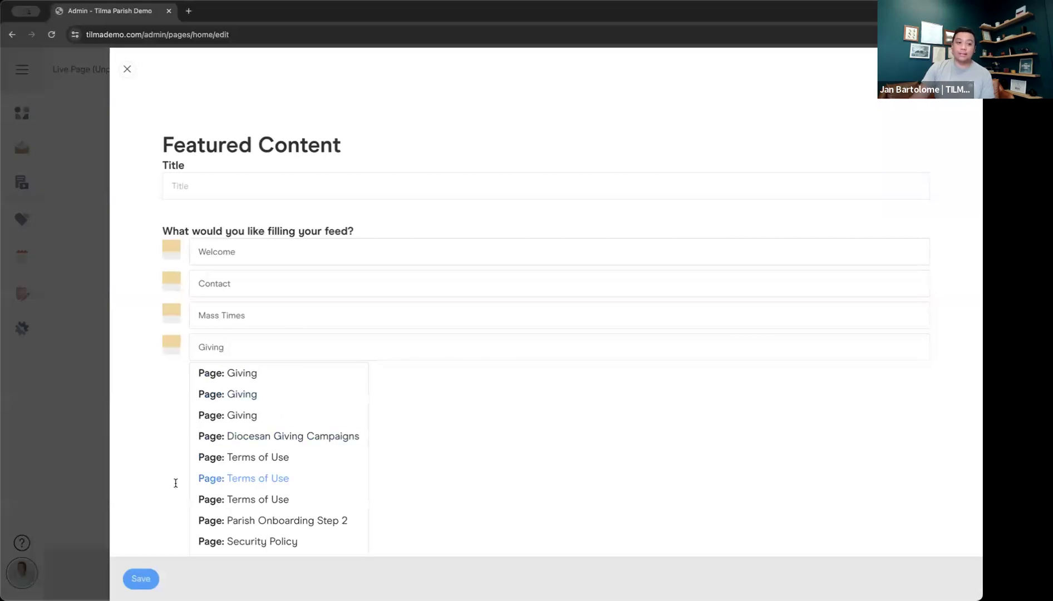
{"action": "left_click", "coordinate": [141, 578]}
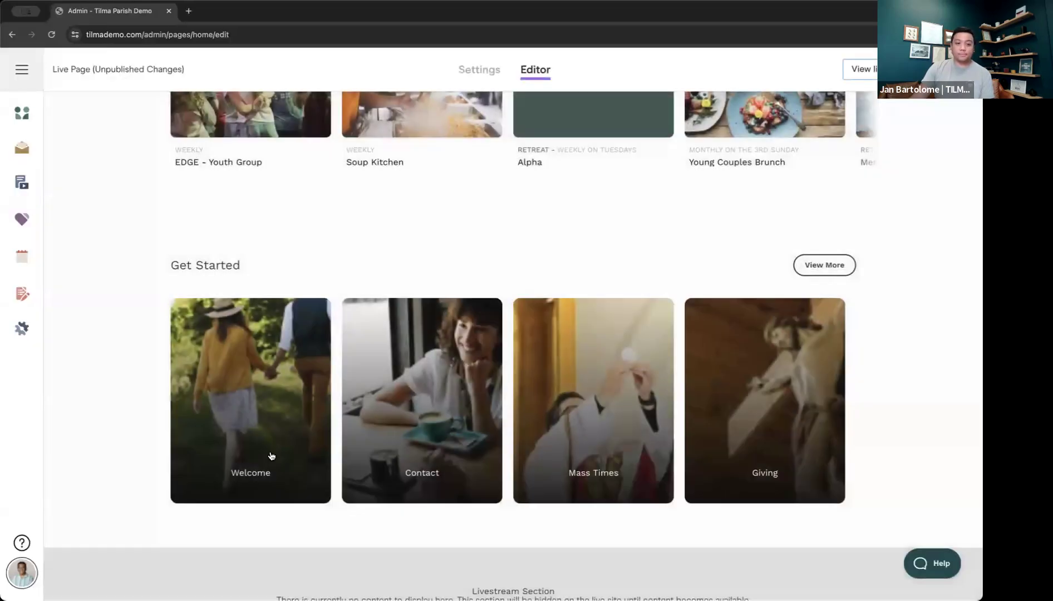
{"action": "scroll", "coordinate": [770, 525], "scroll_direction": "down", "scroll_amount": 5}
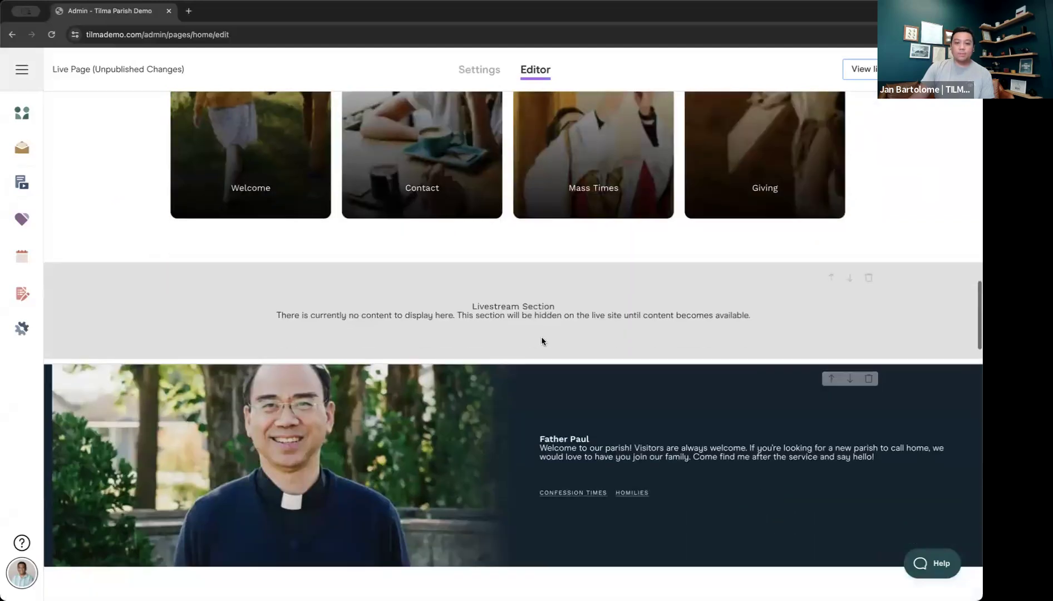
Step: Try adding a new line of text below the pastor's welcome message on the Home page and remove it again
{"action": "scroll", "coordinate": [543, 340], "scroll_direction": "down", "scroll_amount": 2}
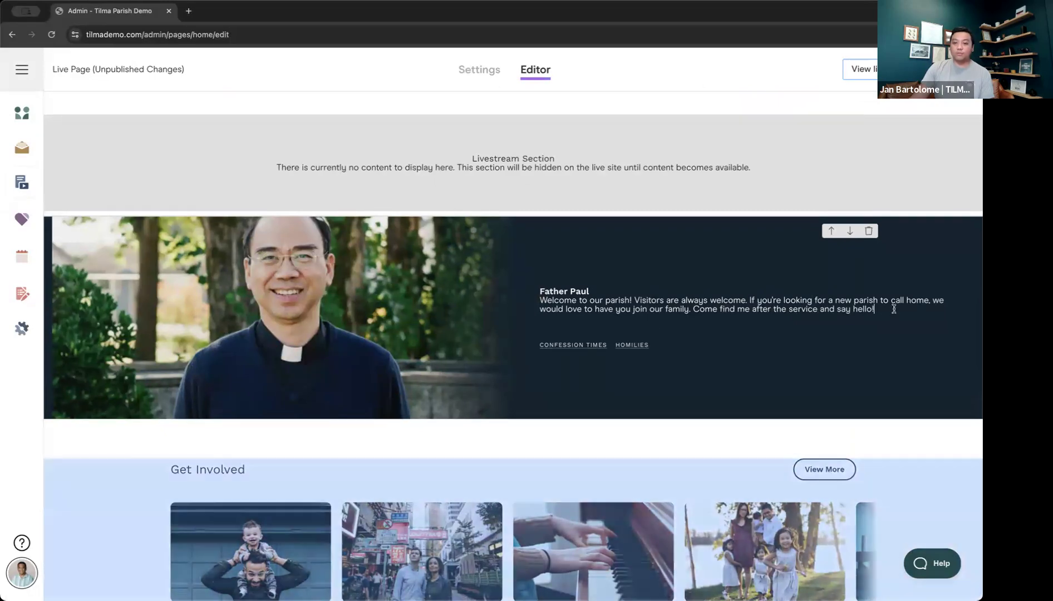
{"action": "left_click", "coordinate": [876, 306]}
{"action": "key", "text": "Return"}
{"action": "key", "text": "Return"}
{"action": "type", "text": "He"}
{"action": "key", "text": "BackSpace"}
{"action": "key", "text": "BackSpace"}
{"action": "key", "text": "BackSpace"}
{"action": "key", "text": "BackSpace"}
{"action": "key", "text": "BackSpace"}
{"action": "key", "text": "BackSpace"}
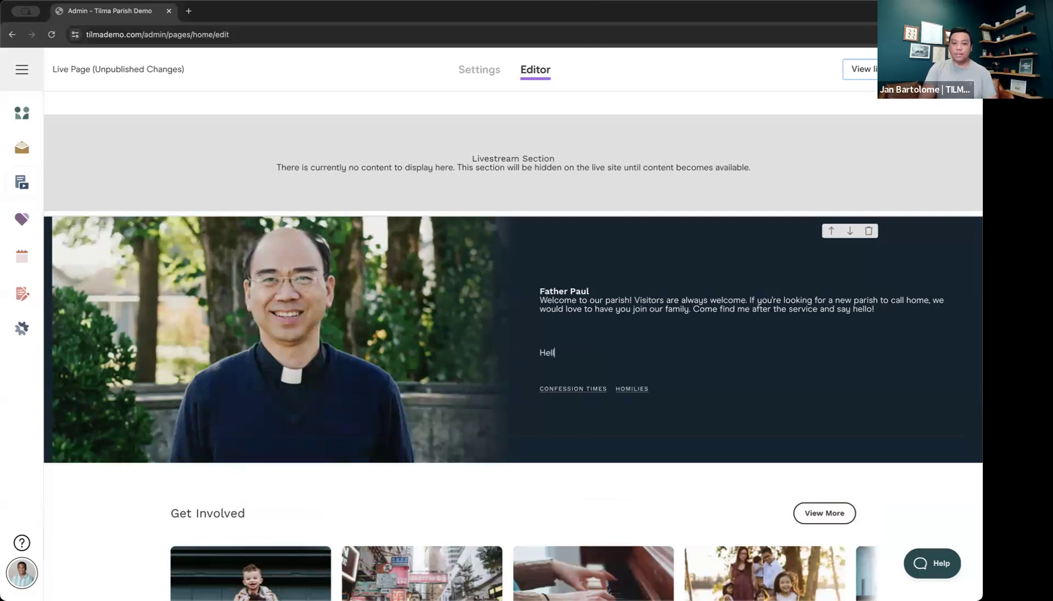
{"action": "key", "text": "BackSpace"}
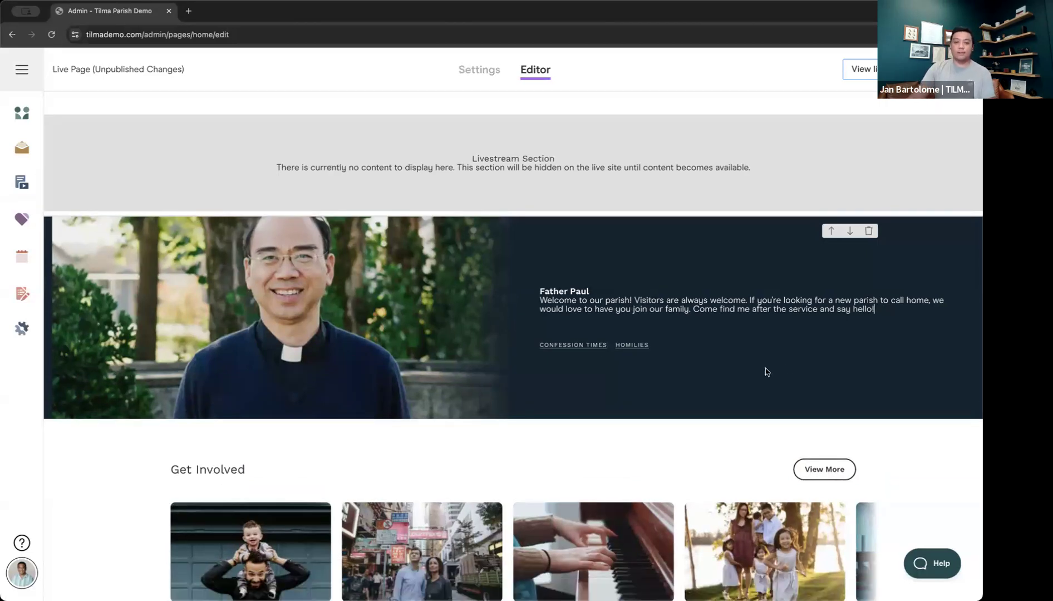
Step: Look over the Home page's Get Involved, Pastor's Feed, Resources and Content, Sacraments and hidden sections, and return to the list of pages
{"action": "scroll", "coordinate": [743, 359], "scroll_direction": "down", "scroll_amount": 4}
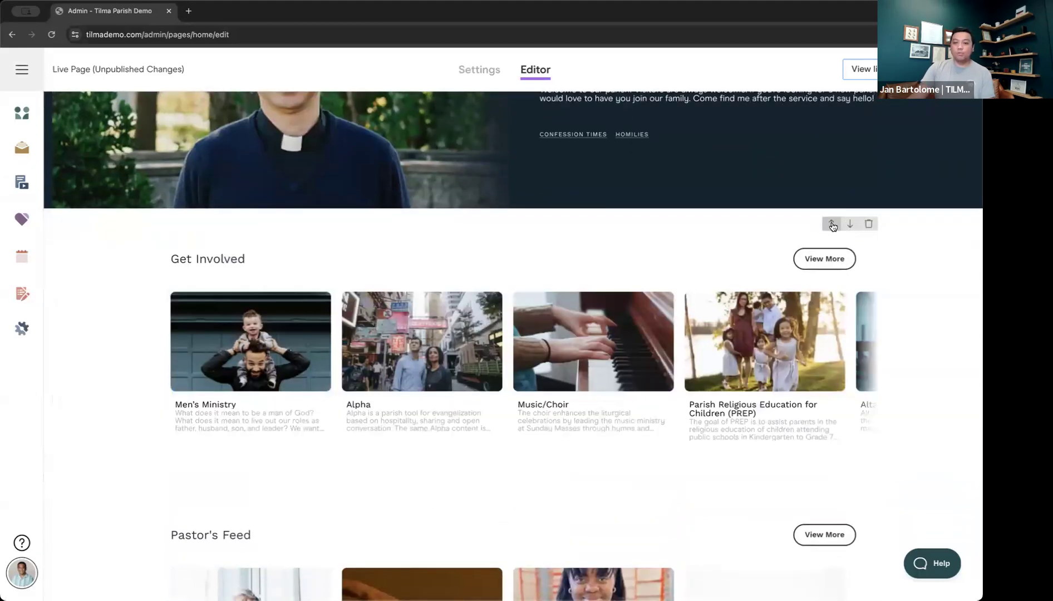
{"action": "scroll", "coordinate": [735, 411], "scroll_direction": "down", "scroll_amount": 8}
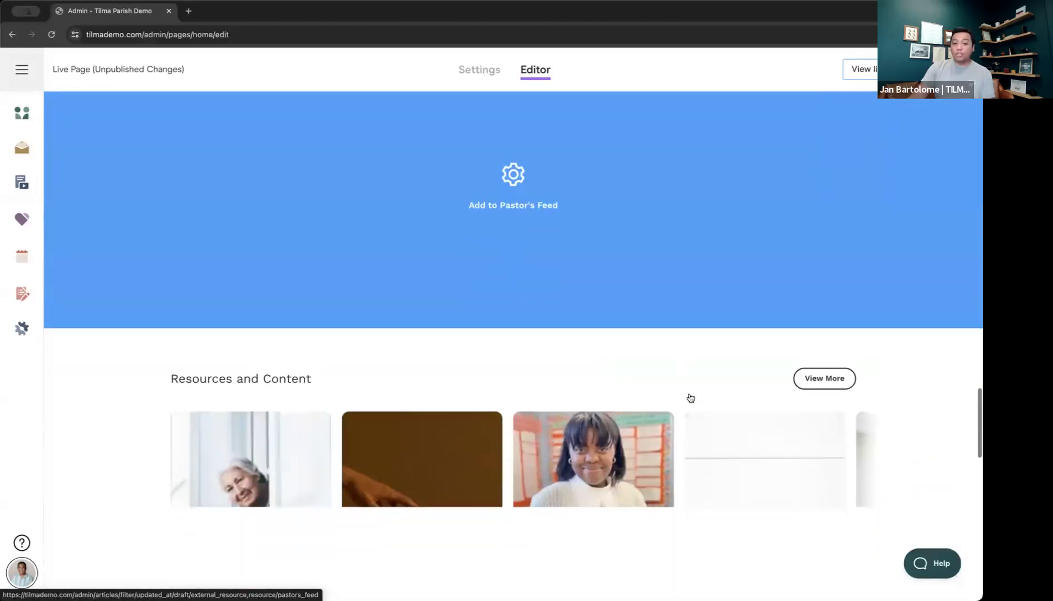
{"action": "scroll", "coordinate": [690, 397], "scroll_direction": "down", "scroll_amount": 12}
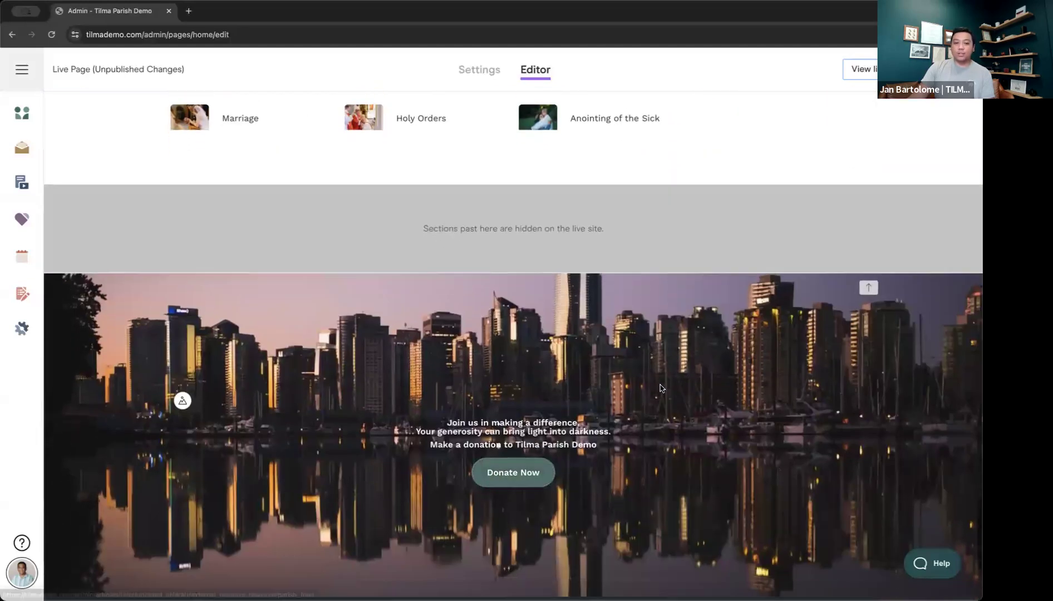
{"action": "left_click_drag", "start_coordinate": [423, 220], "coordinate": [619, 223]}
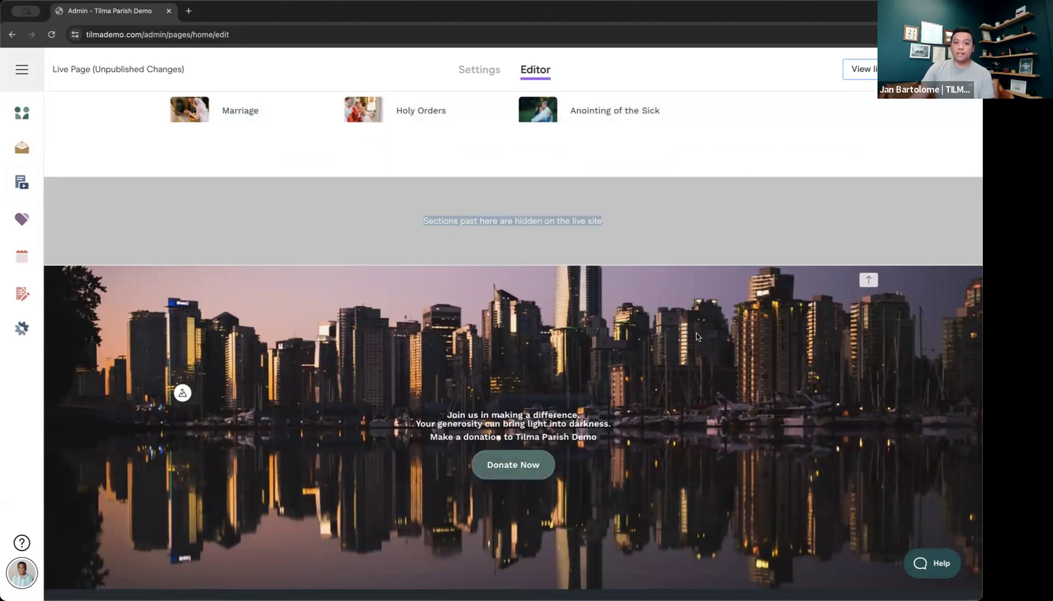
{"action": "scroll", "coordinate": [697, 336], "scroll_direction": "up", "scroll_amount": 4}
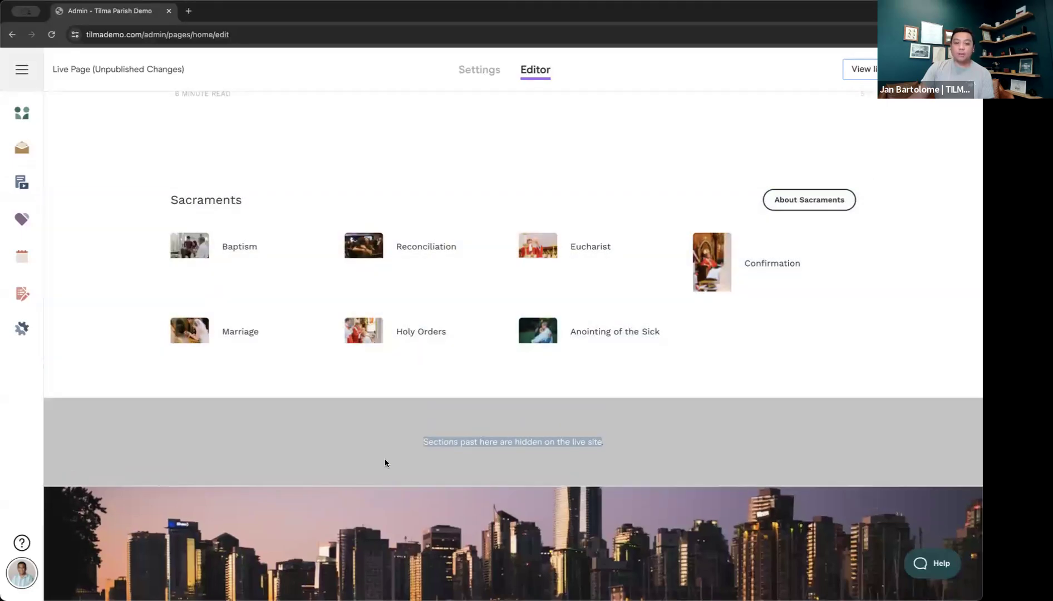
{"action": "scroll", "coordinate": [532, 437], "scroll_direction": "down", "scroll_amount": 3}
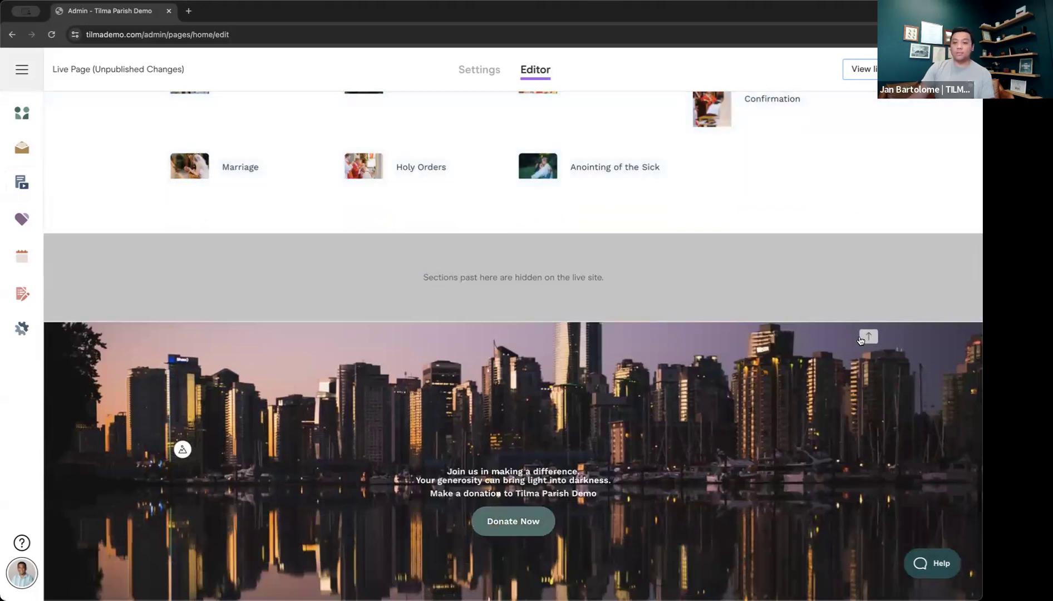
{"action": "scroll", "coordinate": [867, 338], "scroll_direction": "up", "scroll_amount": 4}
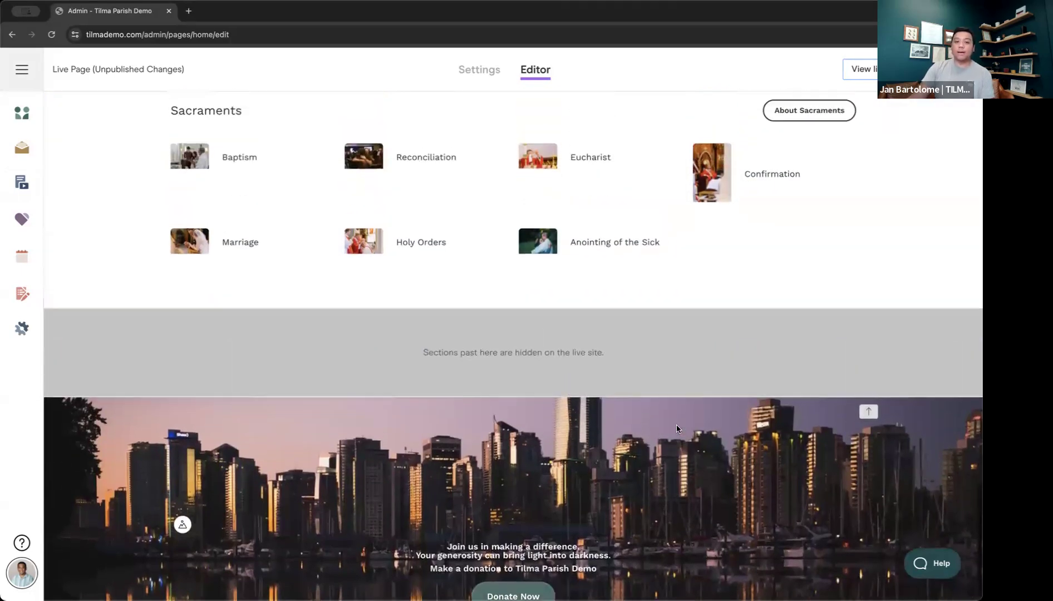
{"action": "scroll", "coordinate": [650, 245], "scroll_direction": "up", "scroll_amount": 15}
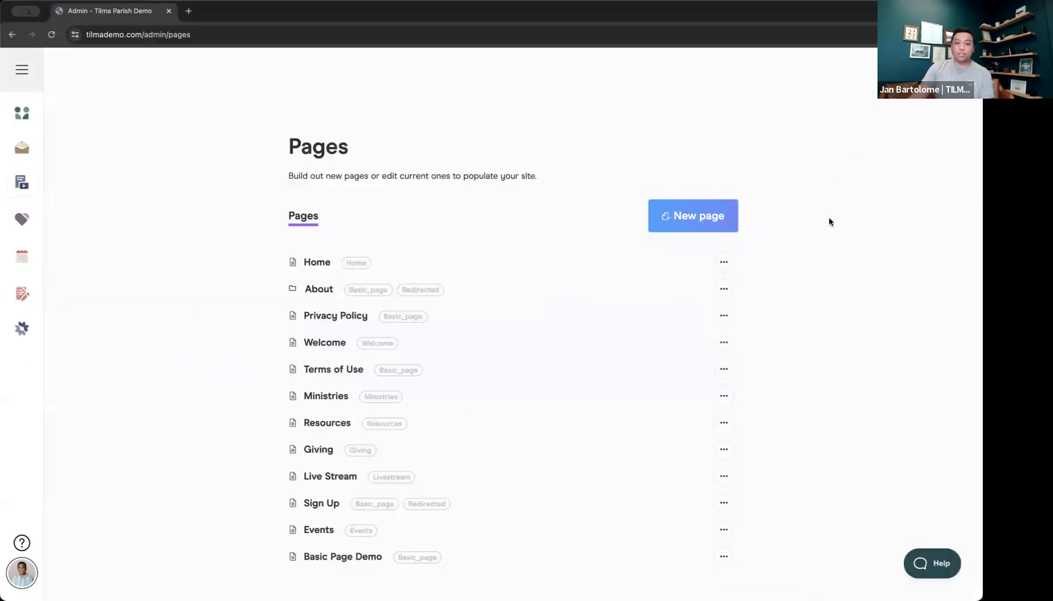
Step: Purge the Home page's cache from its options in the list of pages
{"action": "left_click", "coordinate": [723, 262]}
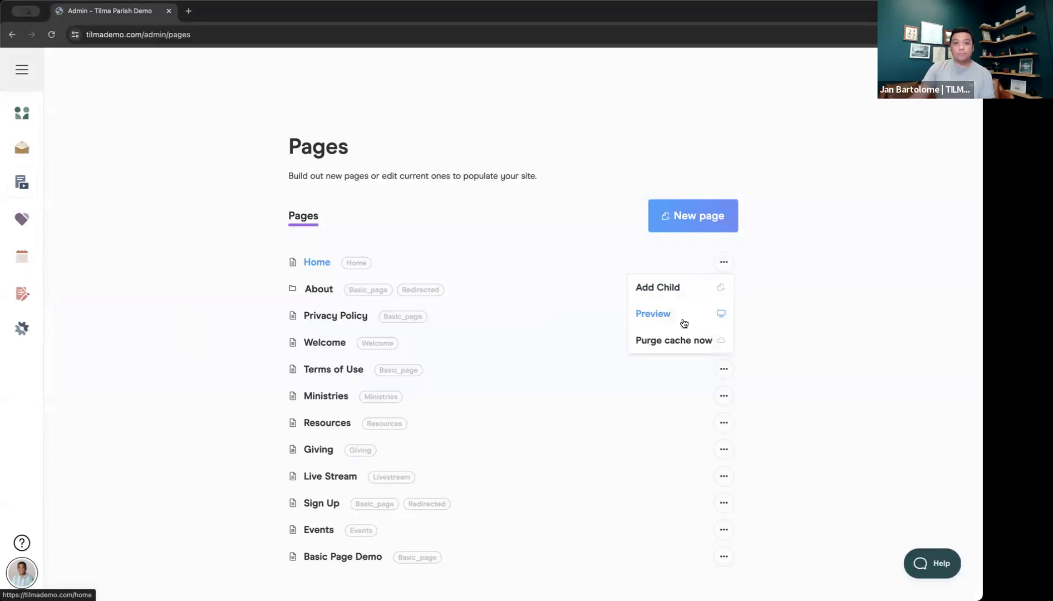
{"action": "scroll", "coordinate": [684, 323], "scroll_direction": "down", "scroll_amount": 1}
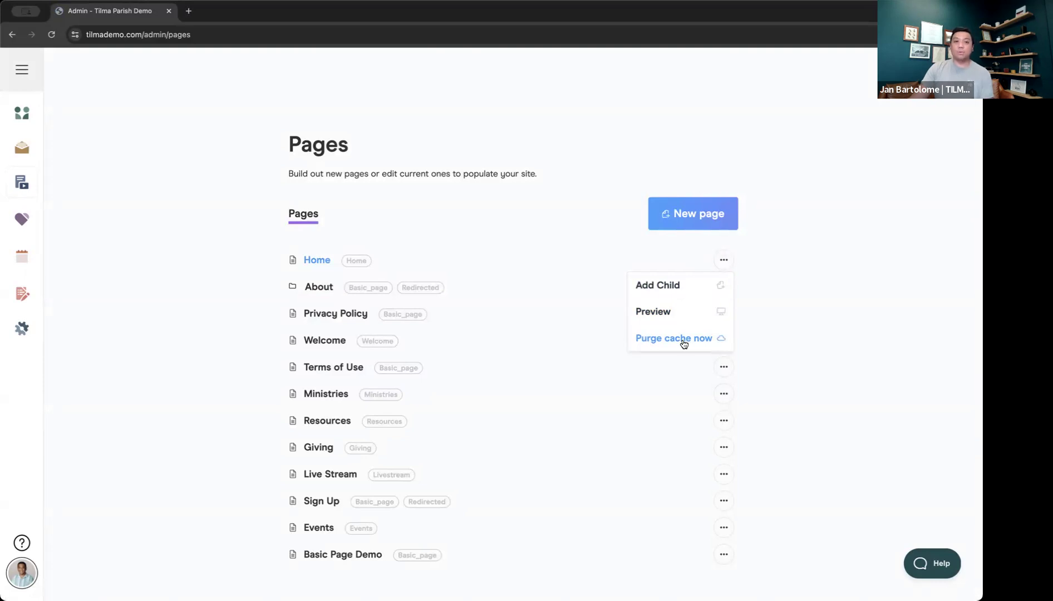
{"action": "left_click", "coordinate": [683, 341]}
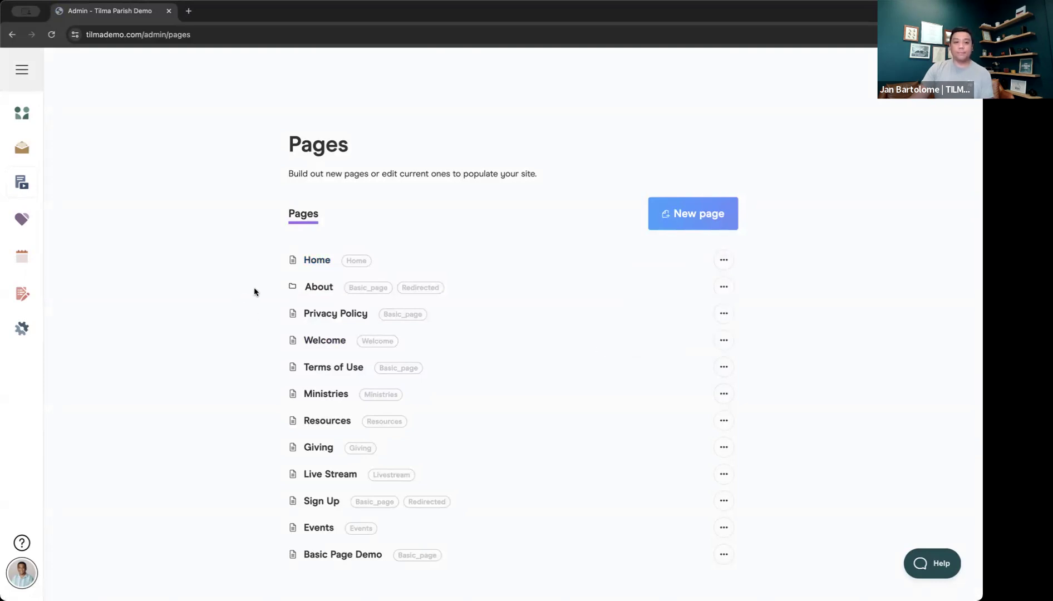
Step: Open the Contact page nested under About and show its content for editing
{"action": "left_click", "coordinate": [289, 287]}
{"action": "scroll", "coordinate": [225, 287], "scroll_direction": "down", "scroll_amount": 3}
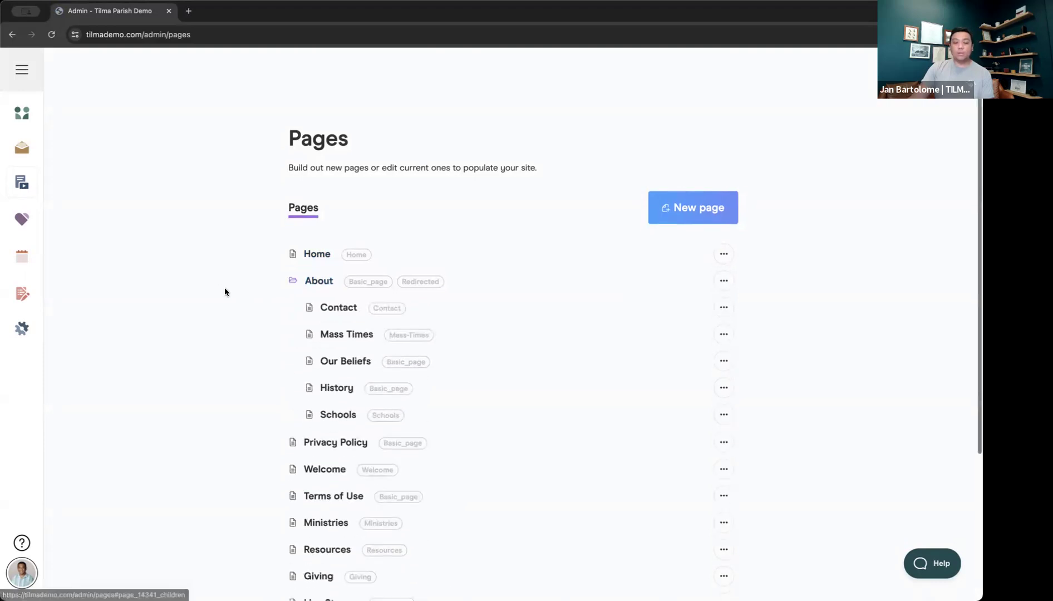
{"action": "left_click", "coordinate": [342, 228]}
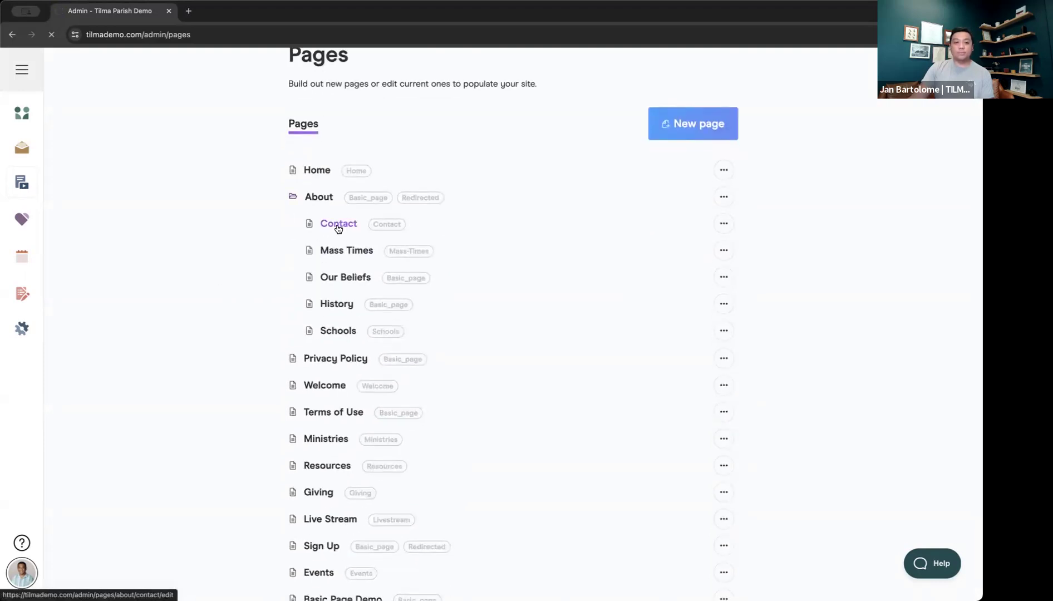
{"action": "left_click", "coordinate": [531, 70]}
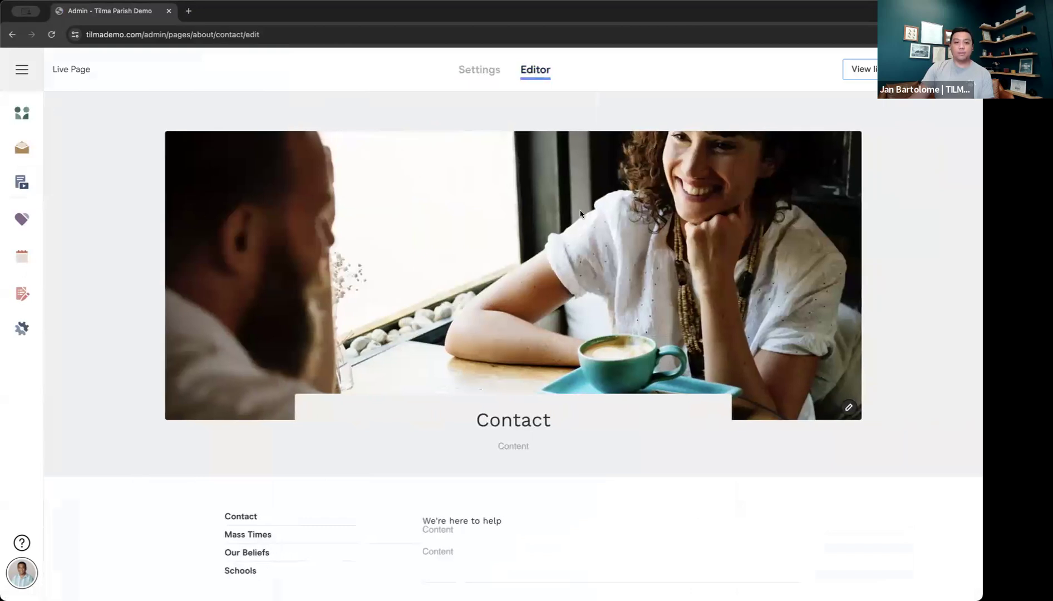
Step: Show the elements that can be inserted in the empty content area below the Contact title, and close the choices
{"action": "scroll", "coordinate": [562, 279], "scroll_direction": "down", "scroll_amount": 2}
{"action": "left_click", "coordinate": [514, 361]}
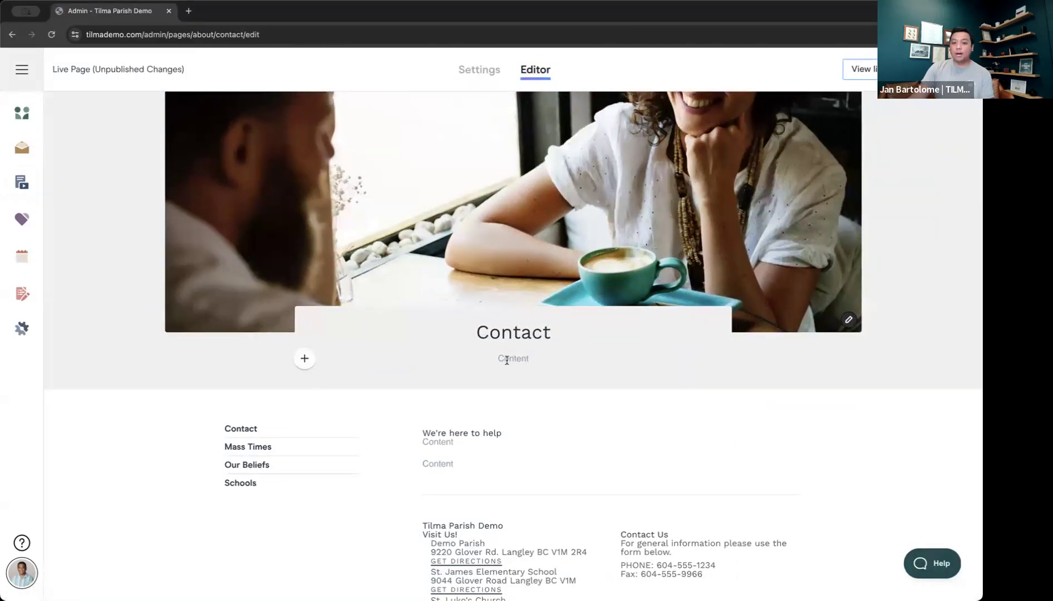
{"action": "left_click", "coordinate": [305, 360]}
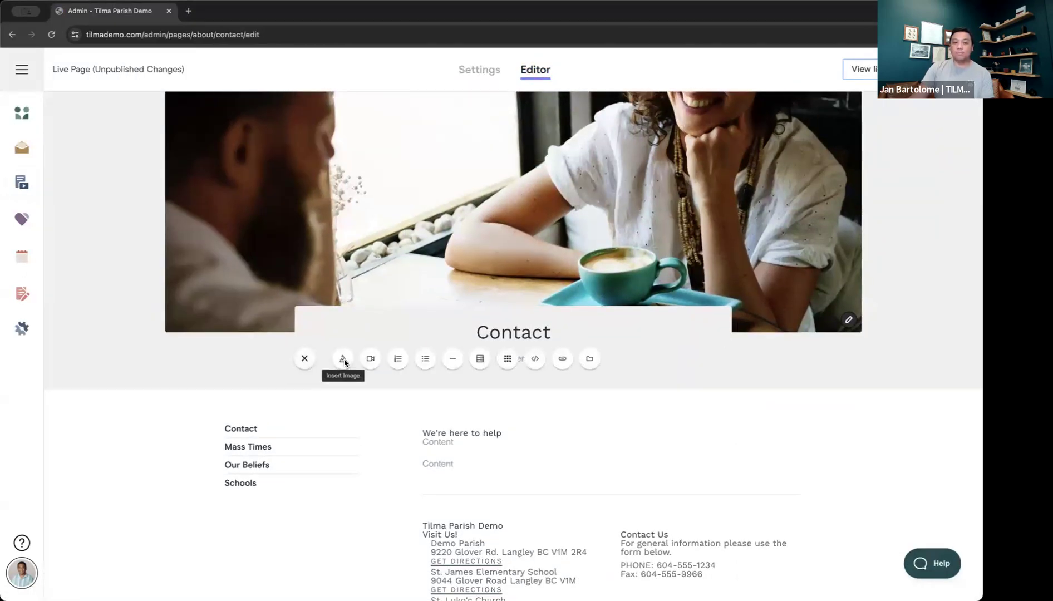
{"action": "left_click", "coordinate": [620, 357]}
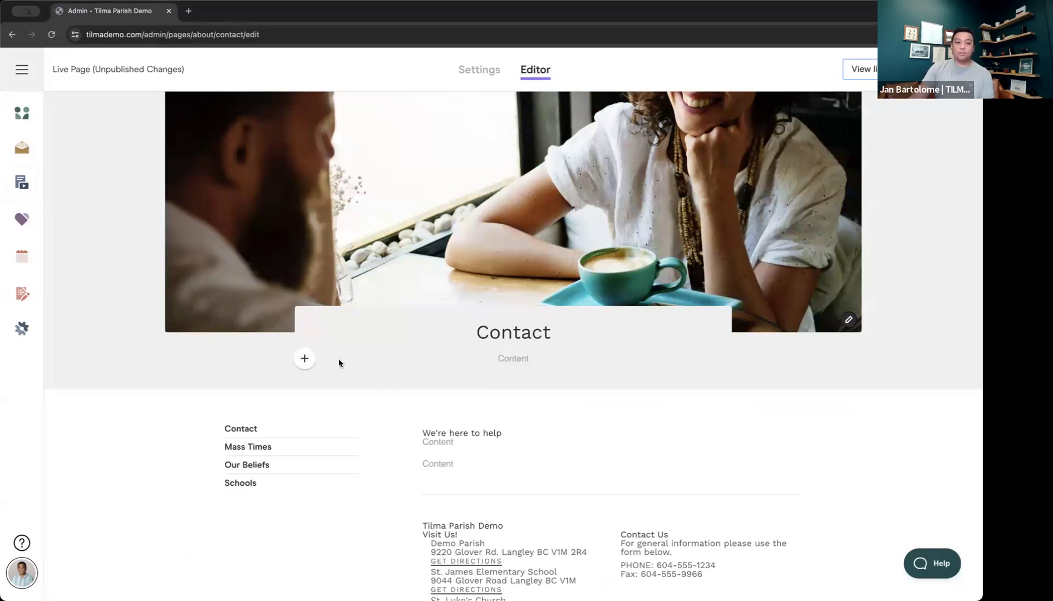
Step: Look over the Contact page's help text, locations, office hours, email form and Our Team sections
{"action": "scroll", "coordinate": [526, 356], "scroll_direction": "down", "scroll_amount": 3}
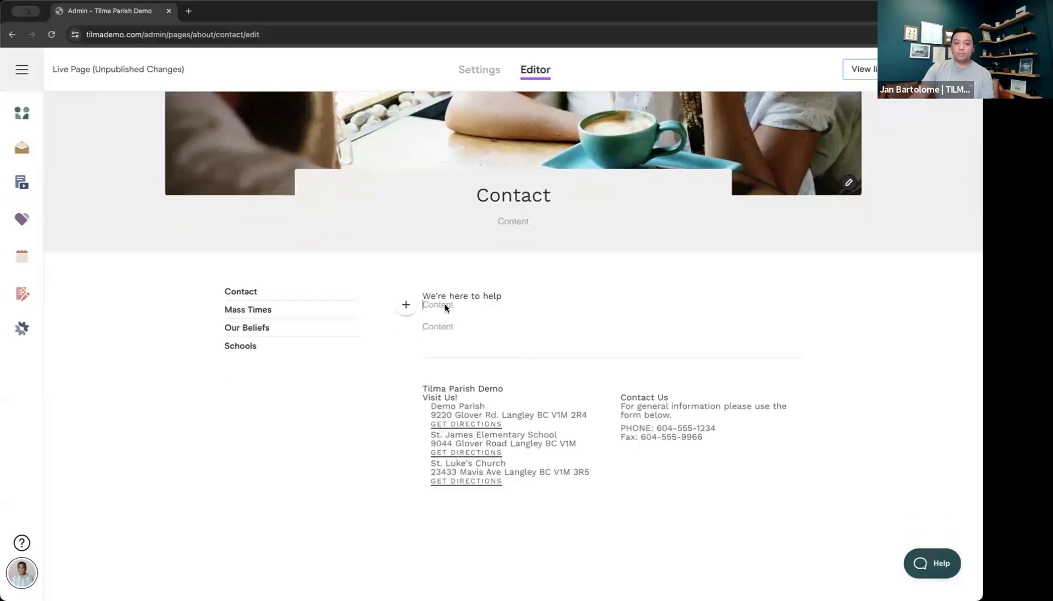
{"action": "scroll", "coordinate": [445, 303], "scroll_direction": "down", "scroll_amount": 5}
{"action": "scroll", "coordinate": [543, 346], "scroll_direction": "down", "scroll_amount": 9}
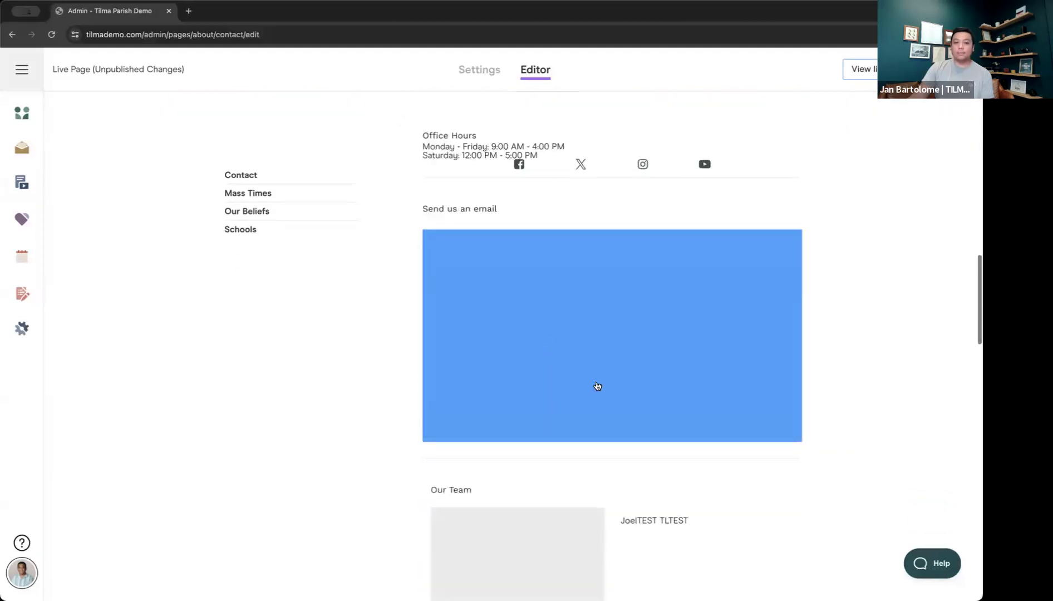
{"action": "mouse_move", "coordinate": [20, 346]}
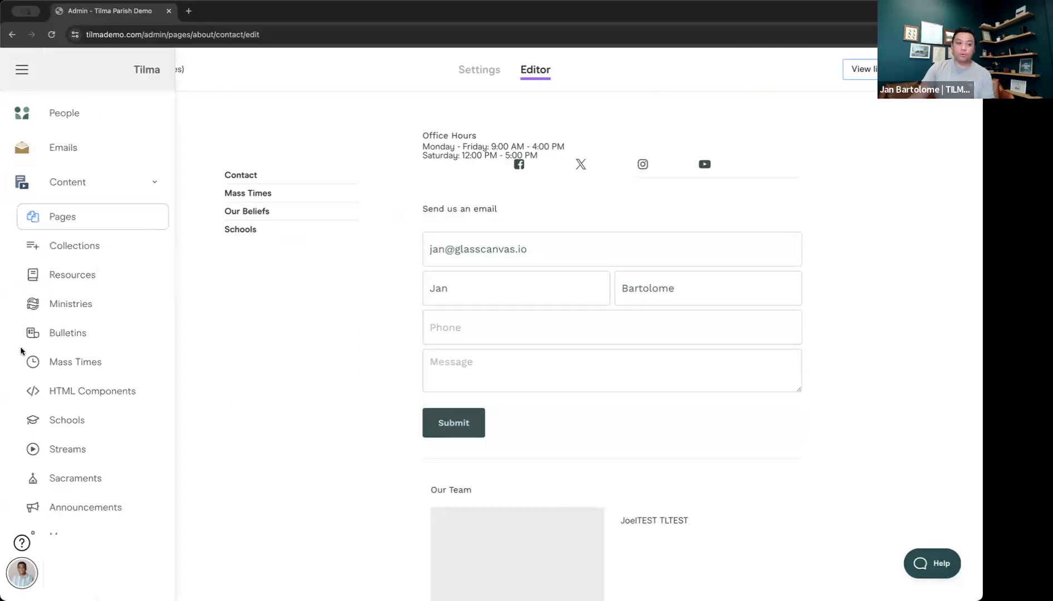
{"action": "scroll", "coordinate": [56, 356], "scroll_direction": "down", "scroll_amount": 3}
{"action": "scroll", "coordinate": [501, 359], "scroll_direction": "down", "scroll_amount": 12}
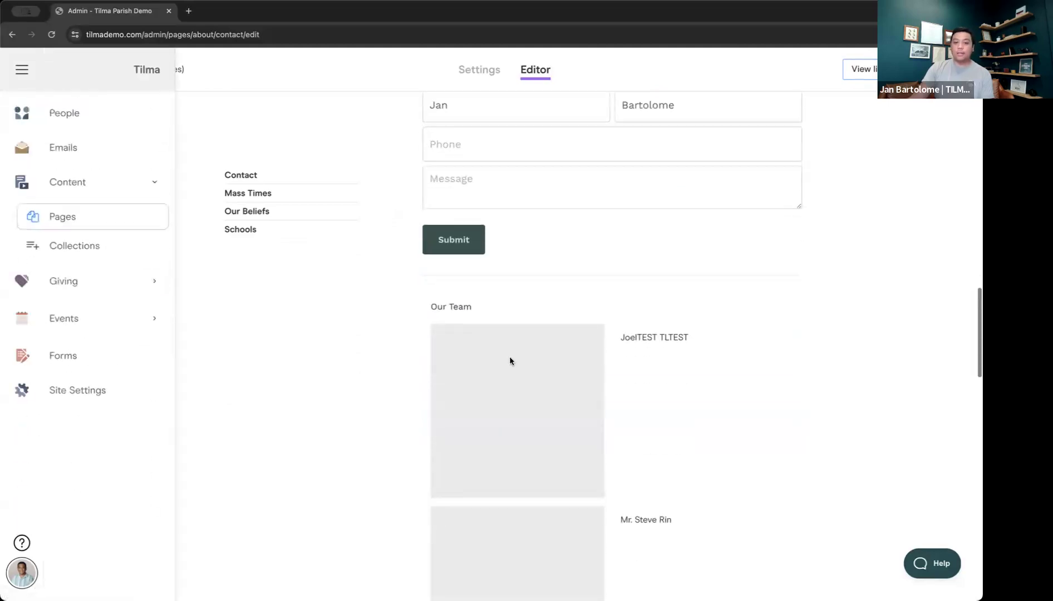
{"action": "scroll", "coordinate": [552, 353], "scroll_direction": "up", "scroll_amount": 20}
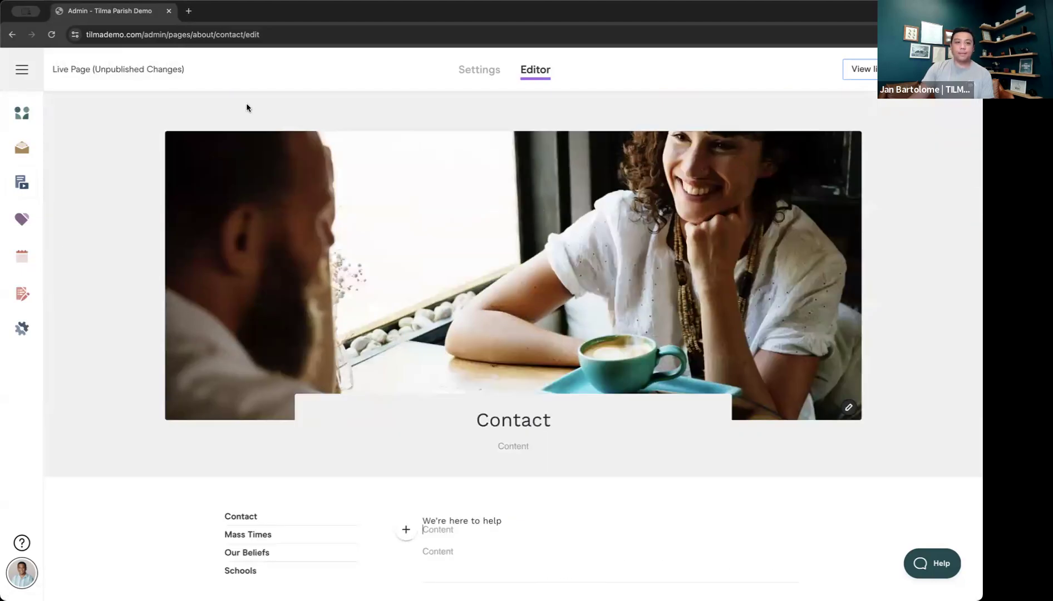
Step: Leave the Contact page and open the Welcome page's content for editing
{"action": "left_click", "coordinate": [523, 217]}
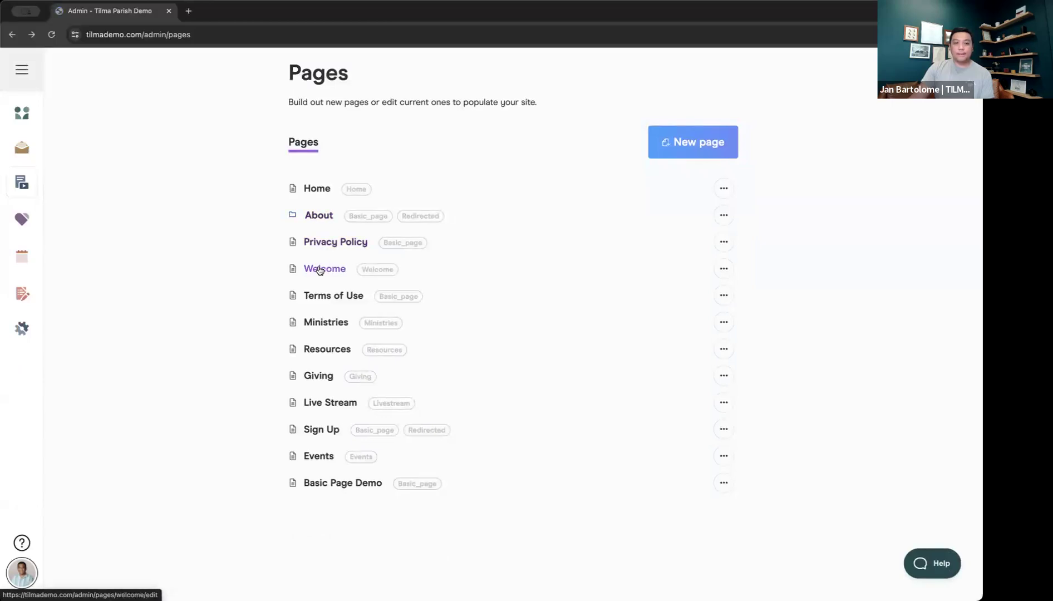
{"action": "left_click", "coordinate": [311, 271]}
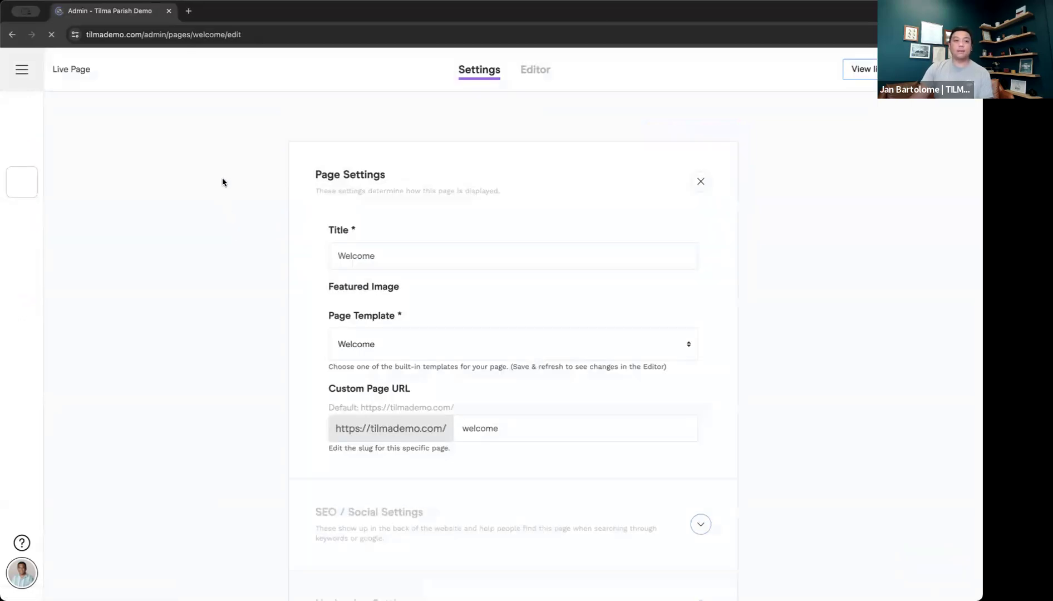
{"action": "left_click", "coordinate": [532, 69]}
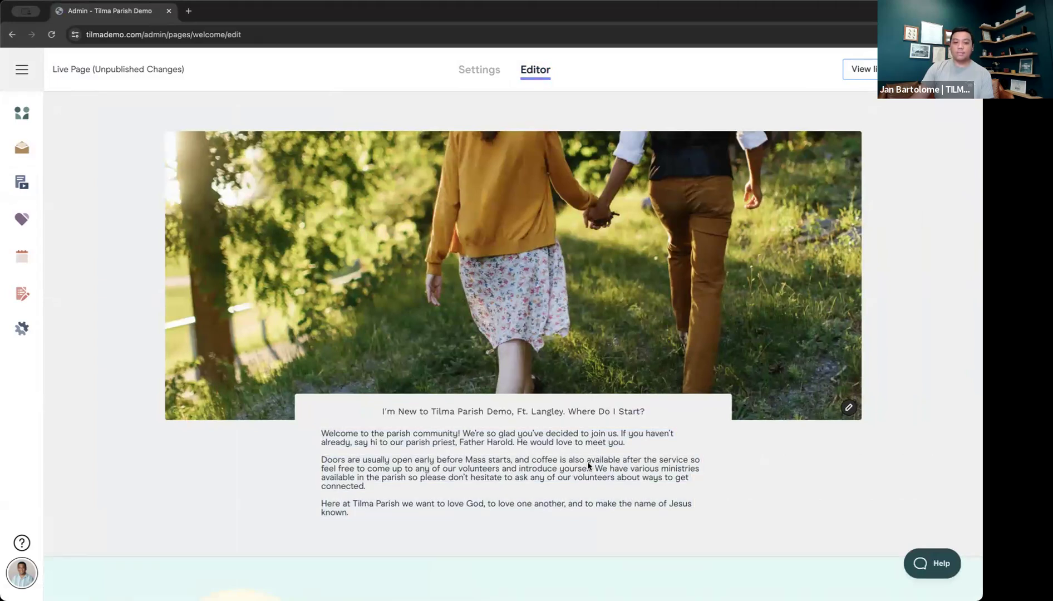
Step: Look over the Welcome page's sections, from the introduction and parish times through Learn about Catholicism to Get Involved and registration
{"action": "scroll", "coordinate": [592, 465], "scroll_direction": "down", "scroll_amount": 5}
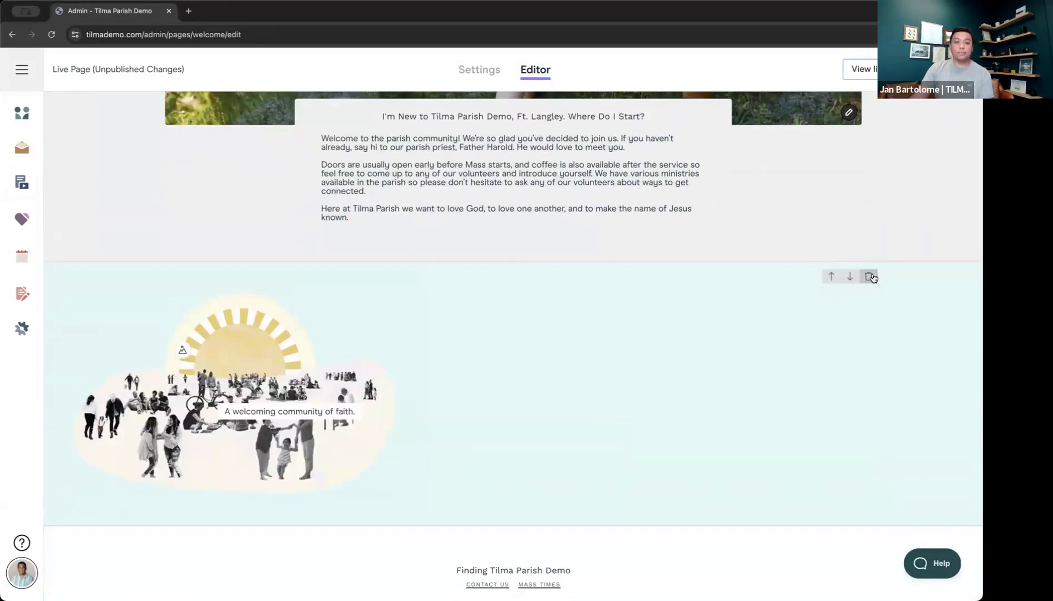
{"action": "scroll", "coordinate": [813, 343], "scroll_direction": "down", "scroll_amount": 5}
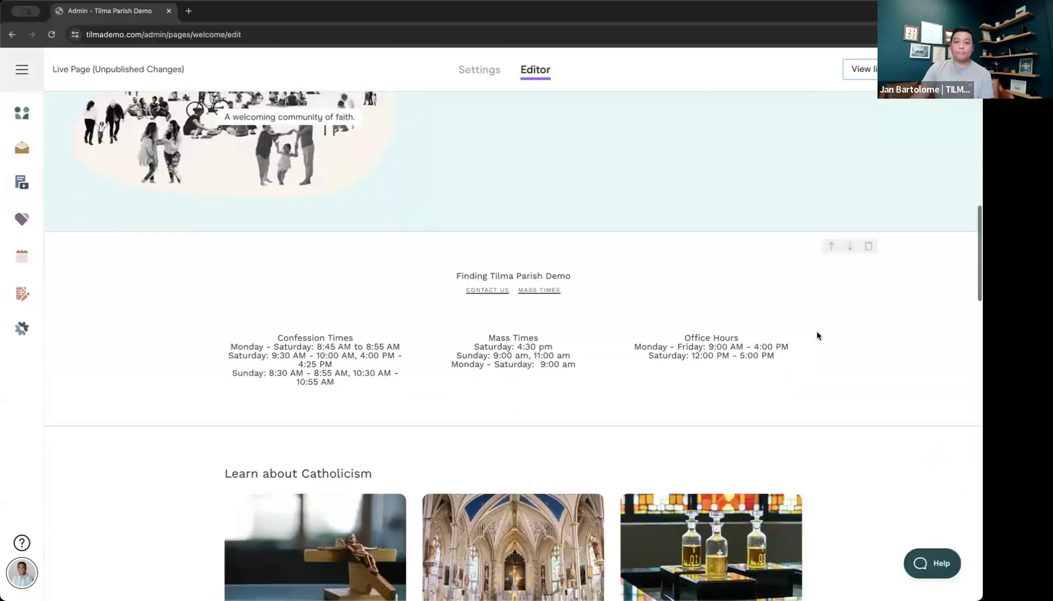
{"action": "scroll", "coordinate": [427, 331], "scroll_direction": "down", "scroll_amount": 4}
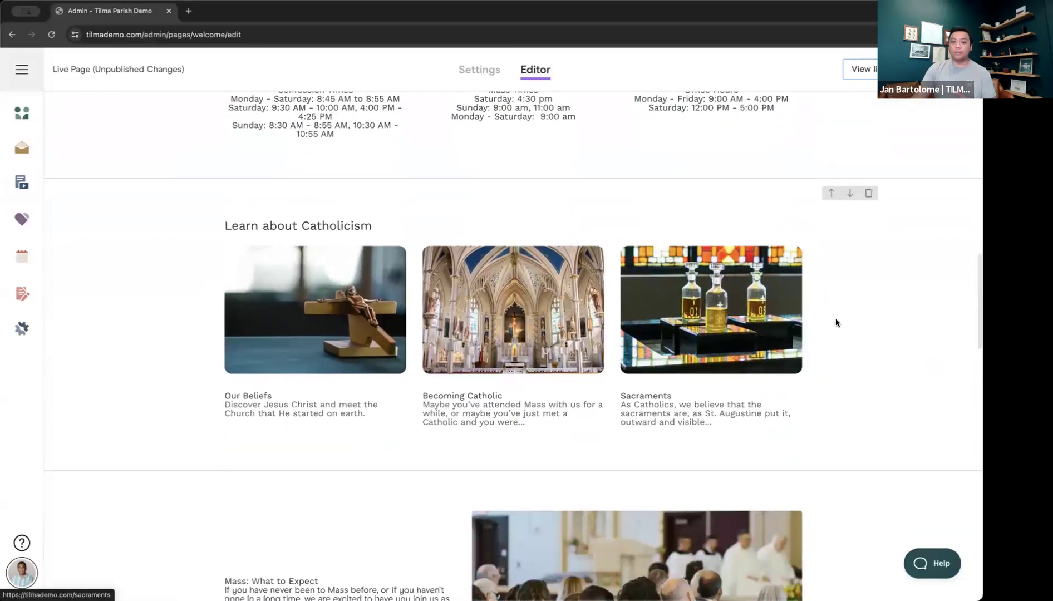
{"action": "scroll", "coordinate": [687, 339], "scroll_direction": "down", "scroll_amount": 1}
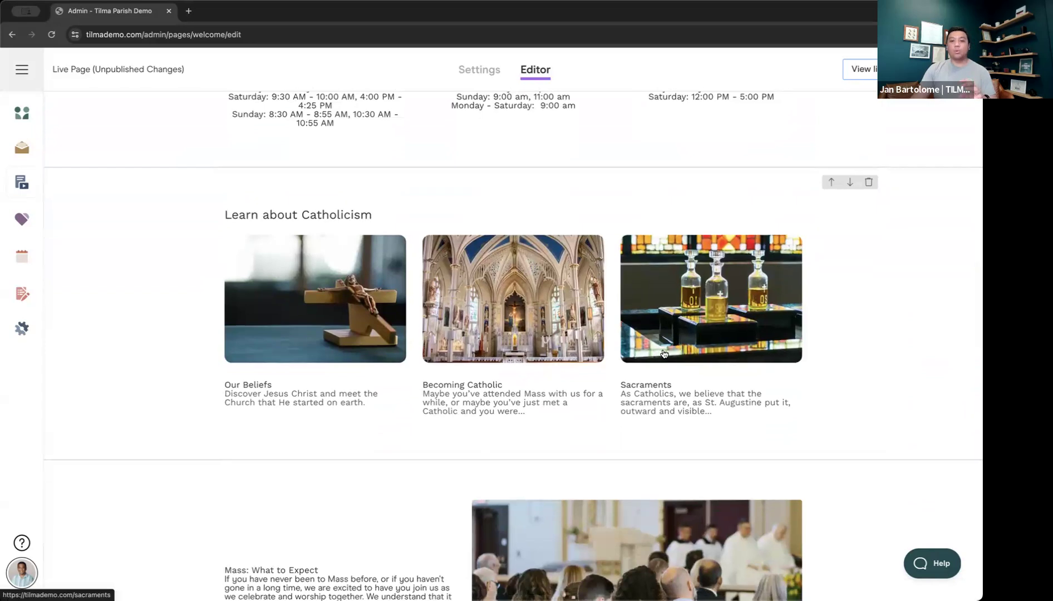
{"action": "scroll", "coordinate": [649, 391], "scroll_direction": "down", "scroll_amount": 2}
{"action": "scroll", "coordinate": [634, 383], "scroll_direction": "up", "scroll_amount": 1}
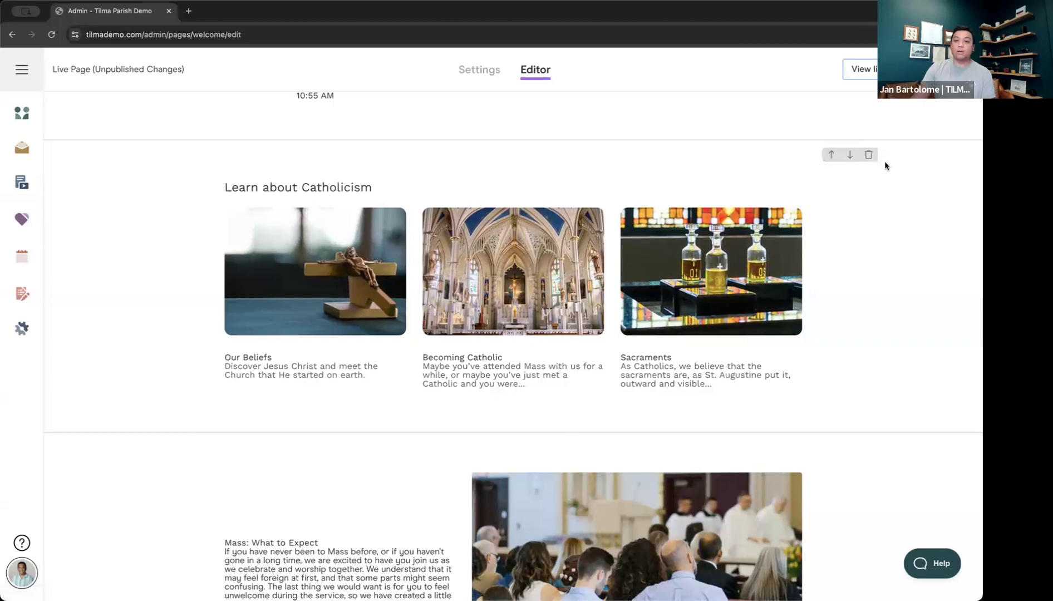
{"action": "scroll", "coordinate": [886, 297], "scroll_direction": "down", "scroll_amount": 8}
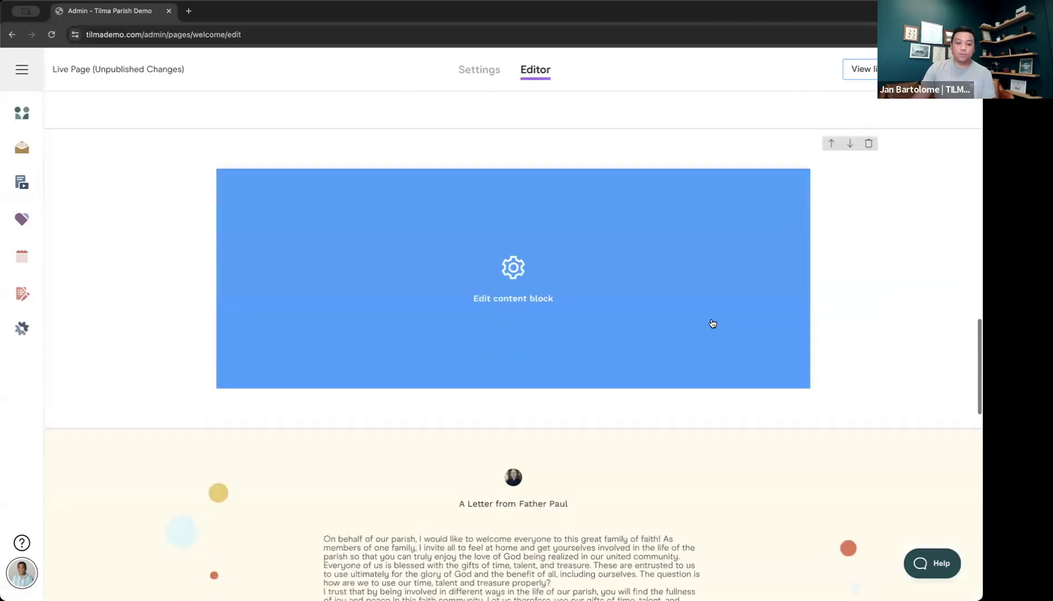
{"action": "scroll", "coordinate": [651, 350], "scroll_direction": "down", "scroll_amount": 7}
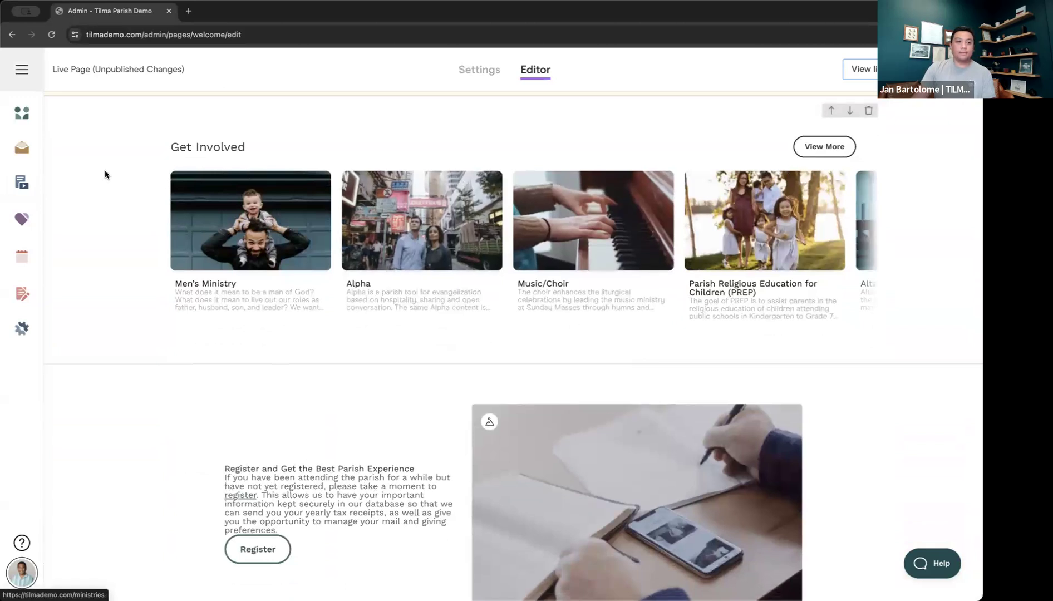
Step: Leave the Welcome page and open the Events page's content for editing
{"action": "mouse_move", "coordinate": [87, 193]}
{"action": "left_click", "coordinate": [80, 212]}
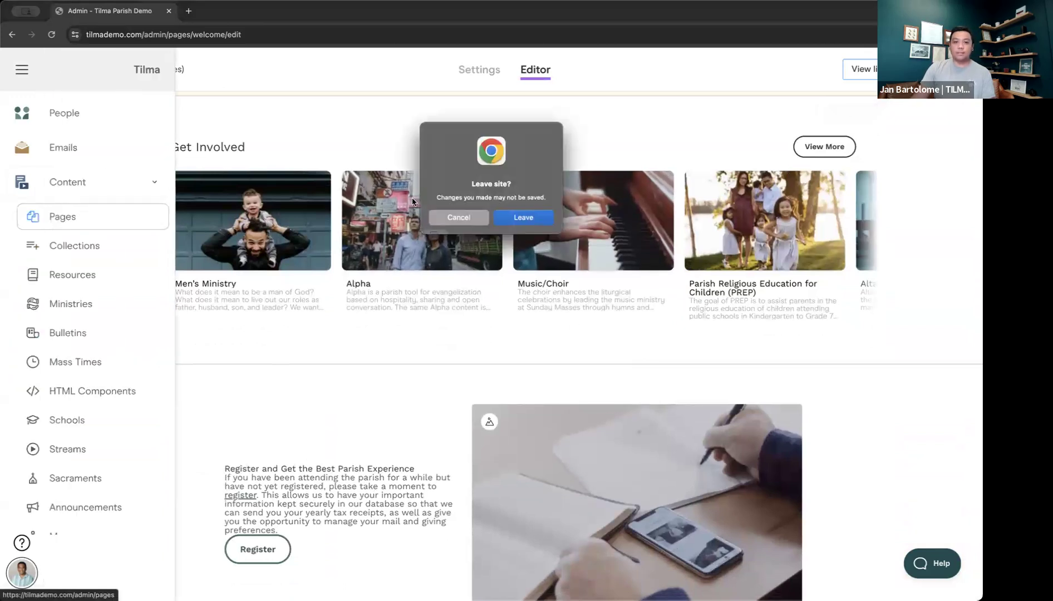
{"action": "left_click", "coordinate": [523, 217]}
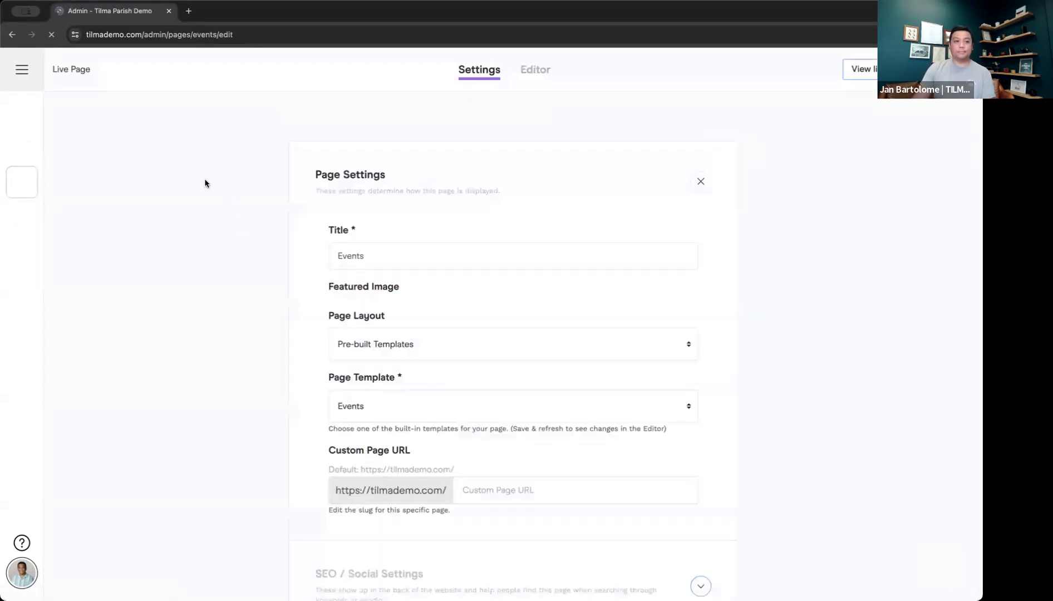
{"action": "left_click", "coordinate": [526, 75]}
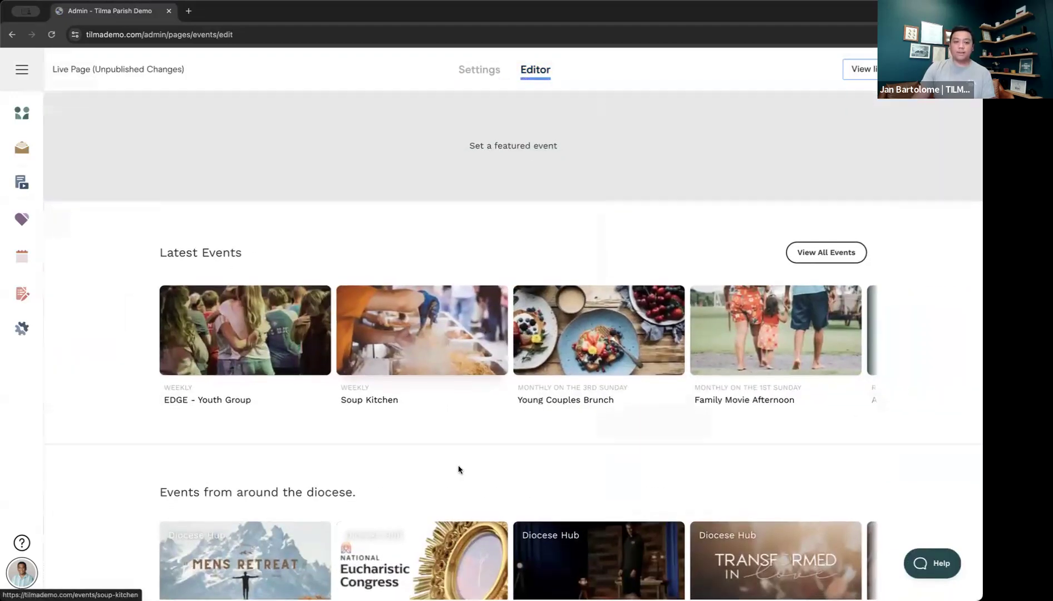
Step: Look over the Events page's sections: the featured event area, Latest Events and the events from around the diocese
{"action": "scroll", "coordinate": [592, 441], "scroll_direction": "down", "scroll_amount": 4}
{"action": "scroll", "coordinate": [592, 441], "scroll_direction": "down", "scroll_amount": 2}
{"action": "scroll", "coordinate": [591, 429], "scroll_direction": "up", "scroll_amount": 5}
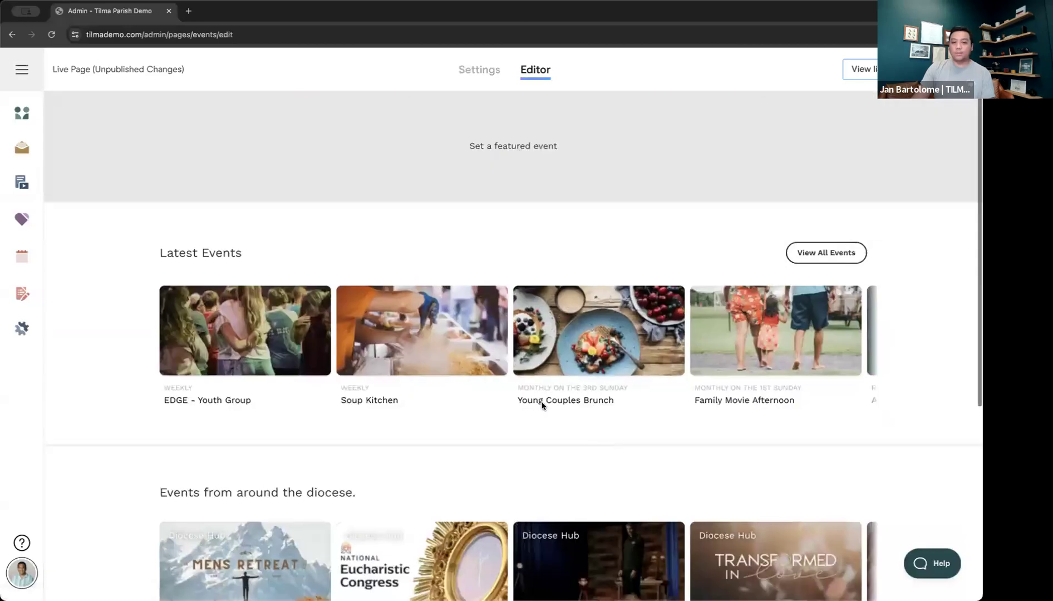
{"action": "scroll", "coordinate": [513, 435], "scroll_direction": "down", "scroll_amount": 1}
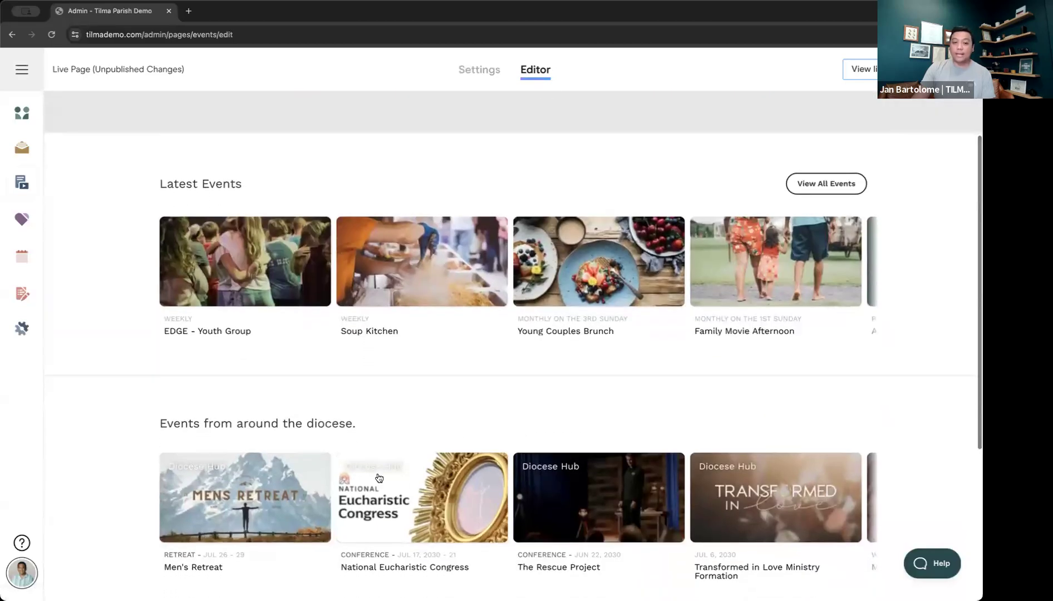
{"action": "scroll", "coordinate": [483, 339], "scroll_direction": "up", "scroll_amount": 2}
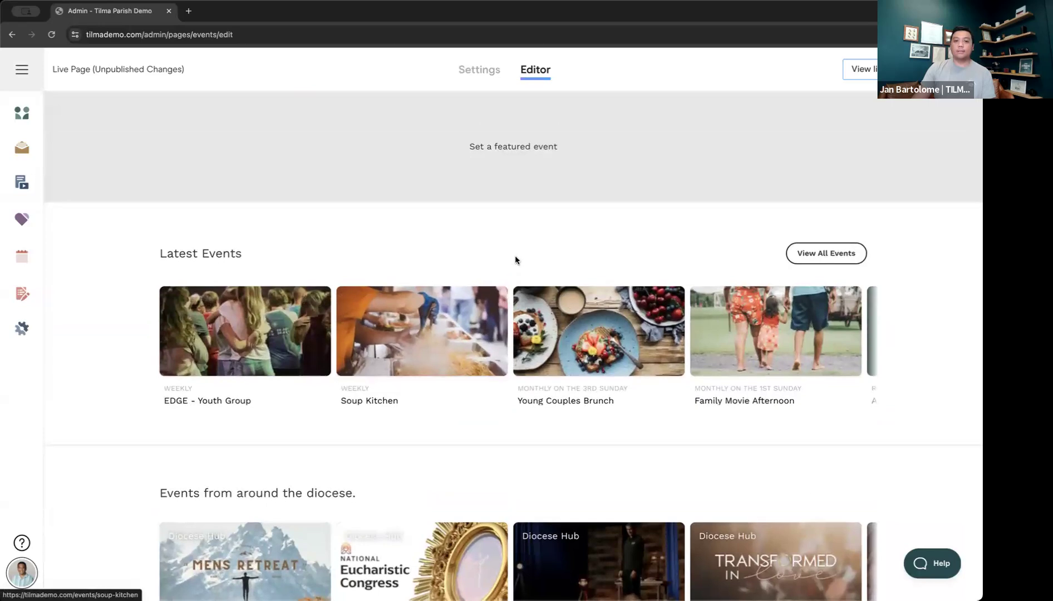
{"action": "mouse_move", "coordinate": [511, 146]}
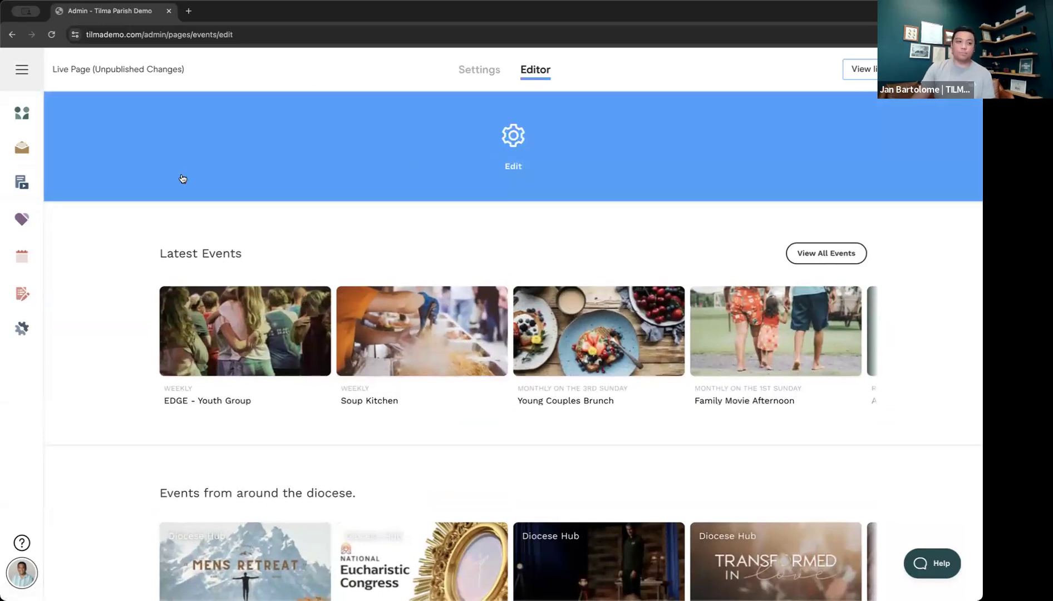
Step: Leave the Events page without saving and return to the list of pages
{"action": "mouse_move", "coordinate": [25, 179]}
{"action": "left_click", "coordinate": [57, 224]}
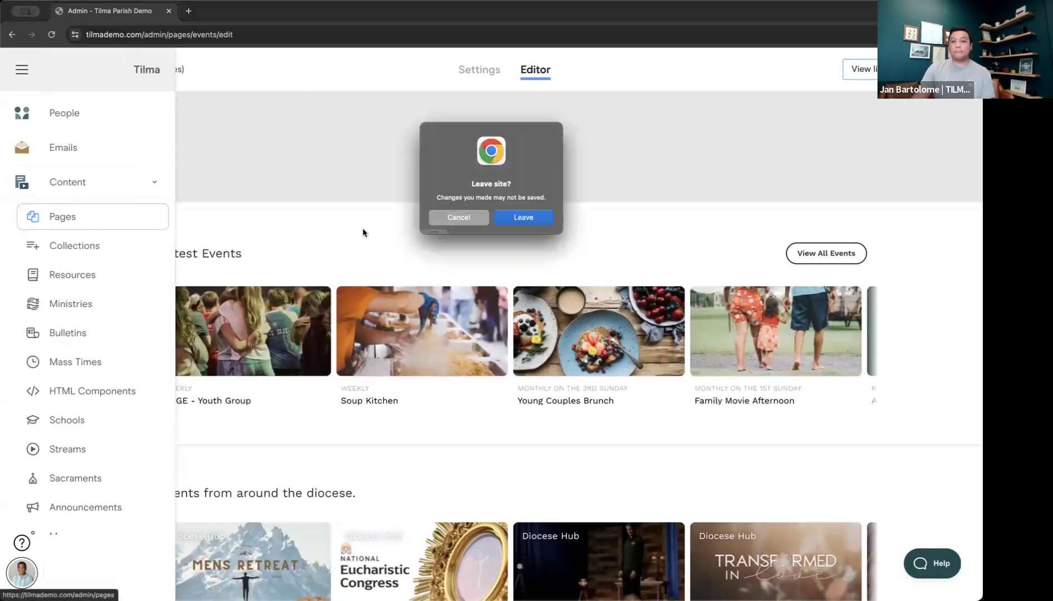
{"action": "left_click", "coordinate": [512, 218]}
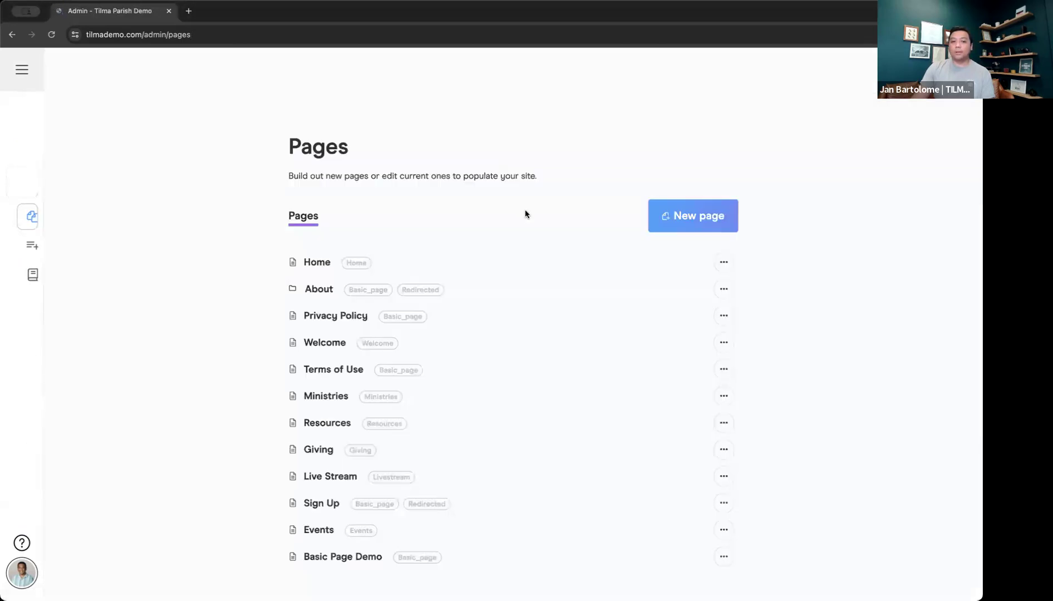